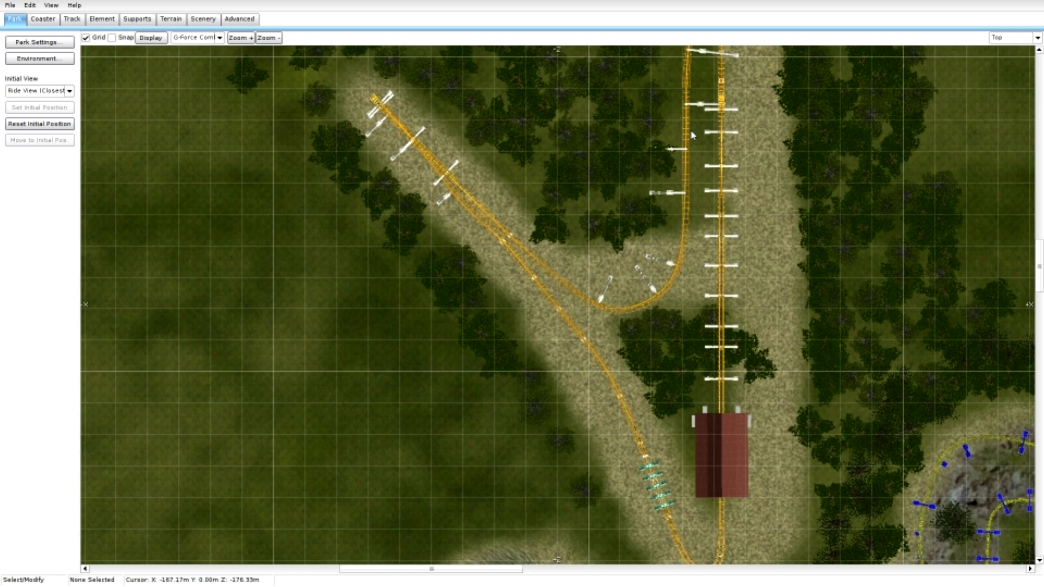
Look over the park from above and from the right for free space away from the existing coasters
right_click_drag(580, 159, 593, 349)
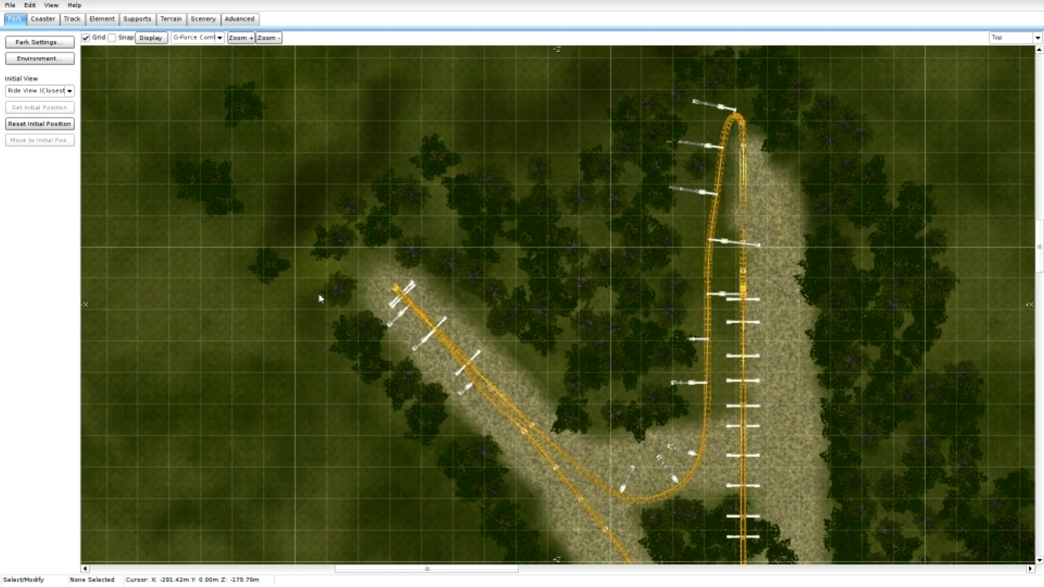
left_click(614, 379)
left_click(528, 148)
right_click_drag(610, 203, 701, 425)
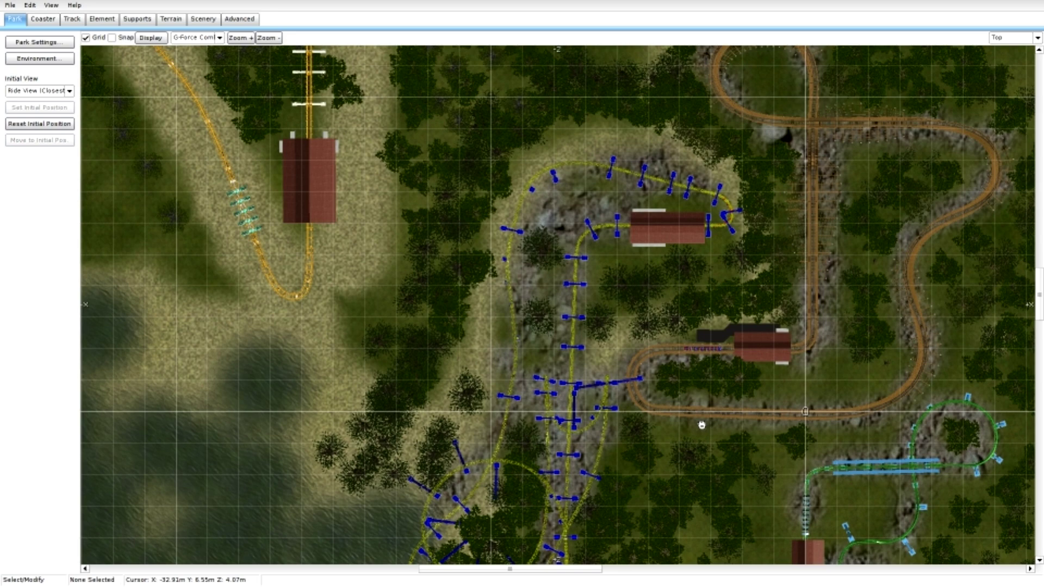
right_click_drag(701, 425, 374, 196)
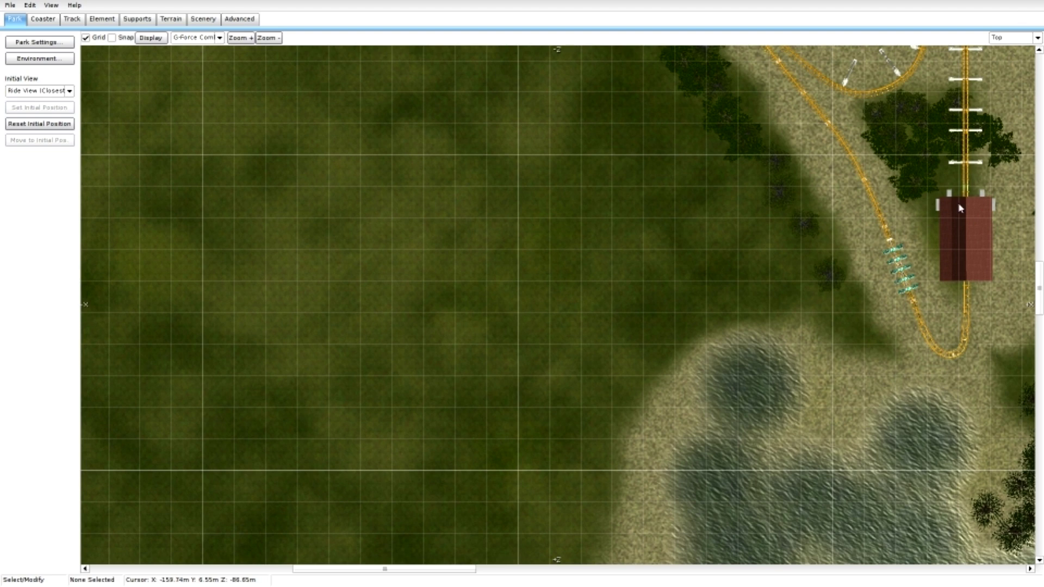
left_click(829, 275)
left_click(1010, 37)
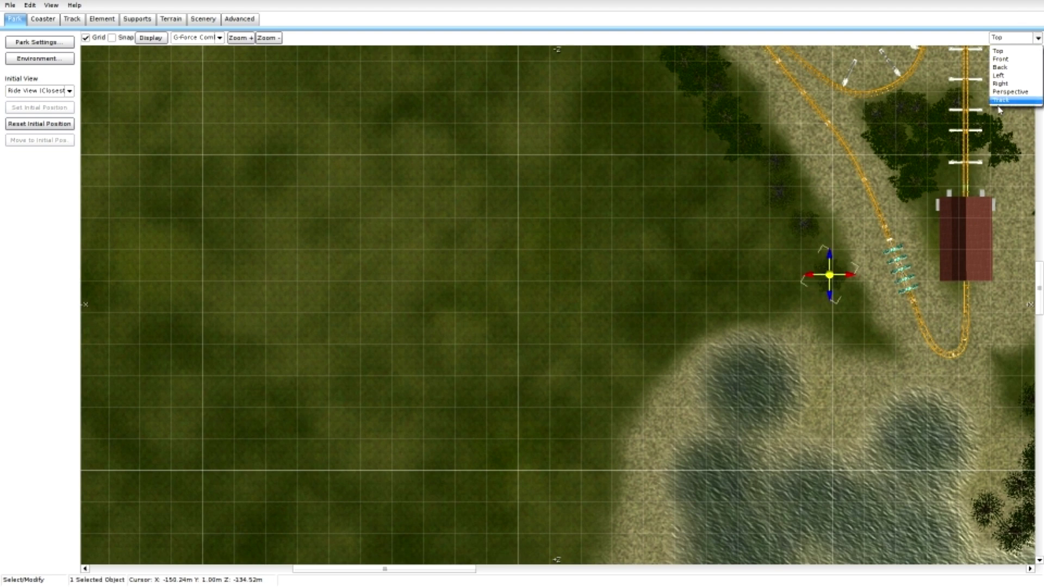
left_click(1004, 85)
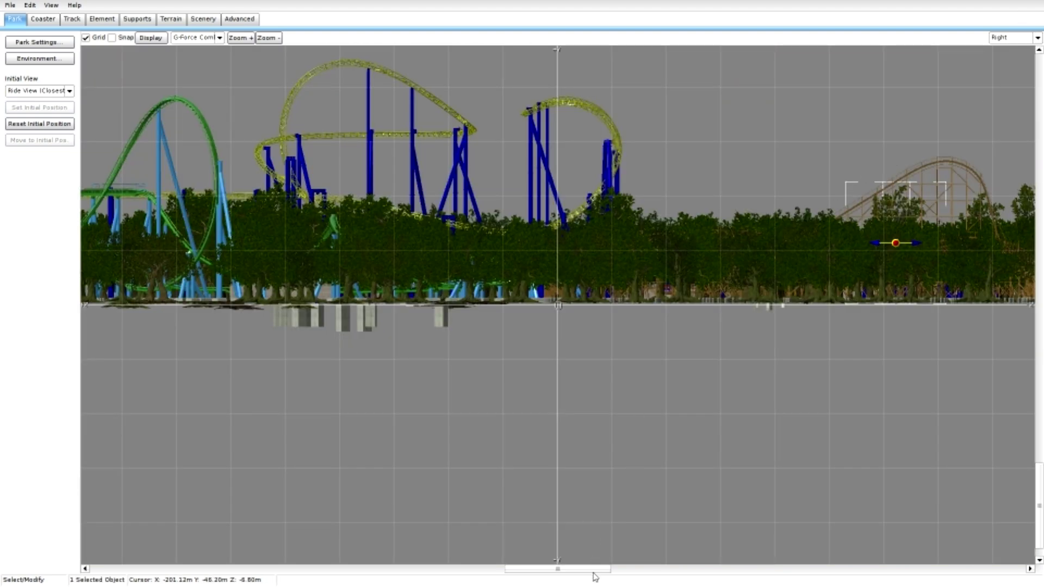
left_click_drag(595, 571, 816, 255)
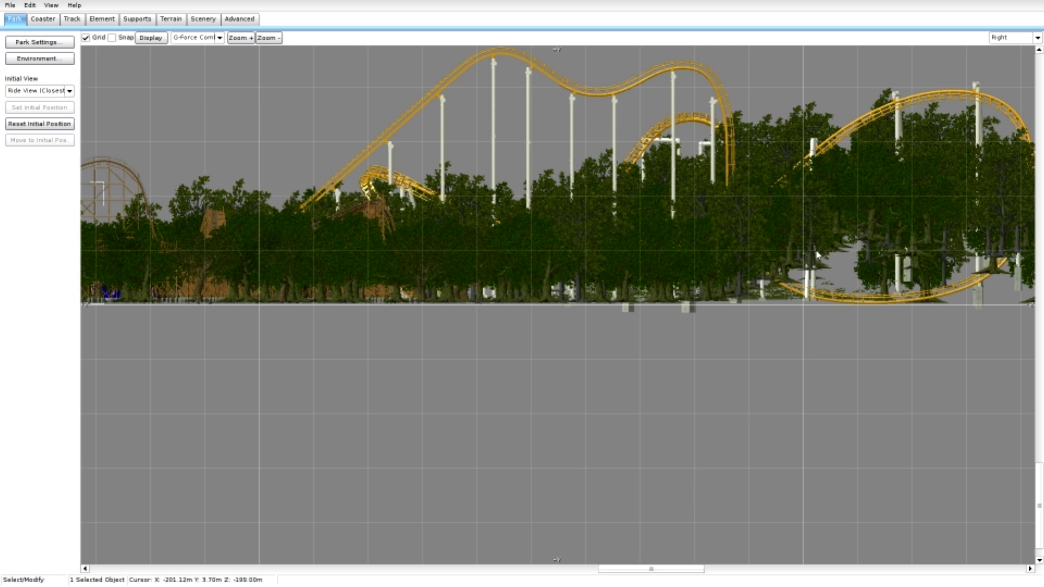
Switch to the front view at the empty area beyond the trees and create a new coaster named Diving Example
left_click(1037, 38)
left_click(999, 57)
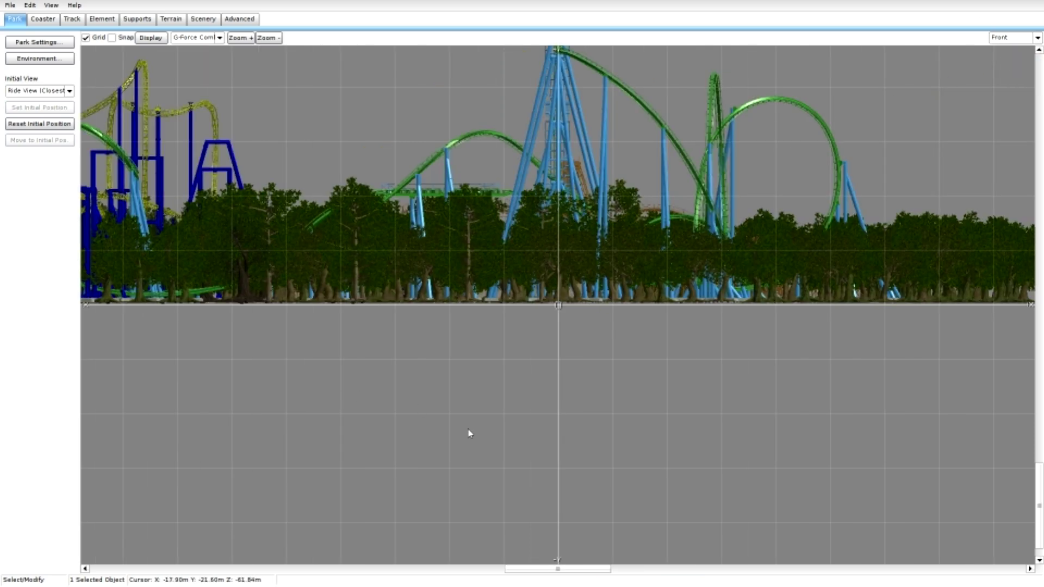
left_click(543, 560)
left_click_drag(537, 568, 322, 549)
left_click(72, 19)
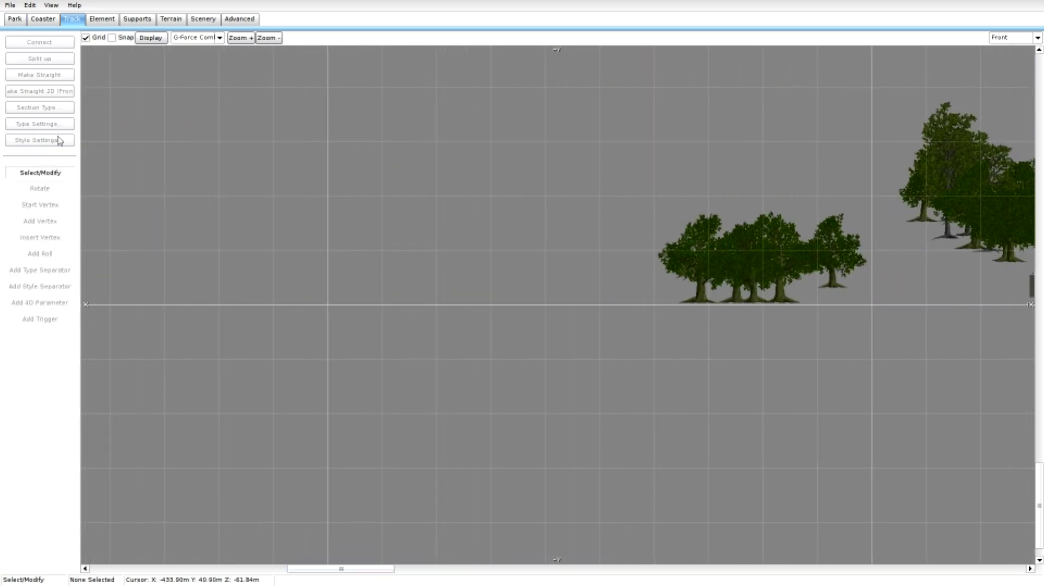
left_click(43, 19)
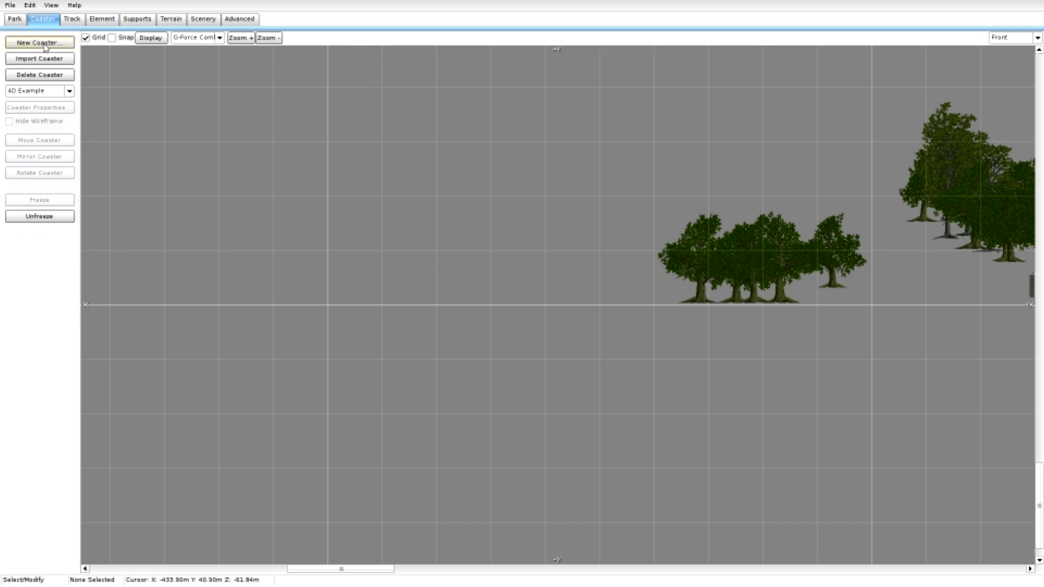
left_click(39, 43)
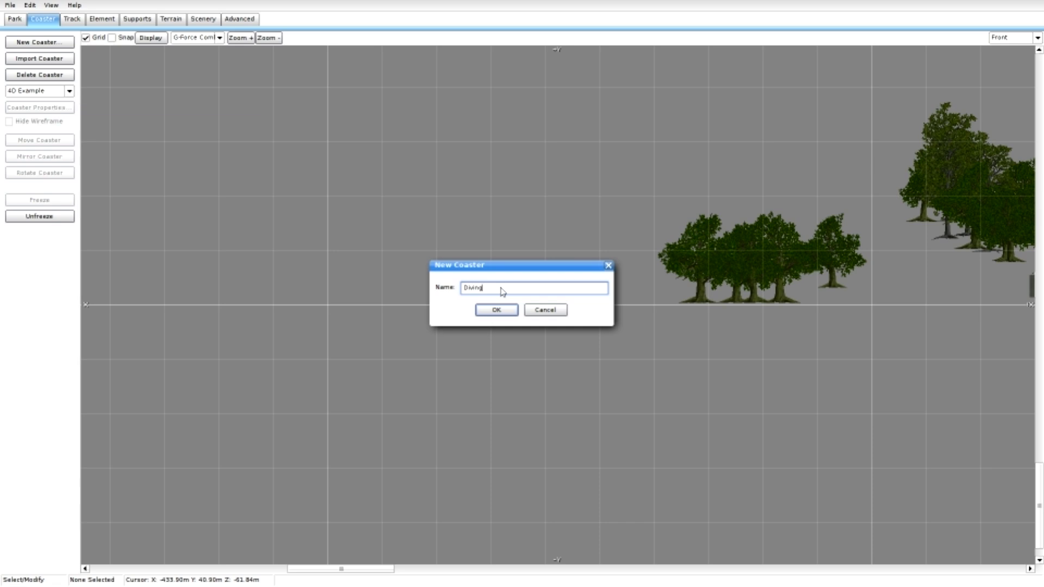
key("Return")
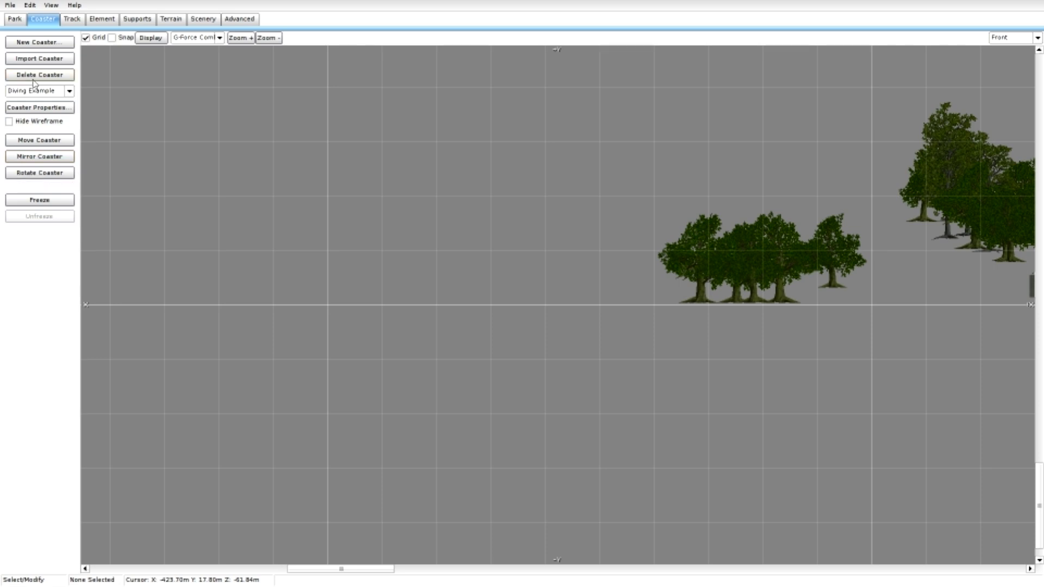
Draw a straight horizontal track with two vertices about 20 m apart, starting near X -410 m at a height of about 5.7 m
left_click(72, 19)
left_click(45, 205)
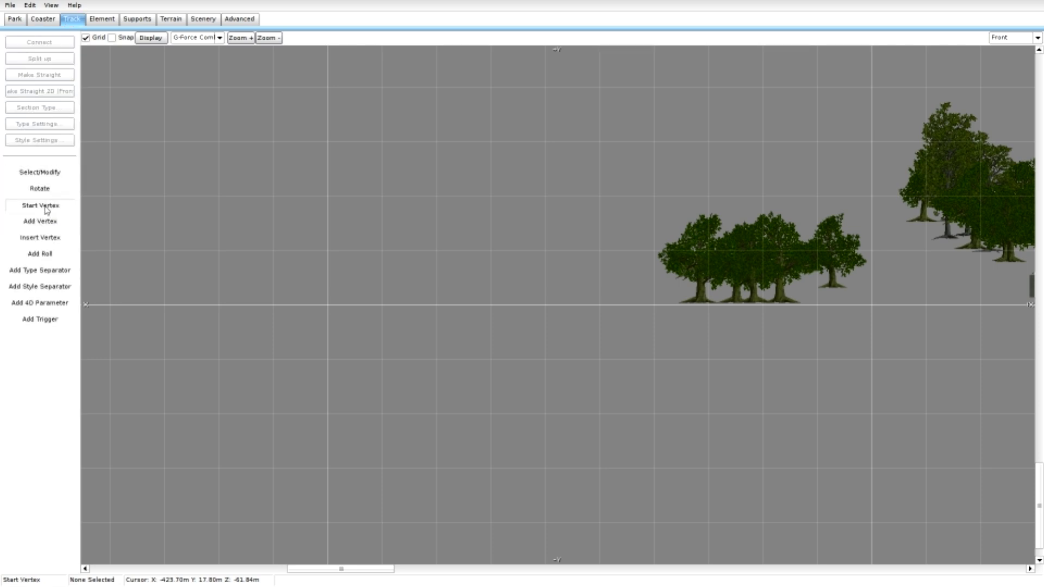
left_click(273, 274)
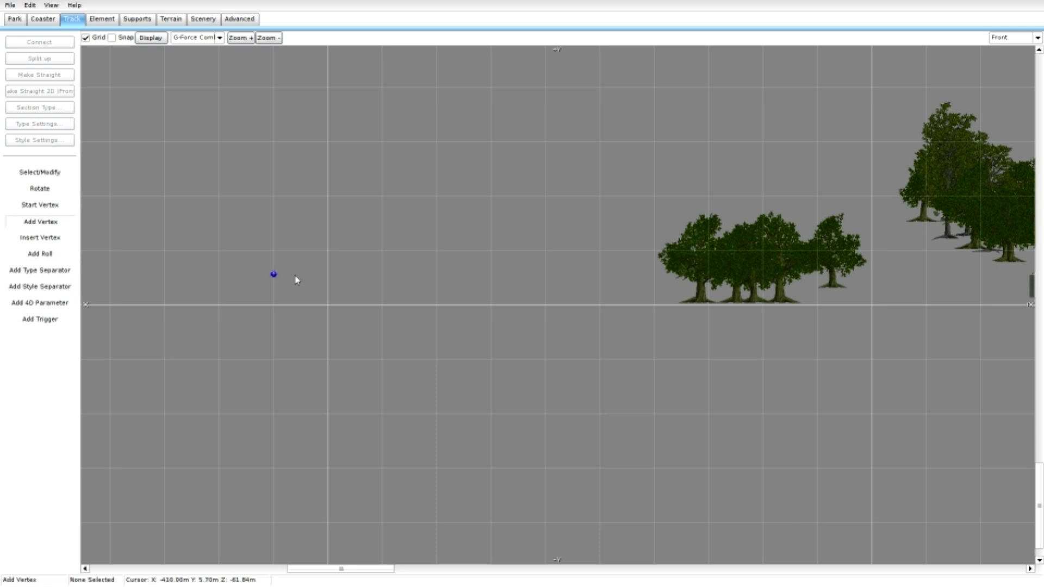
left_click(383, 276)
left_click(395, 276)
scroll(147, 238, "up", 3)
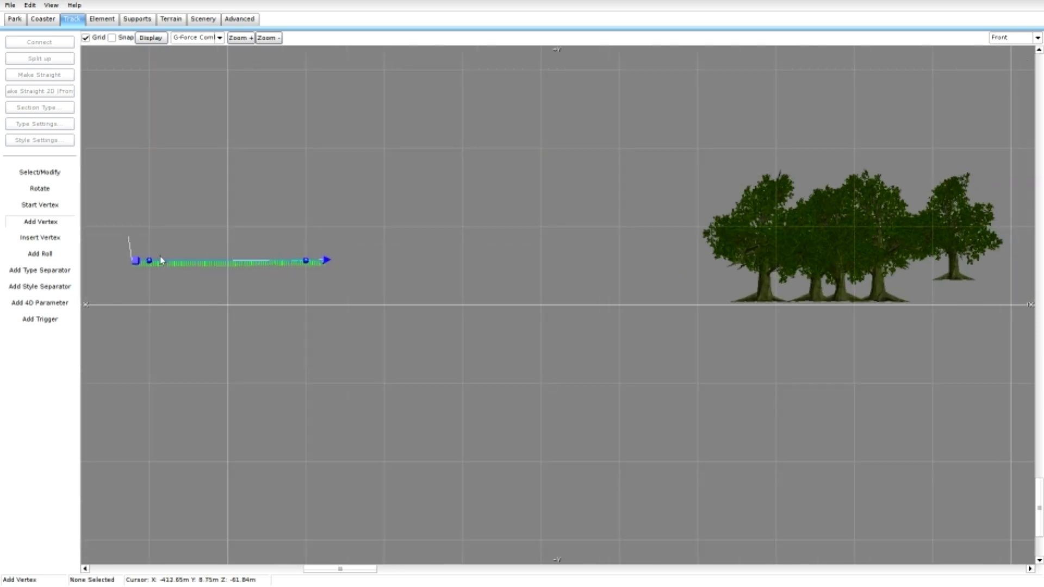
Make the start and end vertices of the new track strict
left_click_drag(363, 569, 347, 574)
scroll(179, 304, "up", 1)
left_click(60, 173)
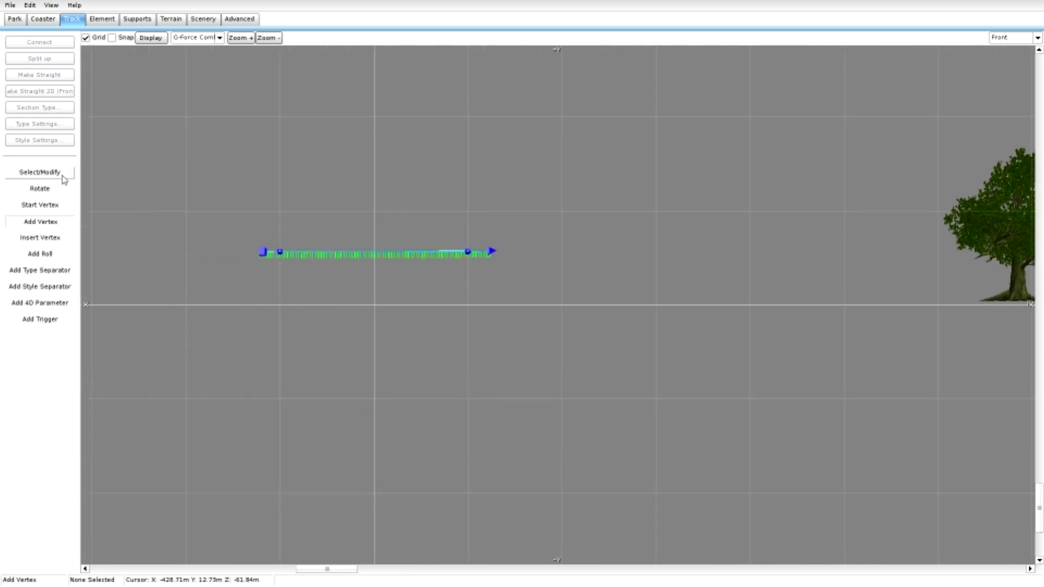
left_click(280, 254)
double_click(280, 253)
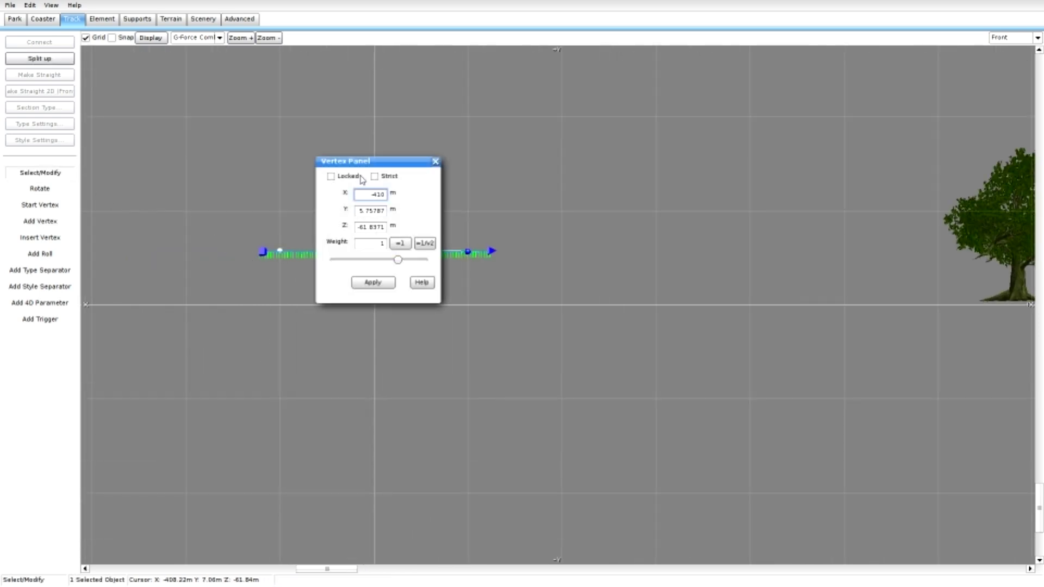
left_click(375, 174)
left_click(371, 282)
double_click(467, 252)
left_click(435, 161)
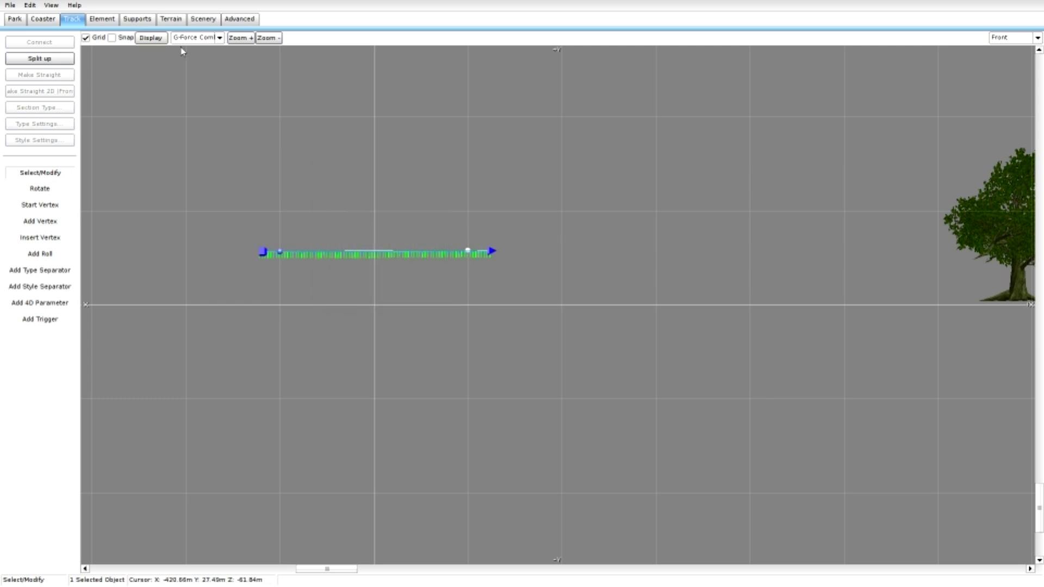
Set the track display mode to Spline
left_click(219, 37)
left_click(184, 53)
scroll(239, 196, "up", 2)
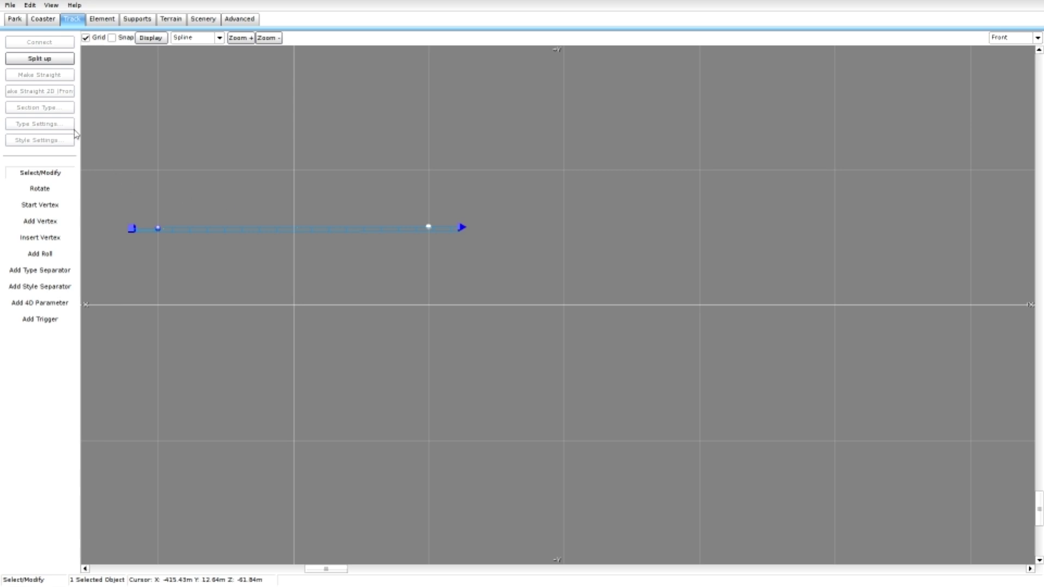
Choose Twisted Dive Coaster as the style of the Diving Example coaster
left_click(42, 18)
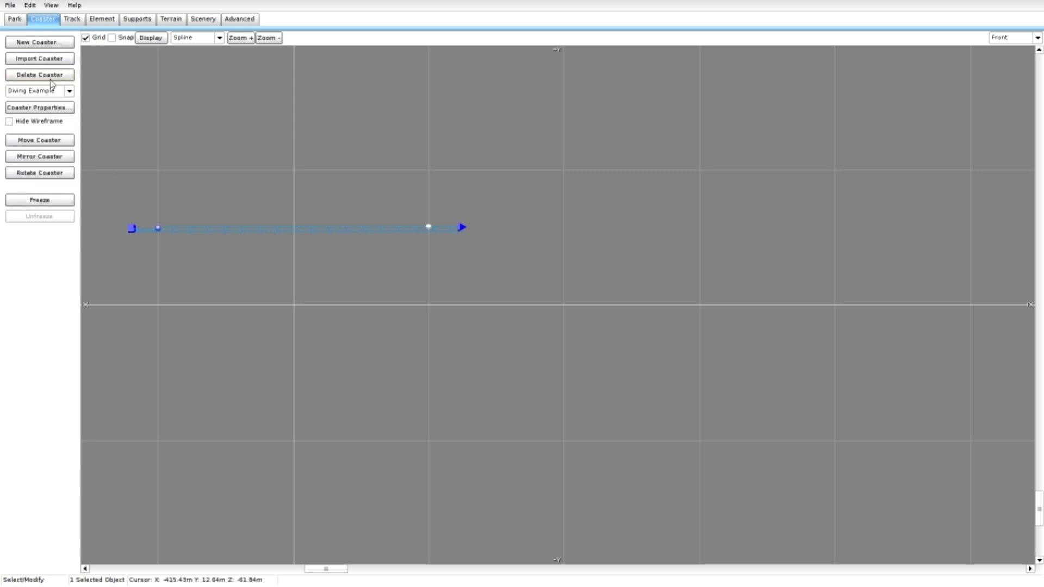
left_click(40, 107)
left_click(413, 196)
scroll(476, 268, "down", 5)
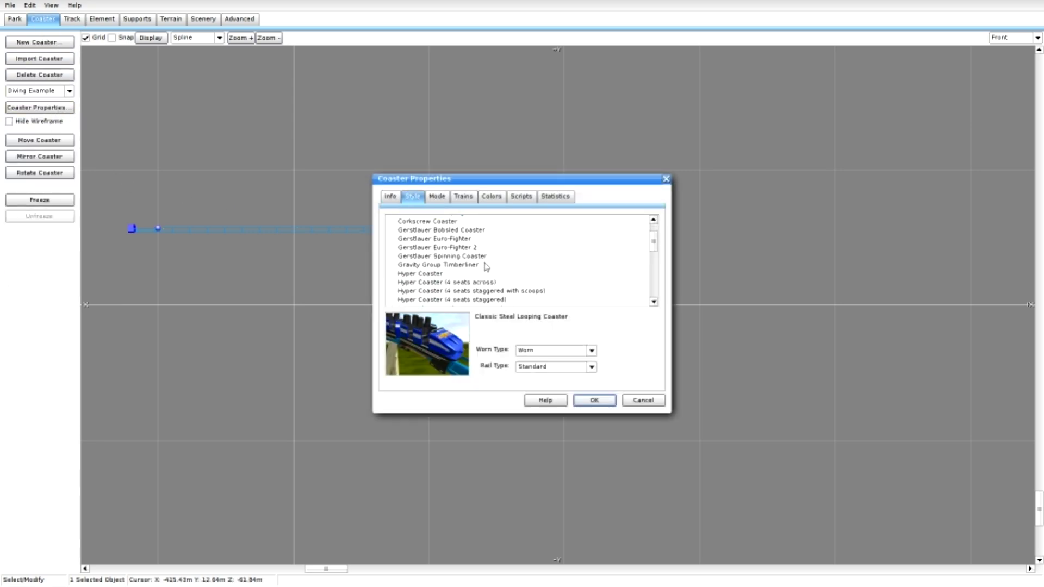
scroll(476, 269, "up", 1)
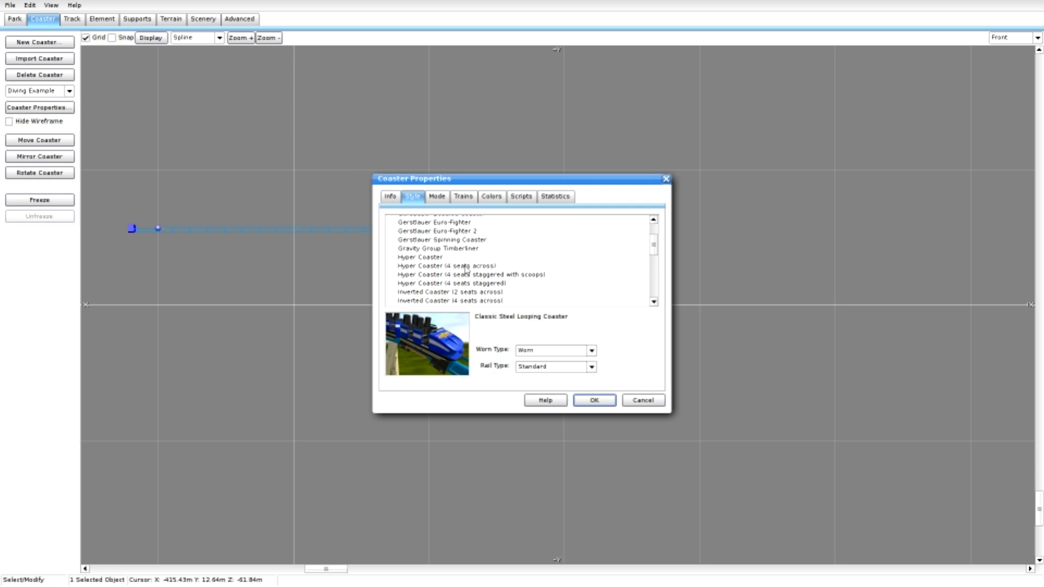
scroll(468, 269, "down", 5)
left_click(429, 232)
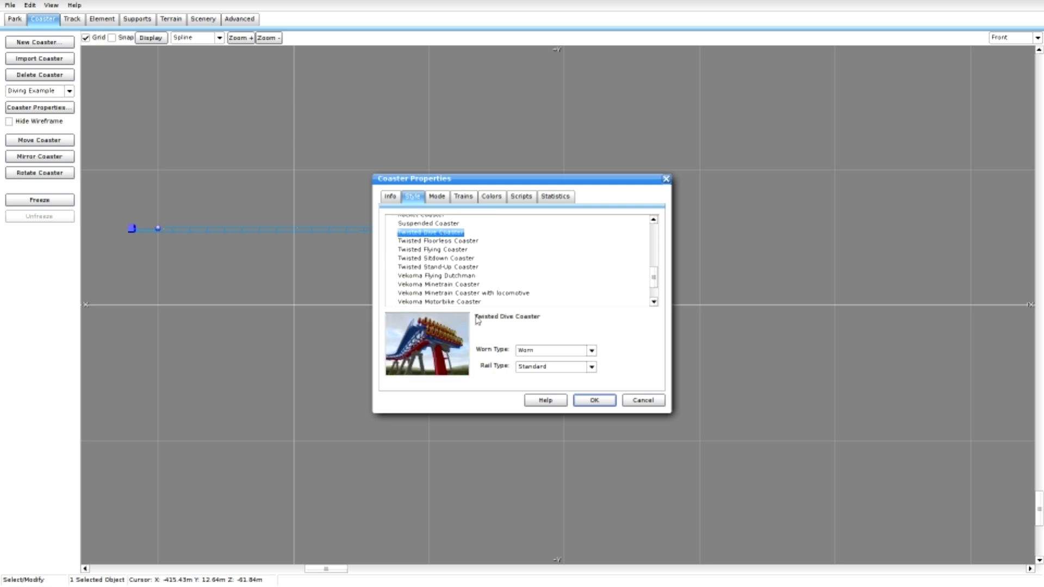
Set the coaster's worn type to New and its rail type to Striped, and apply the properties
left_click(591, 350)
left_click(530, 361)
left_click(530, 366)
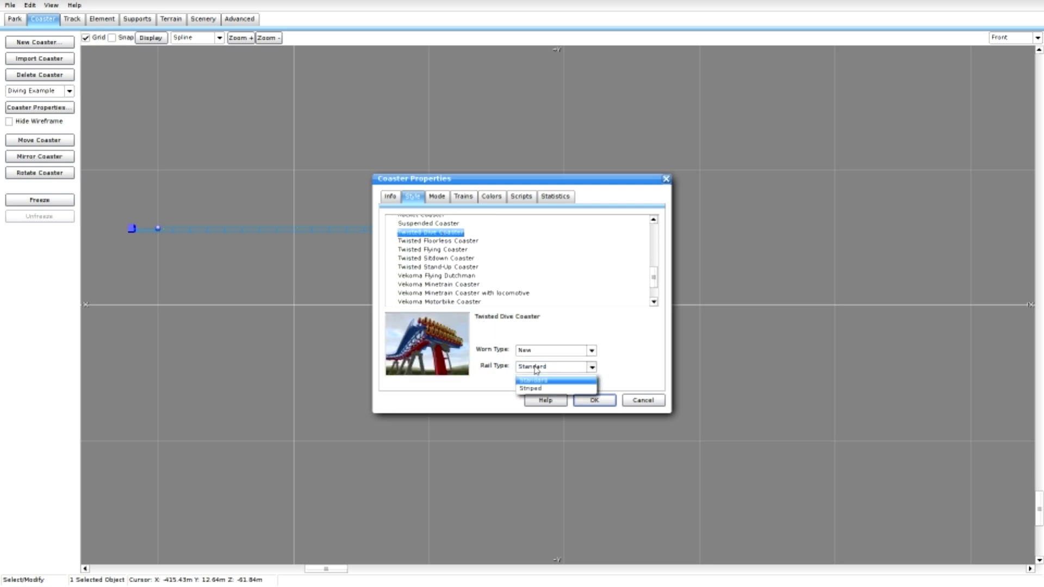
left_click(541, 392)
left_click(576, 400)
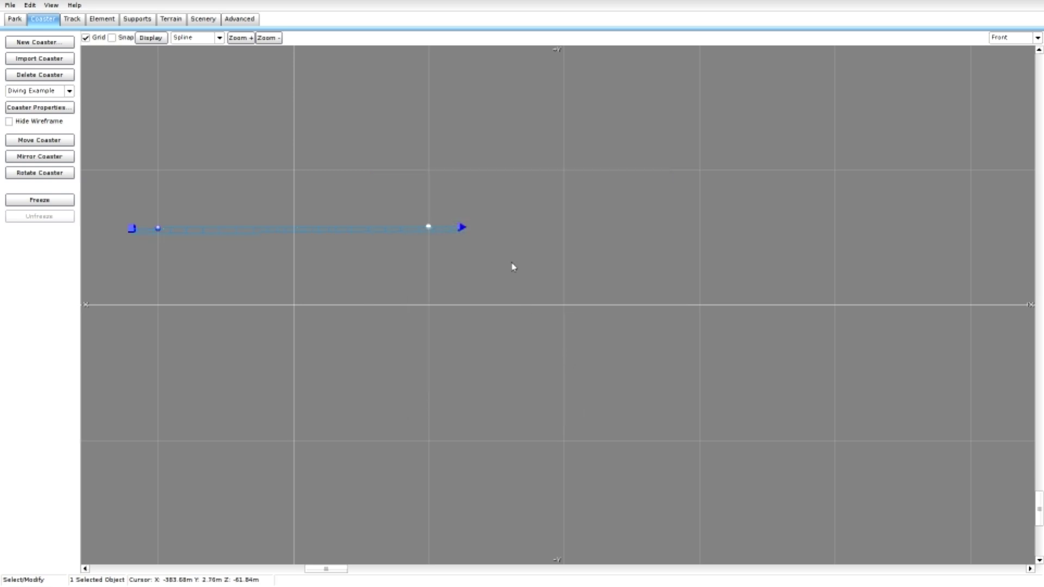
Add two section type separators to the straight track, one near its start and one further along
left_click_drag(343, 158, 525, 308)
left_click(275, 154)
left_click(72, 18)
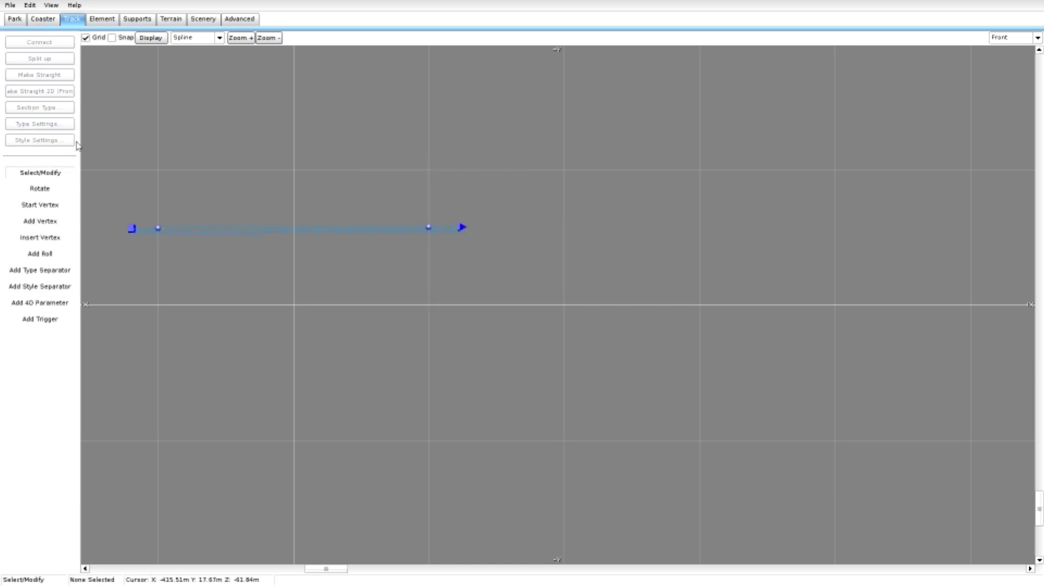
left_click(53, 272)
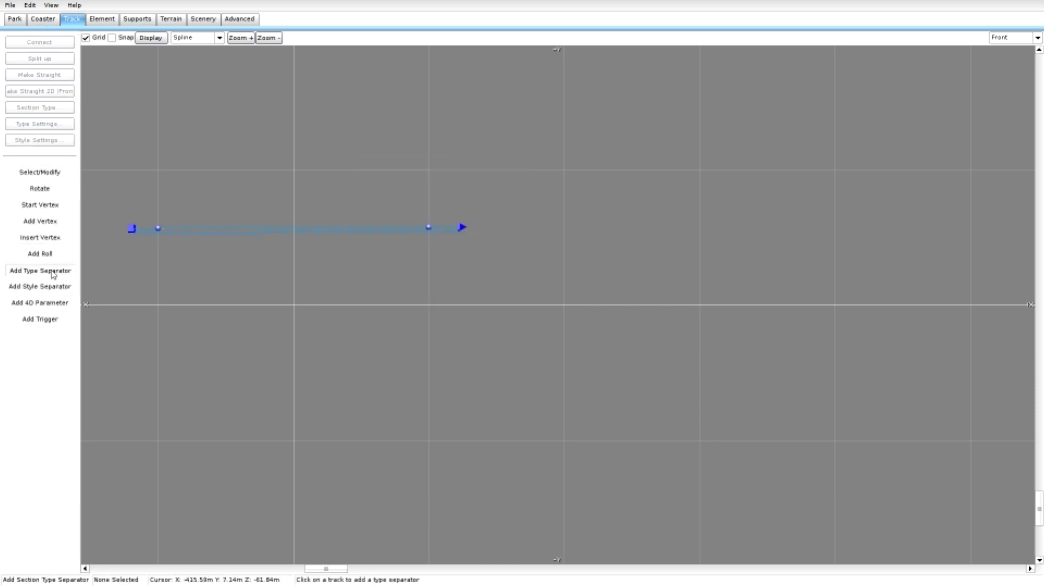
left_click(266, 232)
left_click(274, 228)
left_click(40, 172)
Shift both separators toward the track's end and shorten the track by moving its start to about X -400 m
left_click(152, 227)
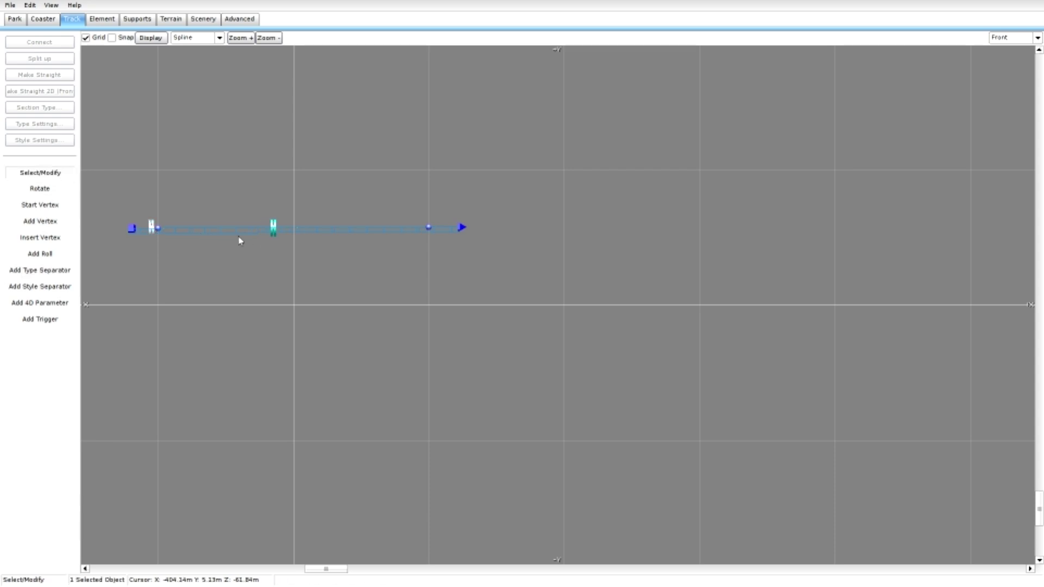
left_click(273, 227, "ctrl")
left_click_drag(274, 227, 409, 230)
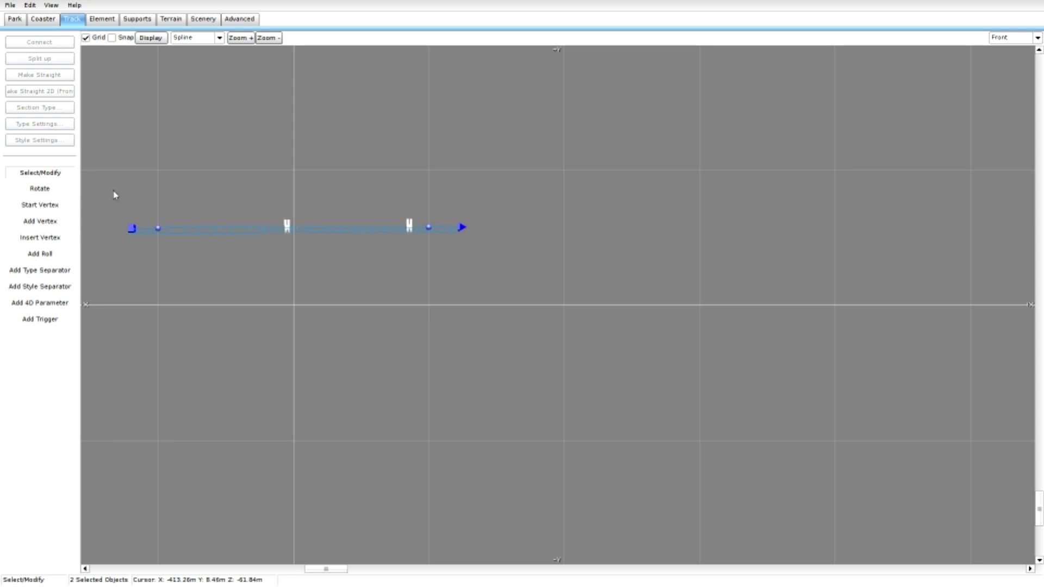
left_click_drag(131, 229, 292, 231, "ctrl")
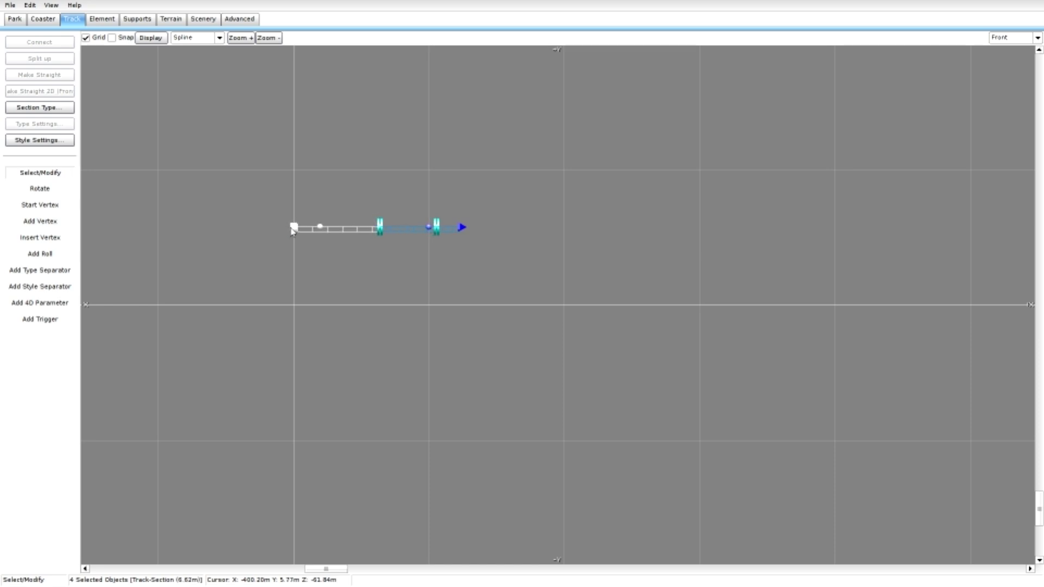
Place the two separators just inside the start and end vertices of the shortened track
left_click(350, 245)
left_click_drag(379, 226, 328, 226)
left_click_drag(436, 226, 419, 226)
Change the section between the two separators to a station and extend it up to the track's end vertex
left_click(377, 233, "ctrl")
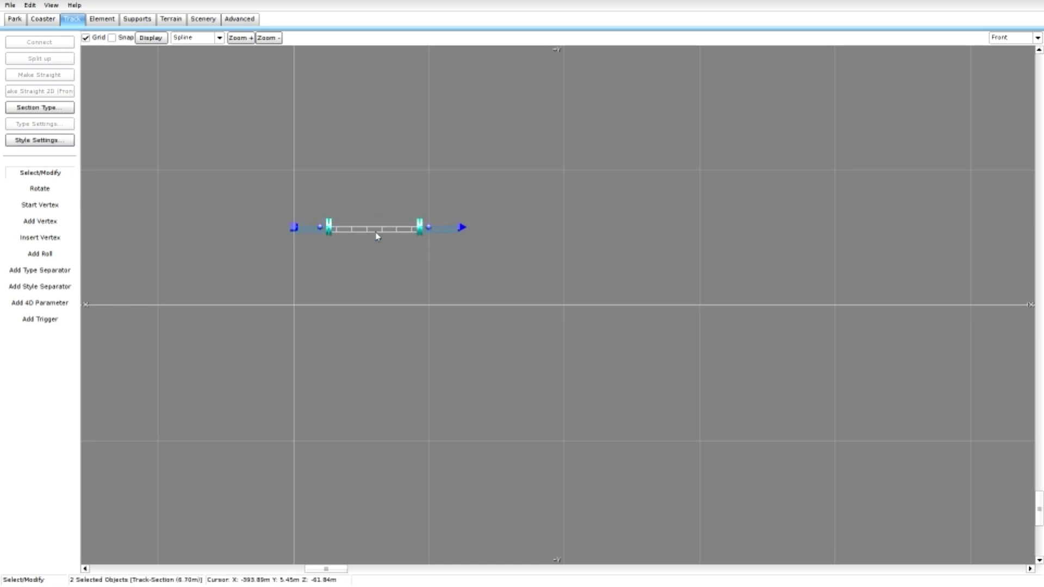
left_click(39, 107)
left_click(57, 121)
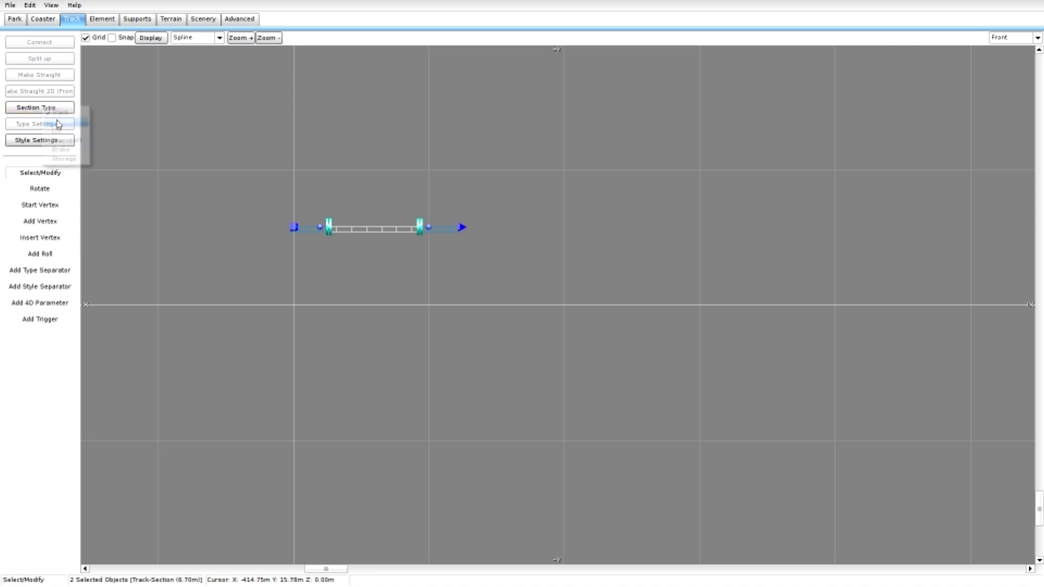
left_click(298, 134)
scroll(277, 154, "up", 2)
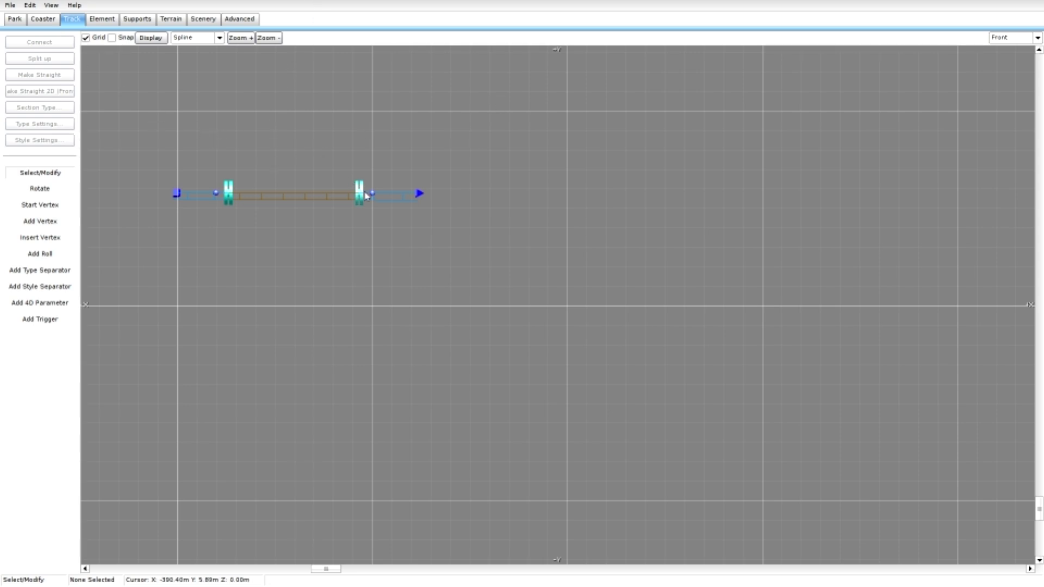
mouse_move(359, 192)
left_mouse_down()
mouse_move(388, 192)
mouse_move(379, 193)
left_mouse_up()
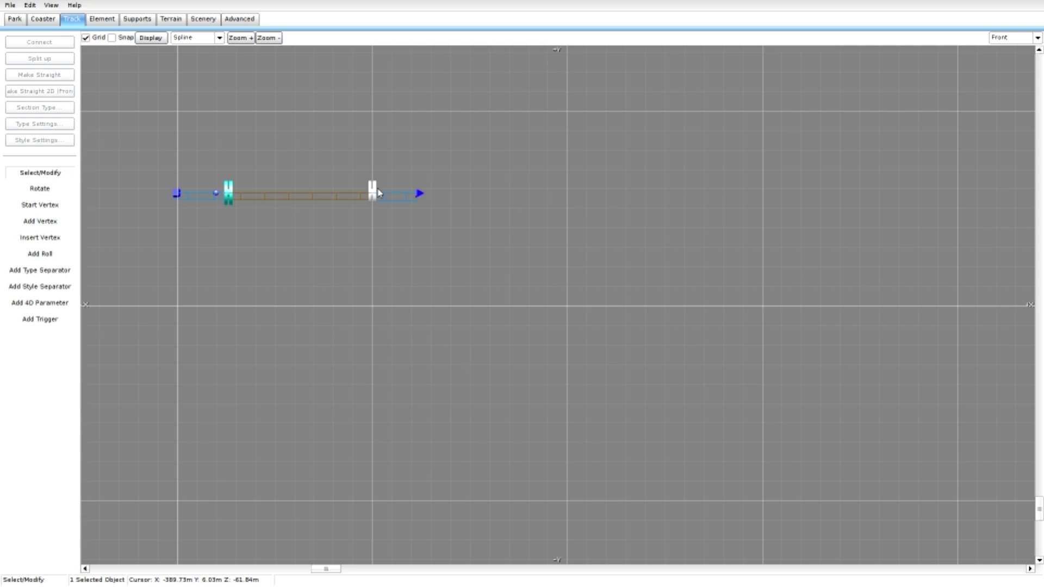
Set the Diving Example coaster's trains to three cars each in the coaster properties
left_click(43, 19)
left_click(50, 109)
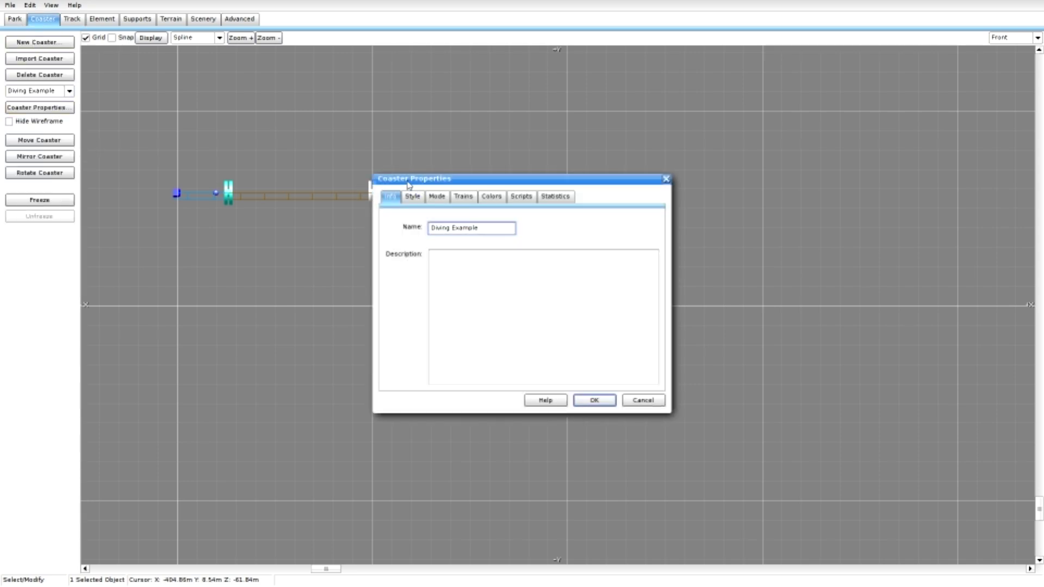
left_click(463, 197)
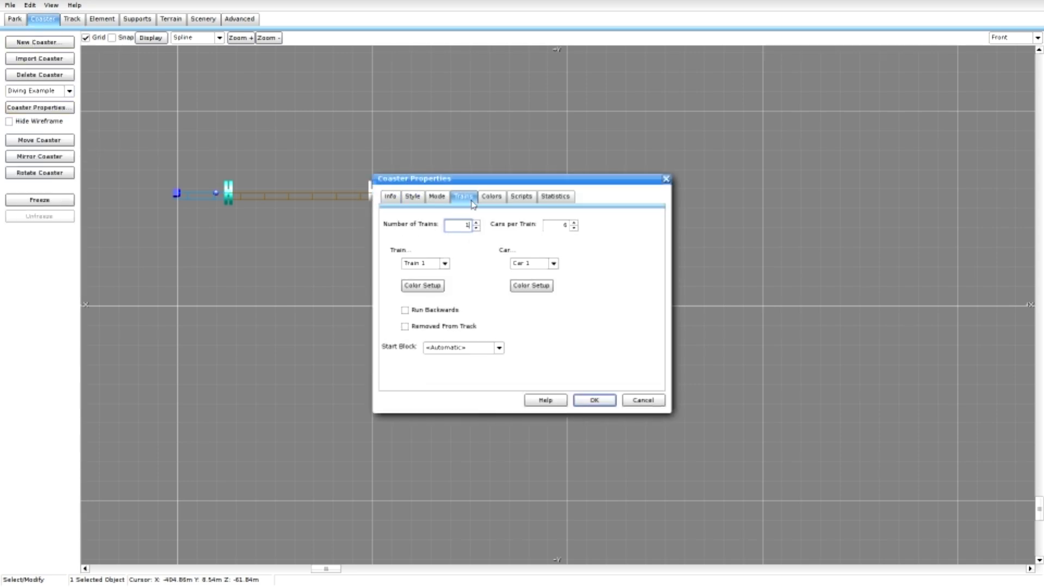
left_click(414, 196)
left_click(437, 196)
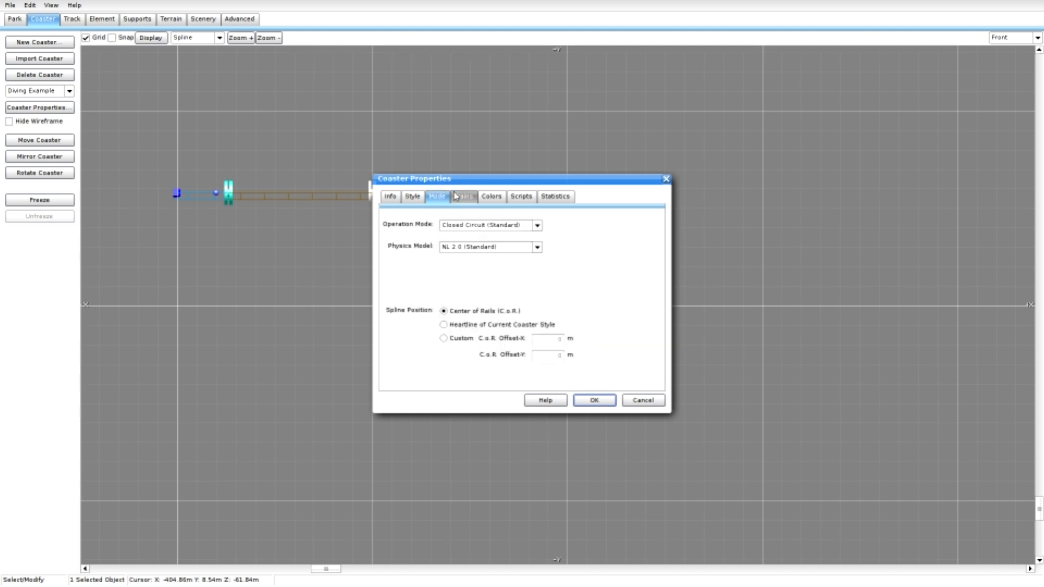
left_click(463, 196)
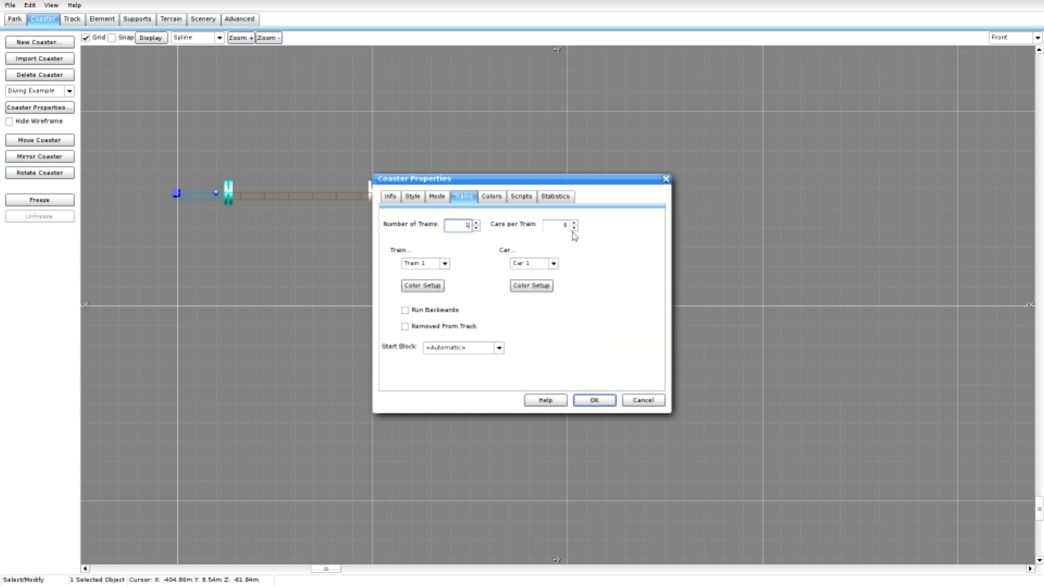
left_click(594, 401)
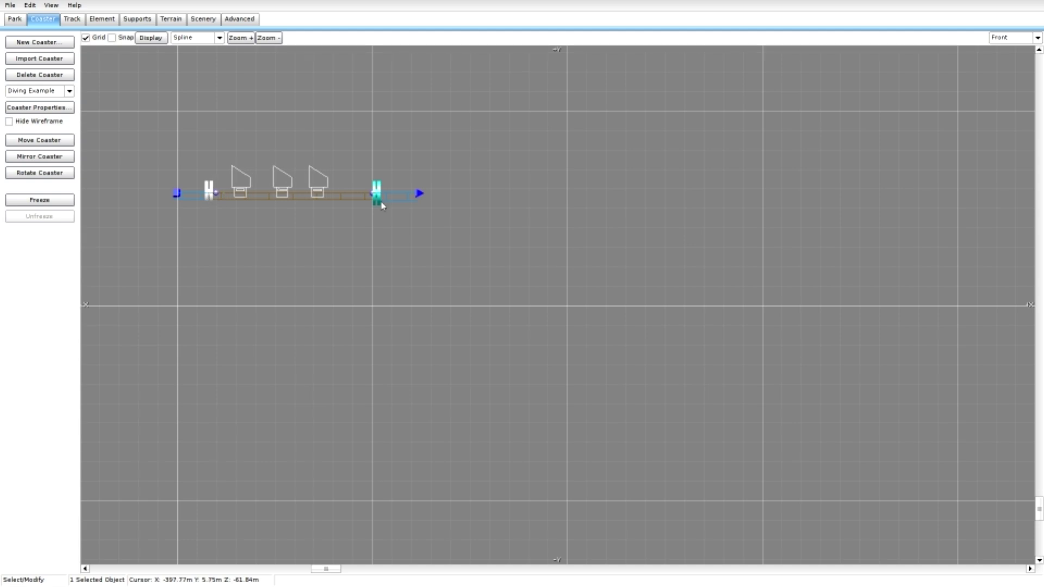
In the top view, add two vertices past the station's end, the first straight ahead and the second curving the track sideways
left_click(1037, 37)
left_click(1000, 76)
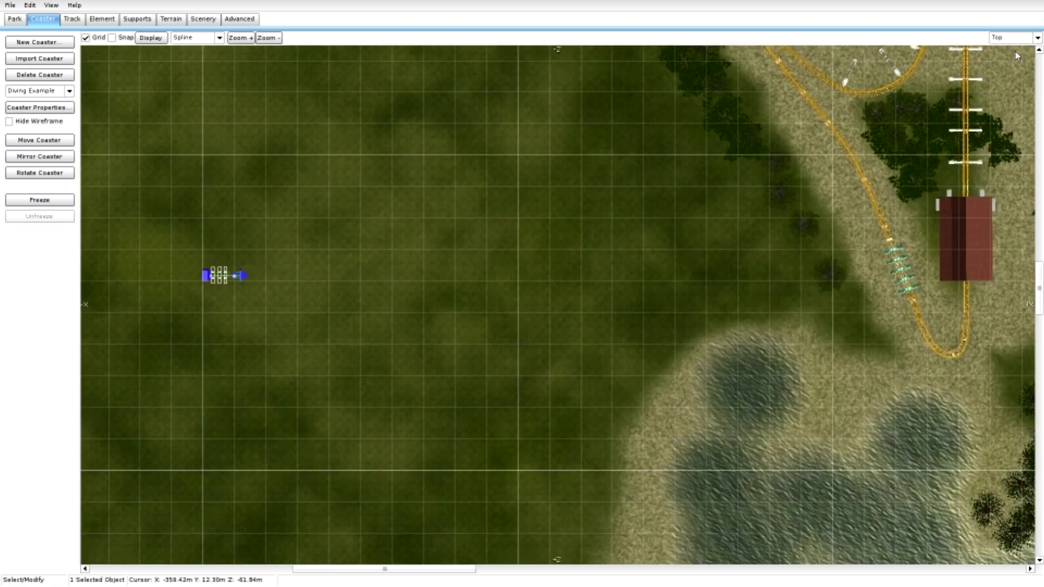
scroll(504, 513, "up", 3)
left_click_drag(412, 571, 354, 562)
scroll(448, 279, "up", 4)
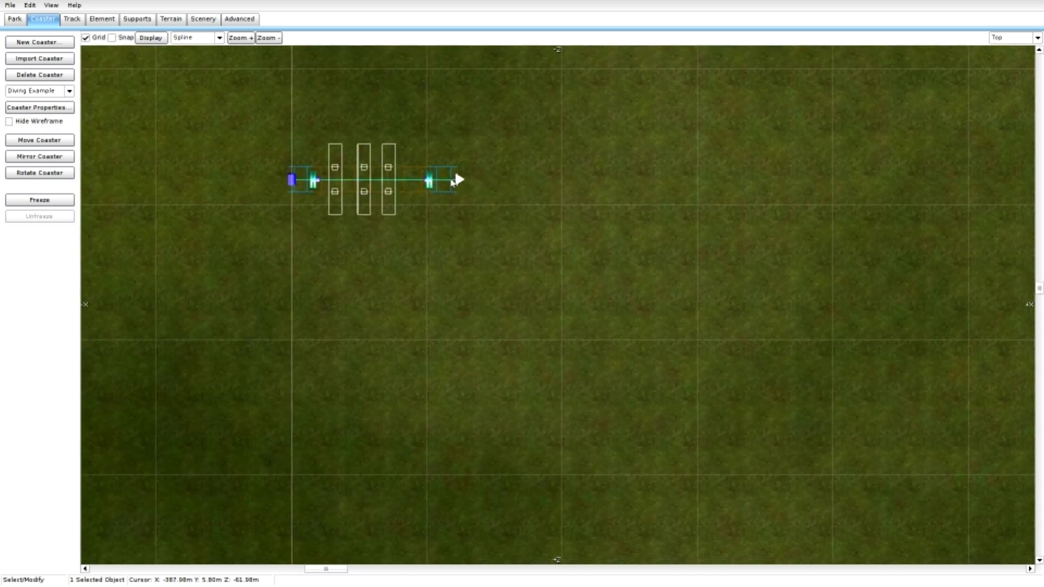
left_click(72, 19)
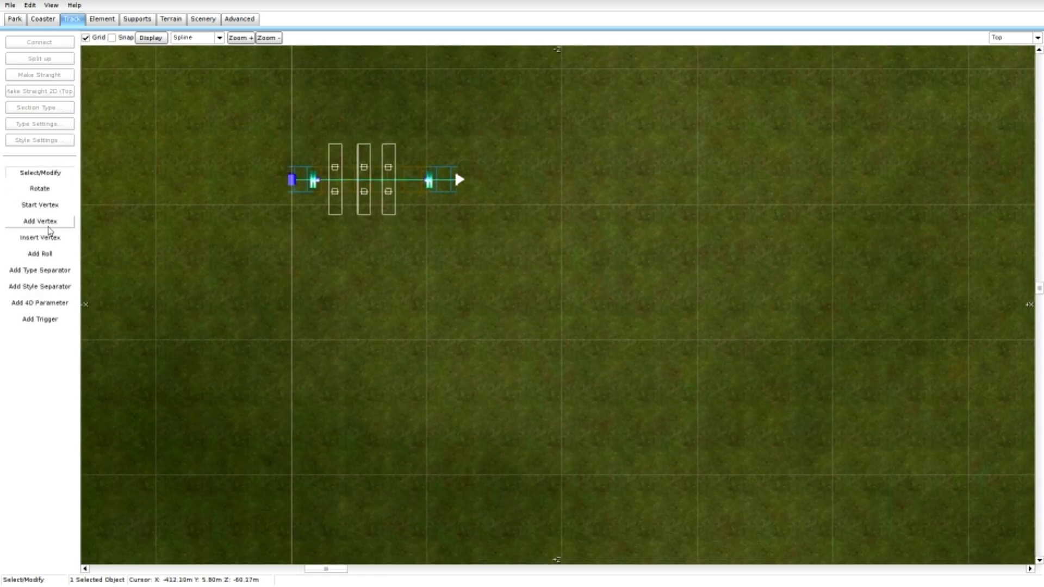
left_click(48, 221)
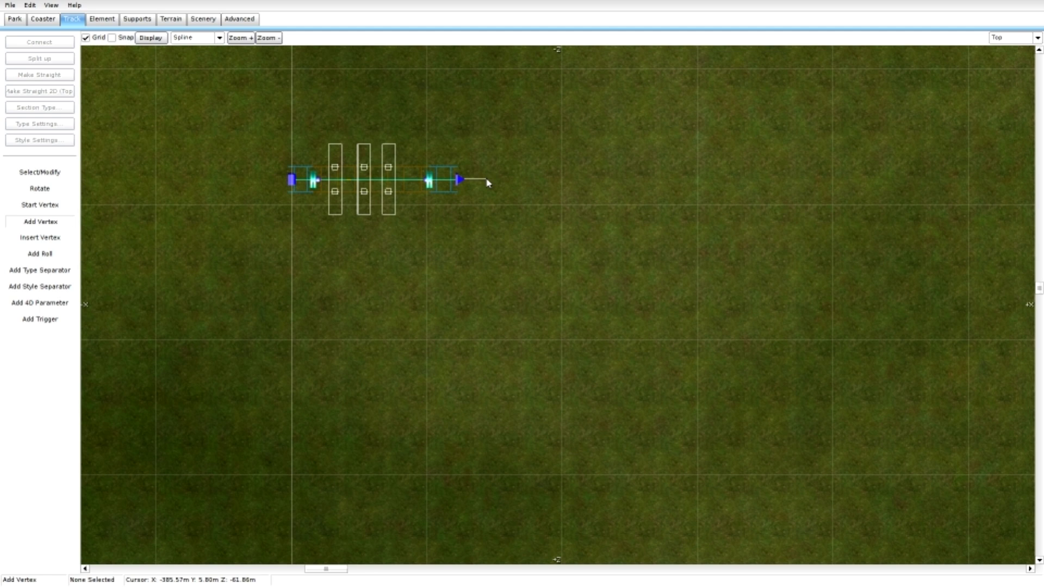
left_click(487, 181)
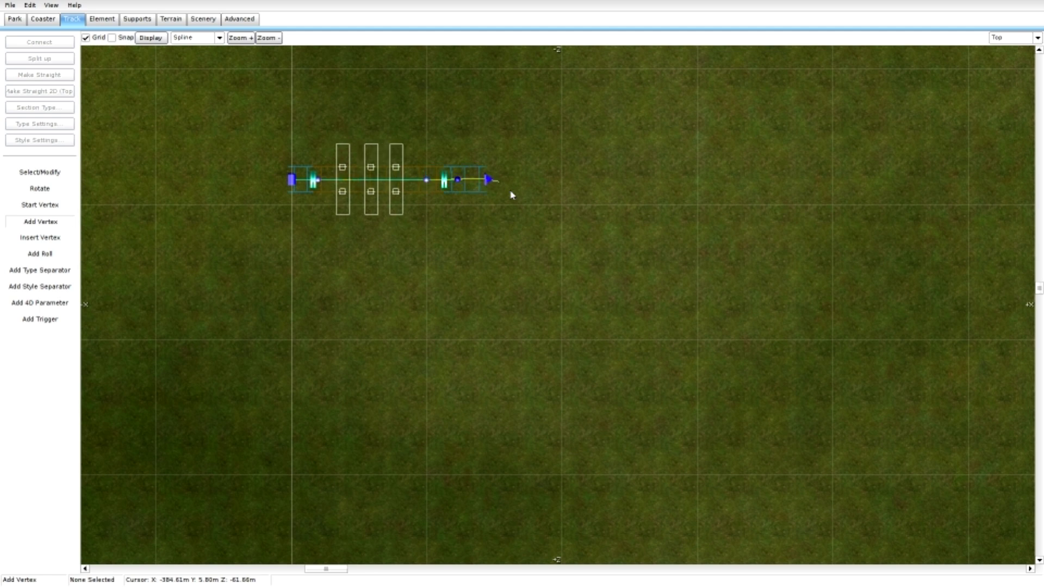
left_click(526, 201)
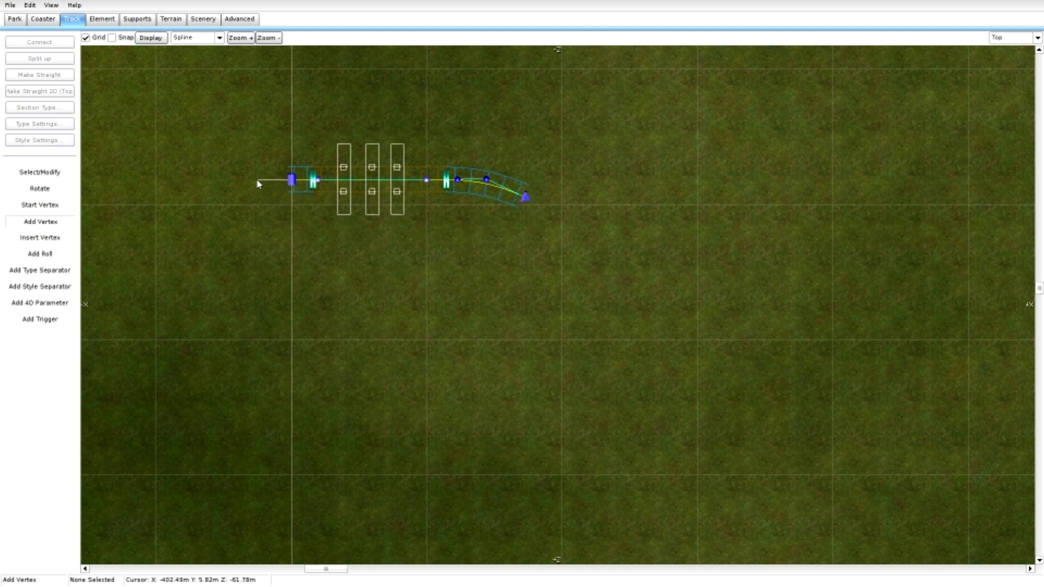
Extend the track's start with two vertices that curve it to the same side as the end
left_click(221, 196)
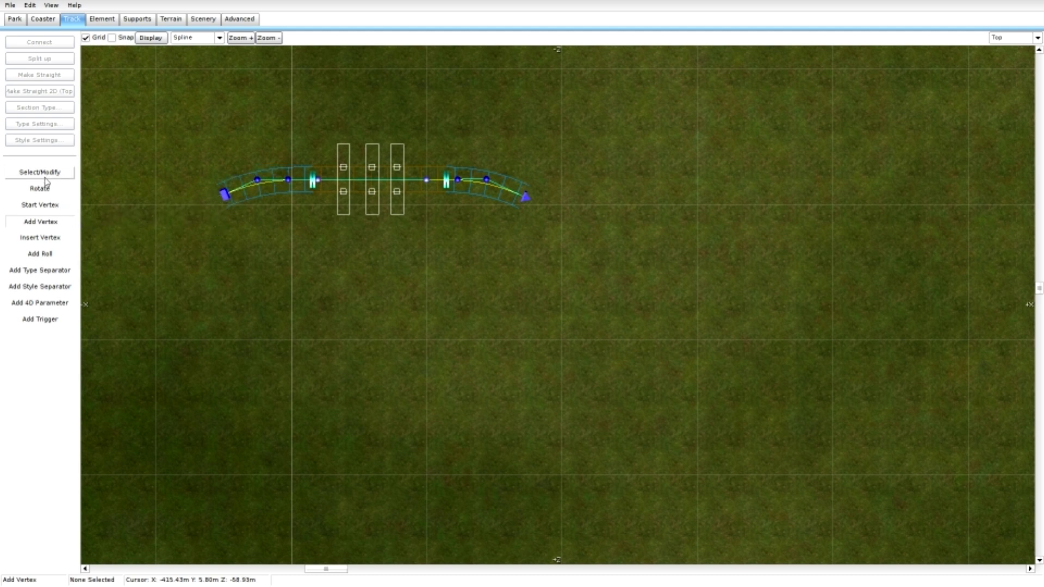
left_click(40, 173)
left_click(256, 180)
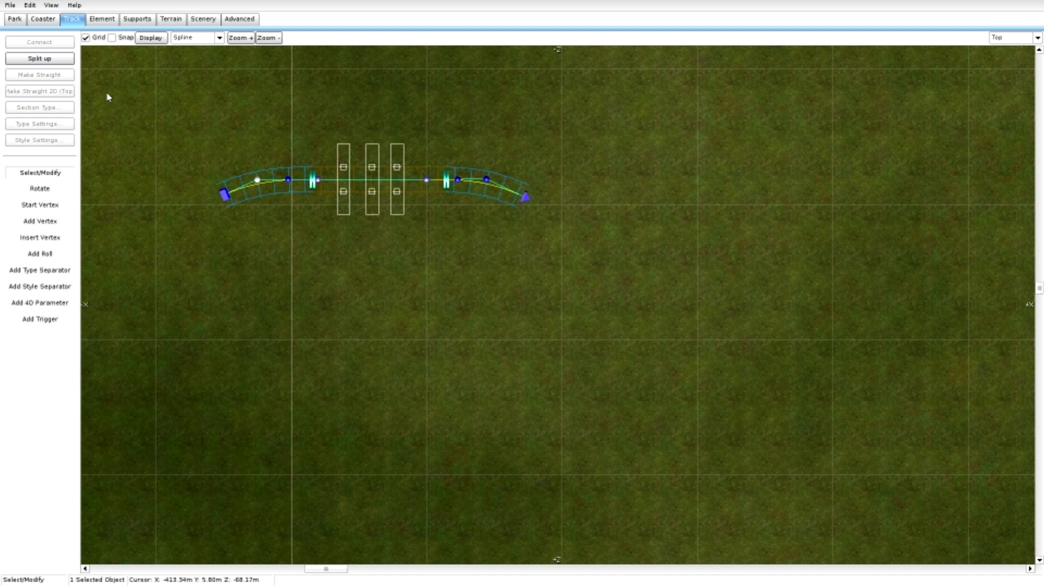
Add a Switch Track Merge beyond the track's end and rotate it a quarter turn so its two entries face the station
left_click(47, 20)
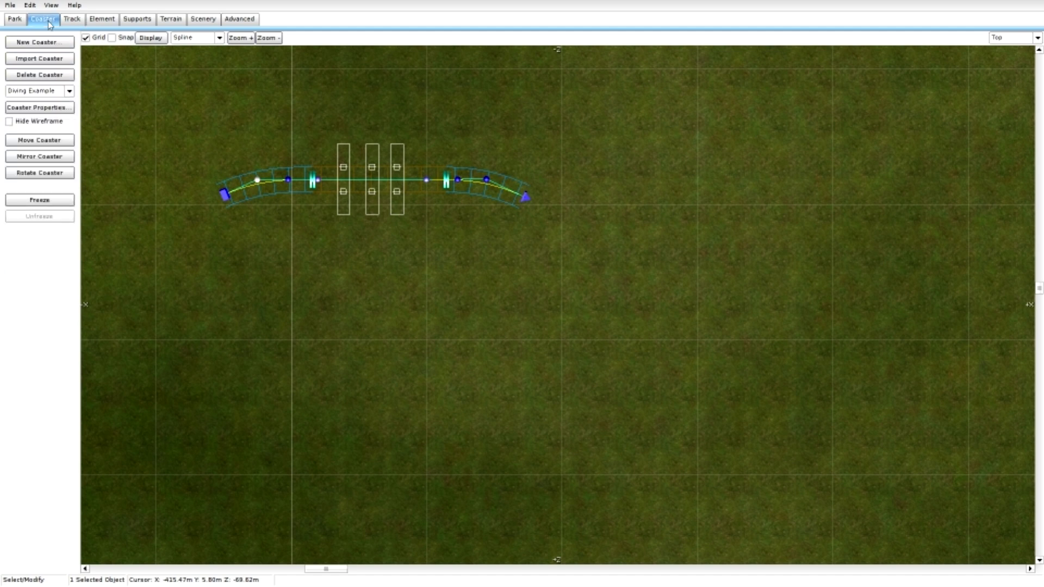
left_click(102, 19)
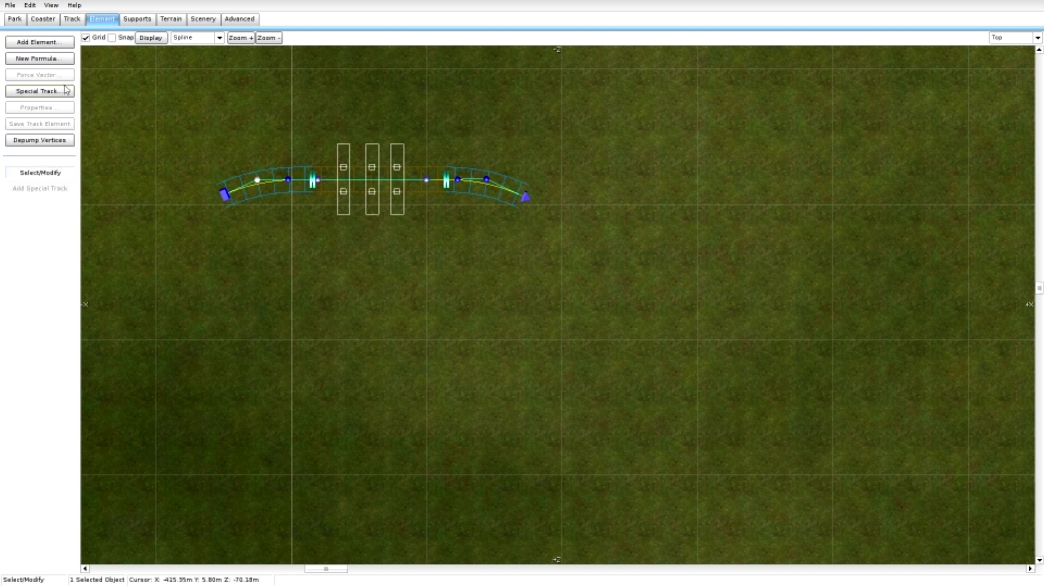
left_click(62, 91)
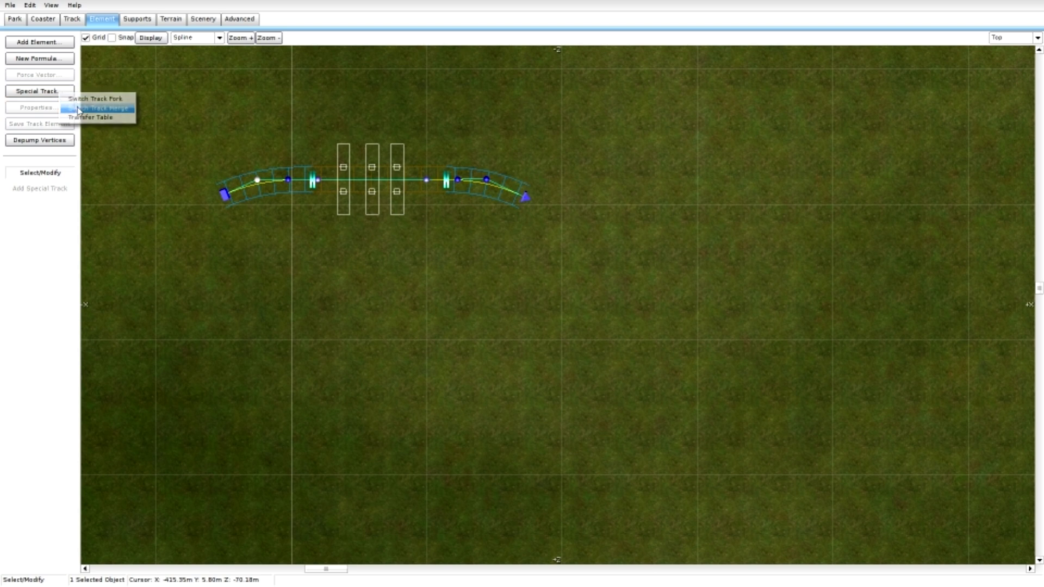
left_click(80, 108)
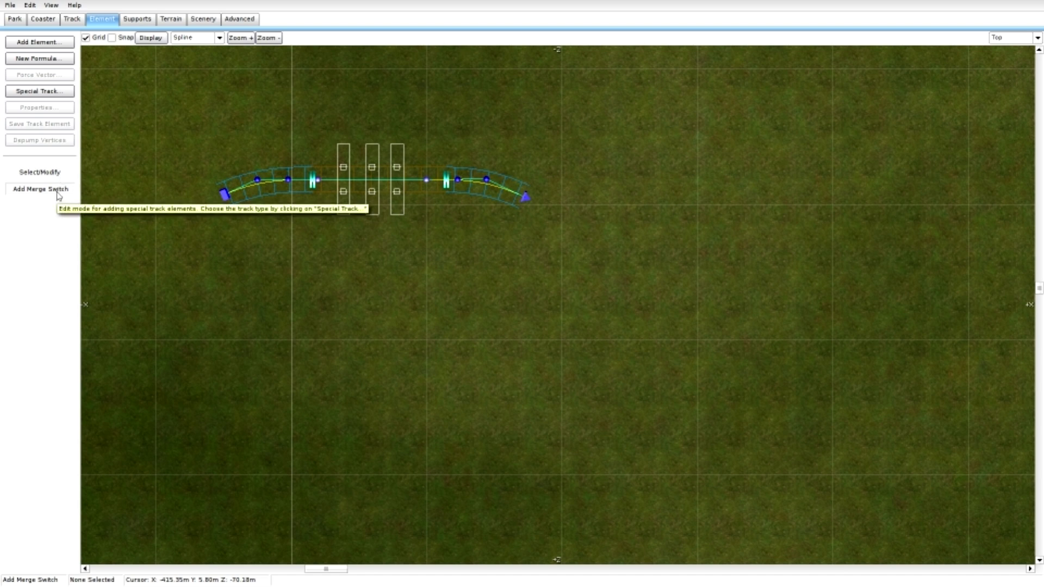
left_click(583, 214)
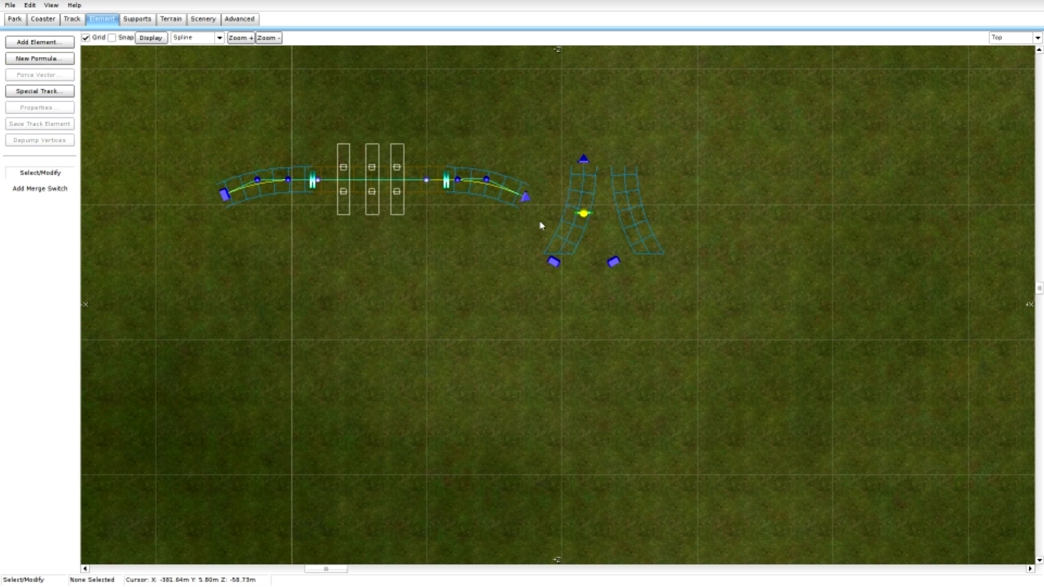
left_click(583, 216)
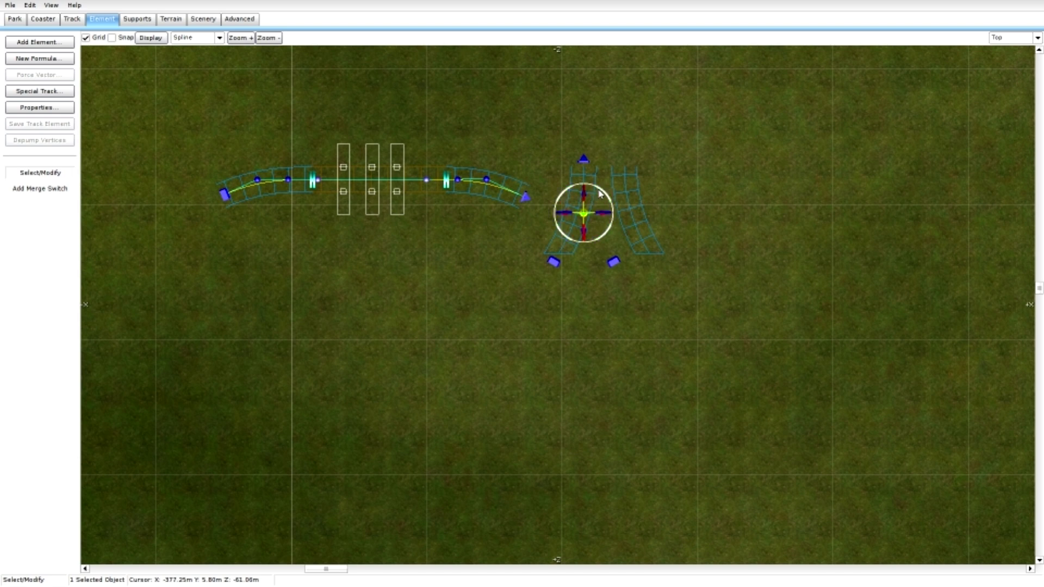
mouse_move(599, 194)
left_mouse_down()
mouse_move(626, 222)
mouse_move(611, 179)
mouse_move(542, 133)
mouse_move(465, 110)
left_mouse_up()
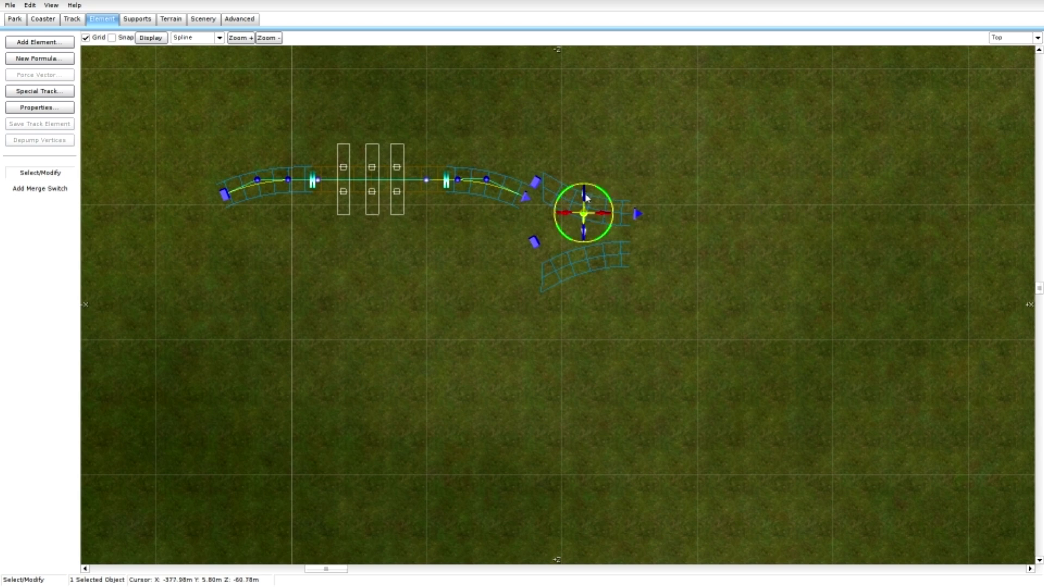
In the perspective view, move the merge switch so its nearer entry lines up with the station track's end vertex
left_click(1025, 38)
left_click(1017, 91)
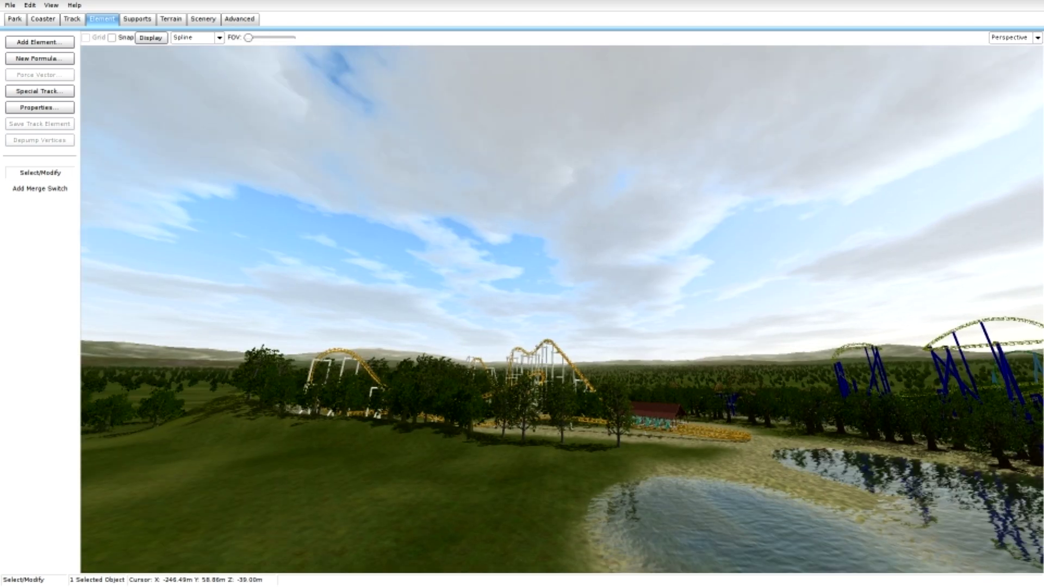
key("w")
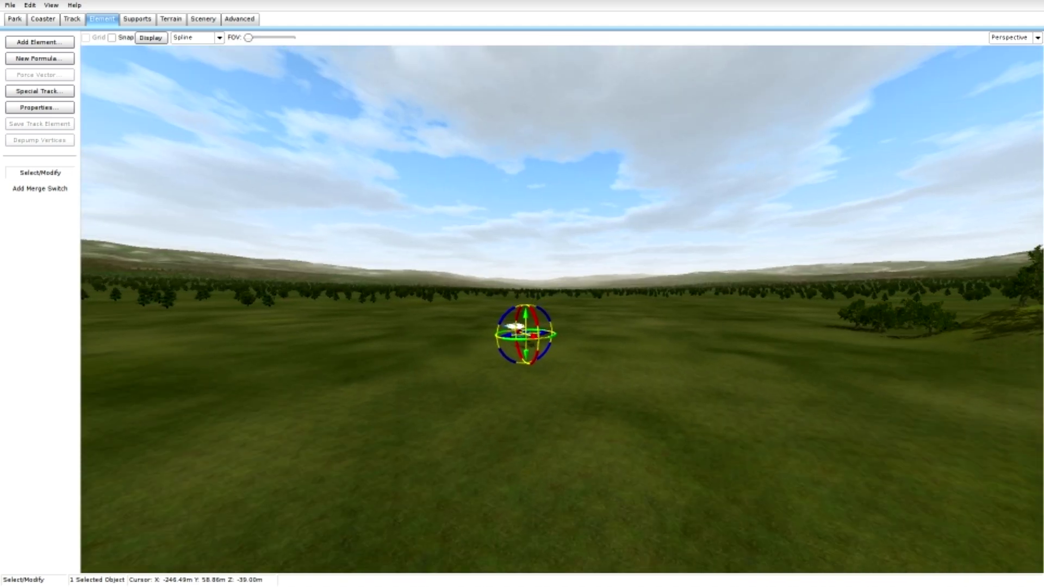
key("w")
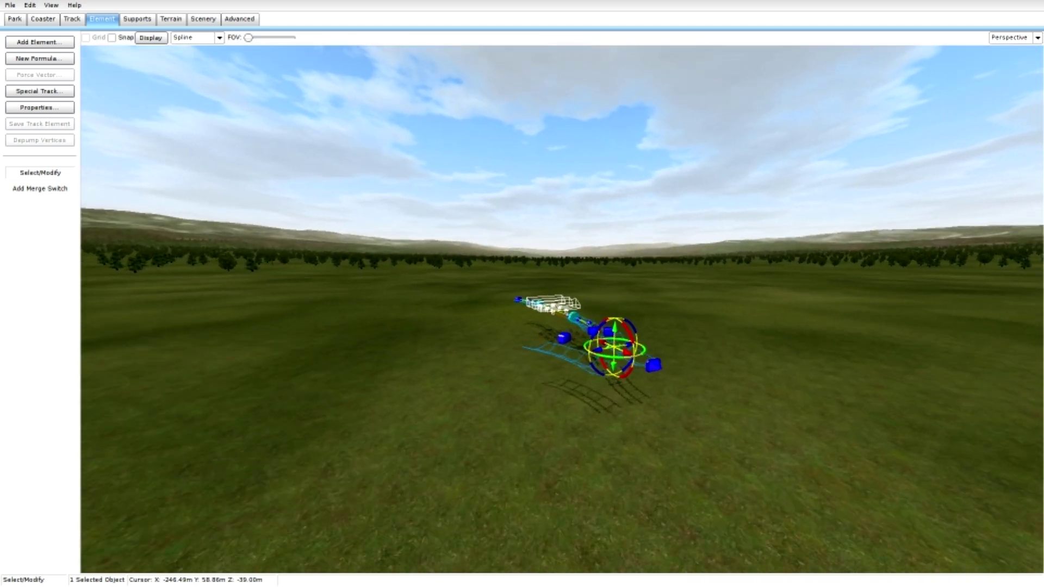
key("w")
right_click_drag(489, 247, 451, 304)
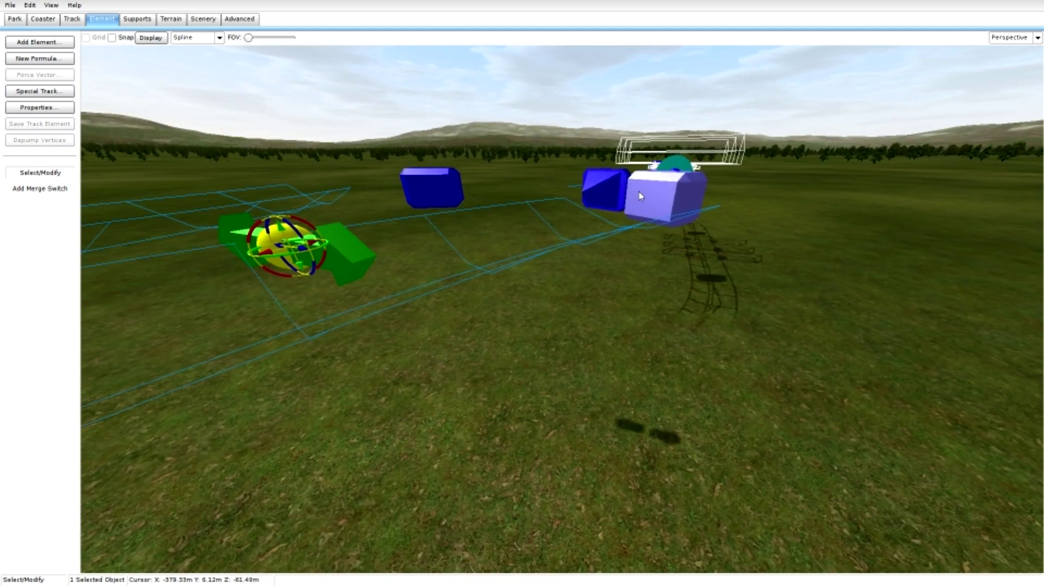
right_click_drag(644, 294, 664, 326)
key("s")
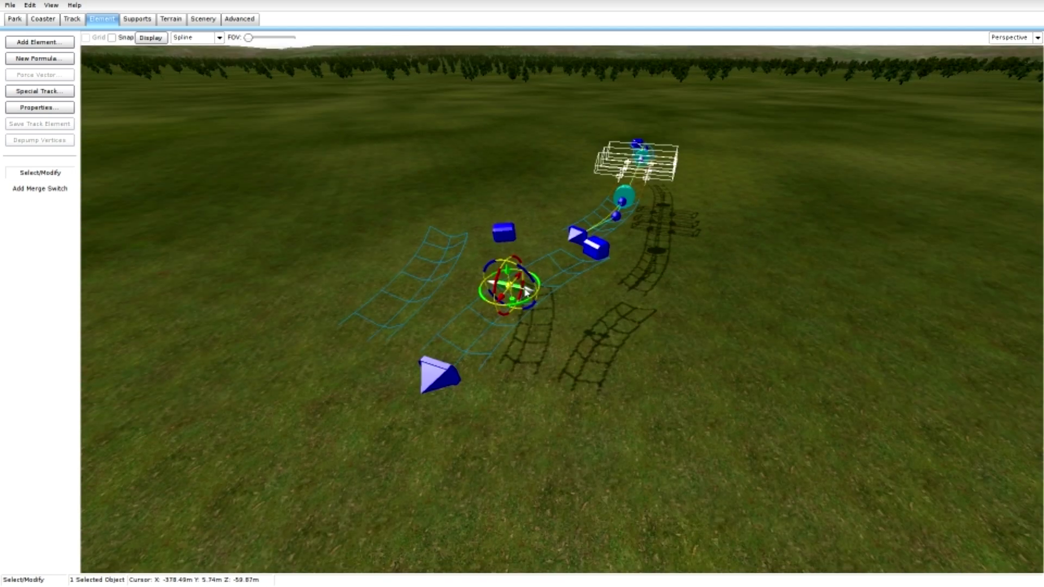
left_click_drag(528, 271, 484, 283)
Connect the station track's end vertex to the adjacent entry vertex of the merge switch
left_click(578, 237)
left_click(564, 243, "ctrl")
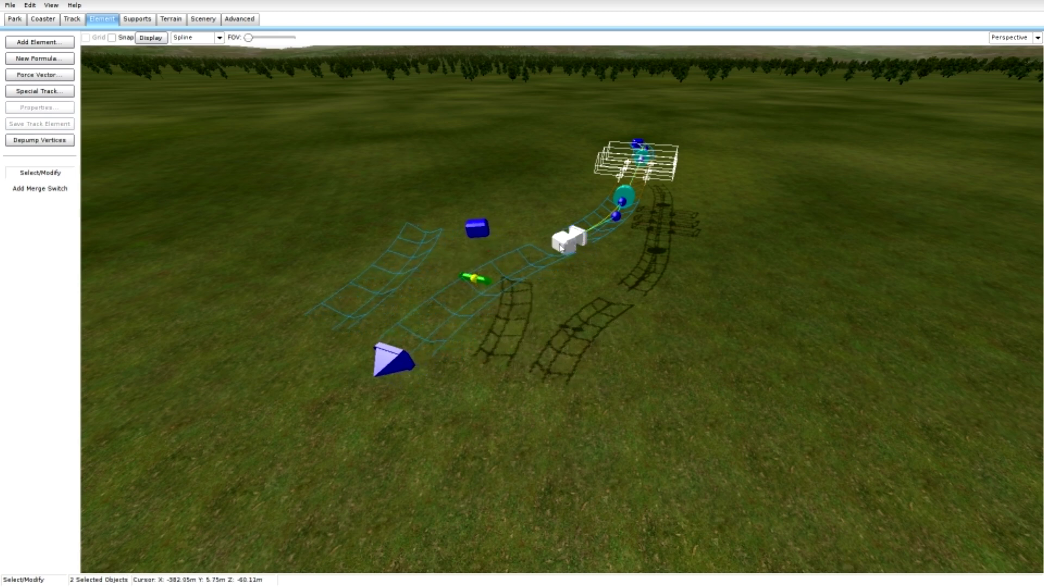
left_click(72, 19)
left_click(57, 46)
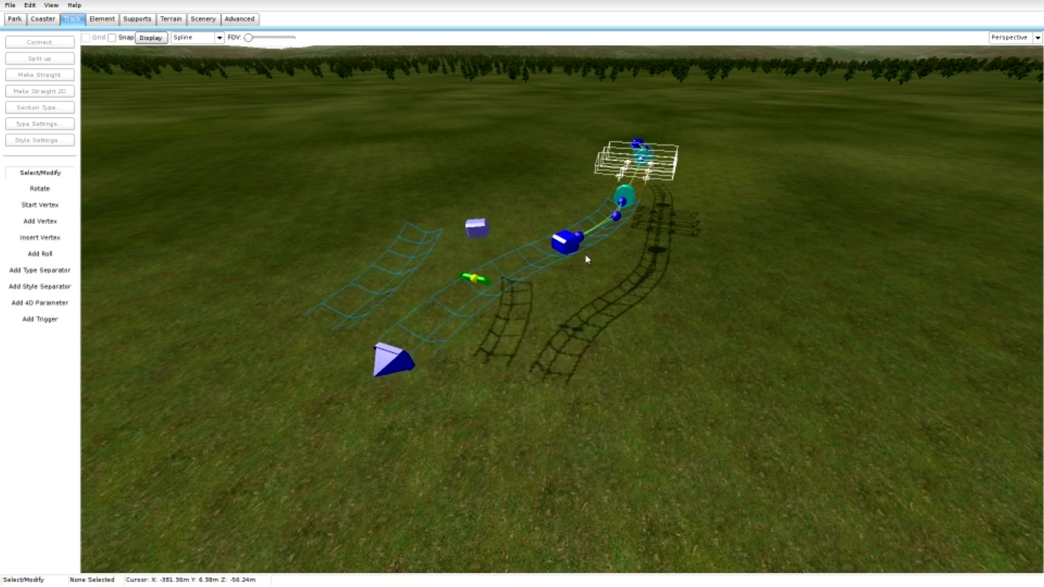
Return to the top view and place a Switch Track Fork beyond the track's start
right_click_drag(585, 257, 490, 304)
right_click_drag(584, 217, 654, 224)
left_click(995, 37)
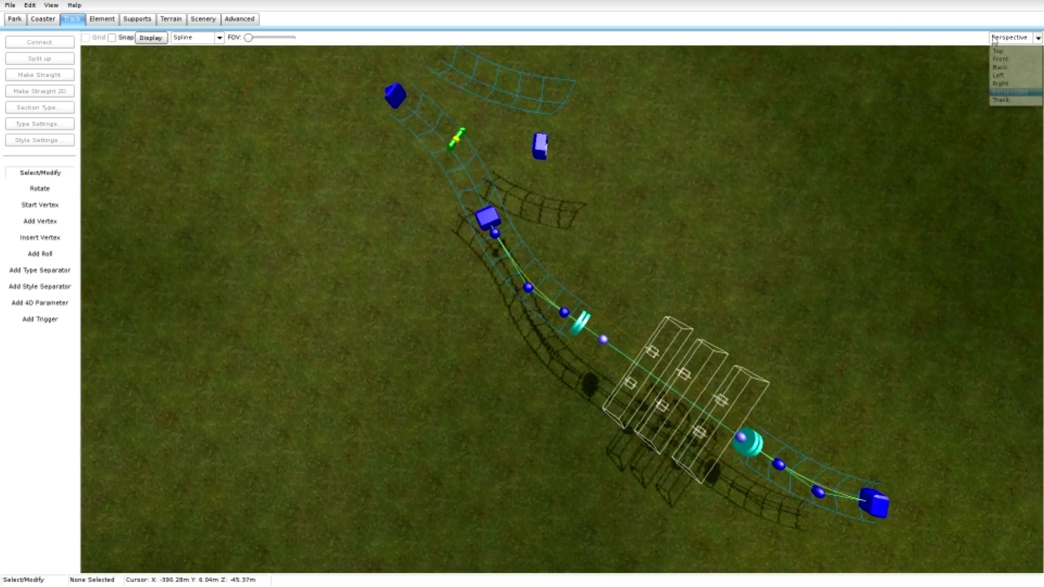
left_click(1003, 49)
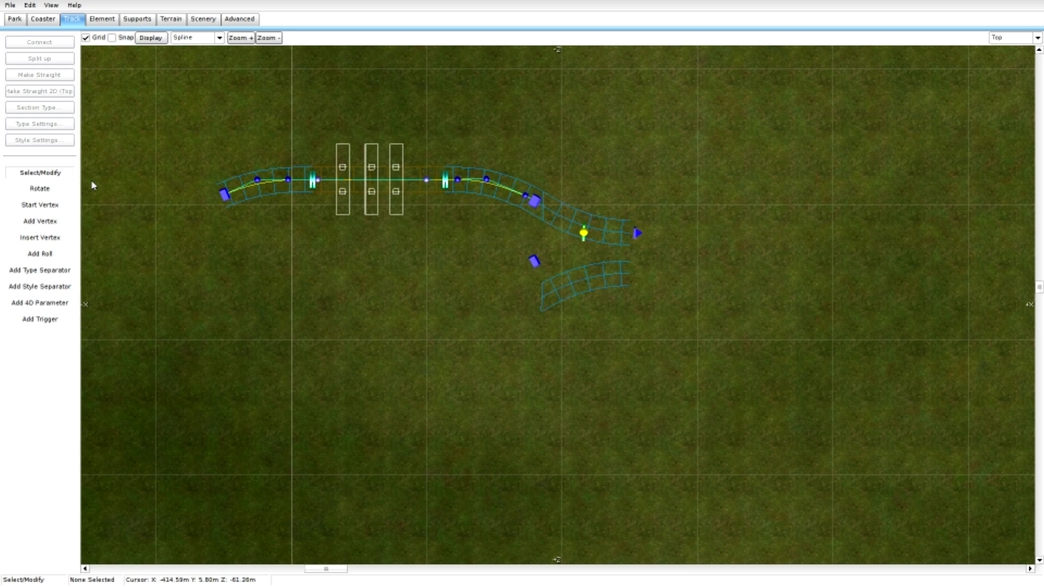
left_click(43, 19)
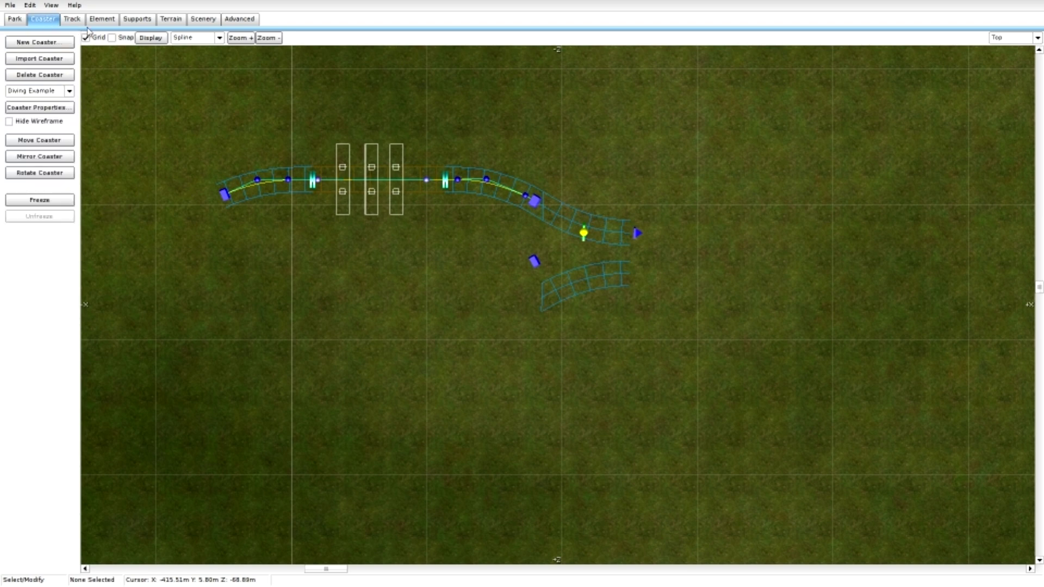
left_click(101, 18)
left_click(63, 93)
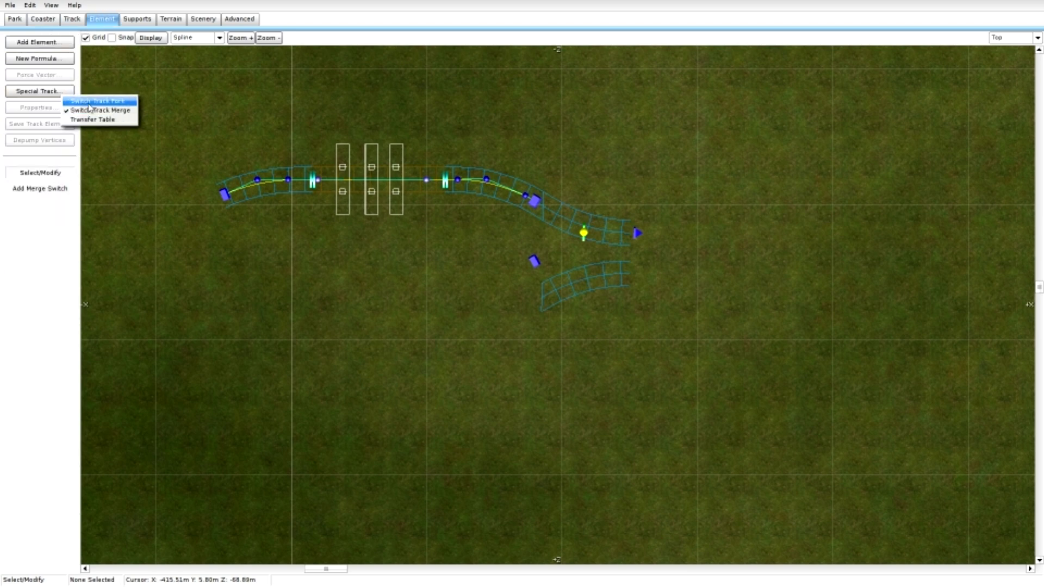
left_click(98, 101)
scroll(214, 218, "down", 2)
left_click(254, 247)
scroll(137, 200, "up", 2)
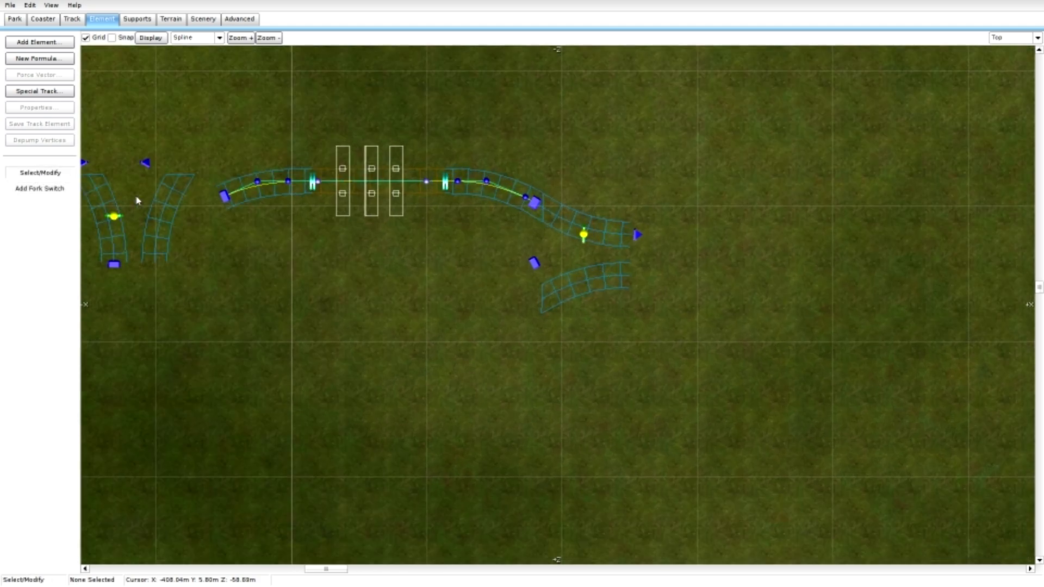
Rotate the fork switch a quarter turn toward the station and move it so one exit meets the track's start vertex
left_click(60, 189)
left_click(63, 175)
right_click_drag(166, 184, 300, 224)
left_click(249, 257)
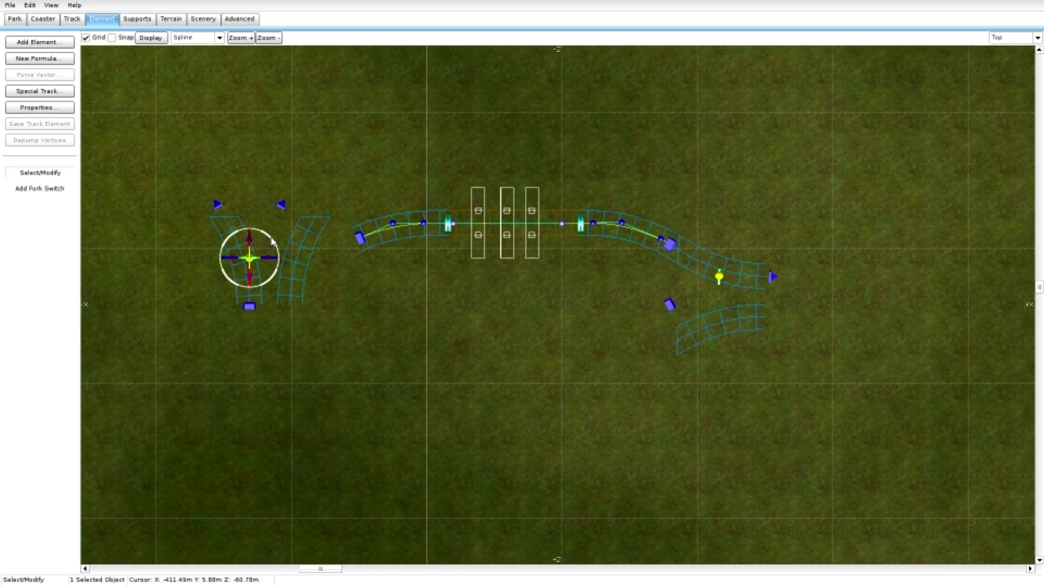
left_click_drag(294, 267, 136, 106)
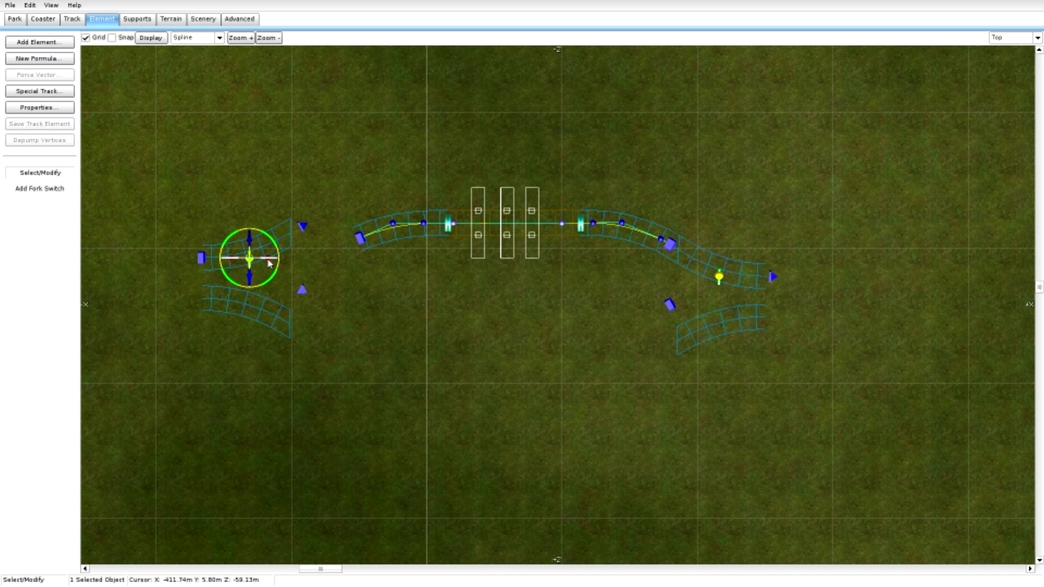
mouse_move(267, 265)
left_mouse_down()
mouse_move(321, 261)
mouse_move(311, 296)
left_mouse_up()
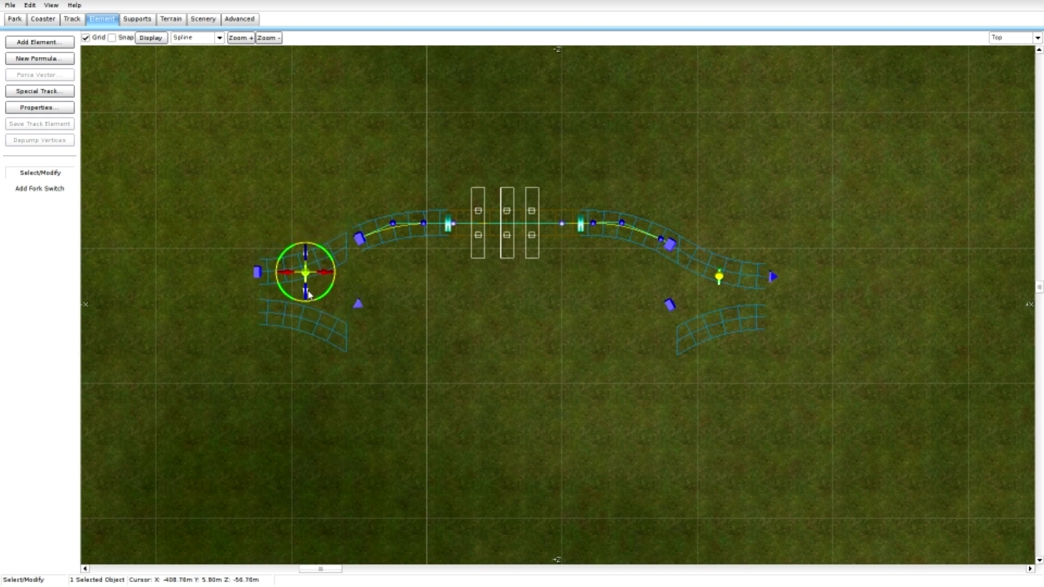
Connect the station track's start vertex to the adjacent exit vertex of the fork switch
left_click(357, 239)
left_click(358, 239)
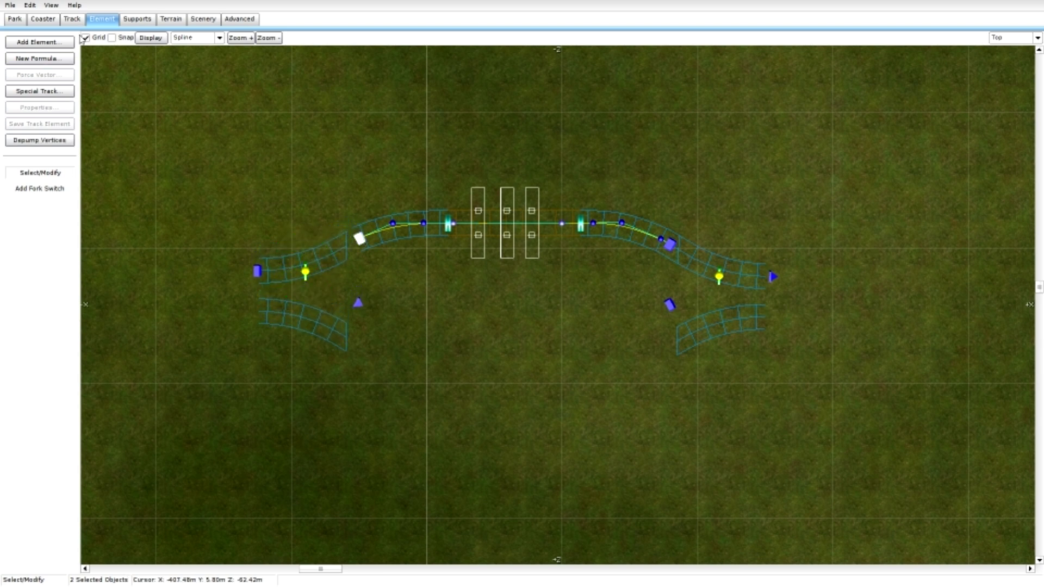
left_click(71, 19)
left_click(580, 347)
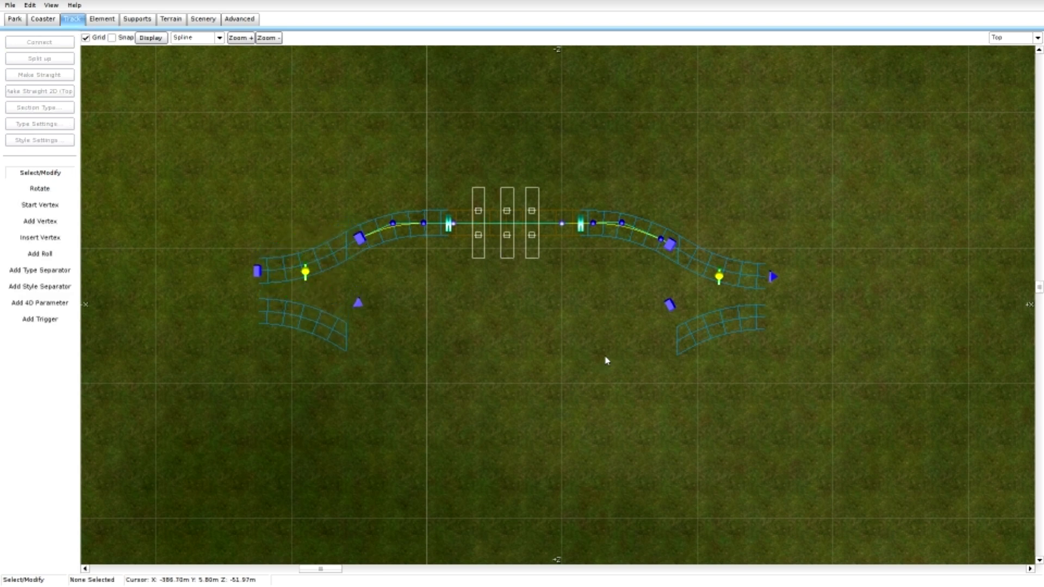
Draw a second station track of six vertices from the fork's free exit, parallel to the first track and toward the merge switch
left_click(358, 303)
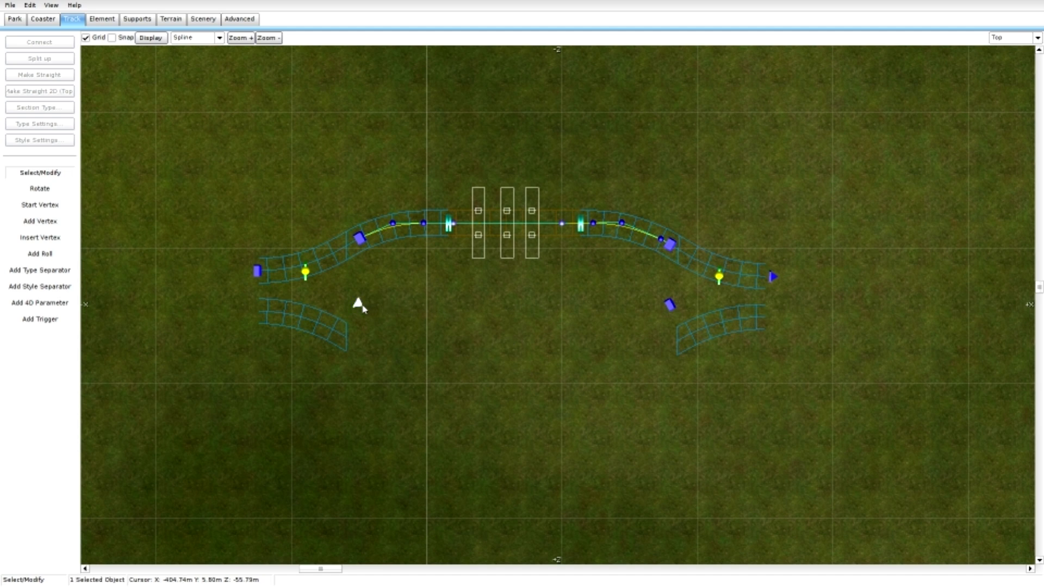
left_click(39, 221)
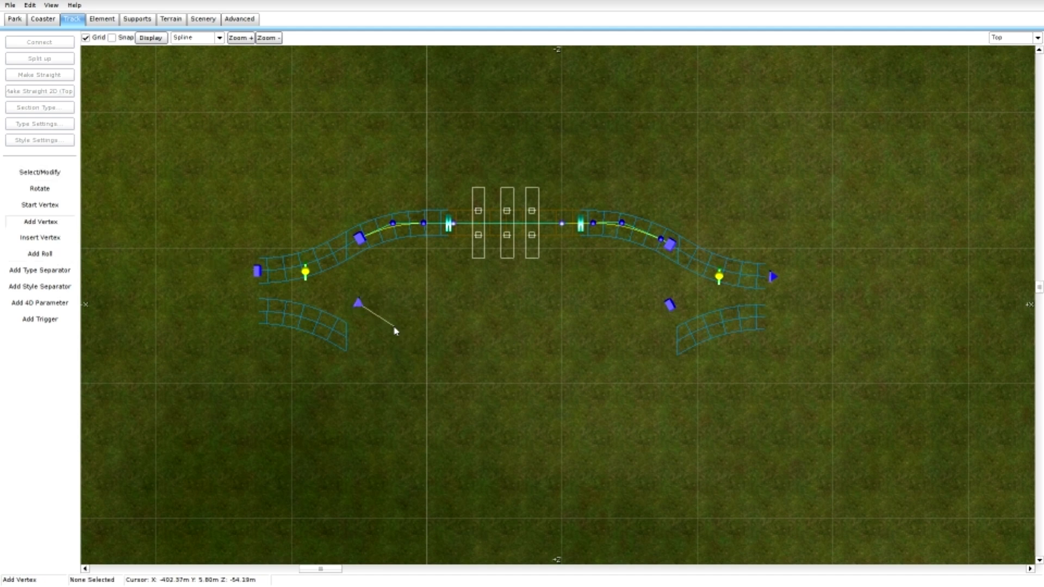
left_click(389, 322)
left_click(425, 325)
left_click(454, 324)
left_click(553, 326)
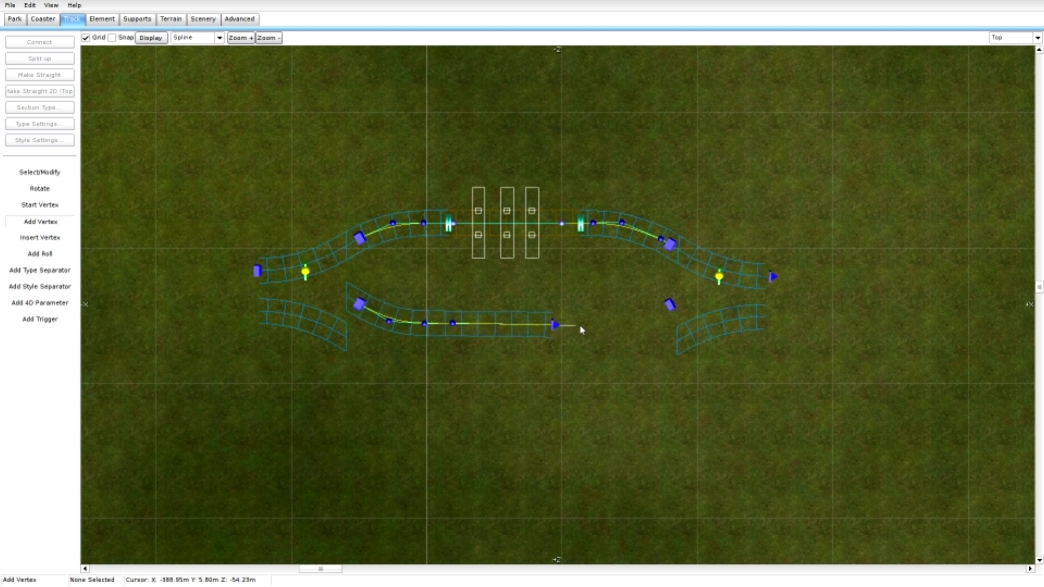
left_click(590, 326)
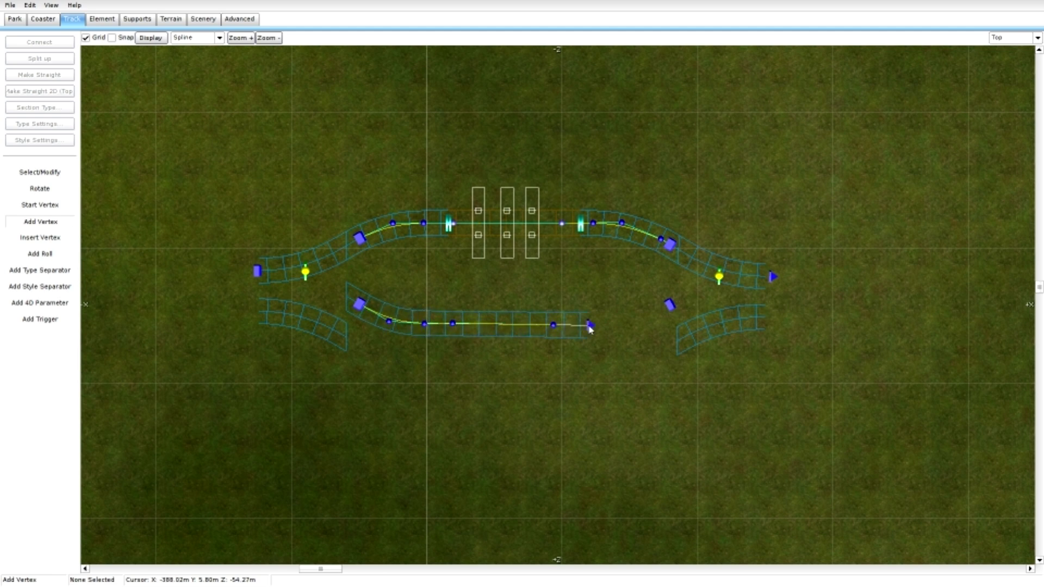
left_click(624, 326)
left_click(73, 172)
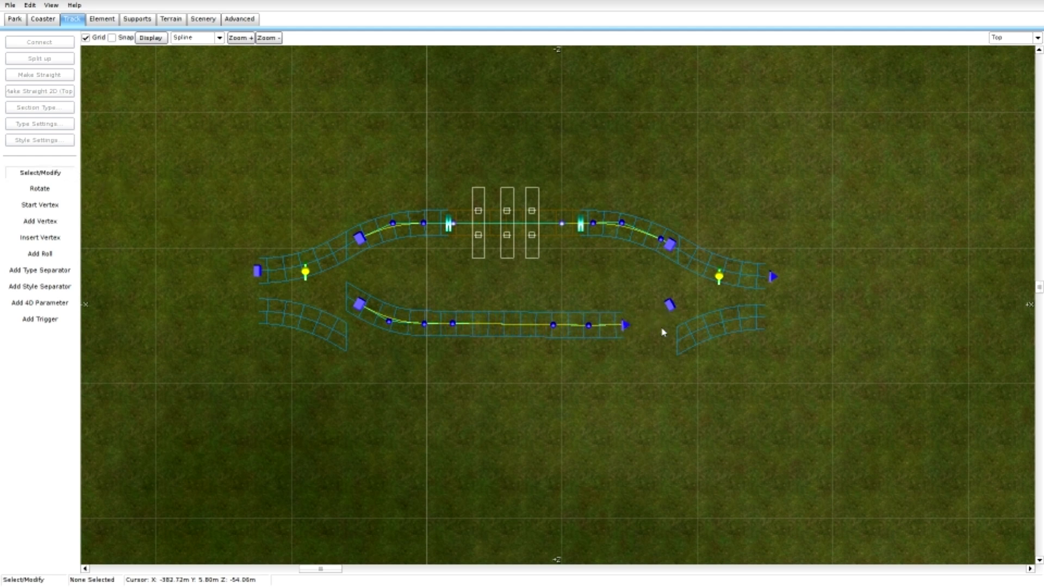
Connect the second track's end vertex to the free entry vertex of the merge switch
left_click(624, 325)
left_click(669, 305, "ctrl")
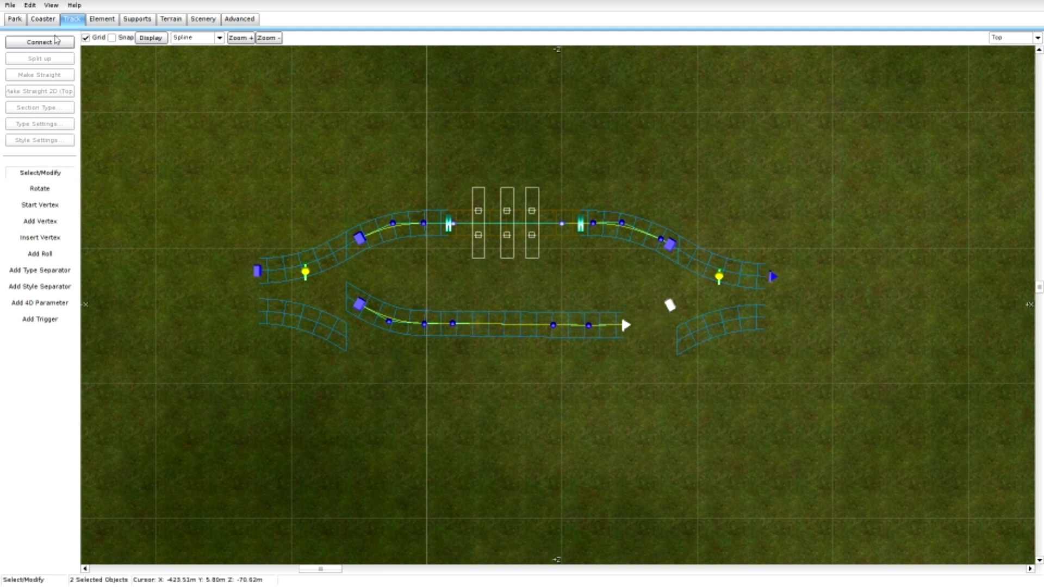
left_click(56, 41)
Straighten the second track's four middle vertices, and apply Make Straight 2D to all six vertices between the switches
left_click_drag(422, 294, 588, 347)
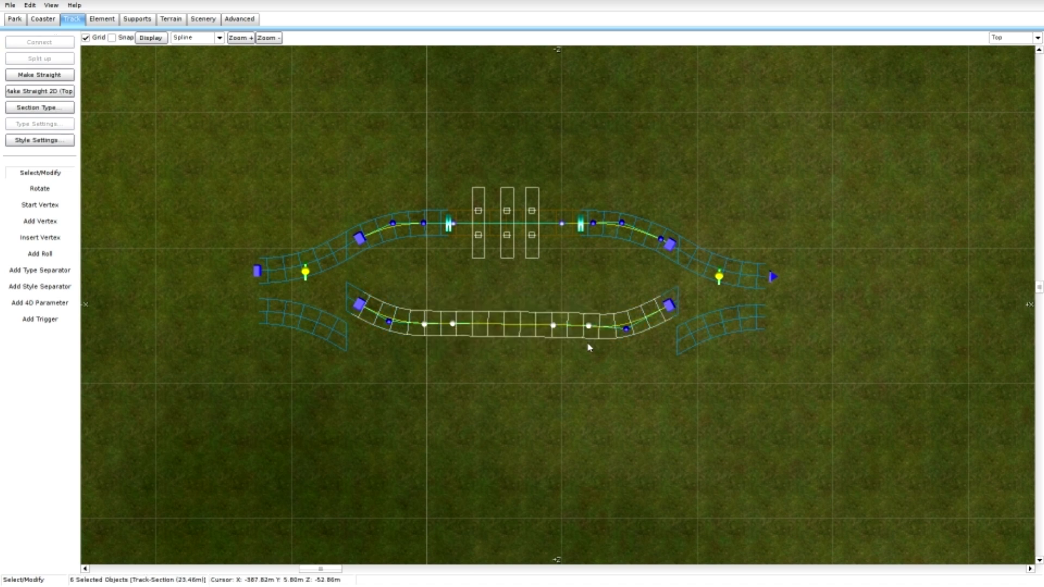
left_click(39, 78)
left_click(453, 324)
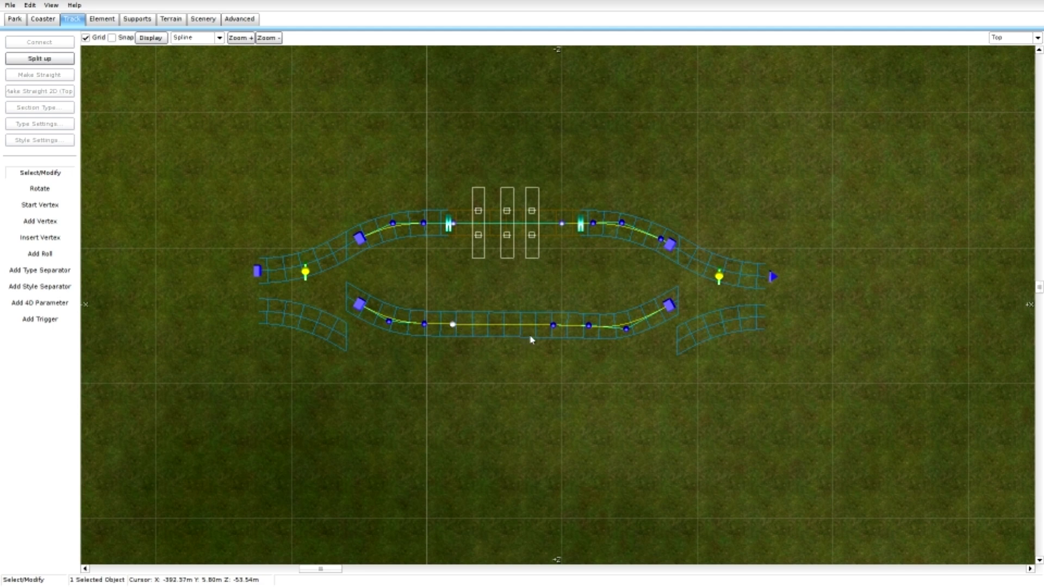
left_click_drag(379, 294, 631, 369)
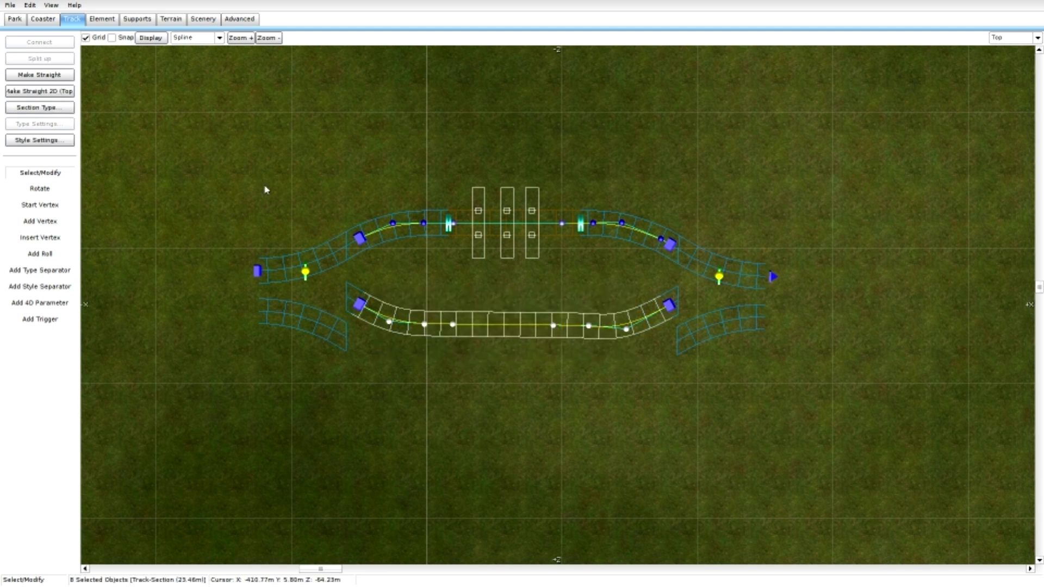
left_click(73, 90)
left_click(476, 280)
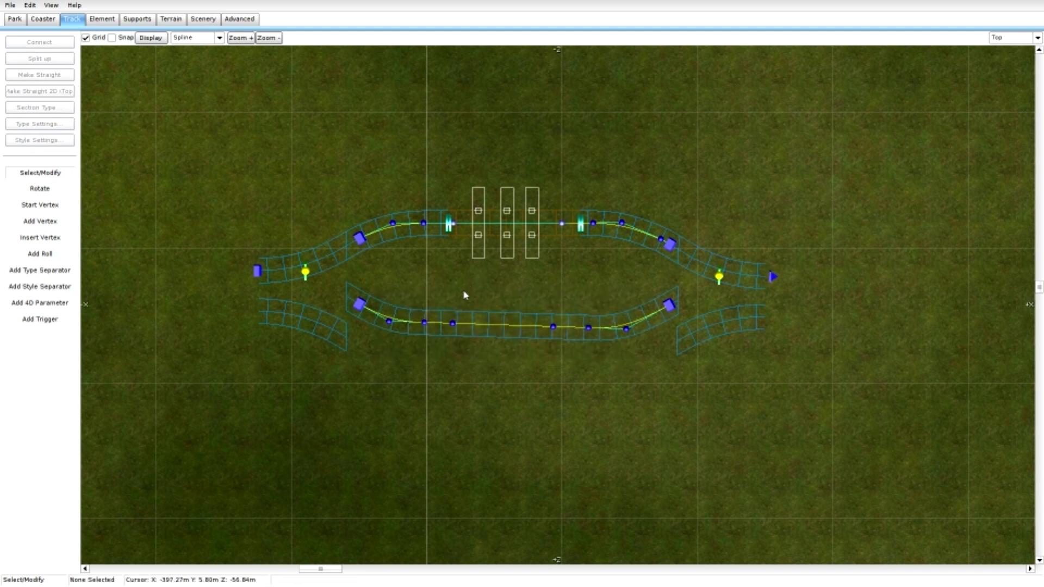
Make the two vertices bounding the second track's long middle stretch Strict
left_click(428, 323)
left_click(448, 326)
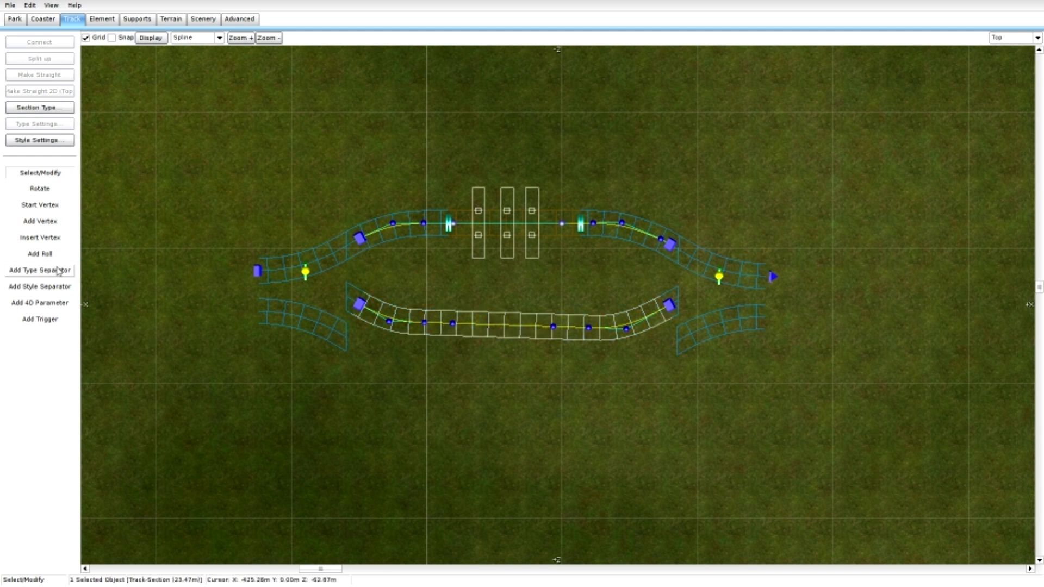
double_click(453, 323)
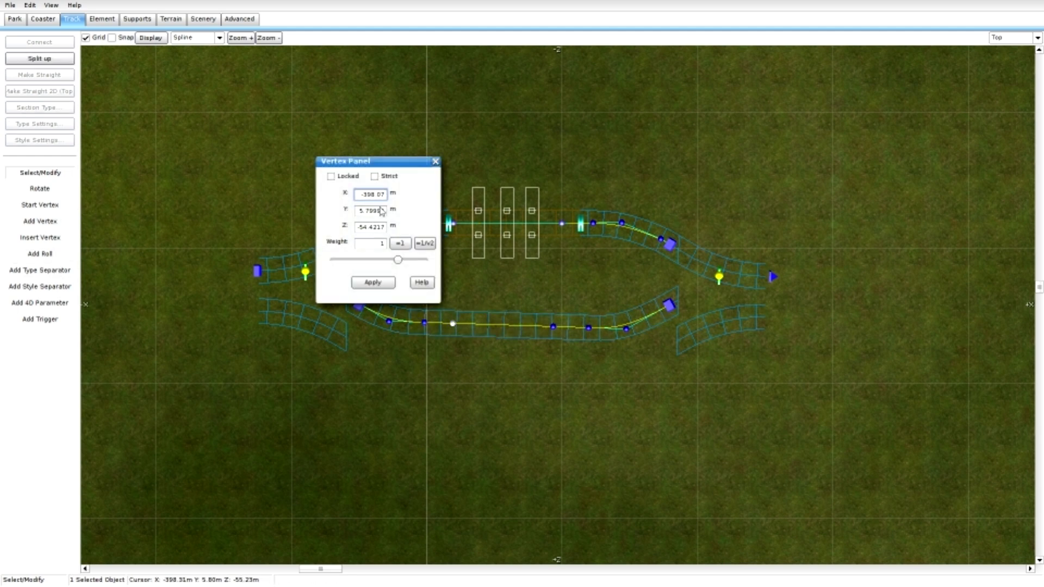
left_click(374, 176)
left_click(554, 326)
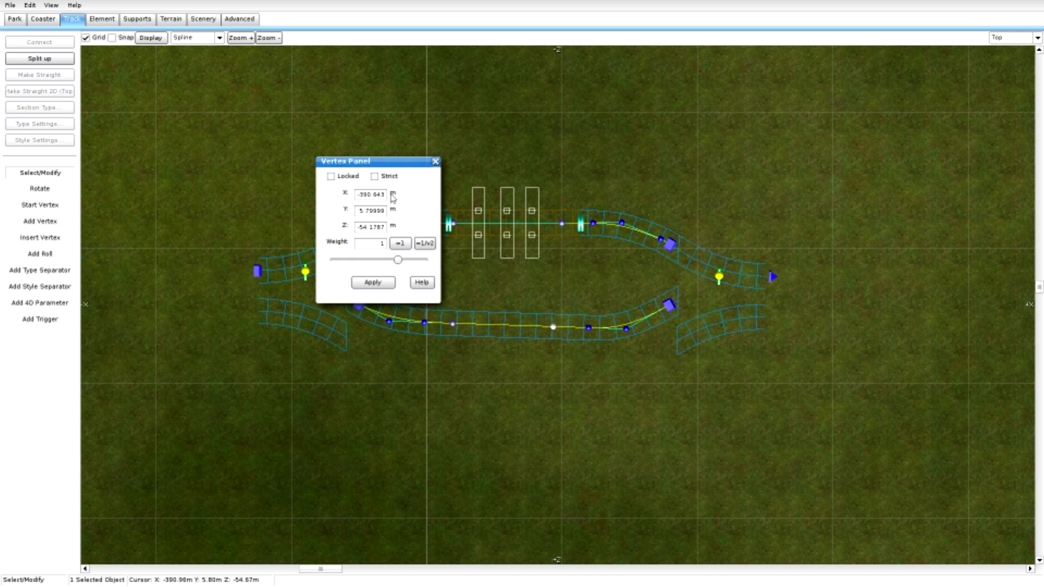
left_click(374, 176)
left_click(435, 161)
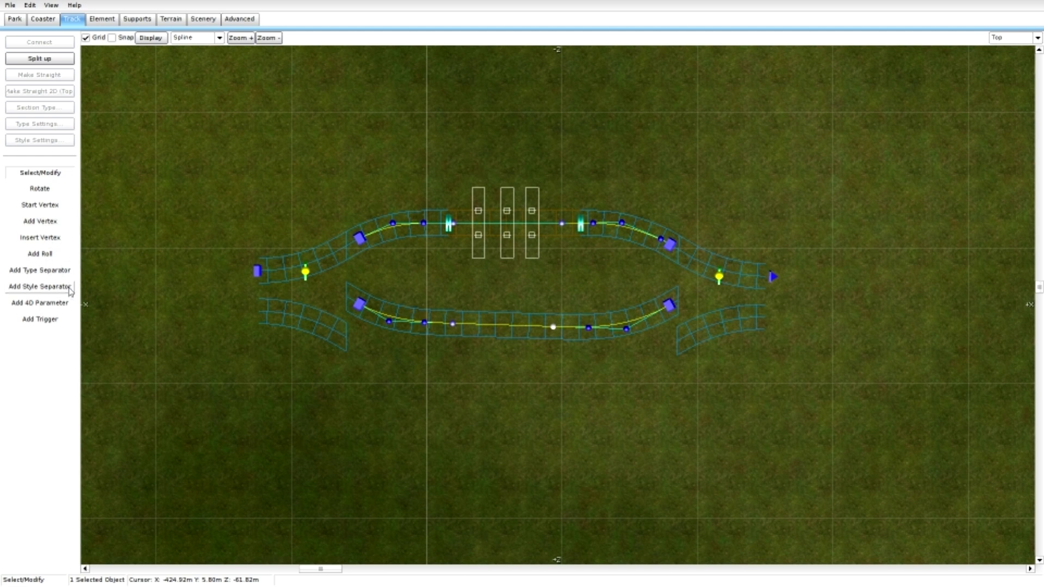
Add type separators at both ends of the second track's straight stretch and shift the end separator slightly inward
left_click(61, 270)
left_click(445, 321)
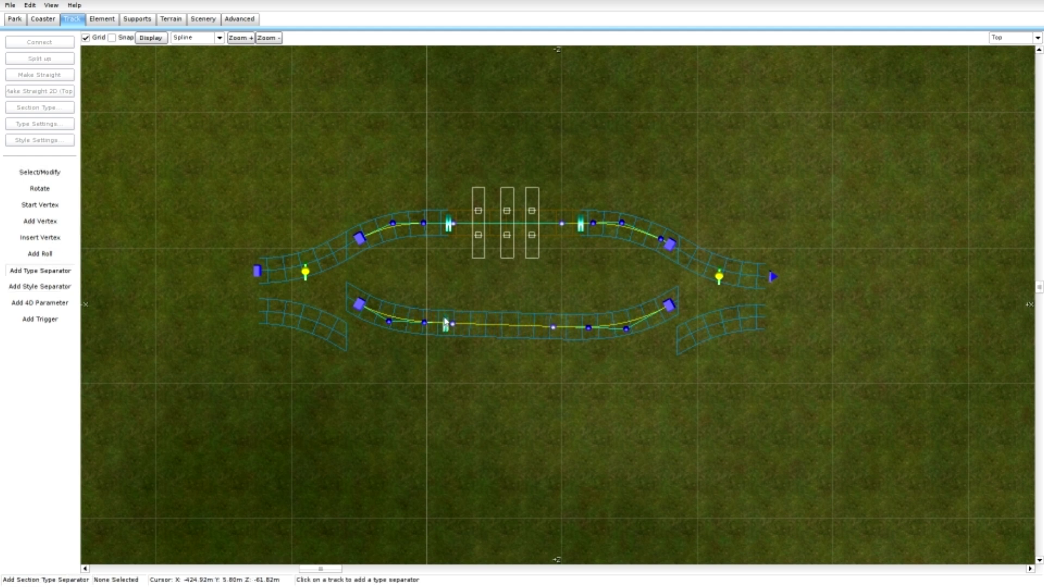
left_click(580, 328)
key("Escape")
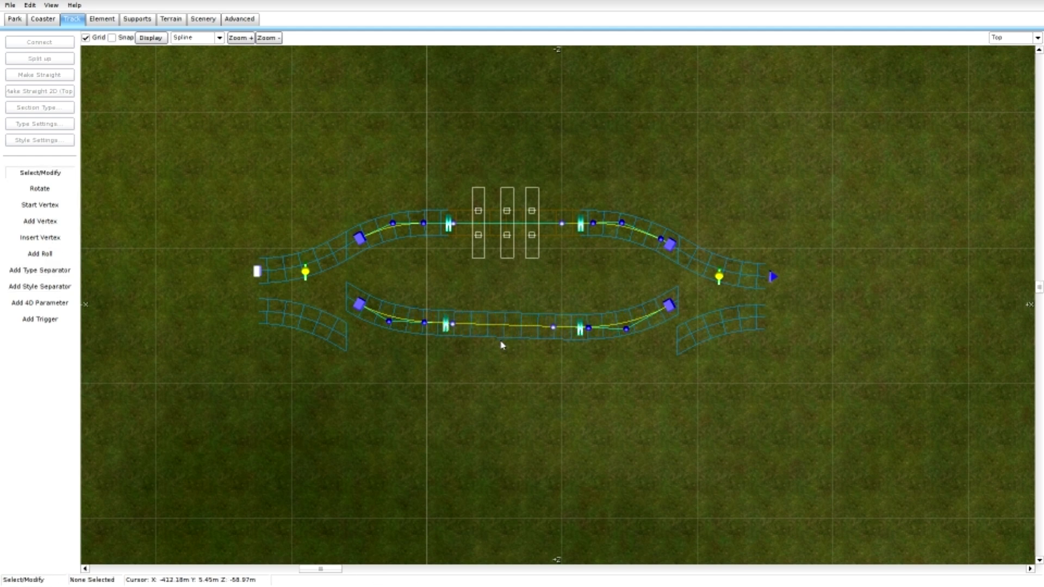
left_click(558, 341)
left_click_drag(580, 327, 571, 328)
Change the section type between the second track's separators to a station
left_click(516, 328)
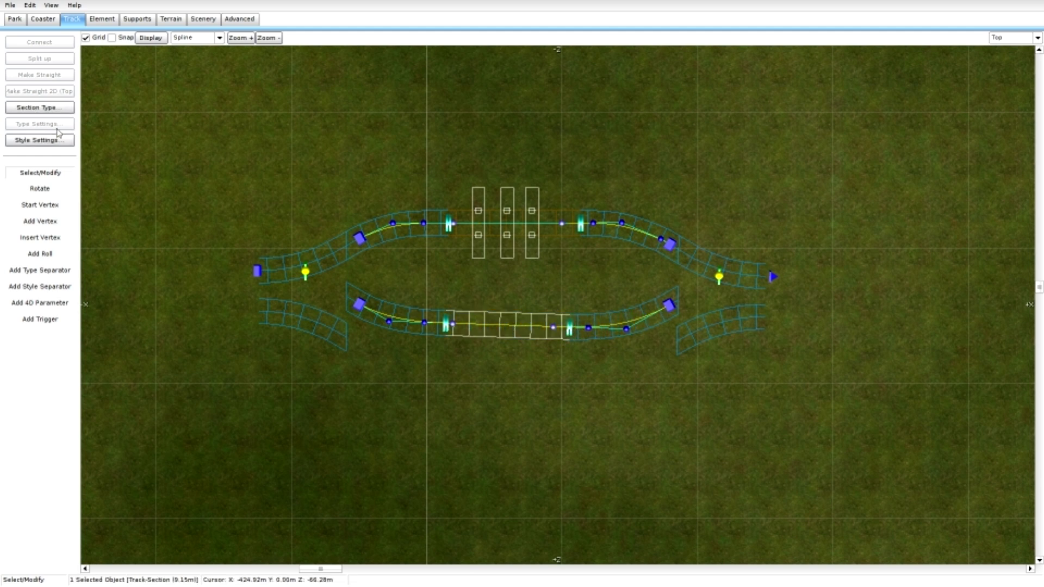
left_click(59, 108)
left_click(82, 127)
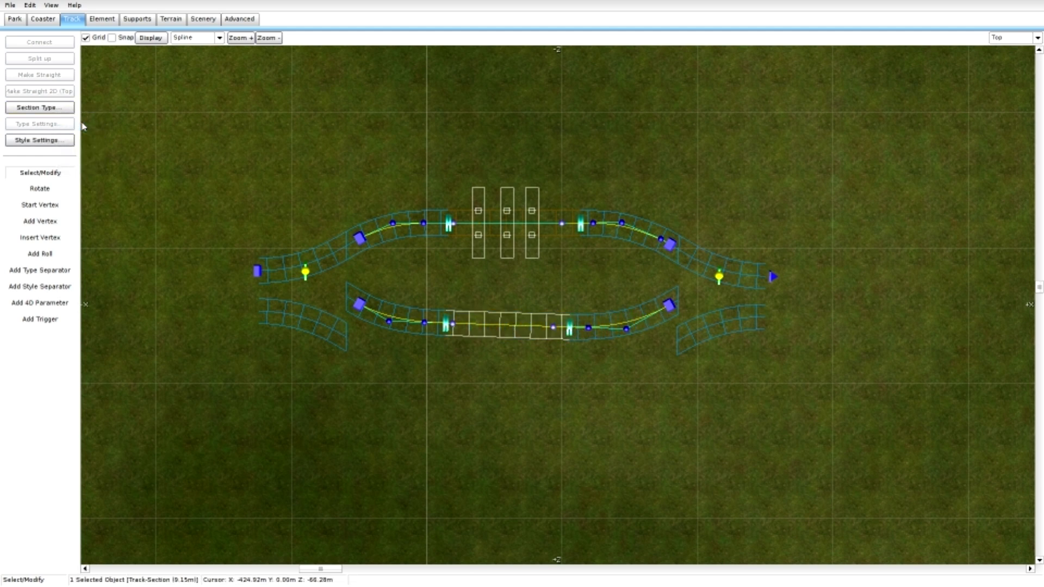
left_click(564, 290)
Set the coaster's number of trains to 3 in its properties
left_click(43, 19)
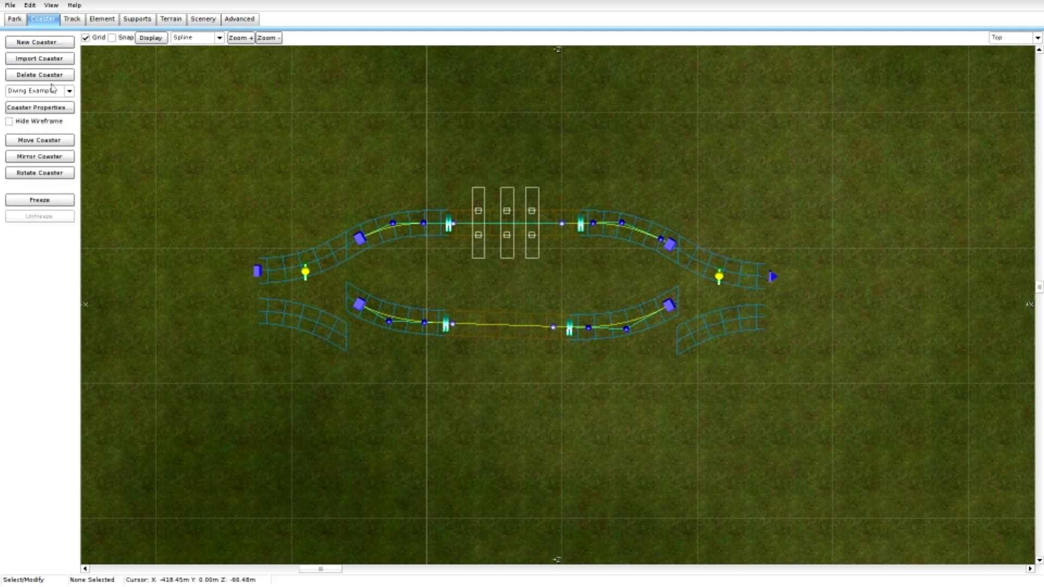
left_click(52, 107)
left_click(462, 196)
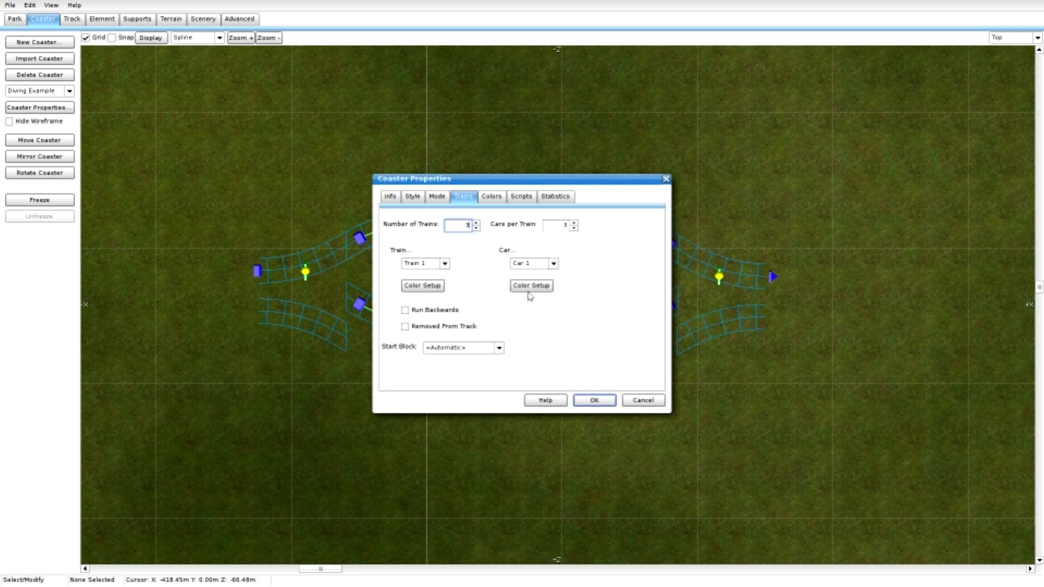
left_click(594, 400)
Level the second station track by moving its vertices into line, and shift the starting separator next to the straight's first vertex
scroll(516, 299, "up", 1)
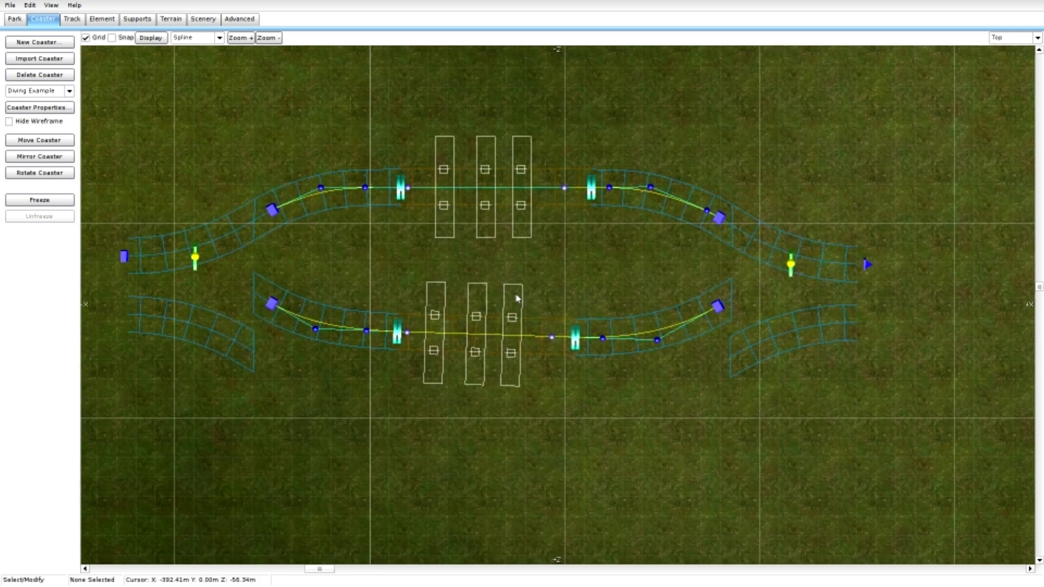
mouse_move(397, 333)
left_mouse_down()
mouse_move(413, 335)
mouse_move(367, 338)
left_mouse_up()
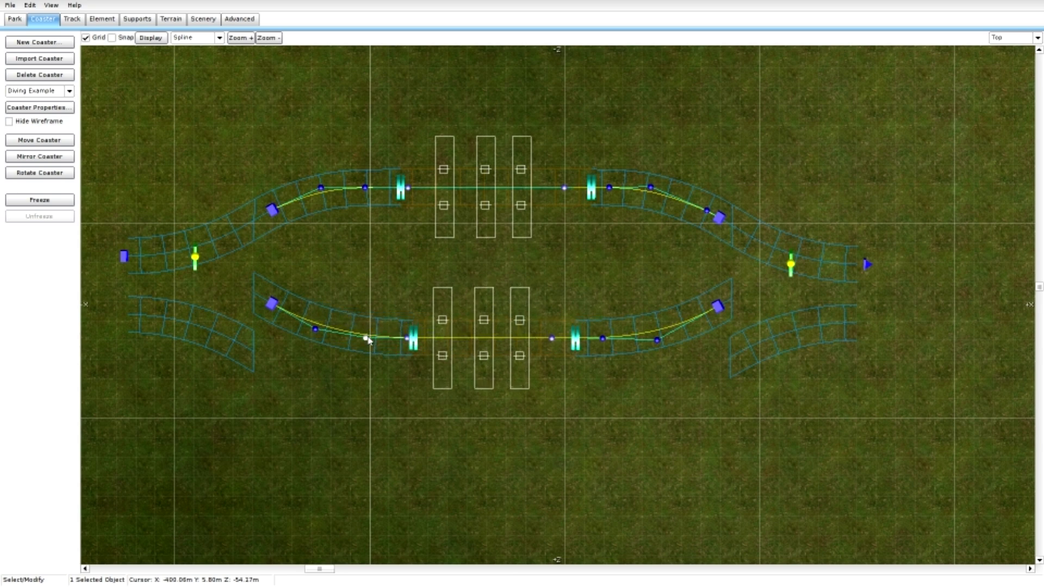
mouse_move(603, 339)
left_mouse_down()
mouse_move(618, 341)
mouse_move(596, 345)
left_mouse_up()
left_click_drag(414, 341, 405, 342)
scroll(502, 328, "down", 4)
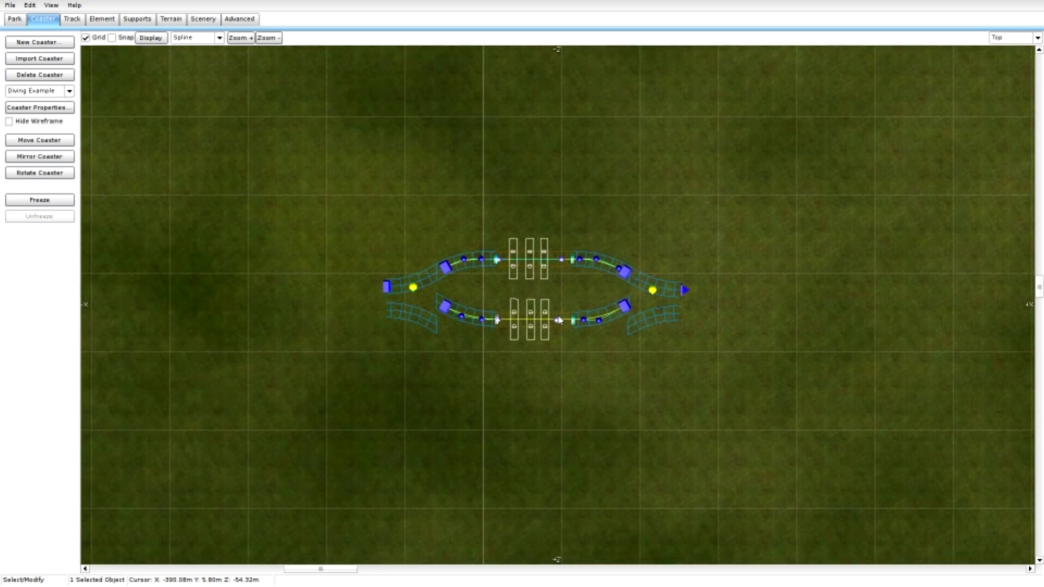
Save the park, inspect the dual-track station in the perspective view and return to the top view
left_click(10, 5)
left_click(19, 50)
left_click(1027, 38)
left_click(1009, 93)
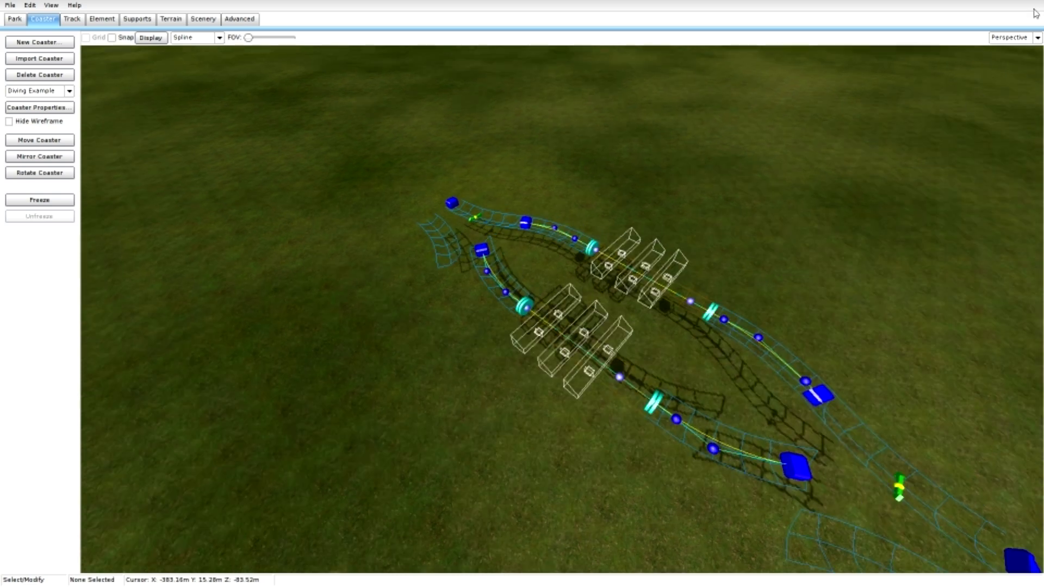
left_click(1025, 37)
left_click(998, 50)
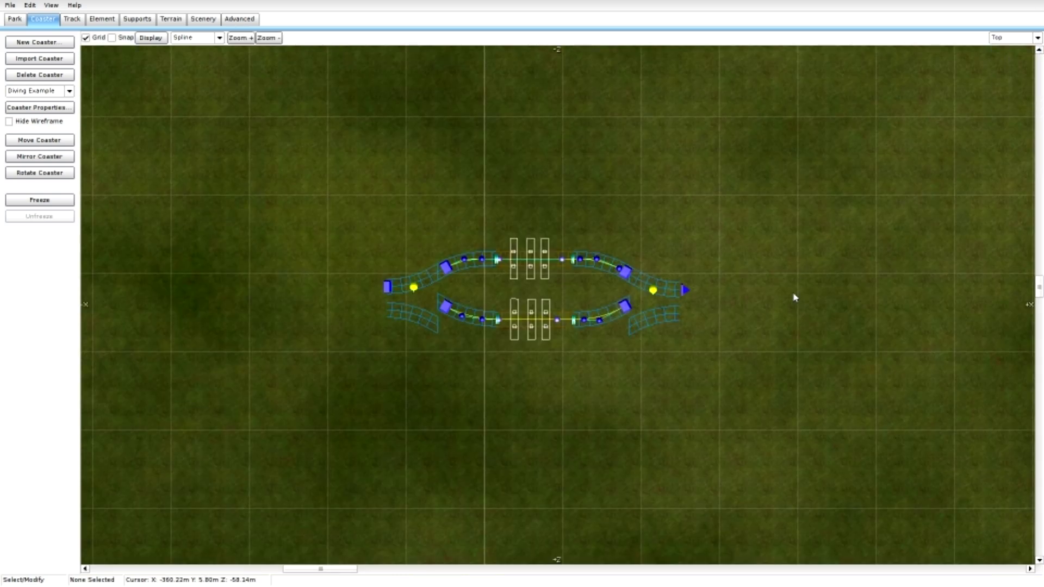
Extend the track straight out of the merge switch's exit with two vertices, ending at about X -360 m
left_click_drag(317, 571, 340, 570)
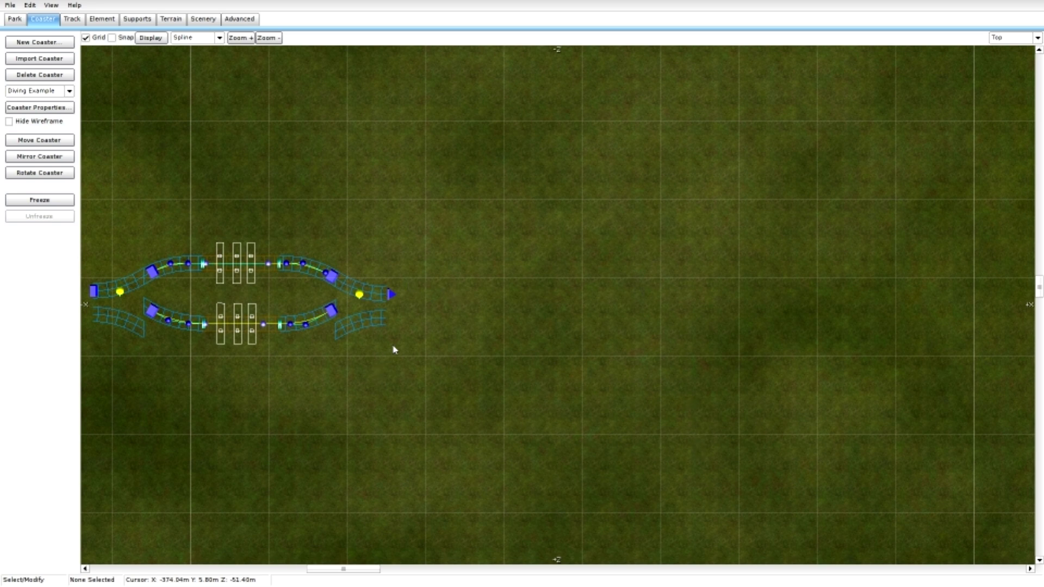
left_click(393, 294)
left_click(75, 20)
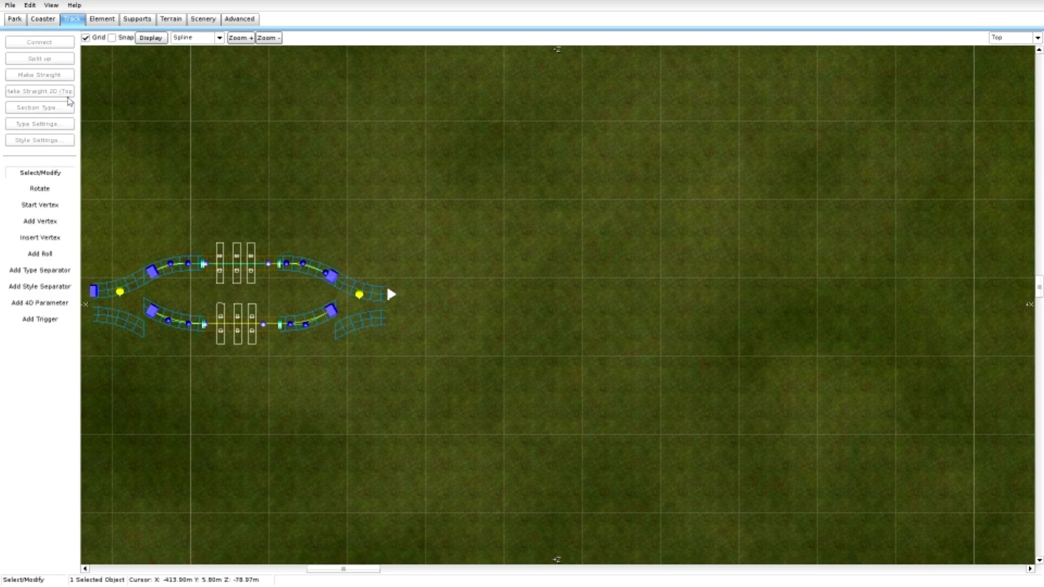
left_click(53, 219)
scroll(393, 294, "up", 1)
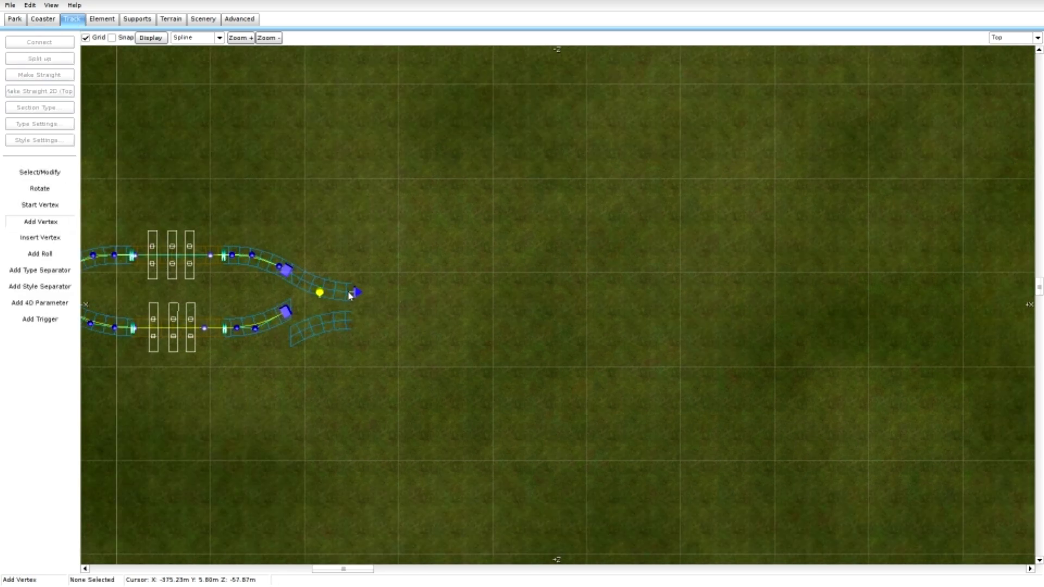
left_click(384, 295)
key("ctrl+z")
left_click(454, 295)
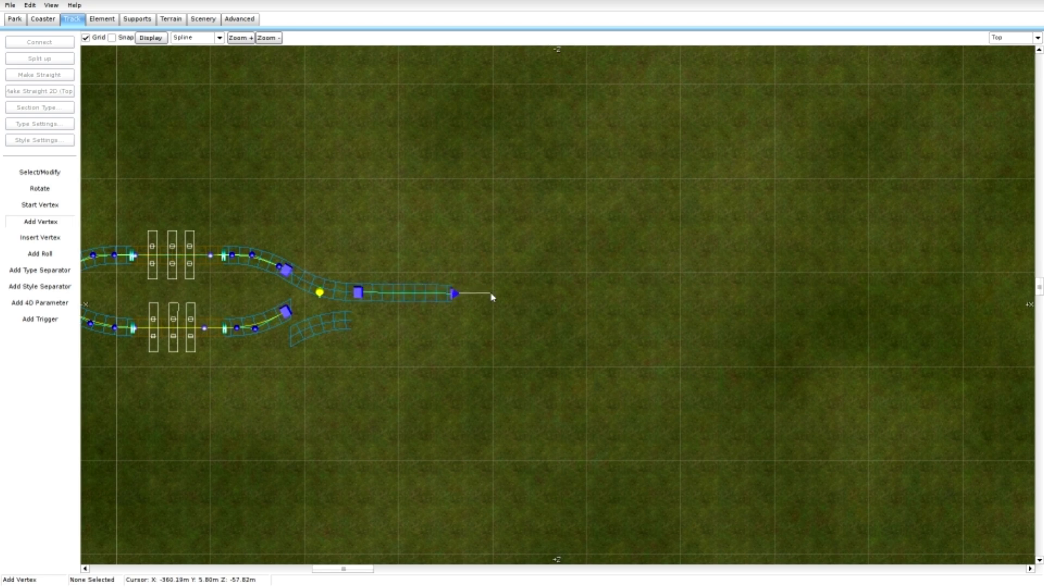
left_click(492, 295)
In the front view, add vertices climbing from the straight's end to about Y 72 m, then levelling off to about X -278 m
left_click(1010, 38)
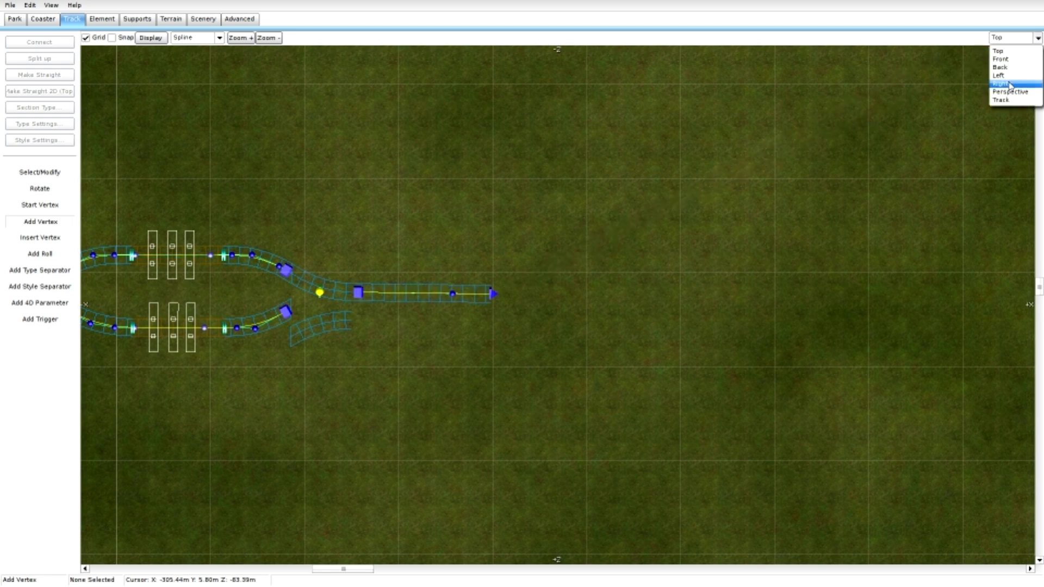
left_click(1000, 67)
scroll(788, 209, "down", 4)
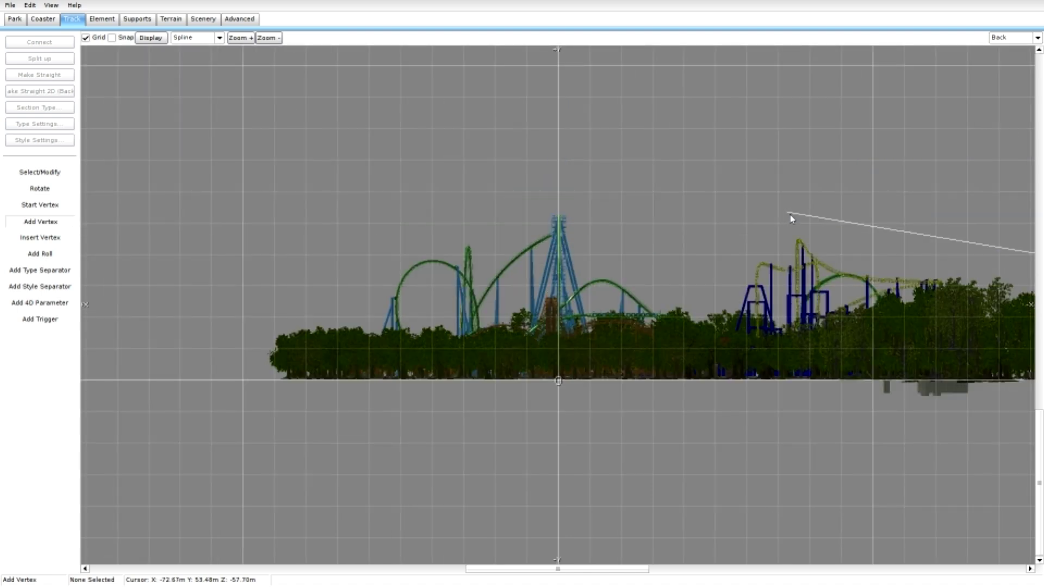
left_click(1009, 38)
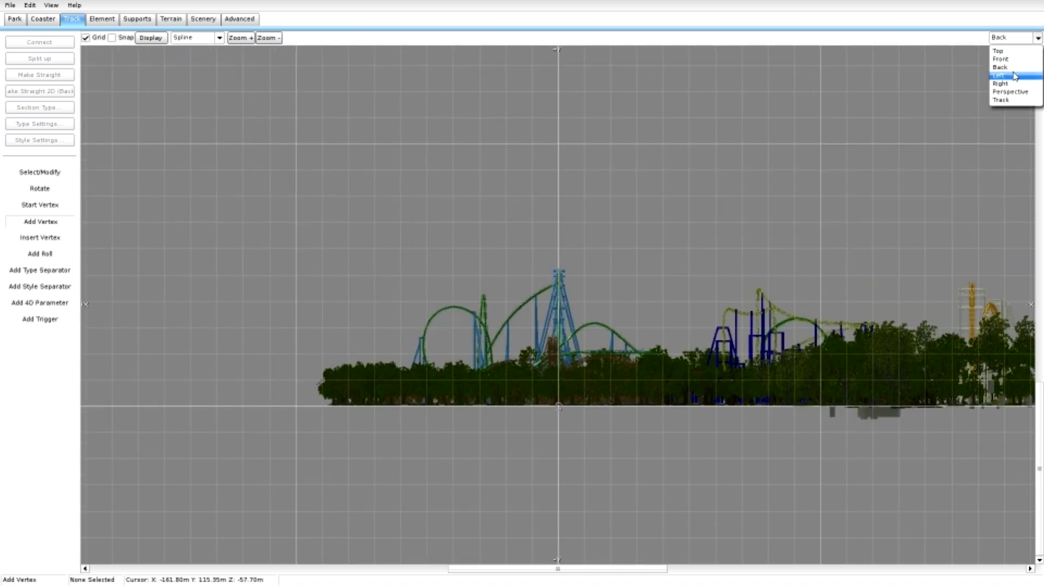
left_click(1000, 83)
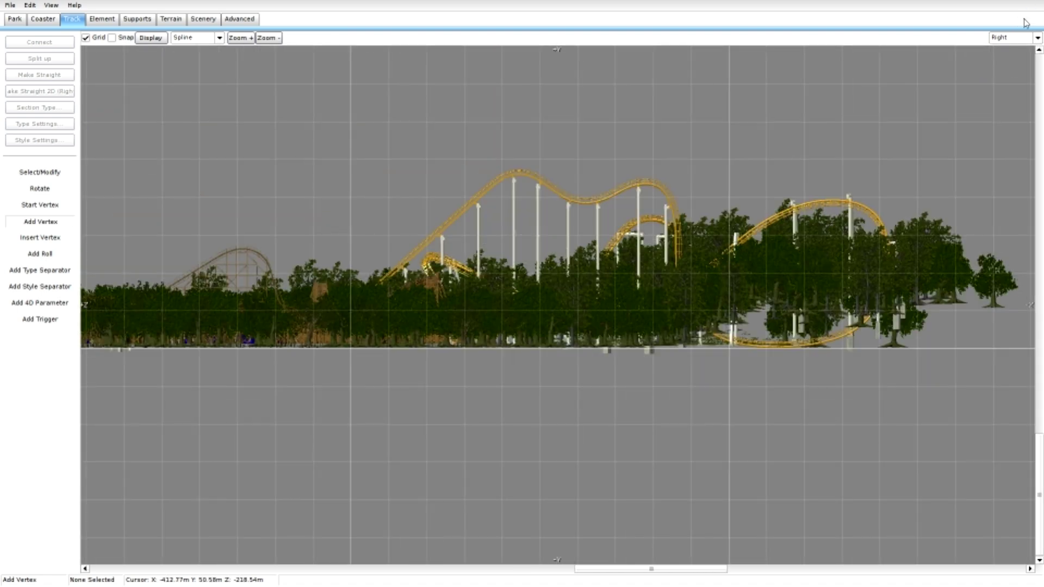
left_click(1009, 38)
left_click(1000, 56)
scroll(753, 283, "down", 2)
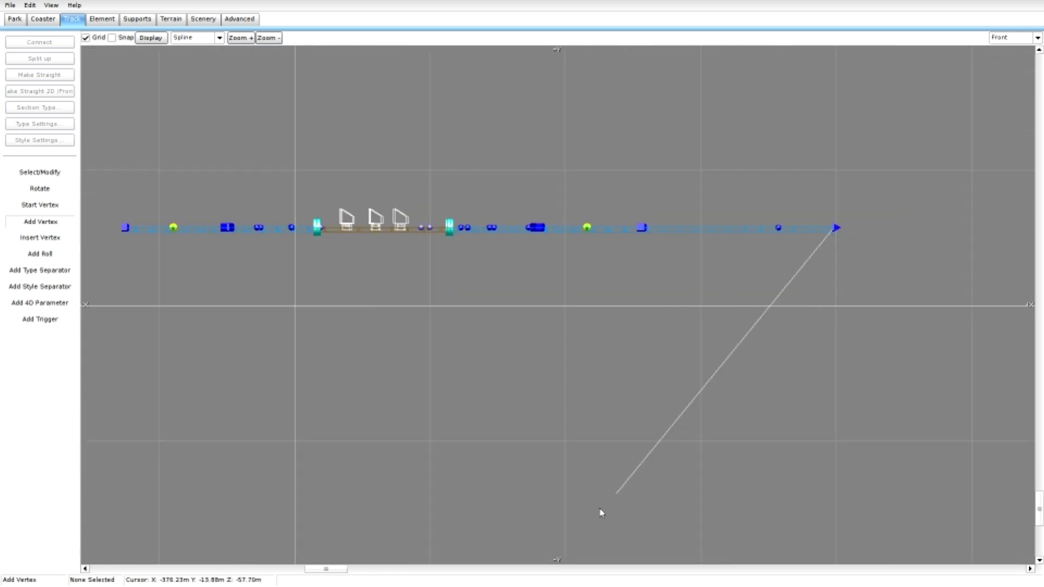
left_click_drag(344, 570, 354, 570)
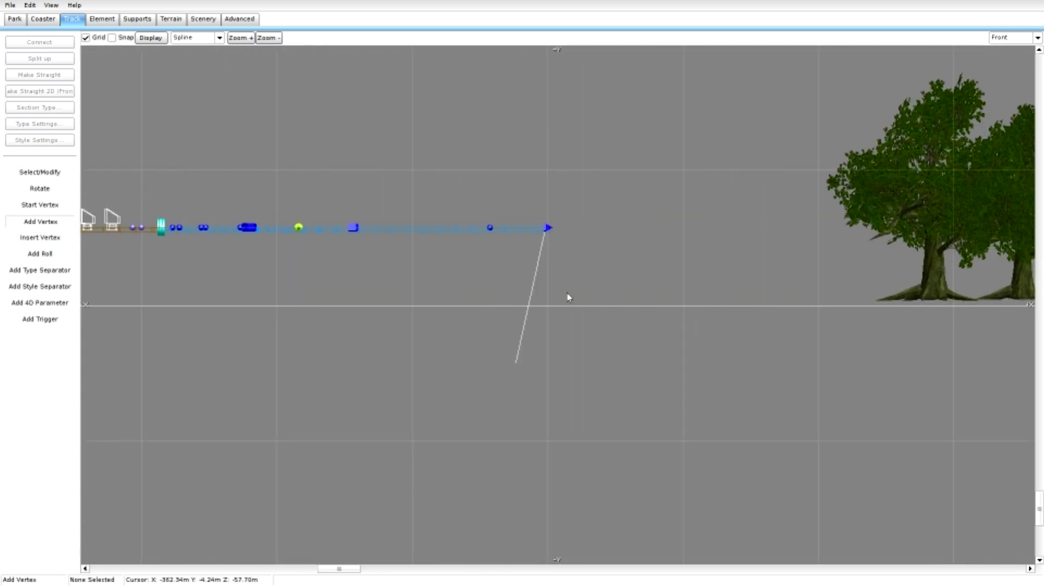
scroll(581, 271, "down", 1)
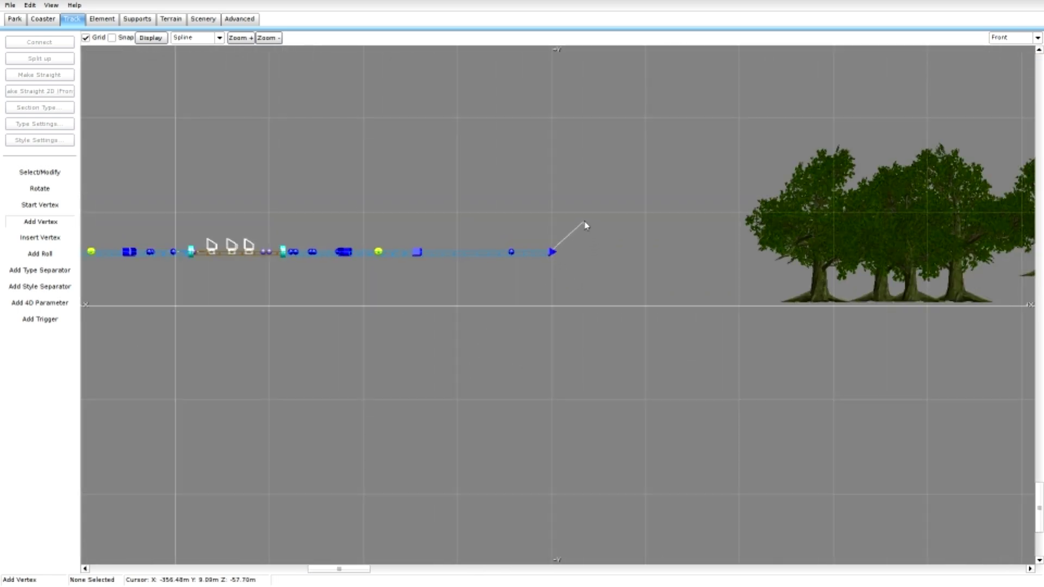
left_click(585, 225)
scroll(709, 158, "down", 3)
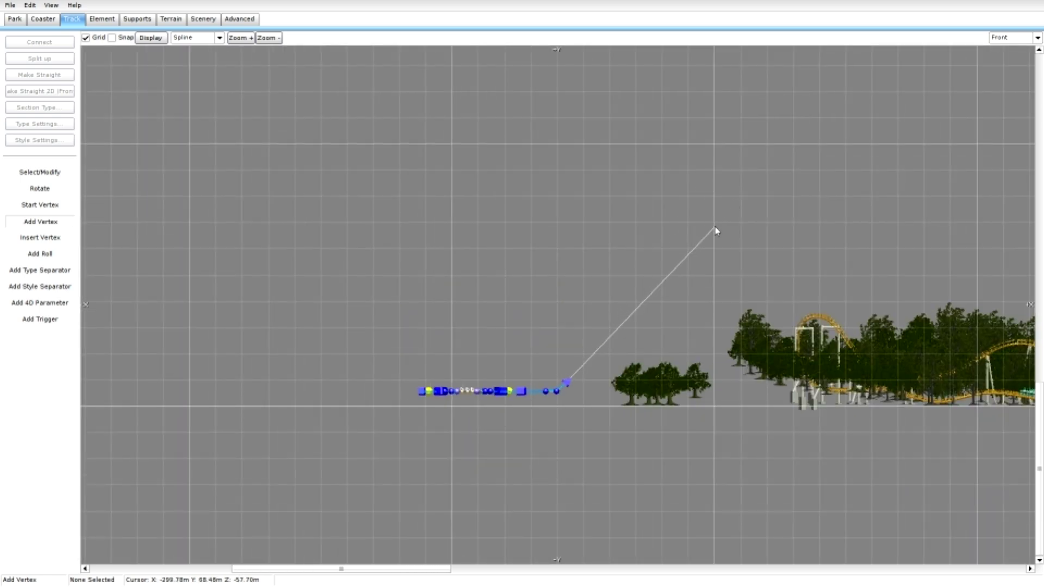
left_click(716, 229)
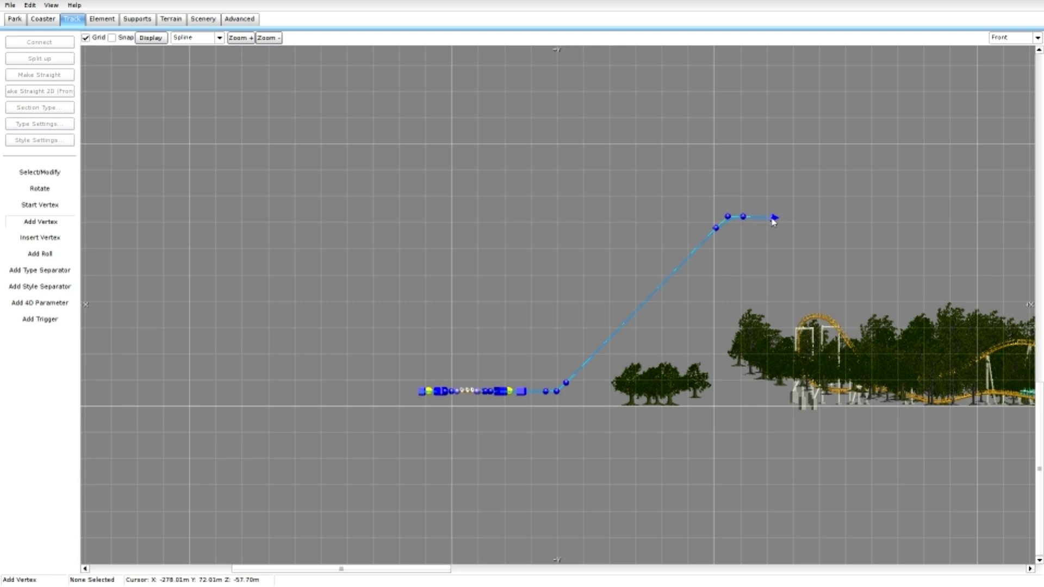
In the top view, add two vertices beyond the lift hill's level end to begin a curve toward the lake side
left_click(1006, 37)
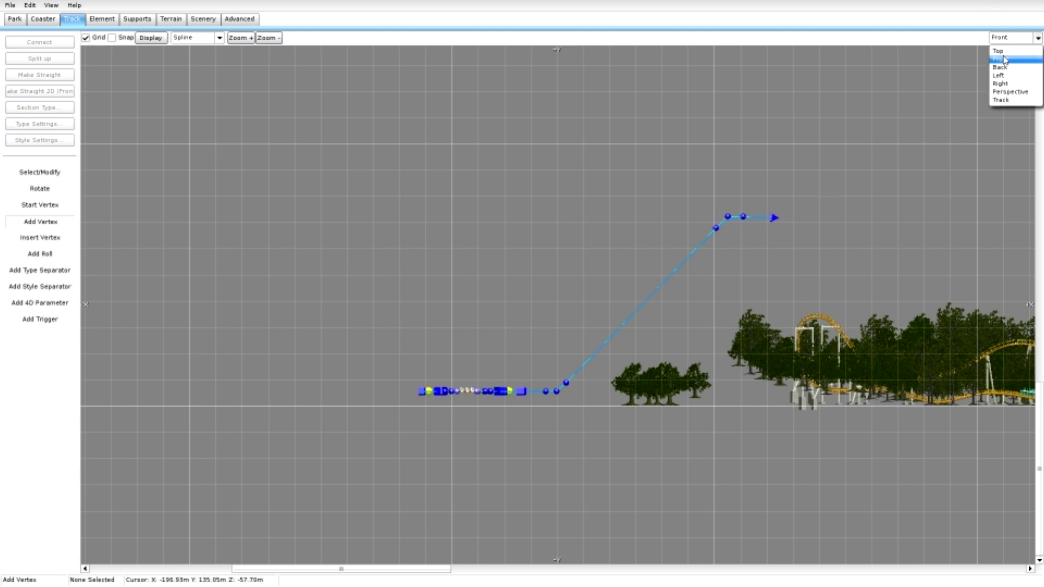
left_click(1005, 37)
left_click(1006, 37)
left_click(988, 61)
scroll(559, 198, "down", 1)
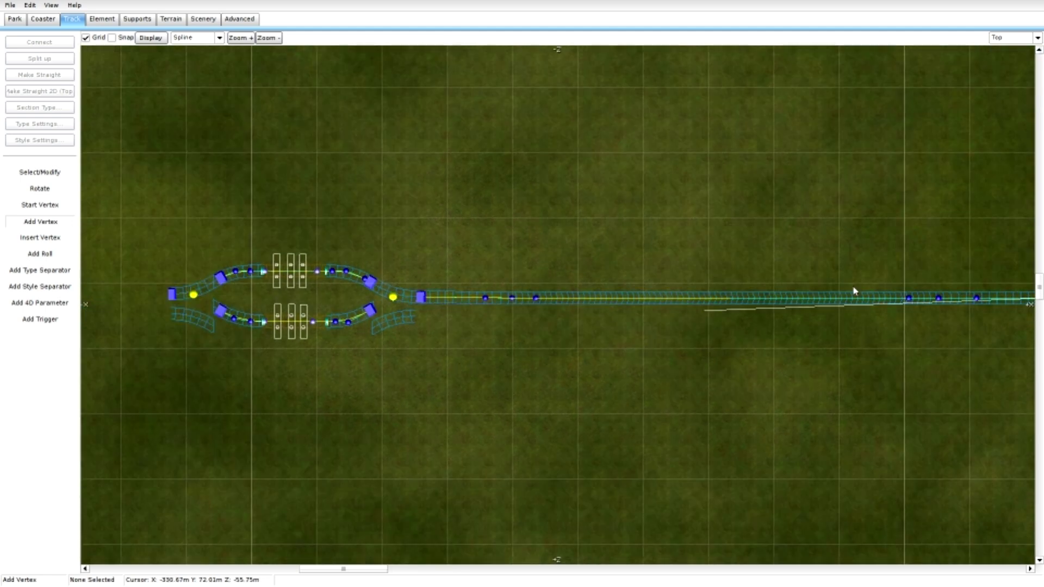
scroll(853, 292, "down", 1)
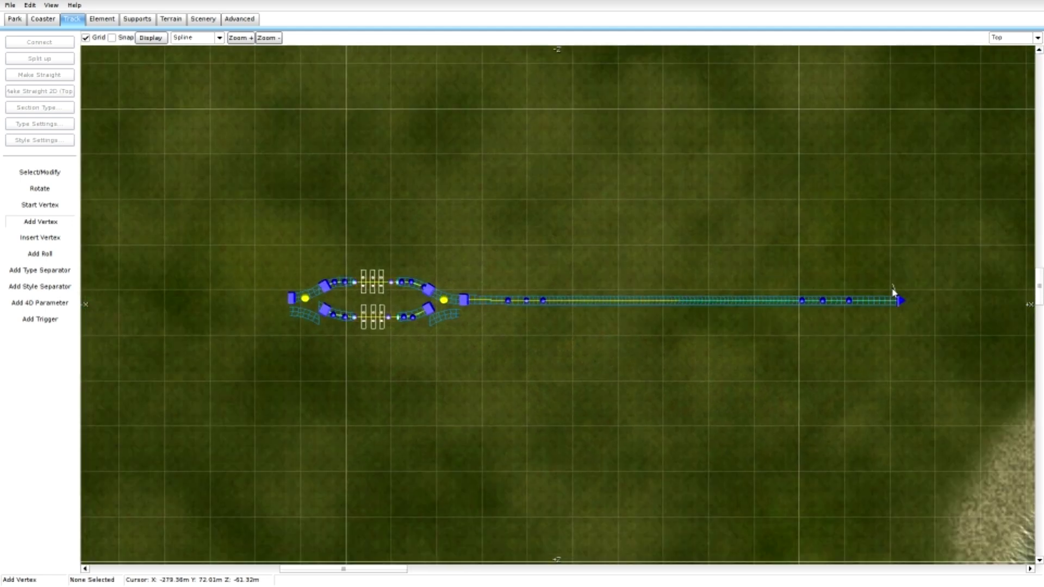
left_click(922, 304)
left_click(955, 314)
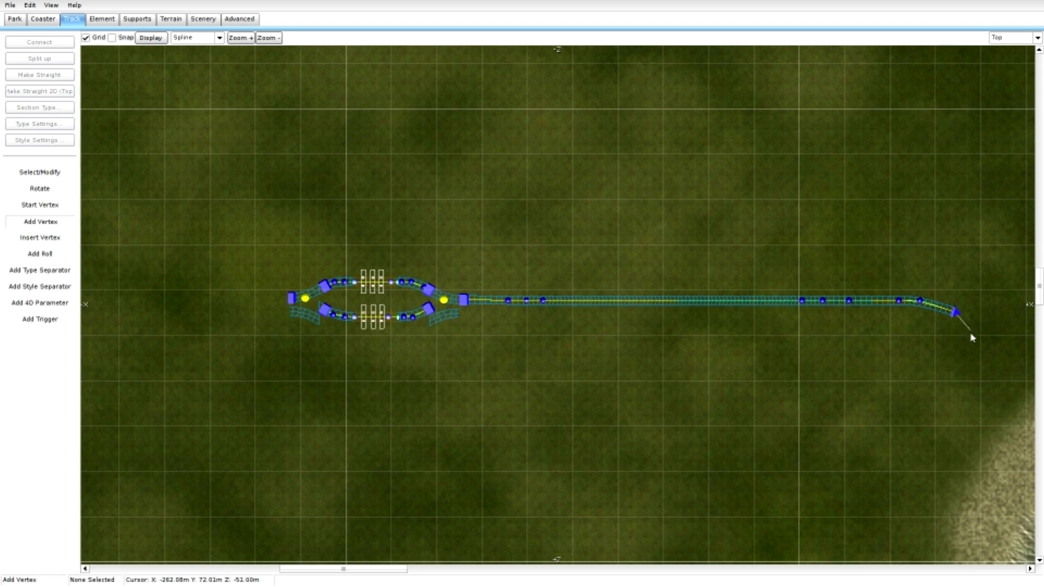
left_click(973, 350)
left_click(967, 374)
left_click(943, 395)
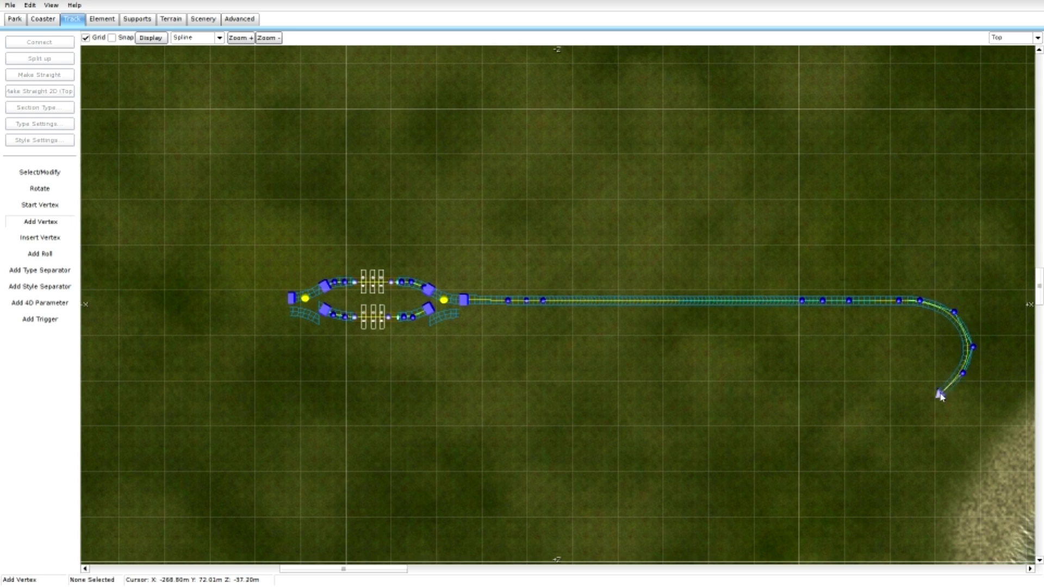
scroll(942, 395, "down", 1)
scroll(669, 354, "down", 2)
scroll(740, 361, "up", 2)
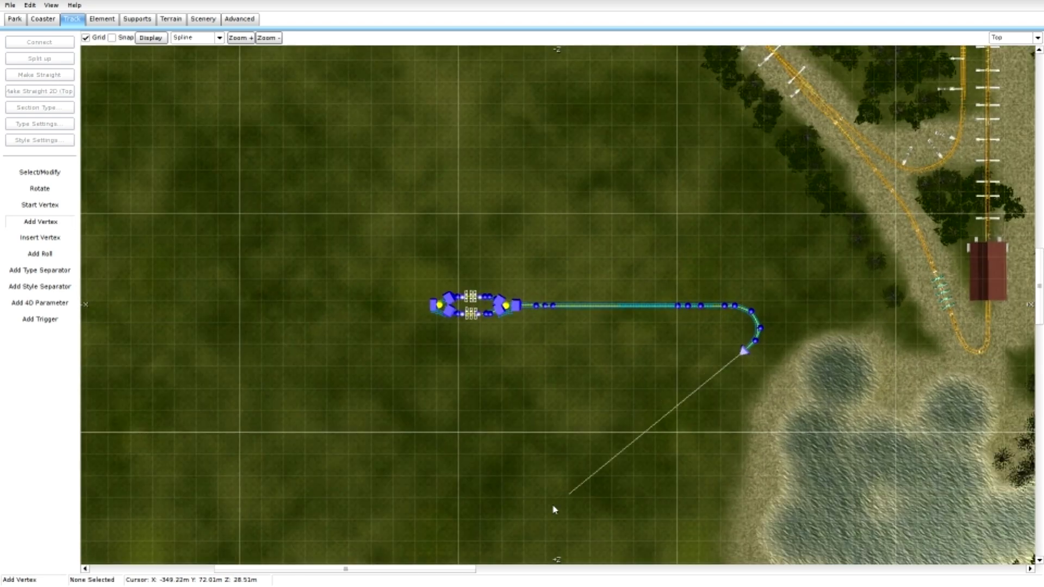
left_click_drag(445, 570, 500, 568)
scroll(612, 451, "up", 3)
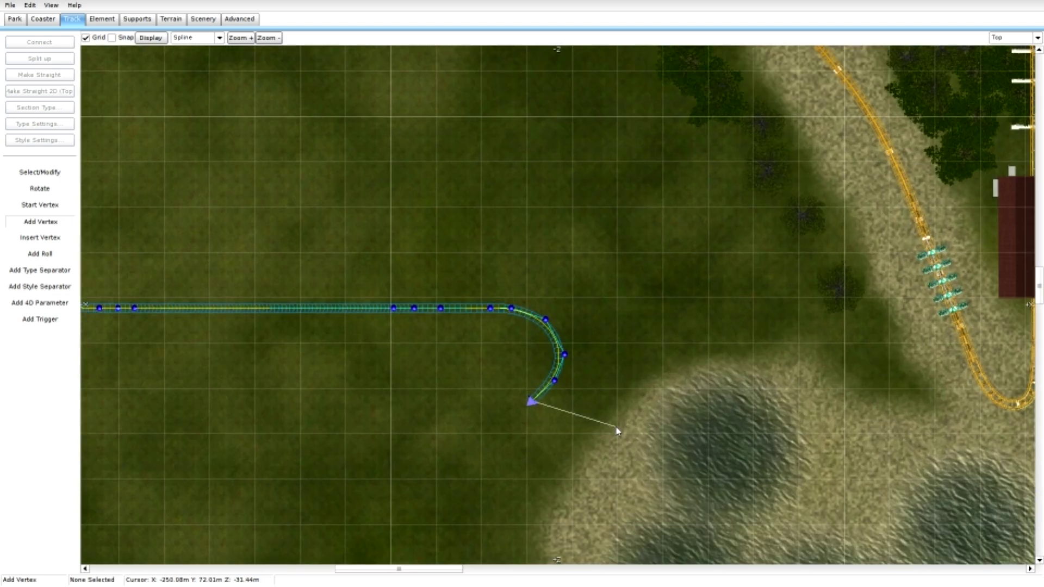
key("ctrl+z")
key("ctrl+z")
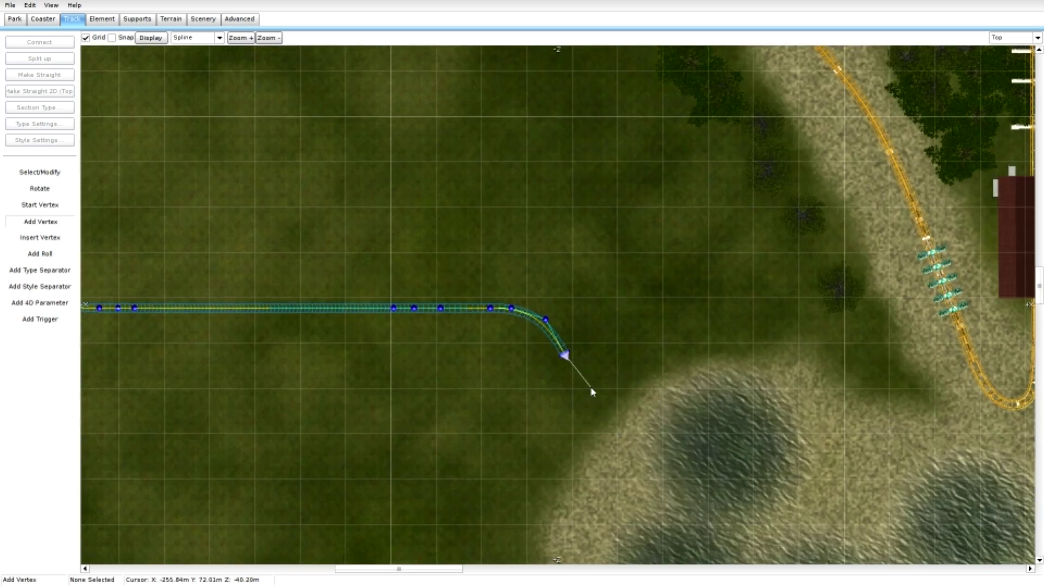
key("ctrl+z")
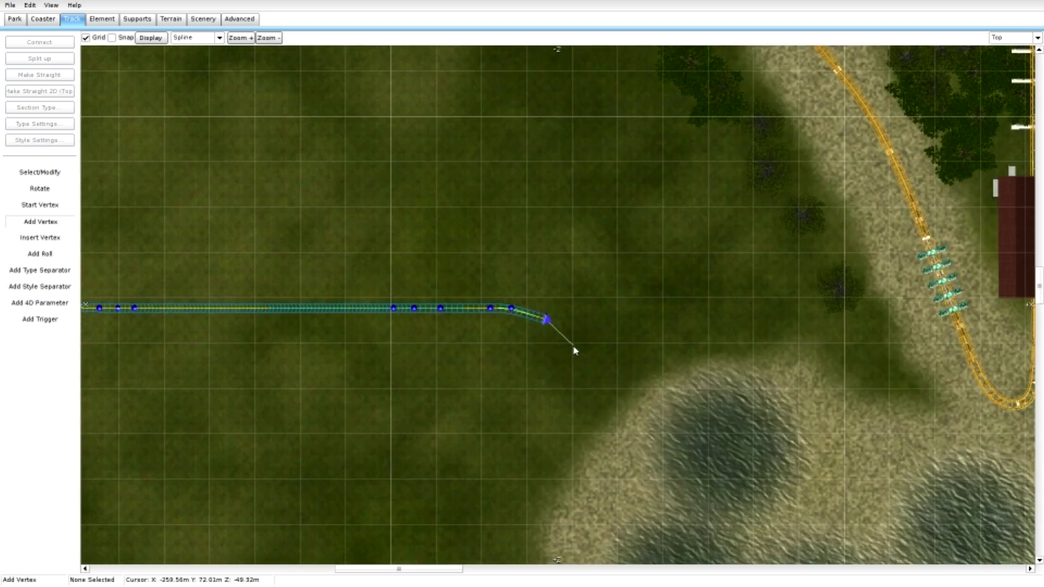
Extend the track diagonally toward the lake with two vertices, the first at about X -259.6 m, Z -49.3 m, and make that first vertex strict
left_click(574, 348)
left_click(617, 392)
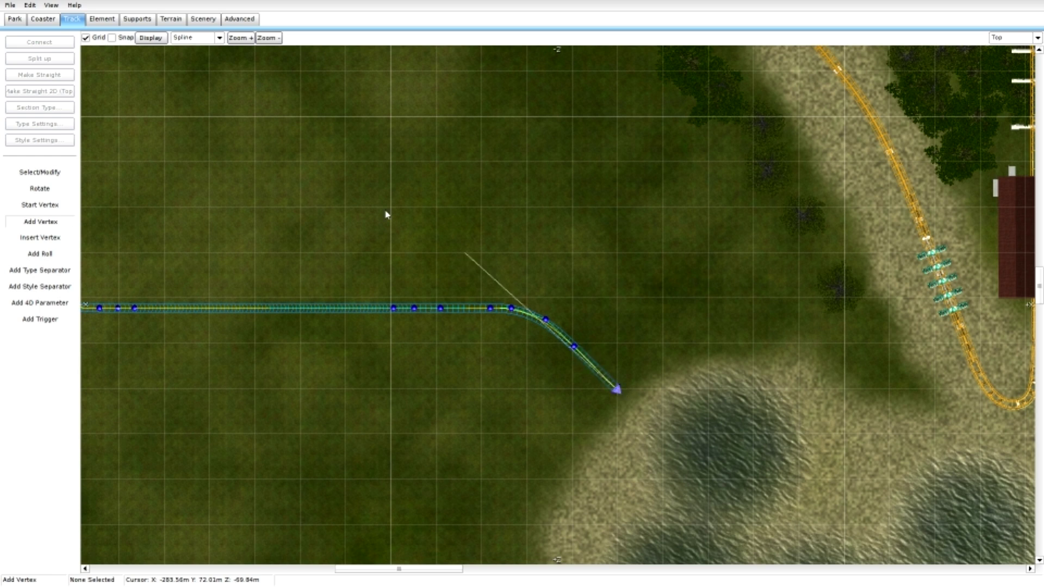
left_click(16, 172)
double_click(575, 348)
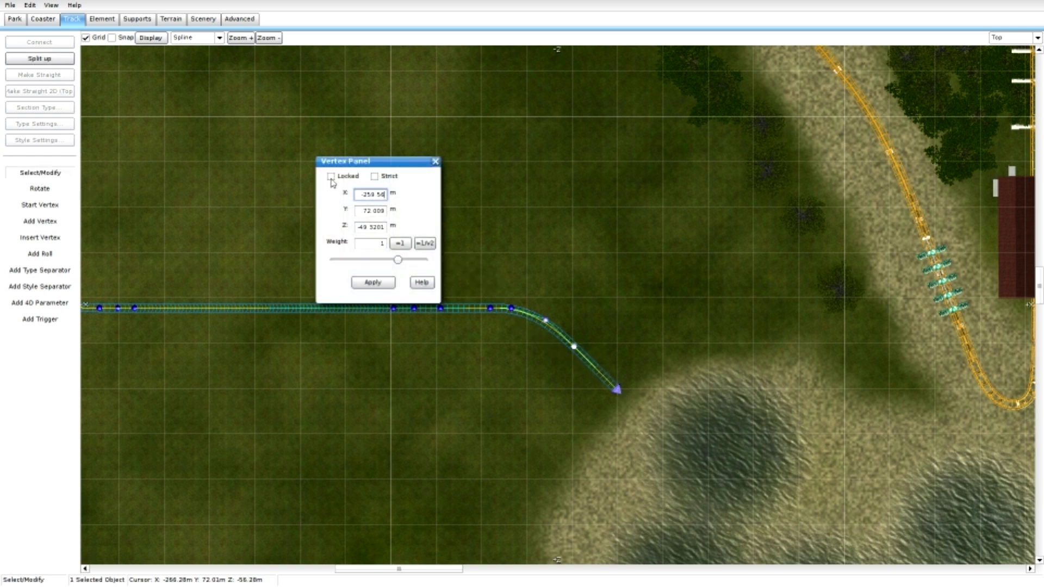
left_click(375, 176)
left_click(435, 162)
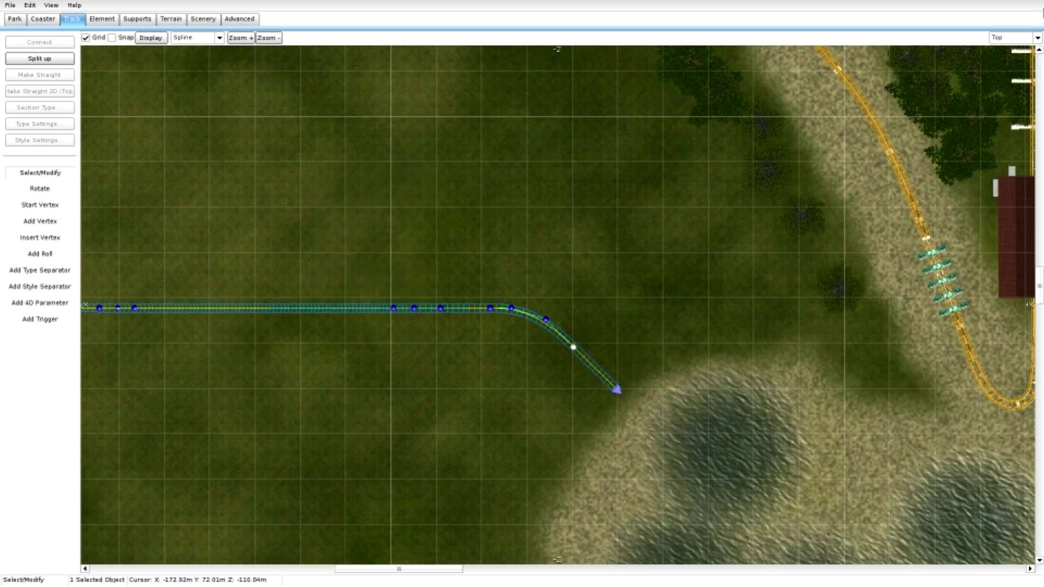
In the perspective view, add a type separator just before the lift's climb and set the section beyond it to Lift
left_click(1006, 94)
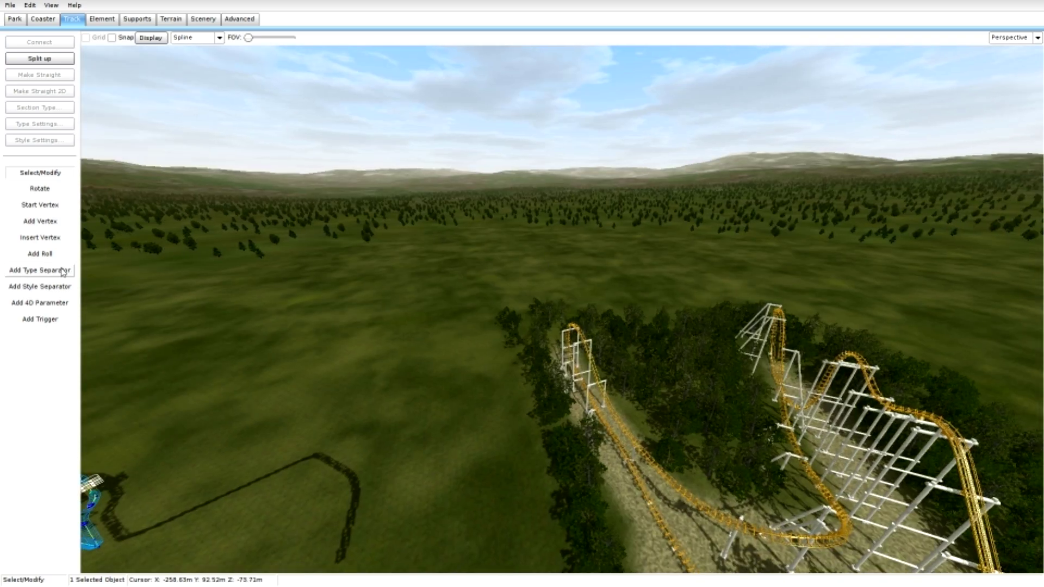
left_click(62, 271)
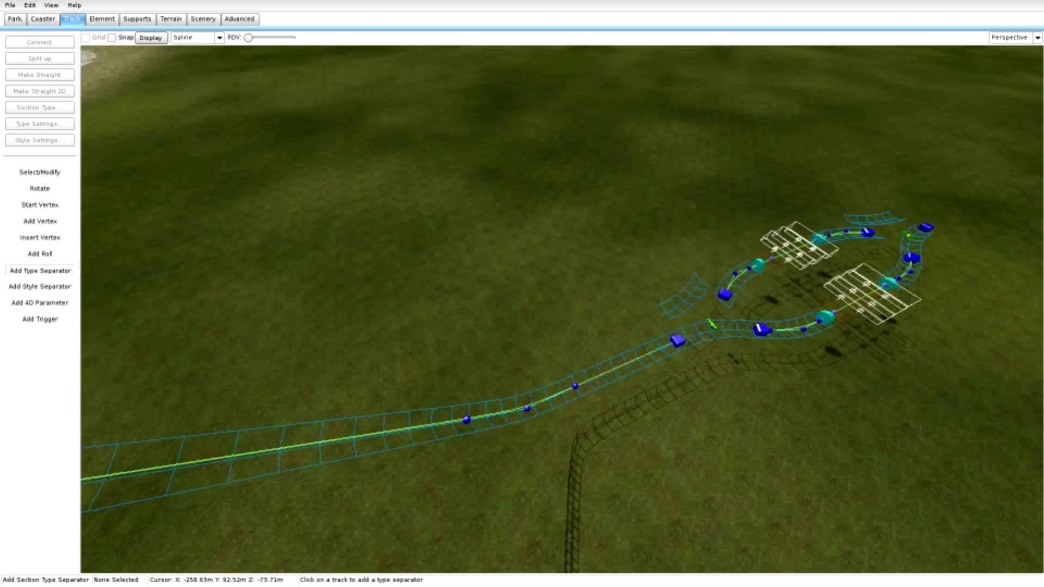
left_click(563, 394)
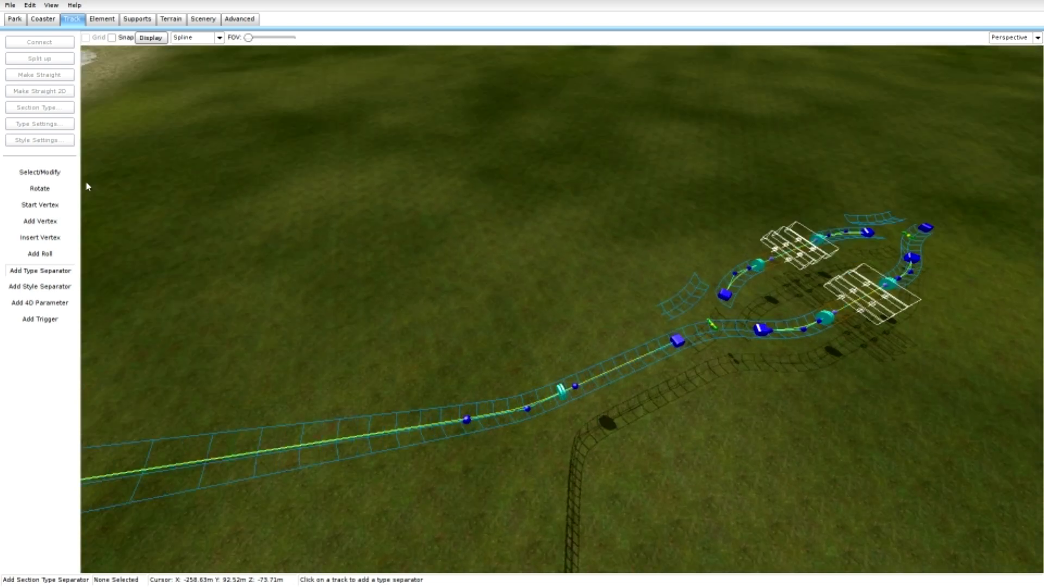
left_click(39, 173)
left_click(307, 435)
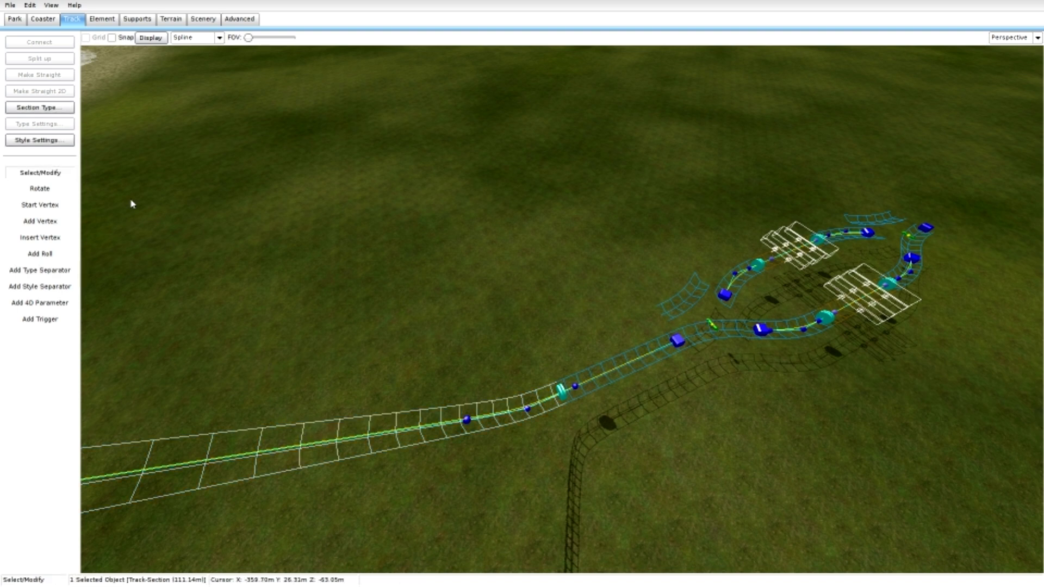
left_click(40, 107)
left_click(82, 137)
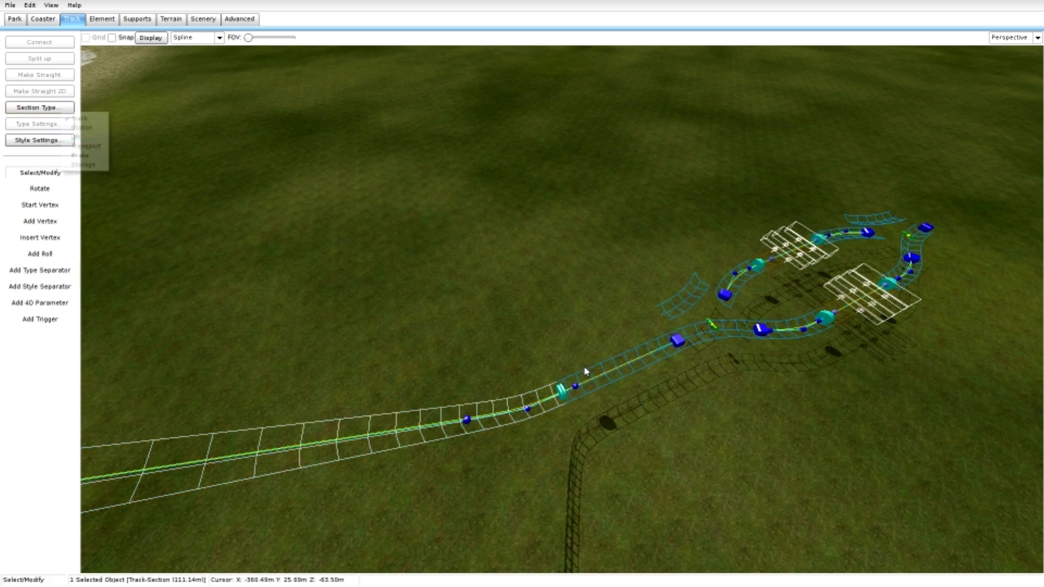
Set the short section between the merge switch and the lift to Brake and enable its transport device
left_click(603, 376)
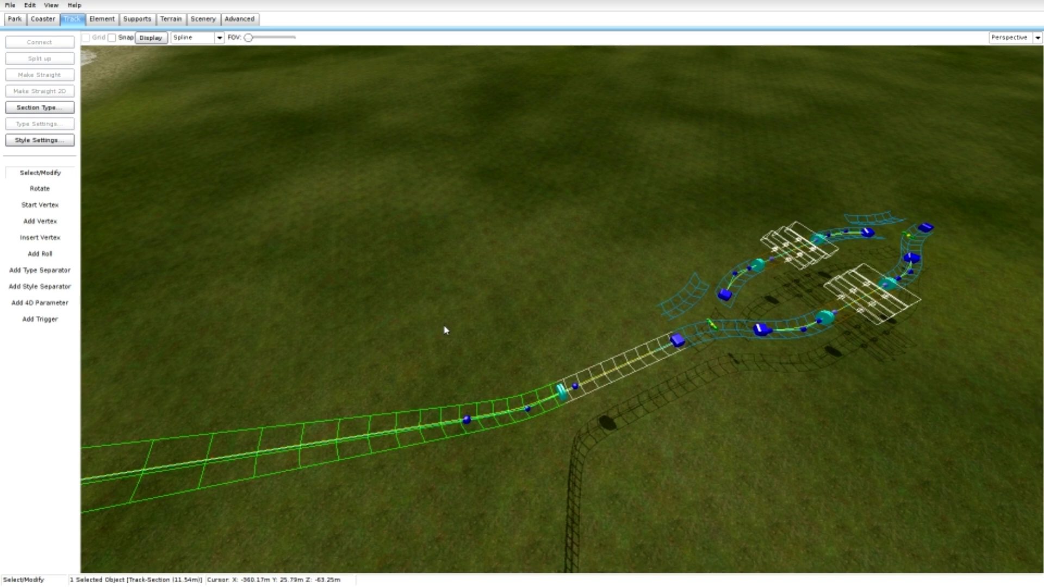
left_click(49, 107)
left_click(72, 167)
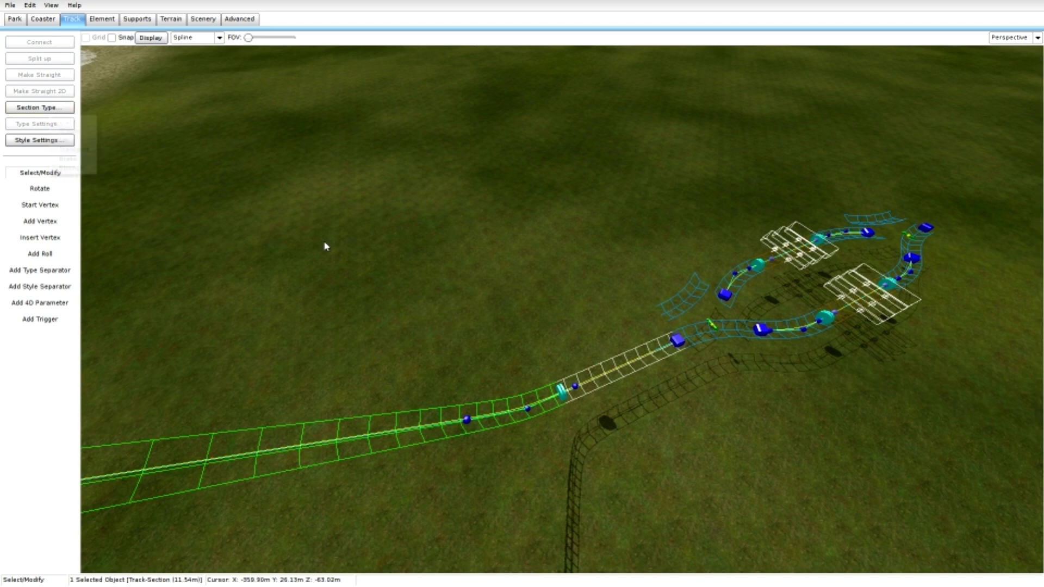
double_click(587, 374)
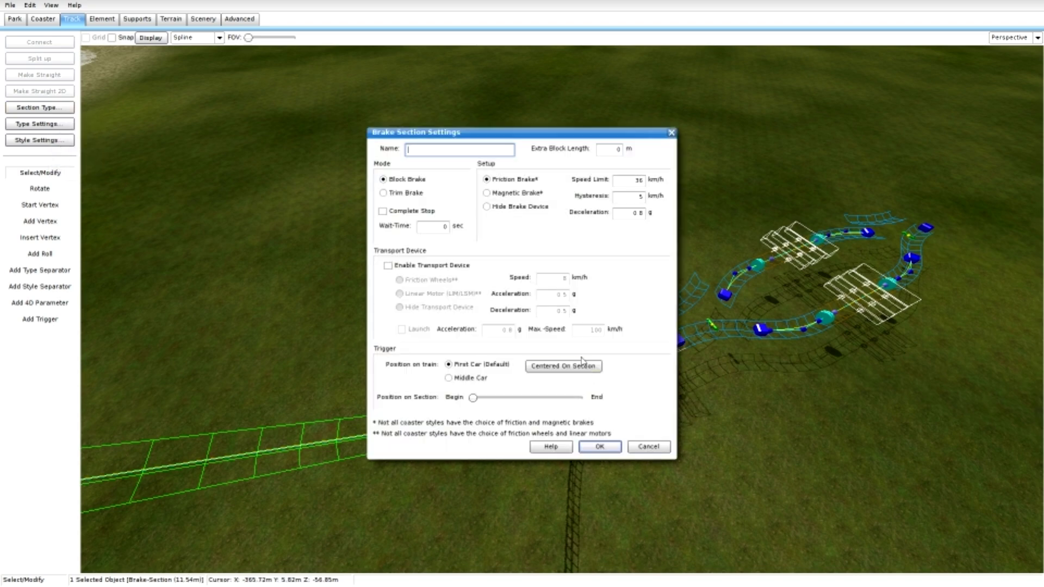
left_click(388, 266)
left_click(600, 448)
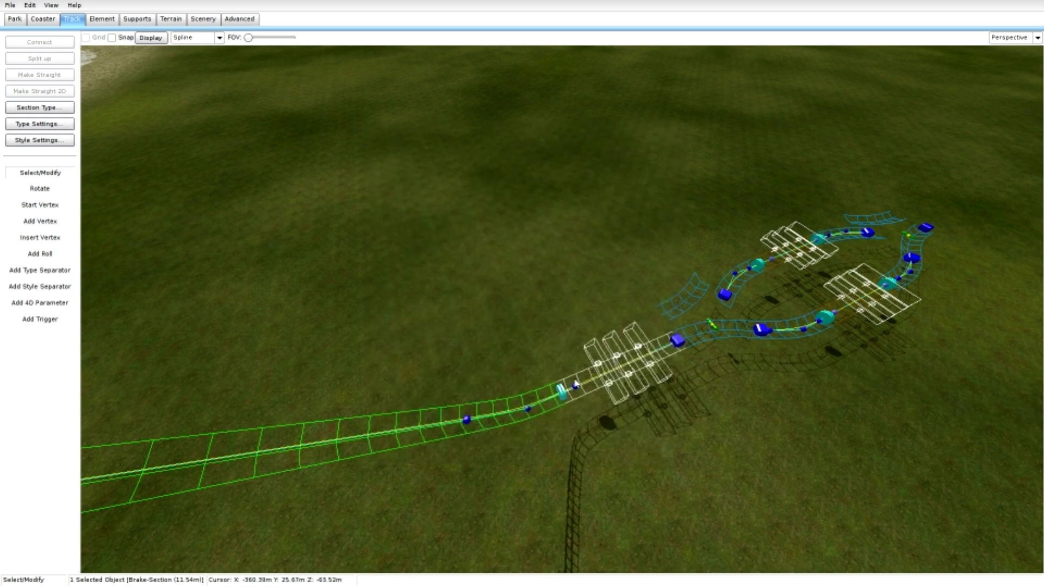
Give the brake section before the lift a left railing and catwalk in its style settings
left_click(37, 140)
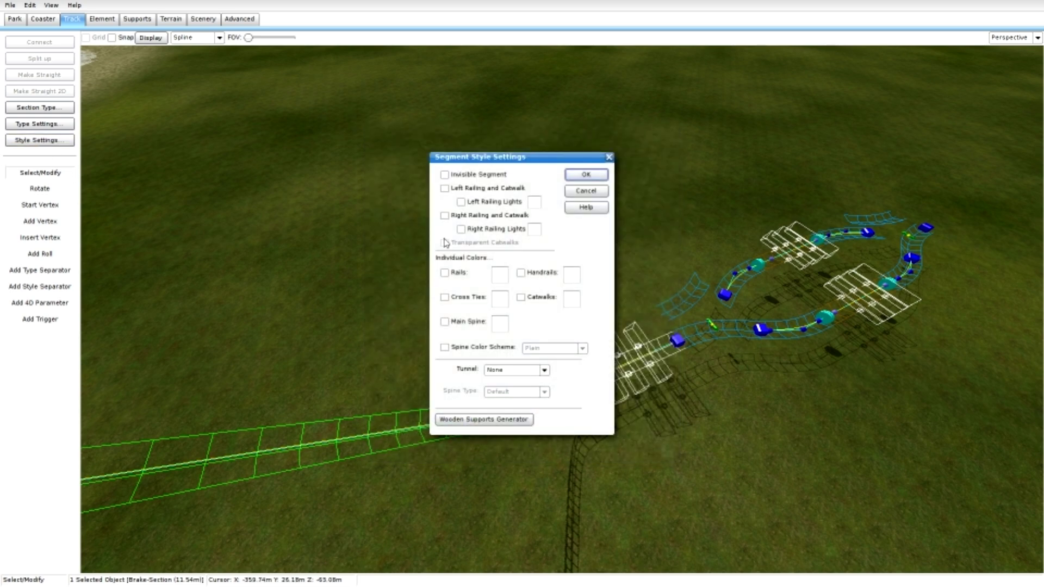
left_click(444, 188)
left_click(585, 174)
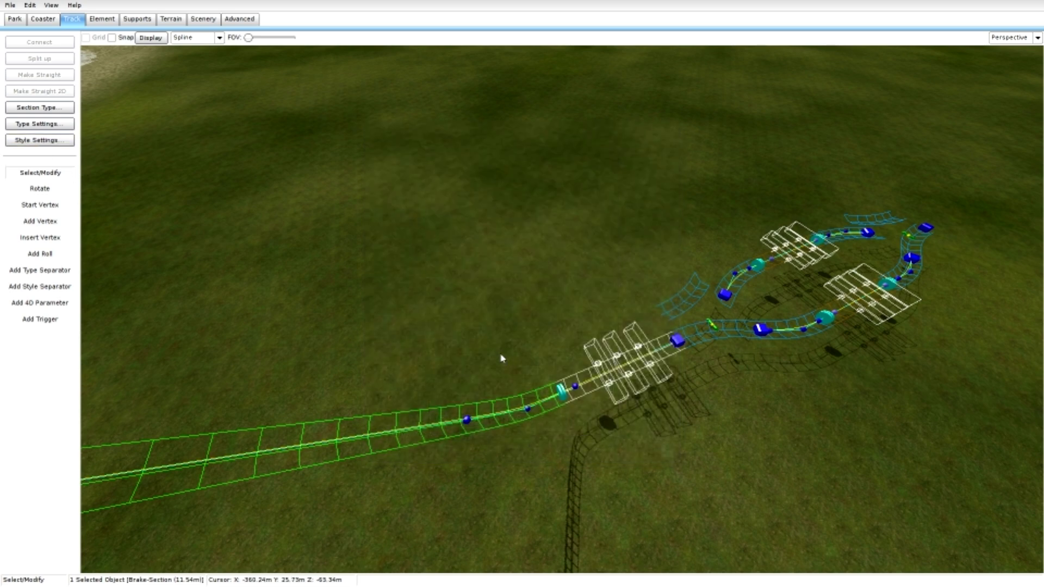
Give the lift section both left and right railings and catwalks in its style settings
left_click(481, 404)
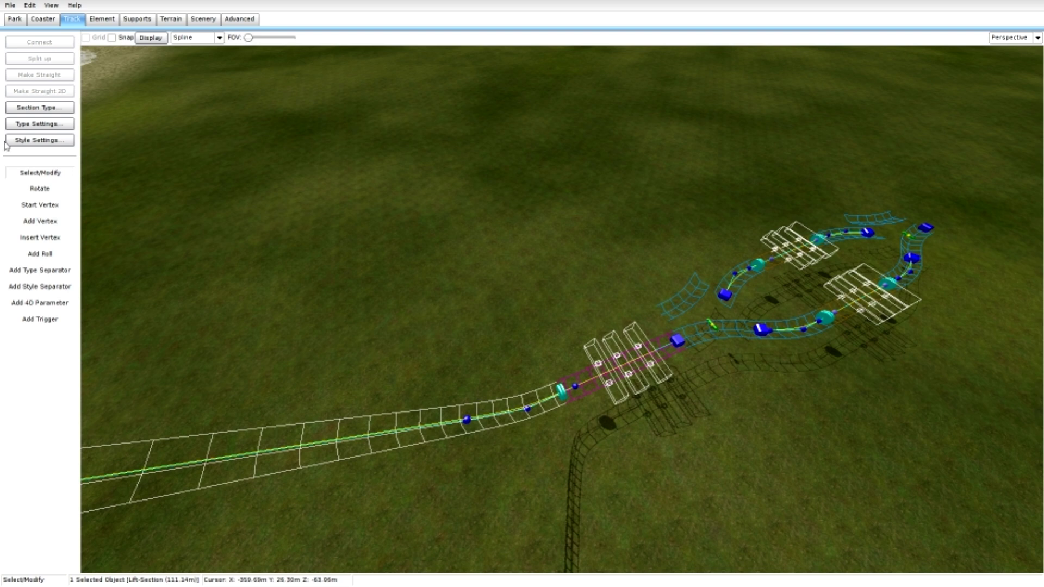
left_click(38, 139)
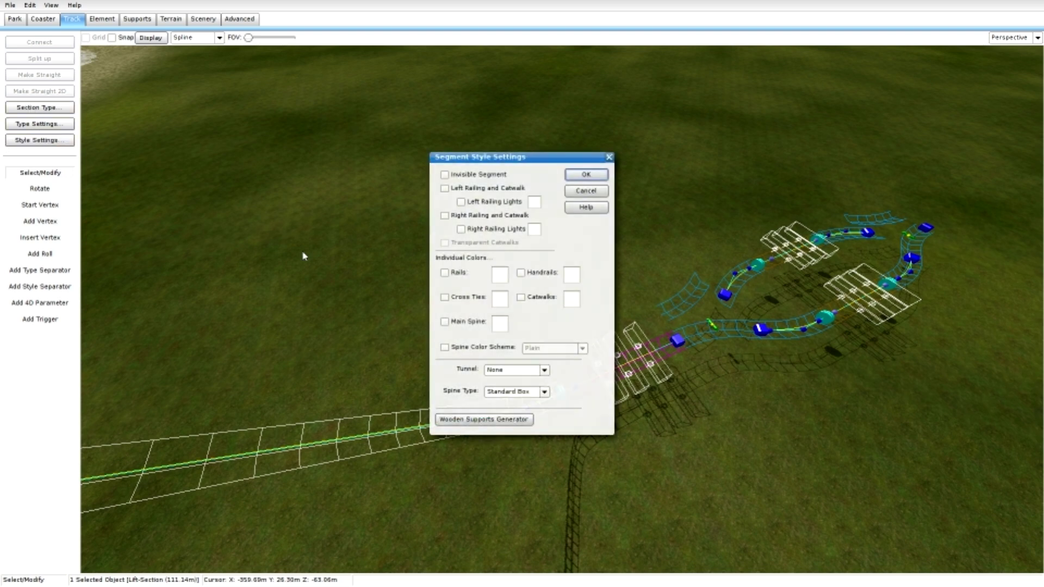
left_click(445, 215)
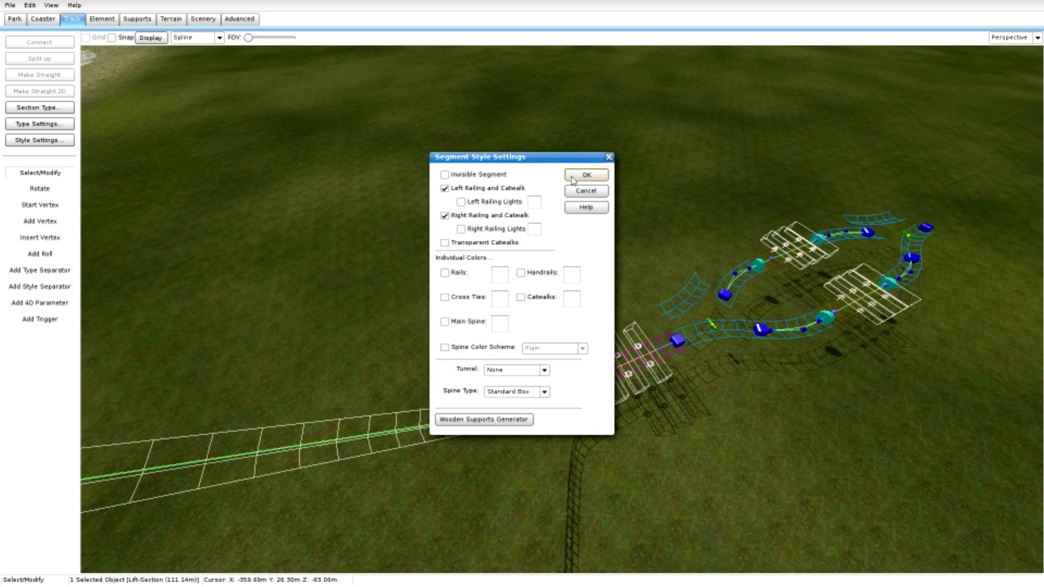
left_click(586, 174)
right_click_drag(531, 270, 481, 356)
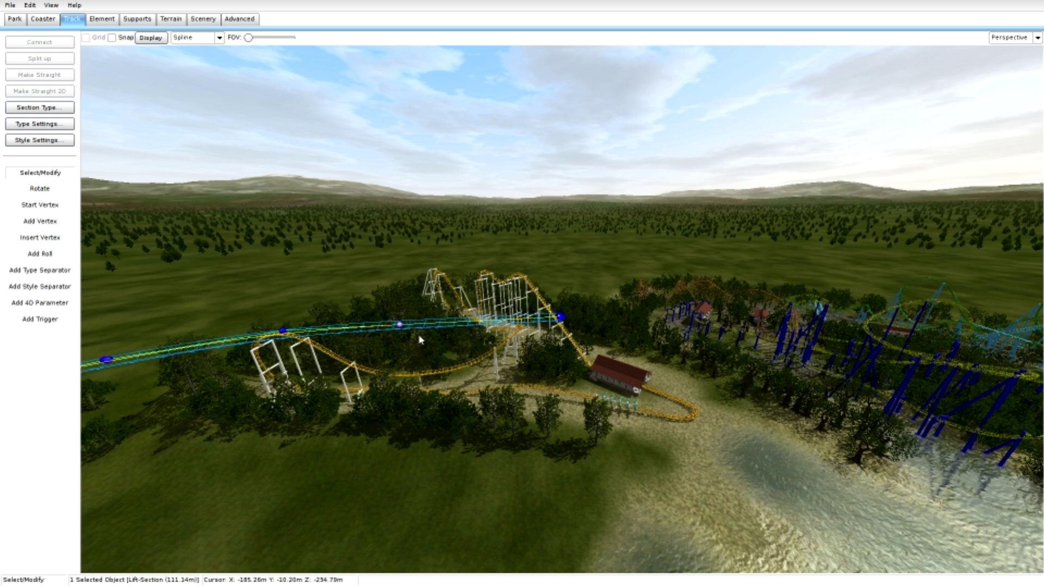
Add two type separators on the straight stretch past the lift's top curve and set the section between them to Storage
left_click(57, 270)
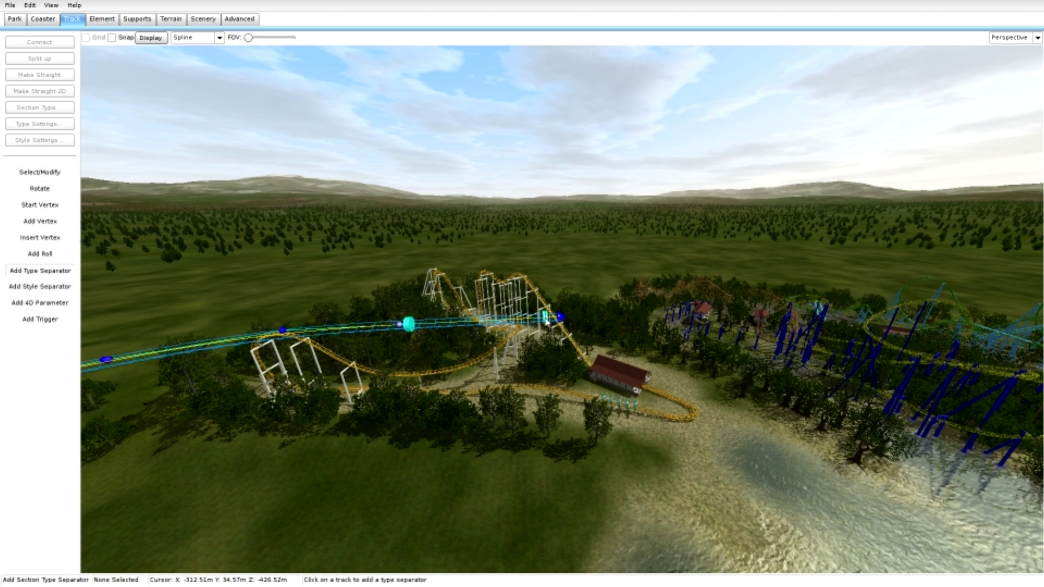
left_click(11, 174)
left_click(501, 325)
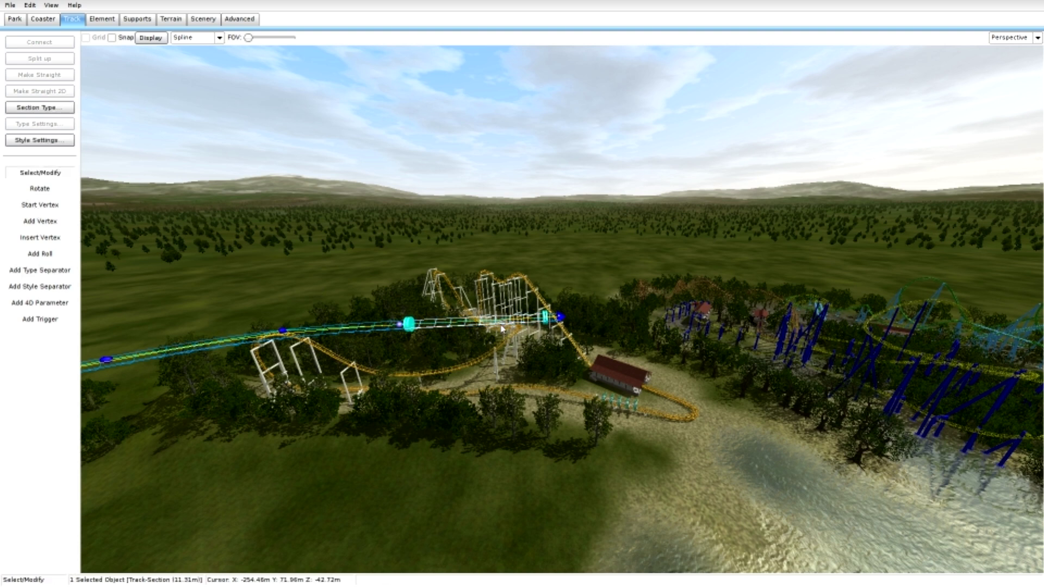
left_click(22, 107)
left_click(57, 158)
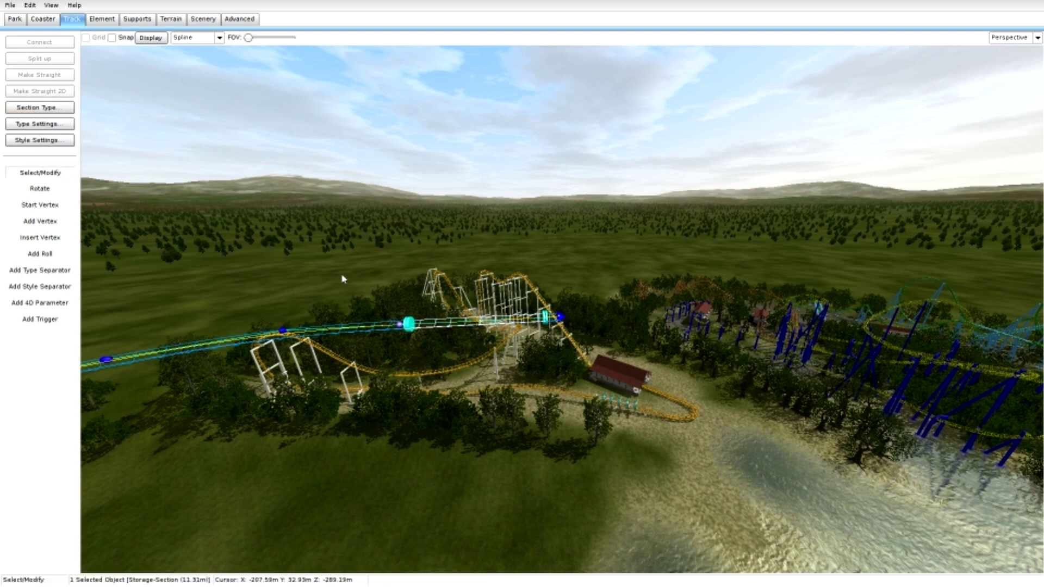
Give the curved section after the lift and the short section between the separators a right railing and catwalk
left_click(346, 335)
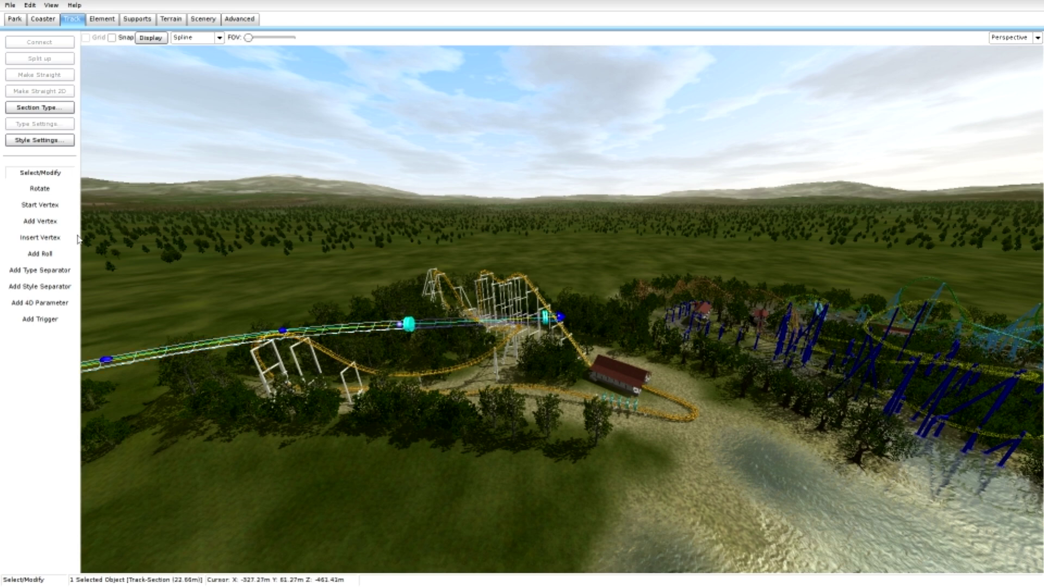
left_click(454, 325, "ctrl")
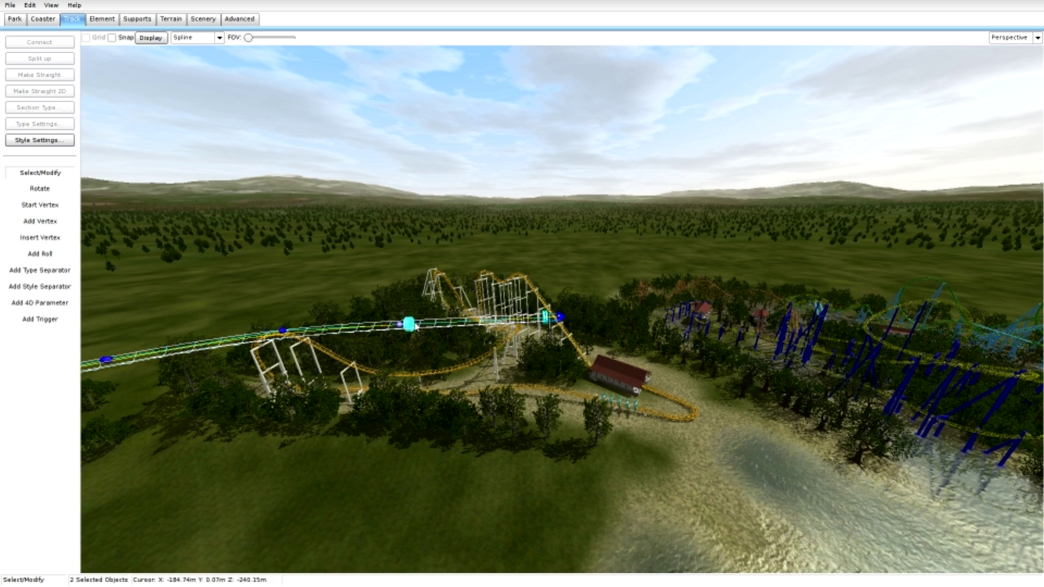
left_click(60, 143)
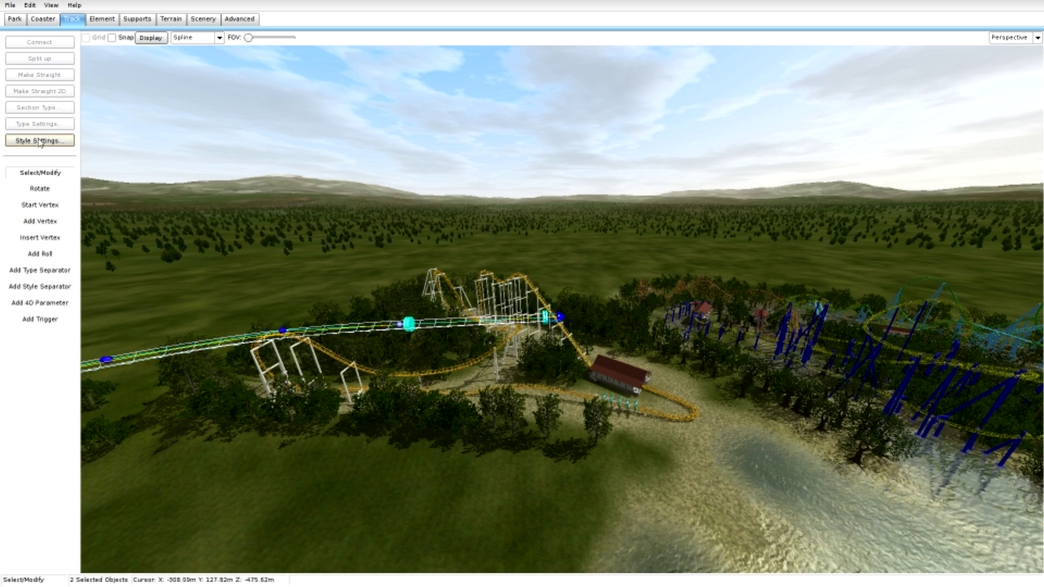
left_click(444, 215)
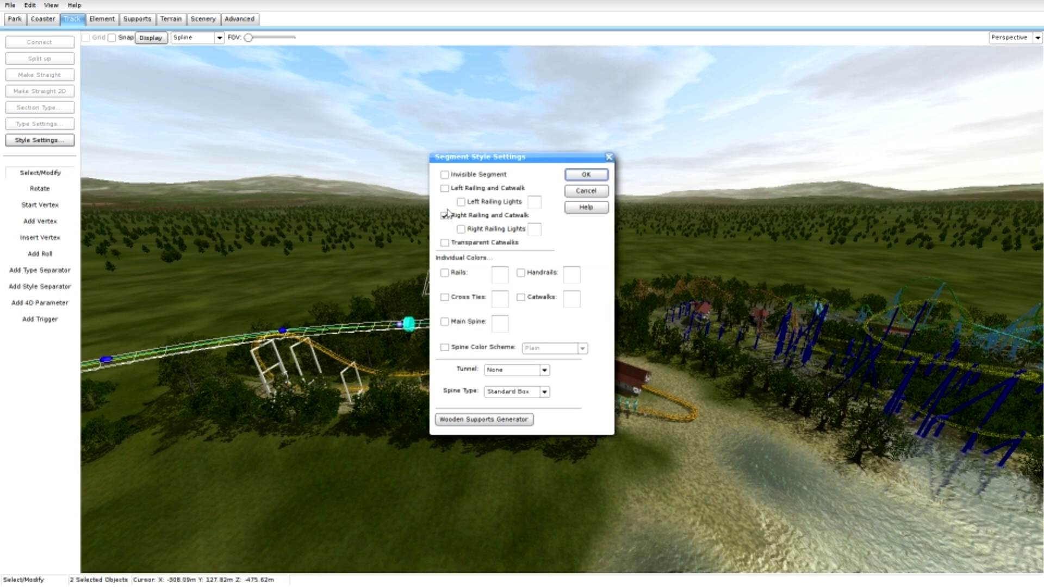
left_click(586, 174)
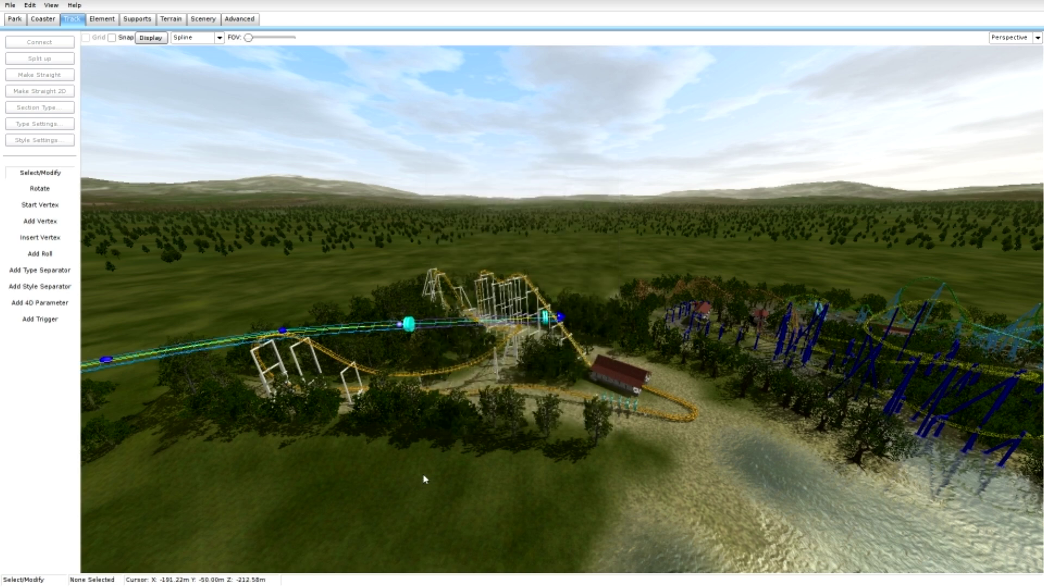
Change the short storage section before the drop to Brake
left_click(429, 332)
left_click(41, 107)
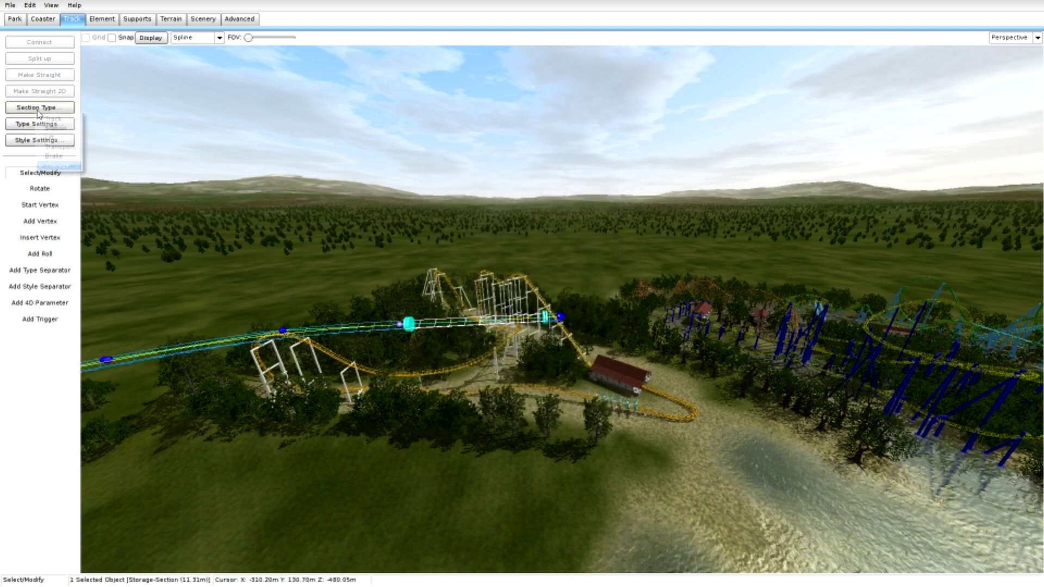
left_click(58, 156)
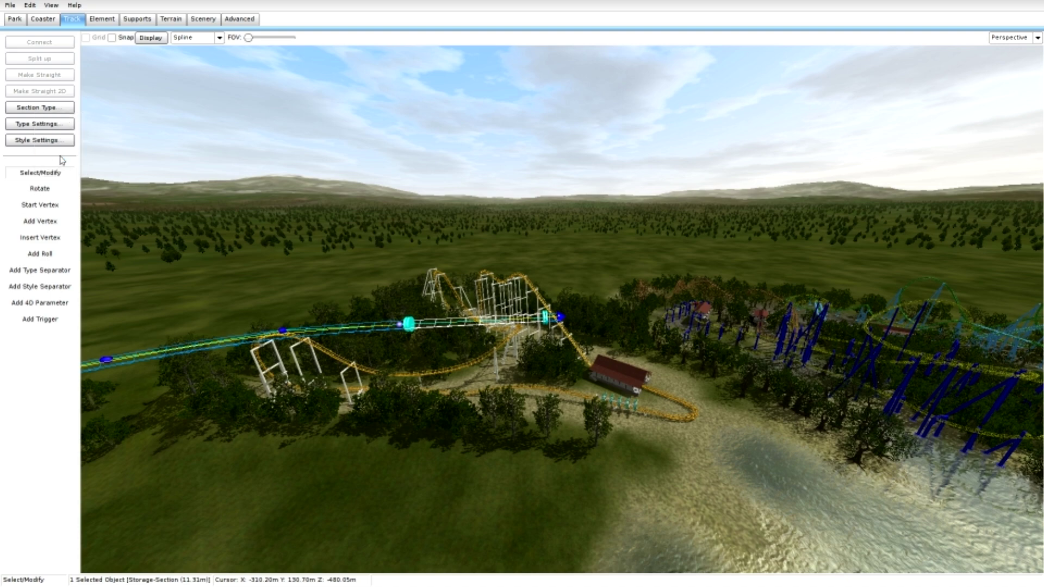
left_click(463, 484)
In the top view, extend the track end with two closely spaced vertices continuing diagonally toward the lake
right_click_drag(463, 485, 706, 435)
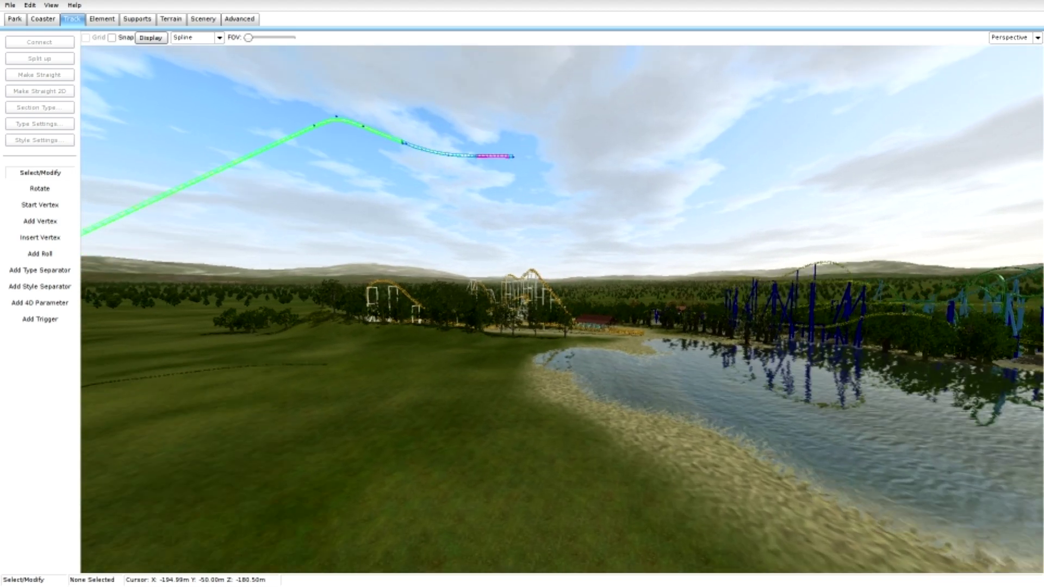
left_click(514, 158)
left_click(50, 220)
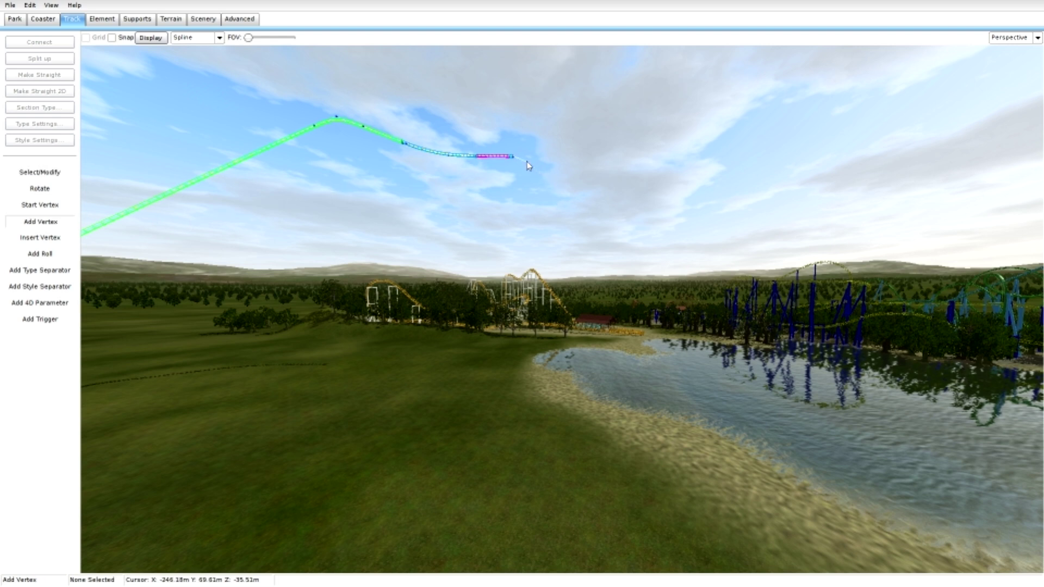
left_click(1022, 37)
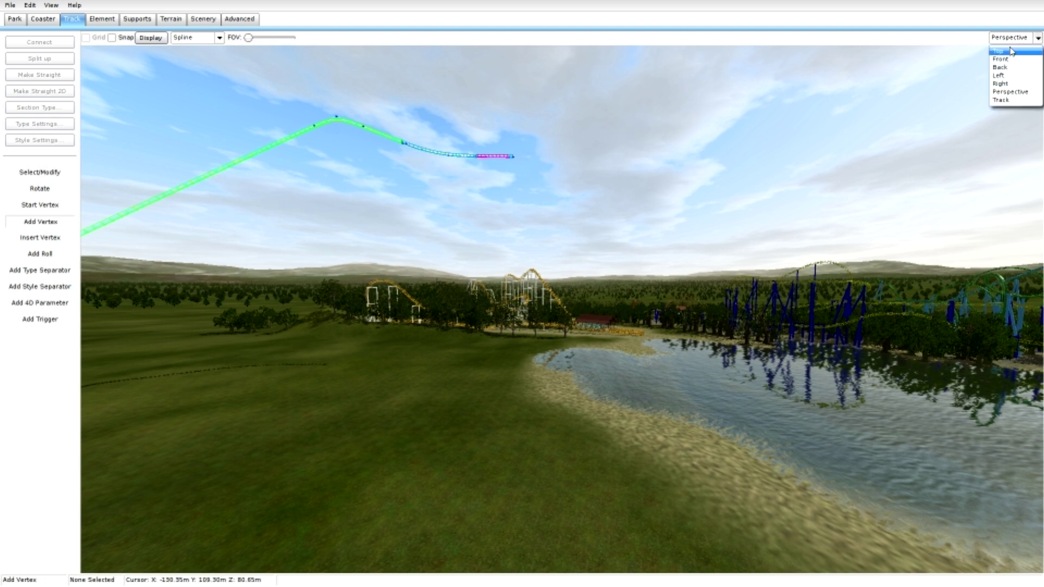
left_click(1011, 50)
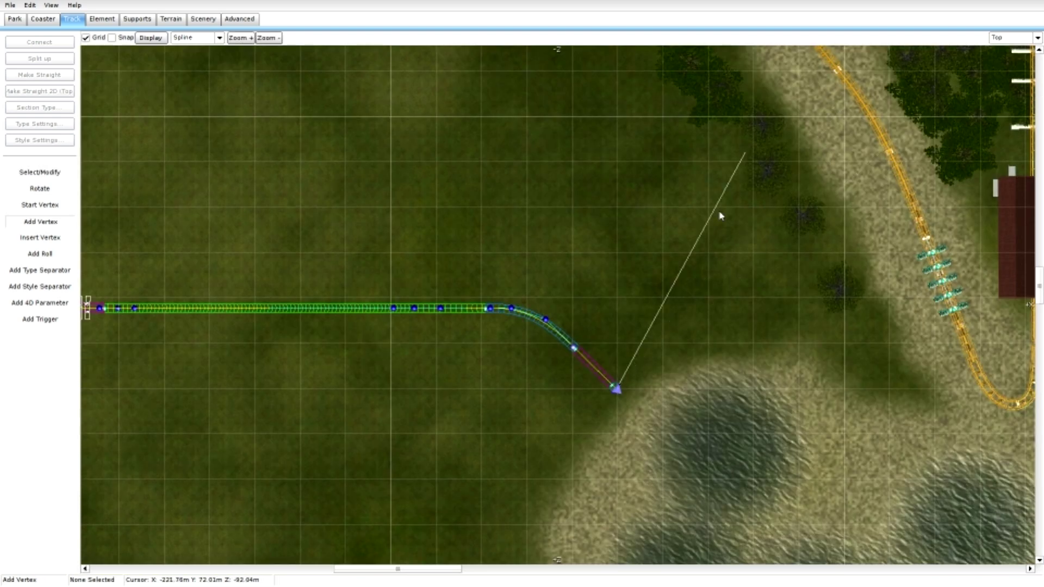
left_click(633, 408)
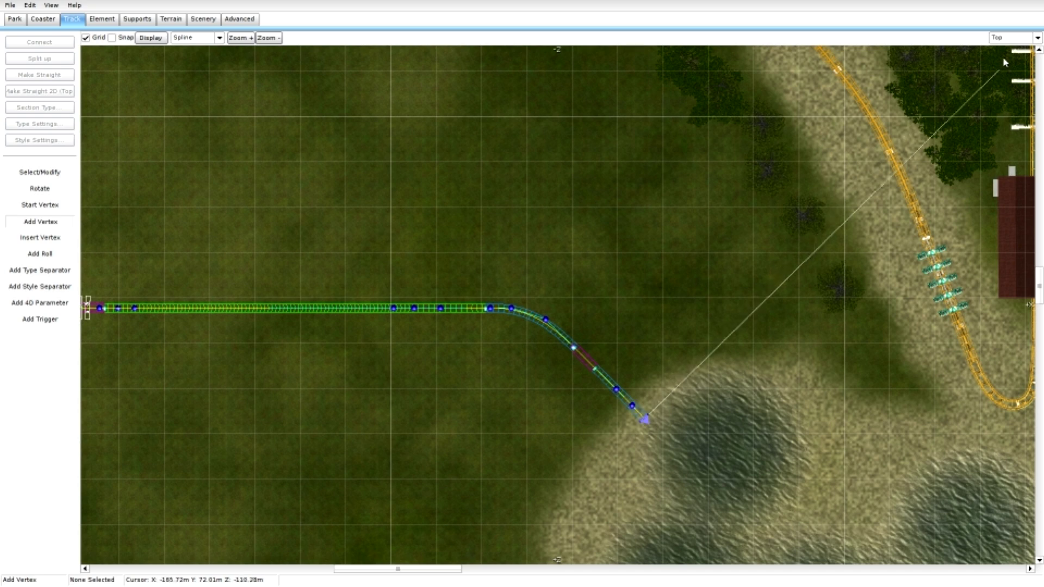
Lower the last vertex in the right view to start the drop, and shift it inward in the perspective view for a steeper descent
left_click(1022, 37)
left_click(1011, 88)
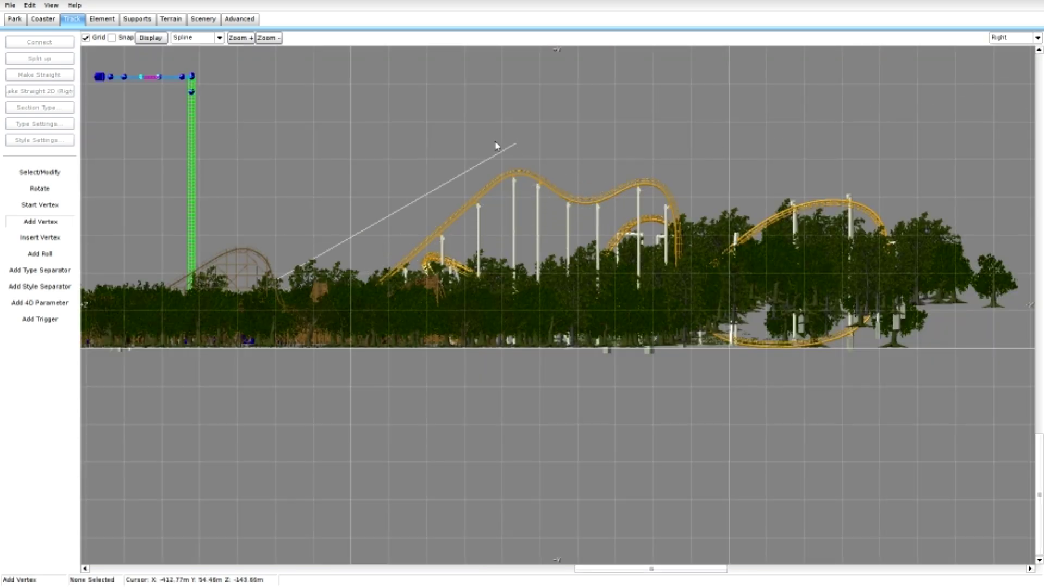
left_click(33, 173)
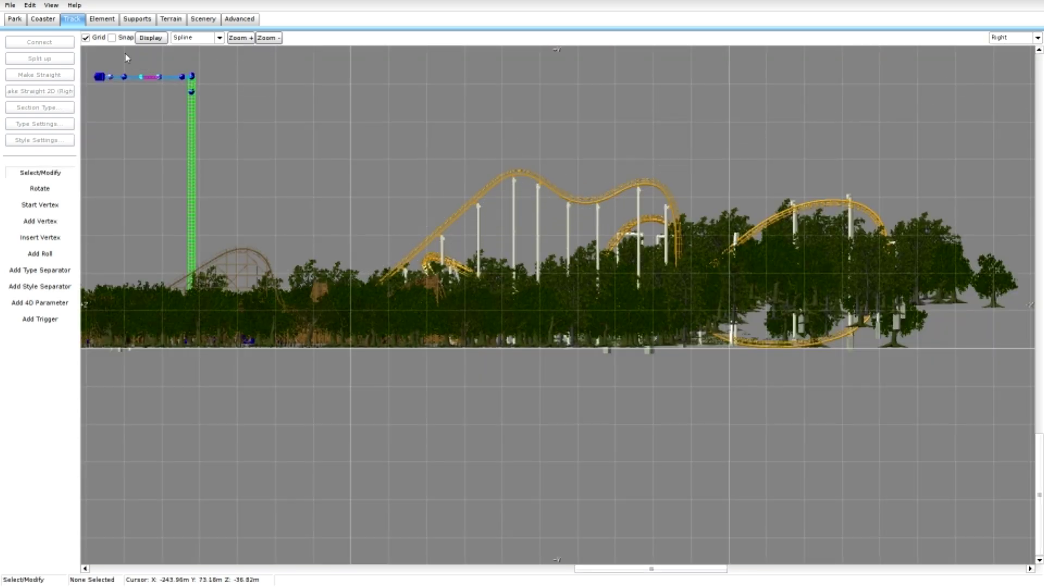
left_click_drag(99, 76, 100, 109)
left_click(1037, 37)
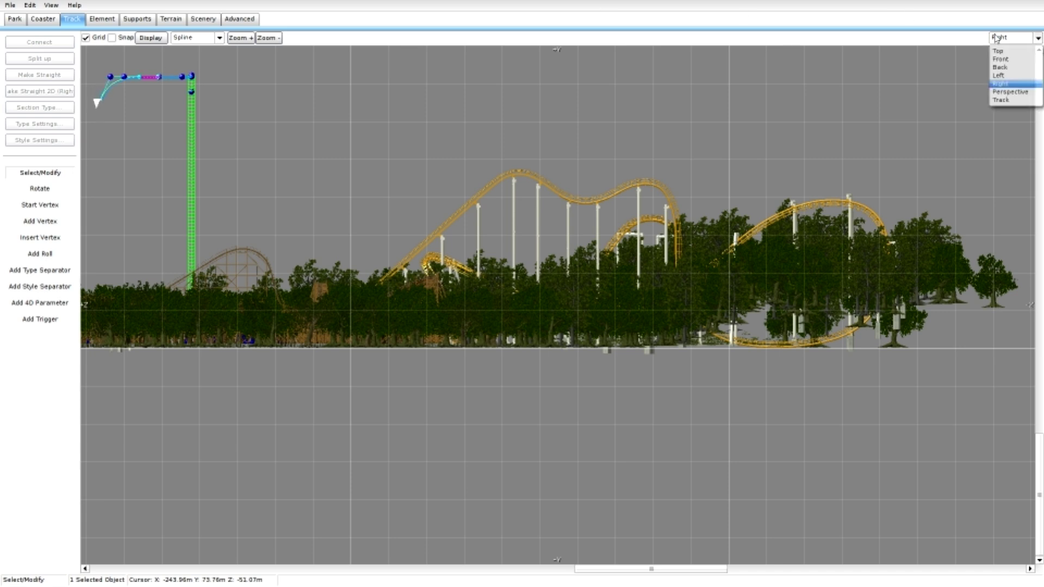
left_click(1011, 90)
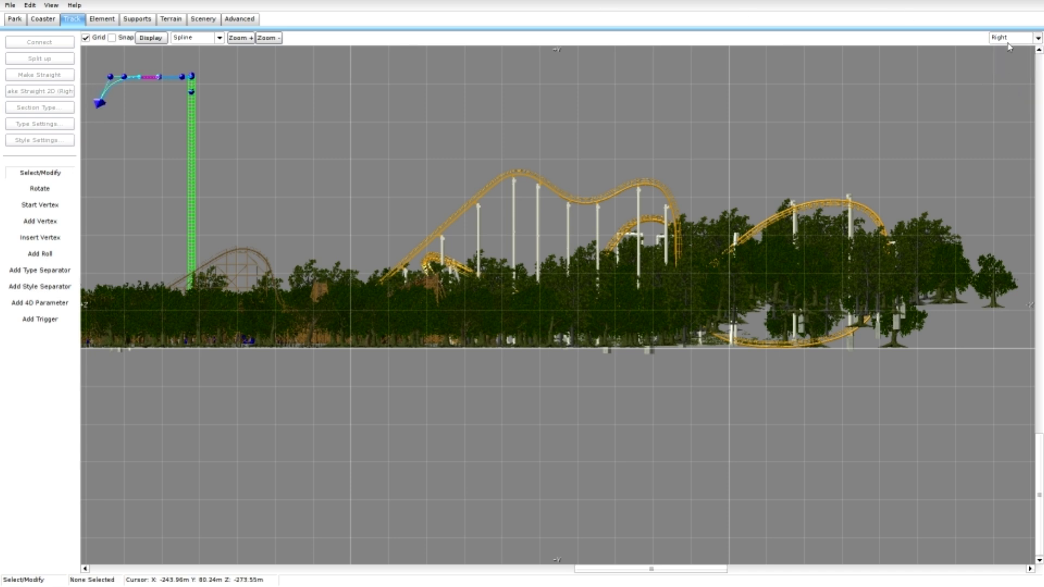
left_click(1008, 38)
left_click(1012, 88)
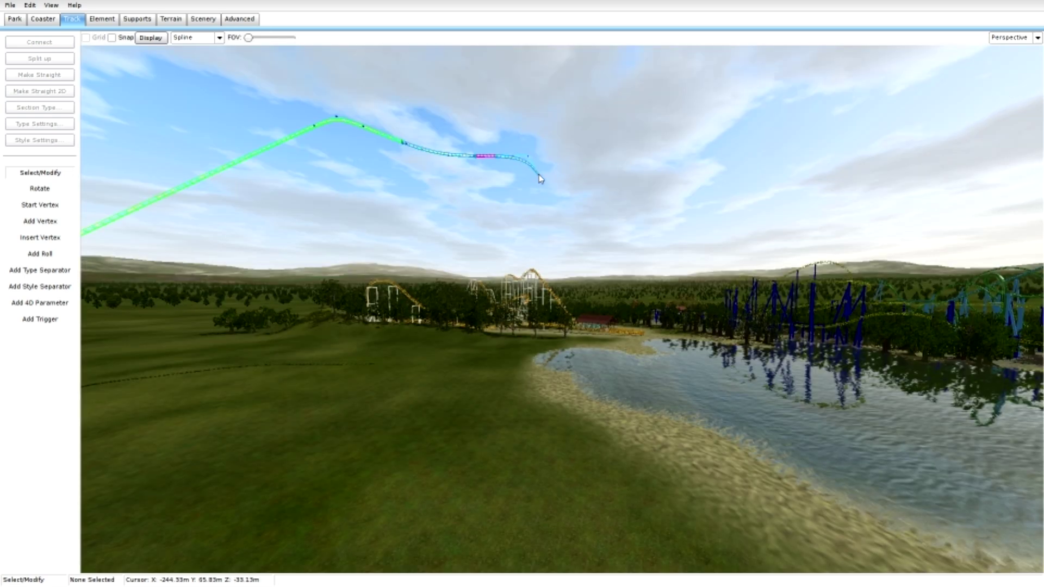
left_click(535, 178)
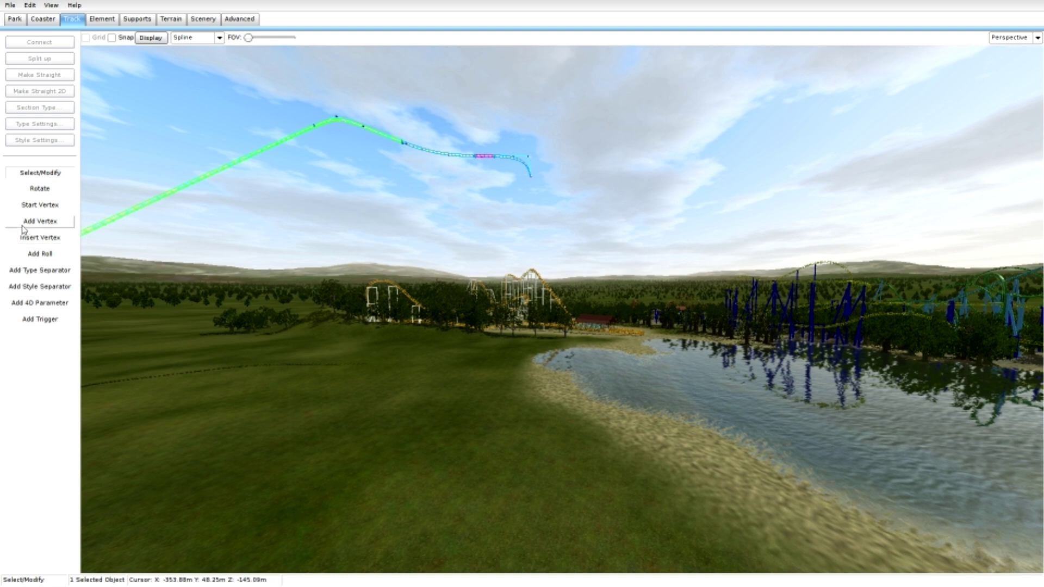
Add vertices down the drop, starting at about X -246.7 m, Y 33.3 m, Z -33.5 m, and continue the track through the lake to its far side
left_click(40, 222)
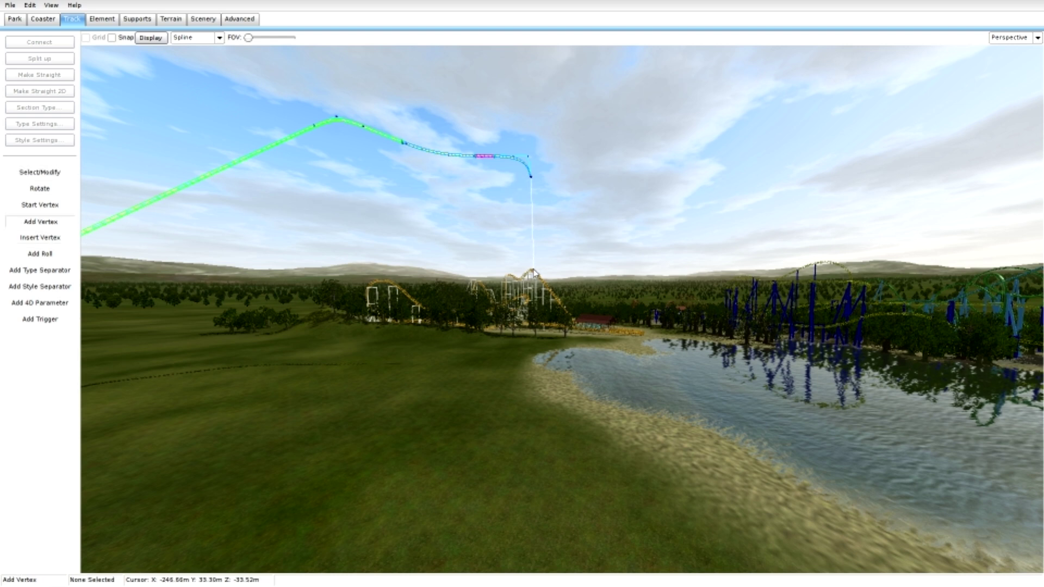
left_click(533, 270)
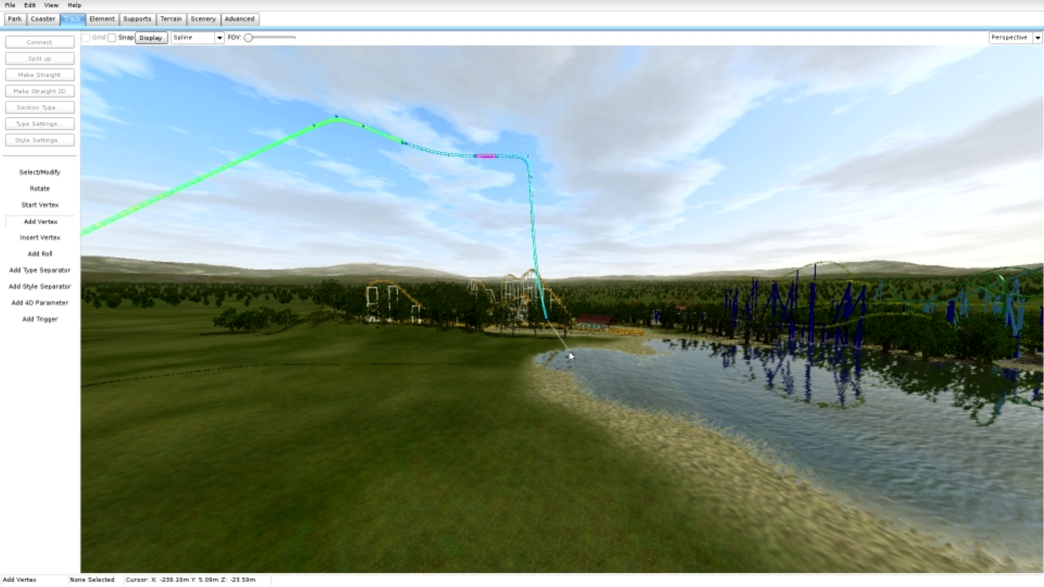
left_click(614, 380)
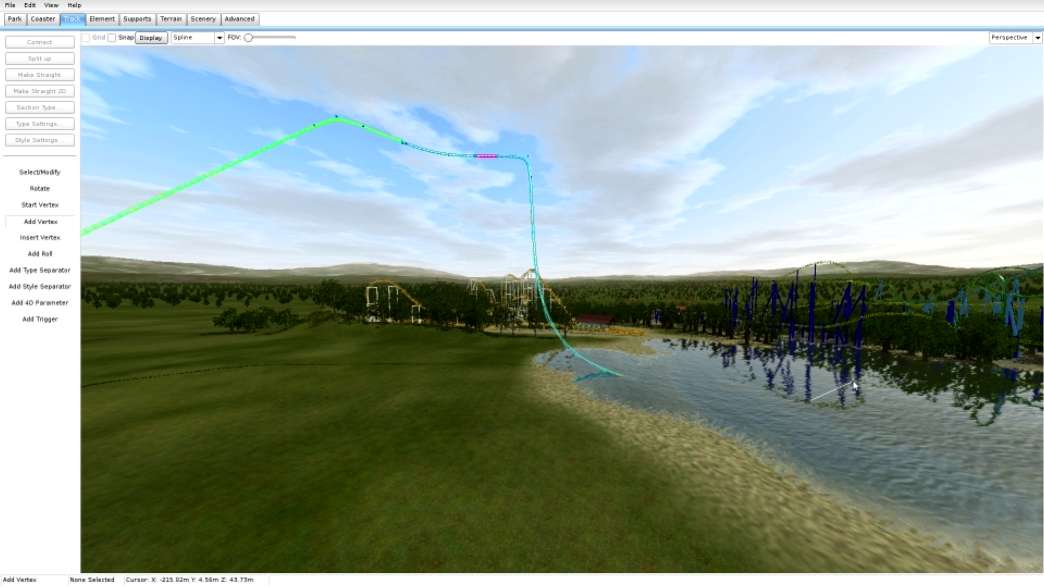
In the right view, move the two vertices of the lake passage deeper below ground level to form an underwater dip
left_click(1011, 38)
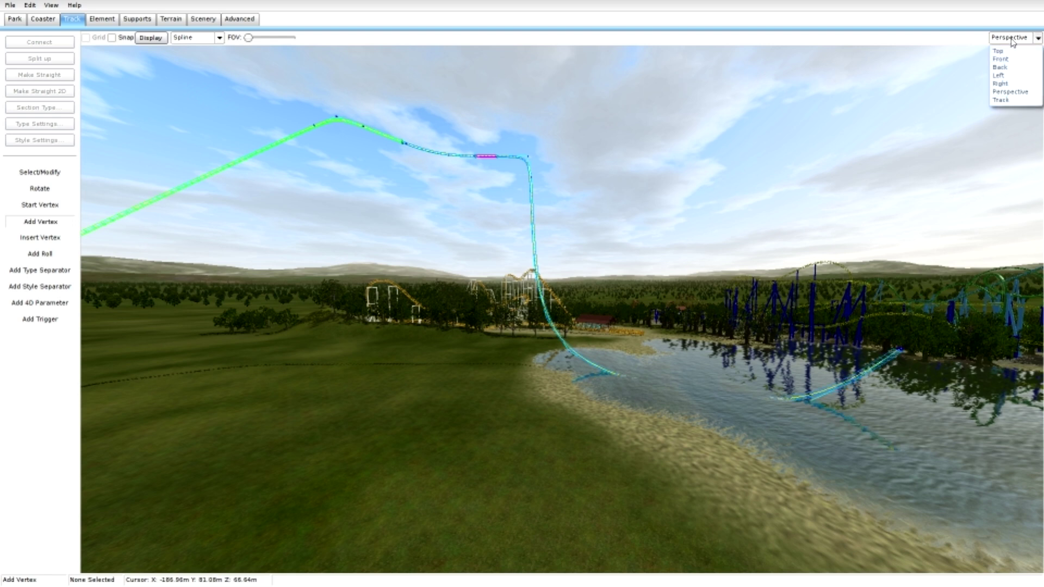
left_click(1000, 84)
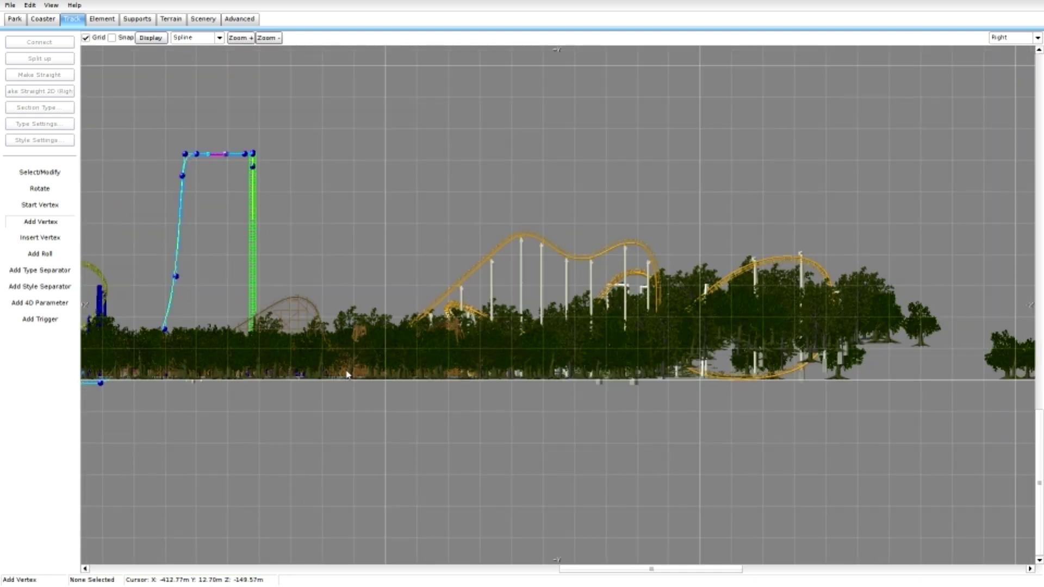
left_click_drag(574, 569, 528, 569)
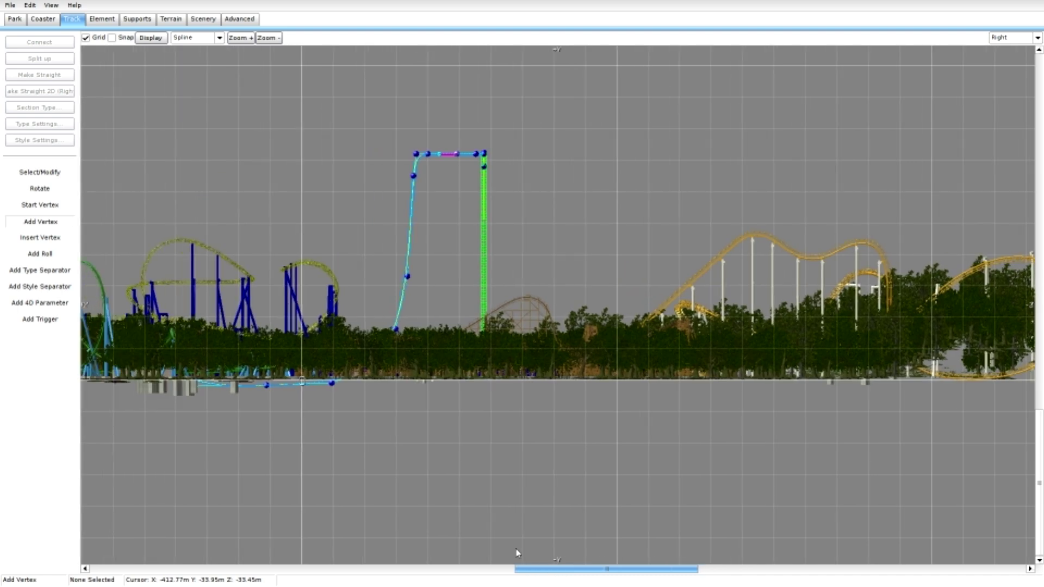
left_click(54, 176)
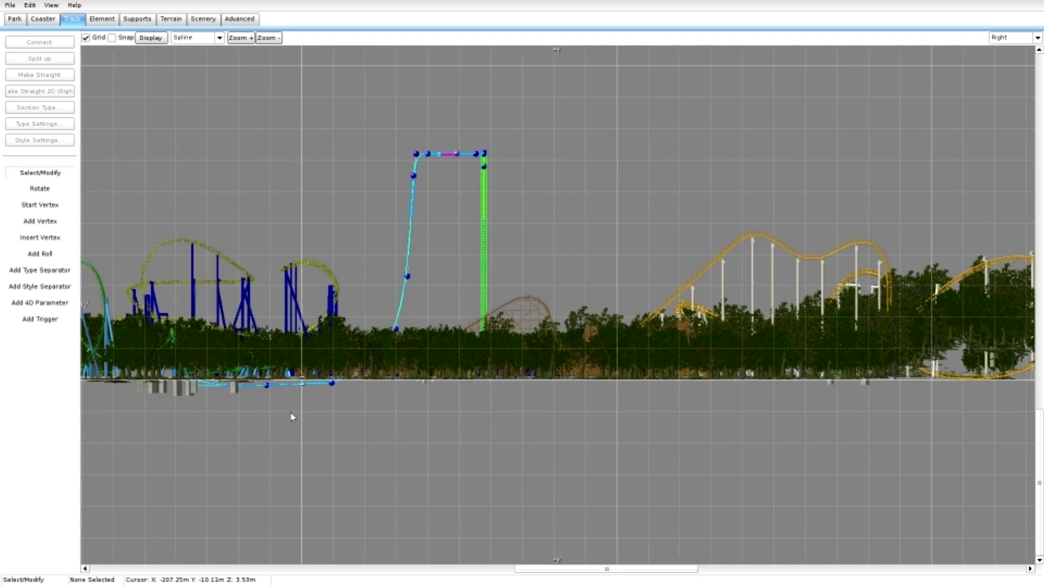
left_click_drag(267, 389, 264, 405)
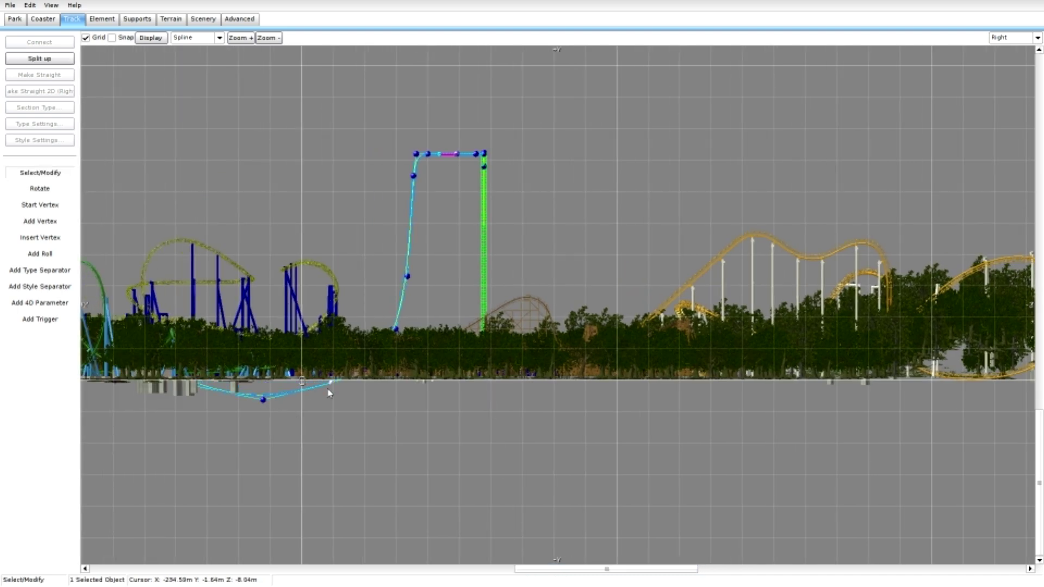
left_click_drag(328, 392, 328, 398)
left_click_drag(264, 400, 261, 406)
left_click(331, 395)
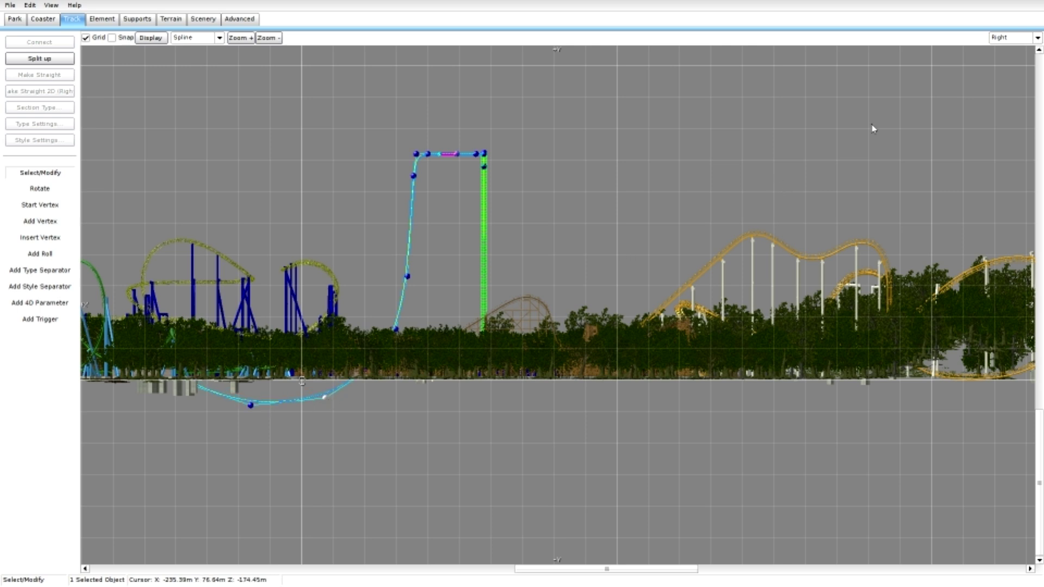
In the perspective view, add a roll point at the foot of the drop, just above the lake
left_click(1022, 37)
left_click(1010, 90)
right_click_drag(712, 217, 686, 229)
key("w")
key("a")
right_click_drag(308, 207, 312, 212)
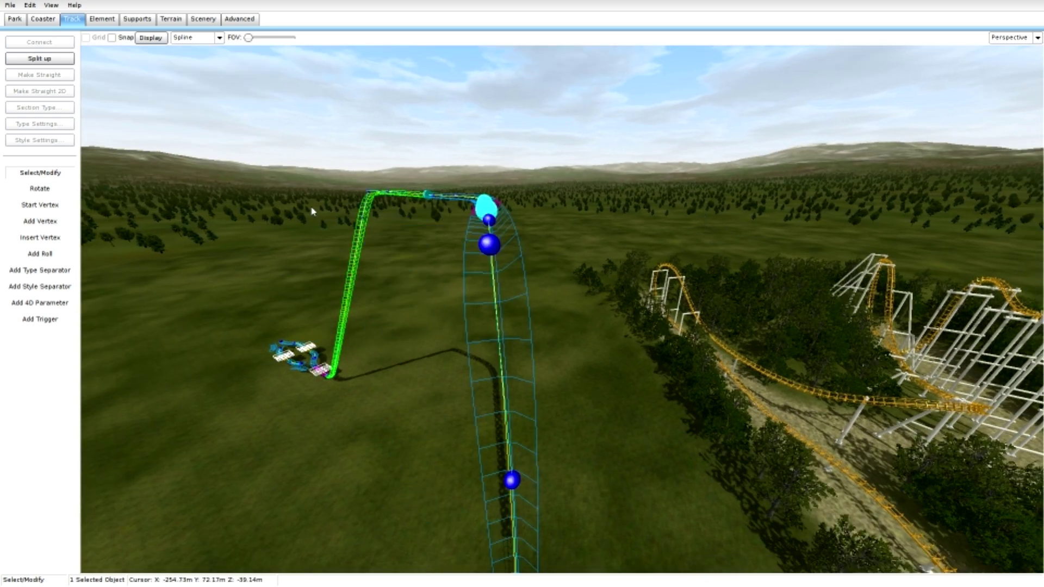
left_click(21, 258)
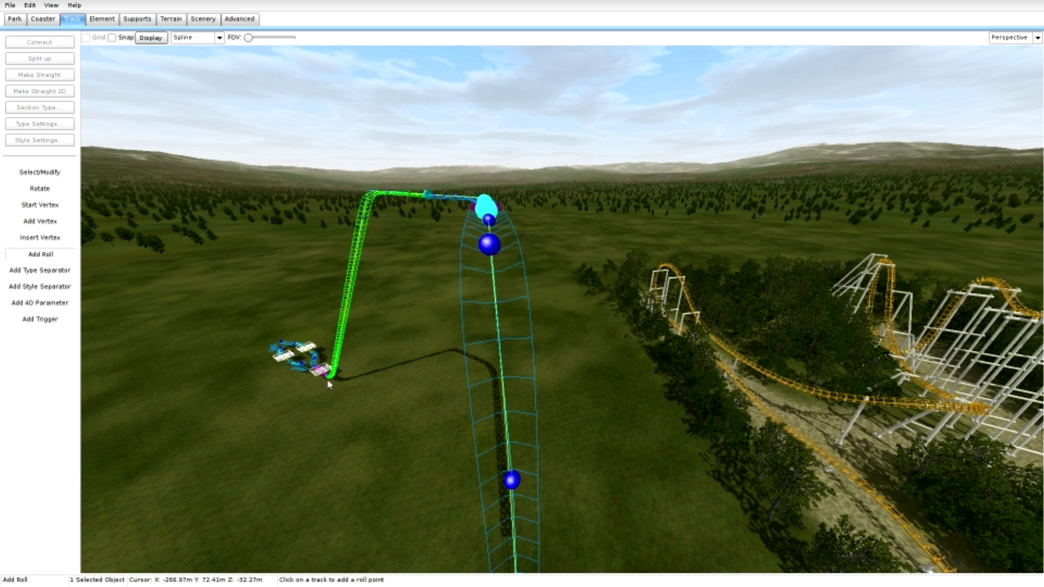
right_click_drag(489, 245, 503, 327)
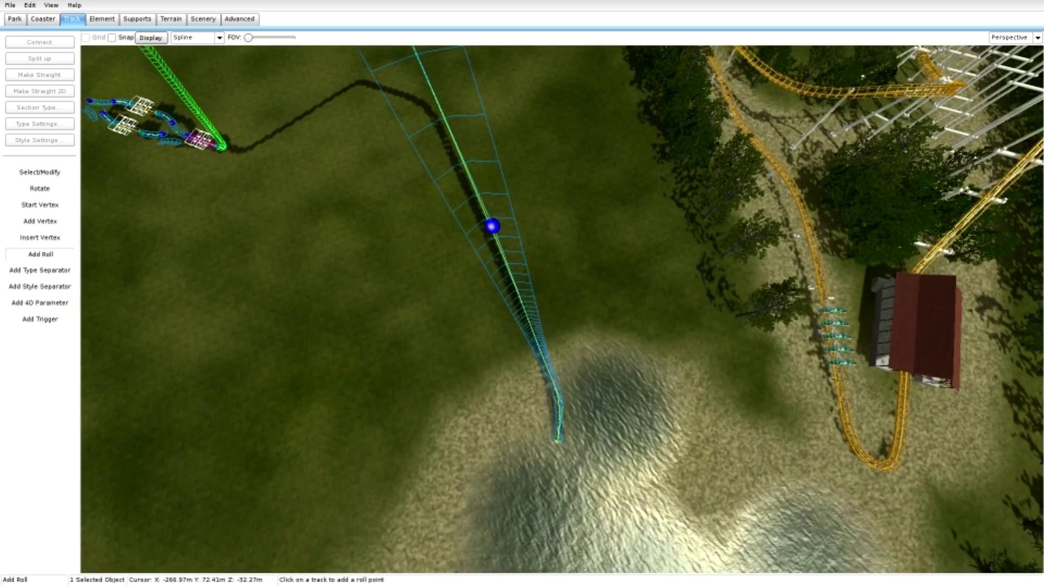
right_click_drag(558, 357, 561, 349)
key("w")
right_click_drag(567, 344, 511, 299)
mouse_move(560, 342)
right_mouse_down()
mouse_move(555, 320)
mouse_move(559, 328)
right_mouse_up()
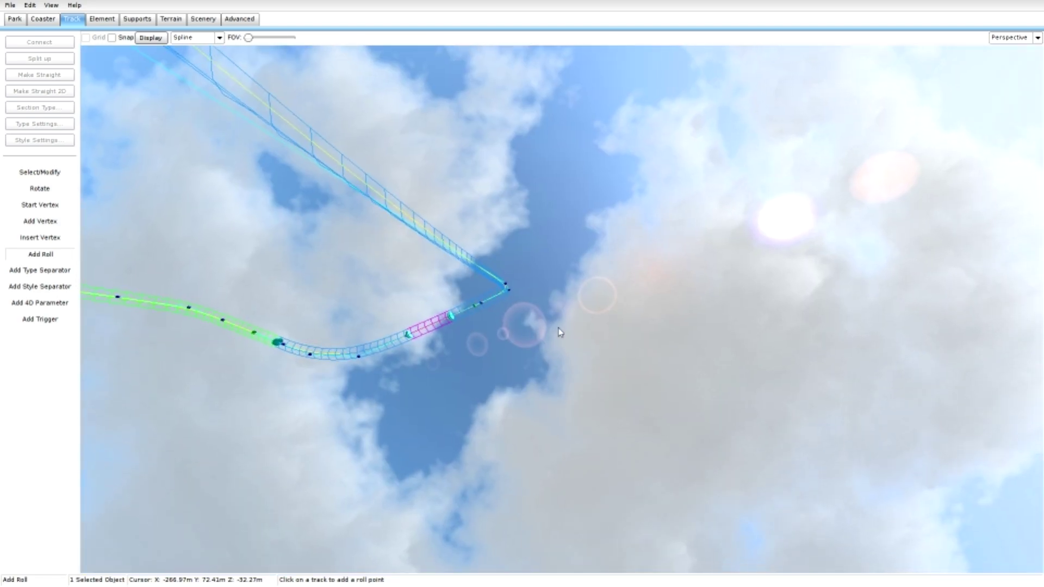
In the top view, move the vertex before the track end sideways so the track curves within the lake
left_click(990, 46)
left_click(1000, 49)
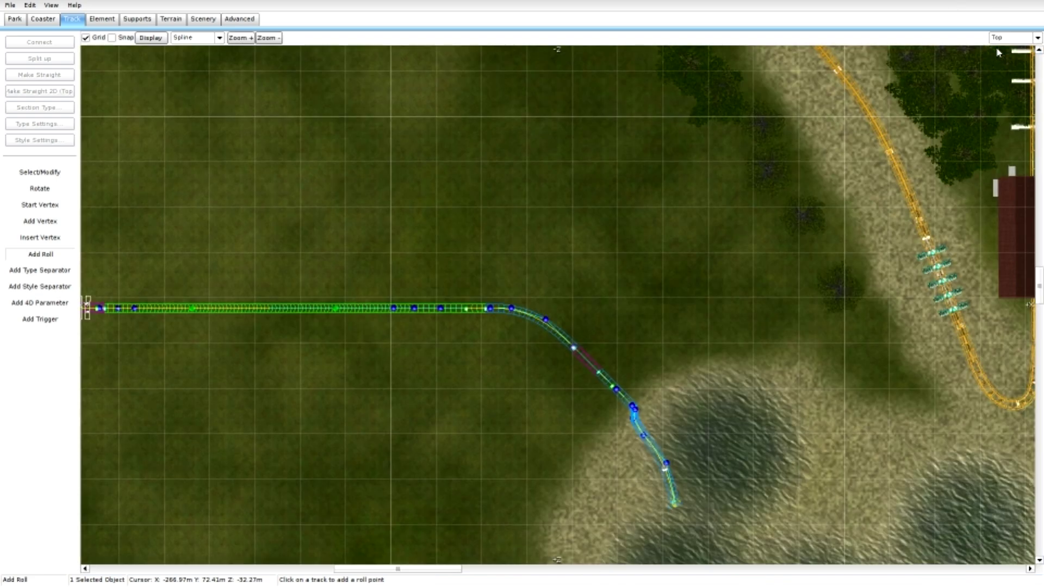
scroll(683, 307, "up", 2)
scroll(682, 307, "up", 1)
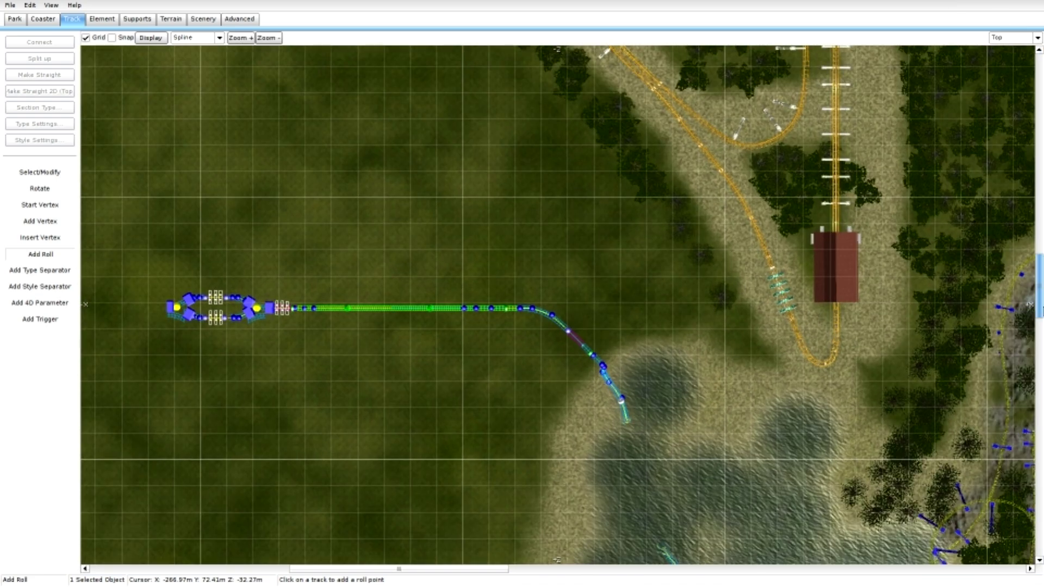
left_click_drag(1042, 308, 1042, 332)
scroll(747, 276, "up", 2)
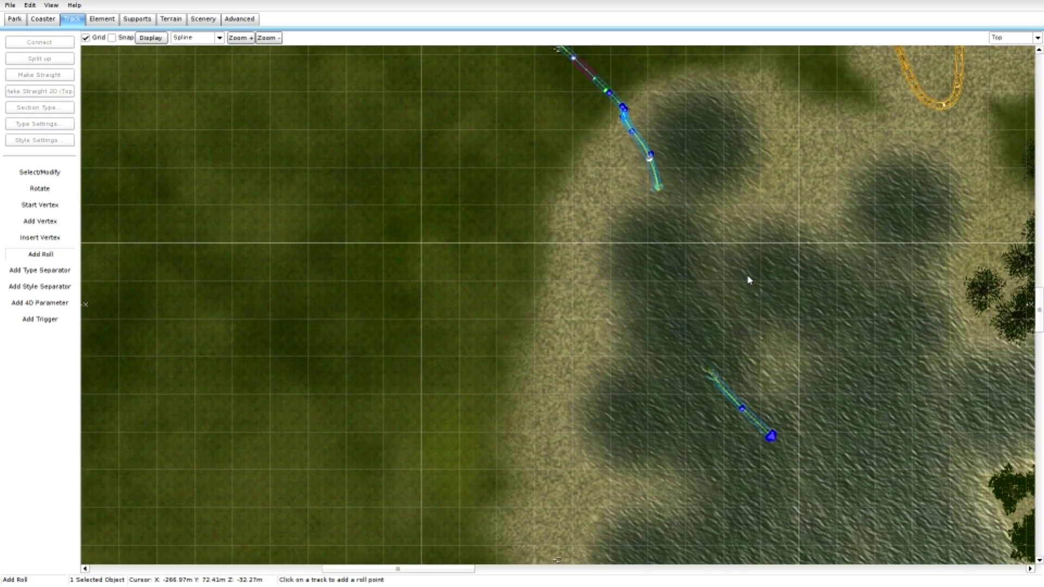
left_click(41, 173)
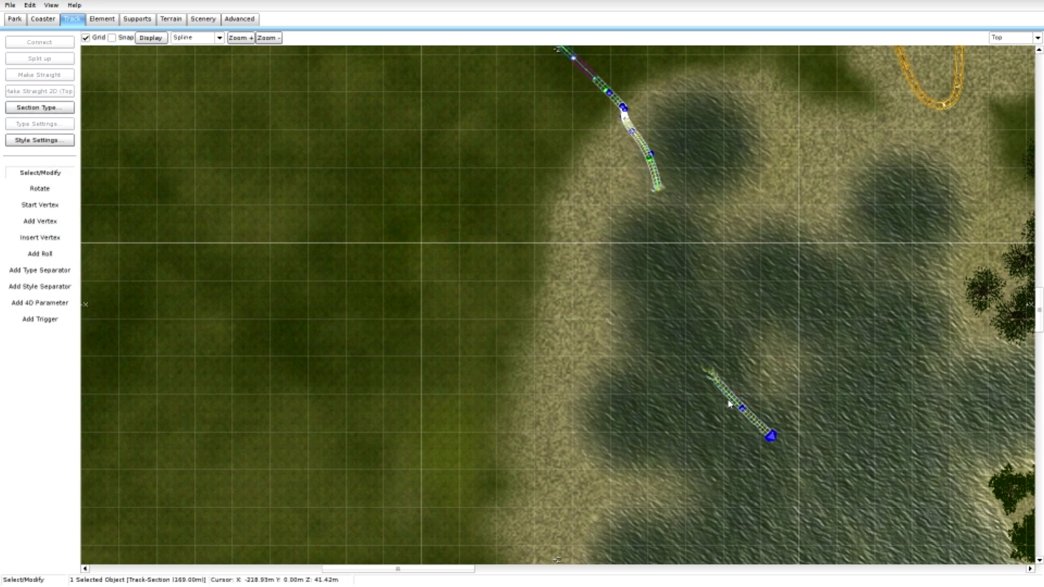
left_click_drag(742, 407, 805, 353)
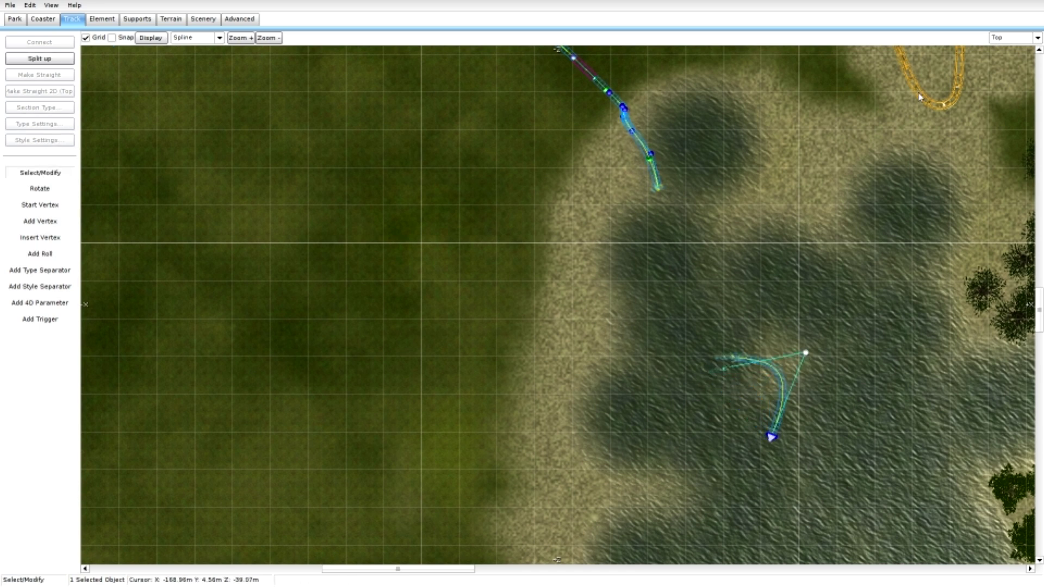
In the perspective view, try to shift the vertices of the underwater dip sideways from below the water surface
left_click(1016, 36)
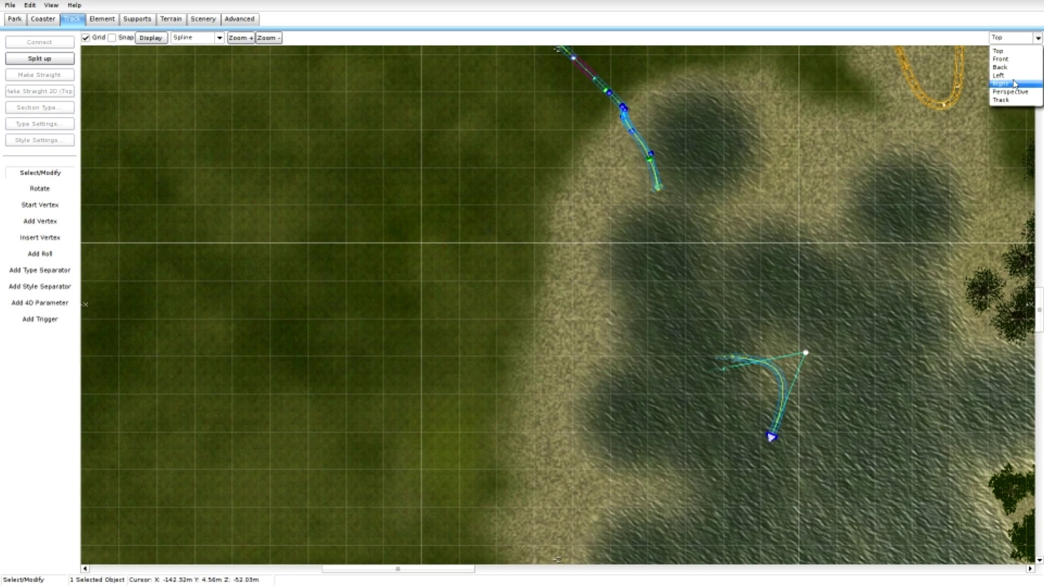
left_click(1001, 93)
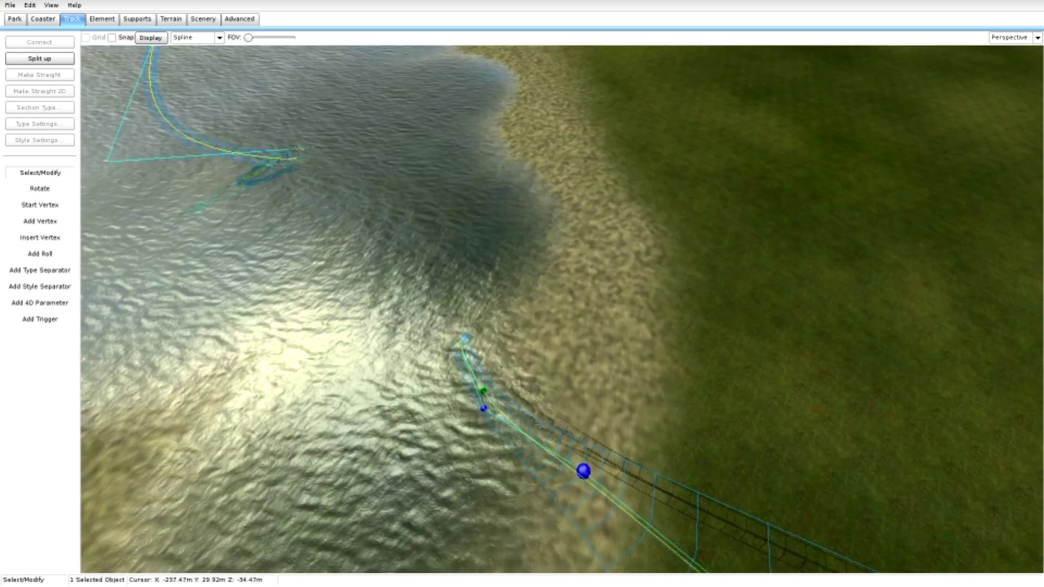
right_click_drag(561, 309, 392, 272)
right_click_drag(648, 380, 648, 270)
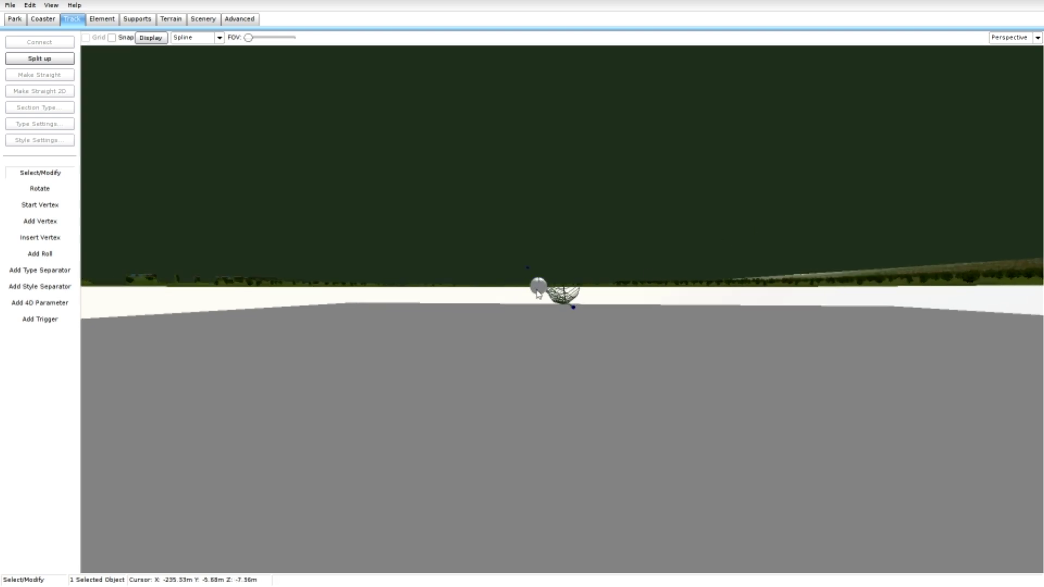
left_click_drag(575, 309, 468, 303)
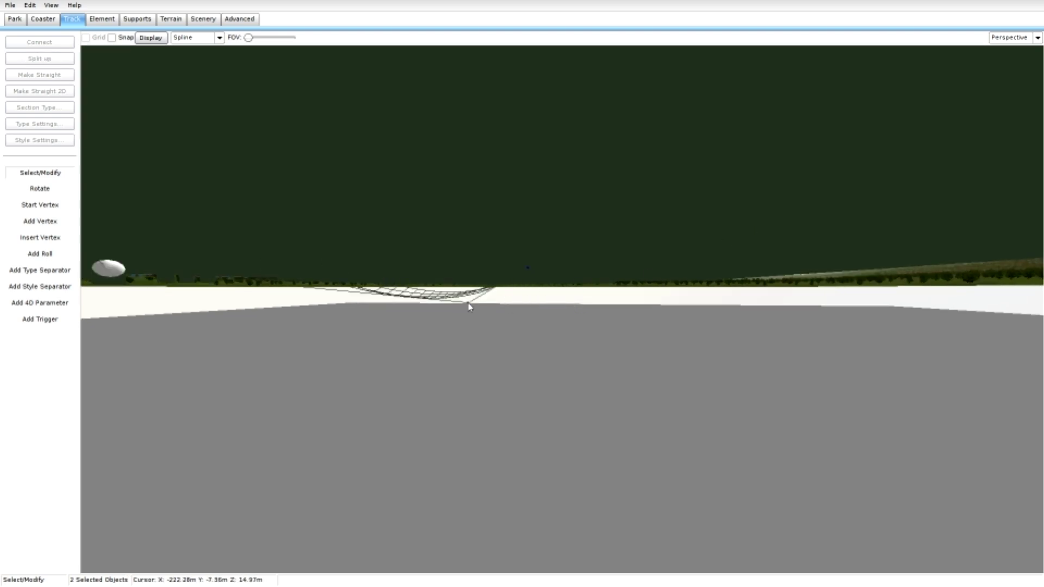
right_click_drag(468, 303, 540, 212)
Select the vertices at the track end in the lake and move them toward the grassy shore
left_click_drag(539, 212, 546, 277)
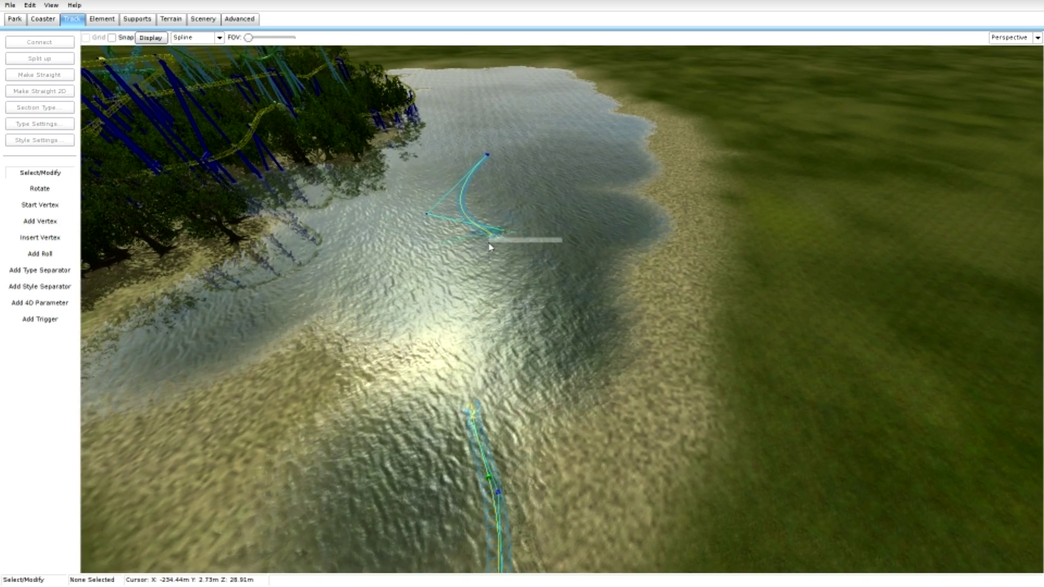
left_click_drag(489, 247, 489, 248)
right_click_drag(490, 248, 359, 235)
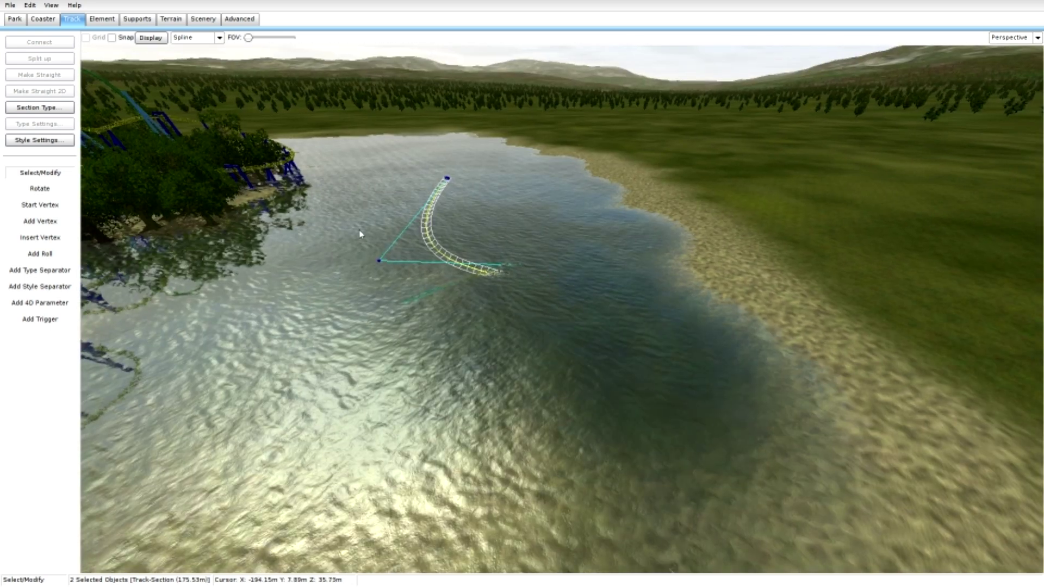
left_click(448, 179)
left_click_drag(449, 181, 579, 162)
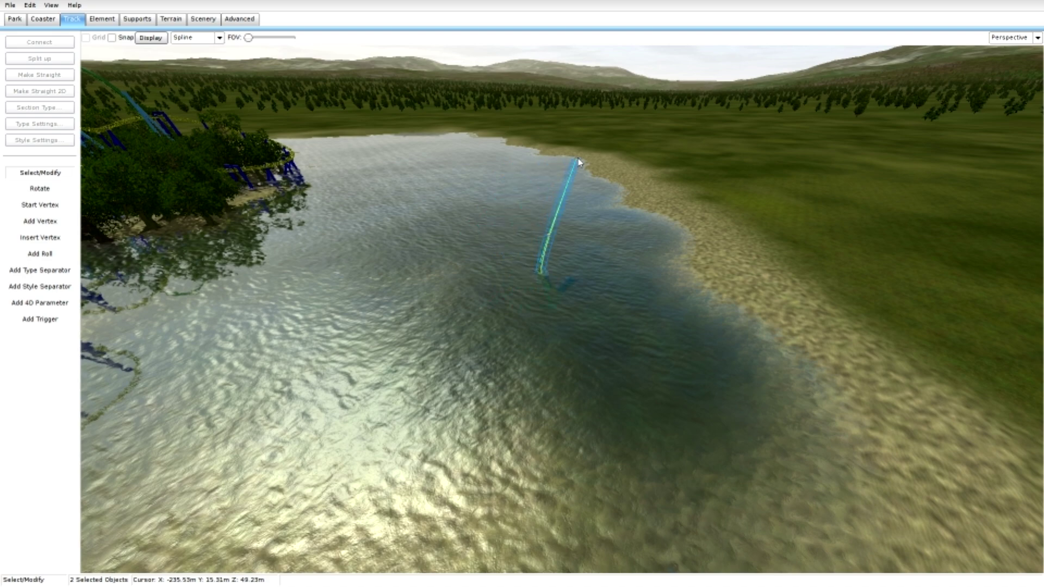
Delete the lake passage's vertices and raise the two lowest drop vertices, the last to about X -238.2 m, Y 11.5 m, Z -21.7 m
right_click_drag(579, 162, 380, 172)
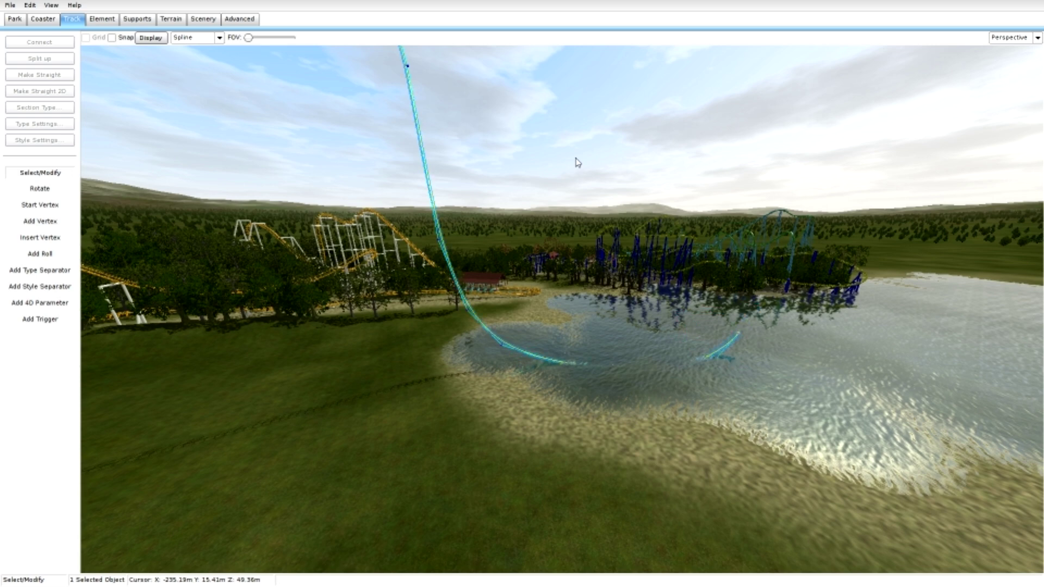
key("Delete")
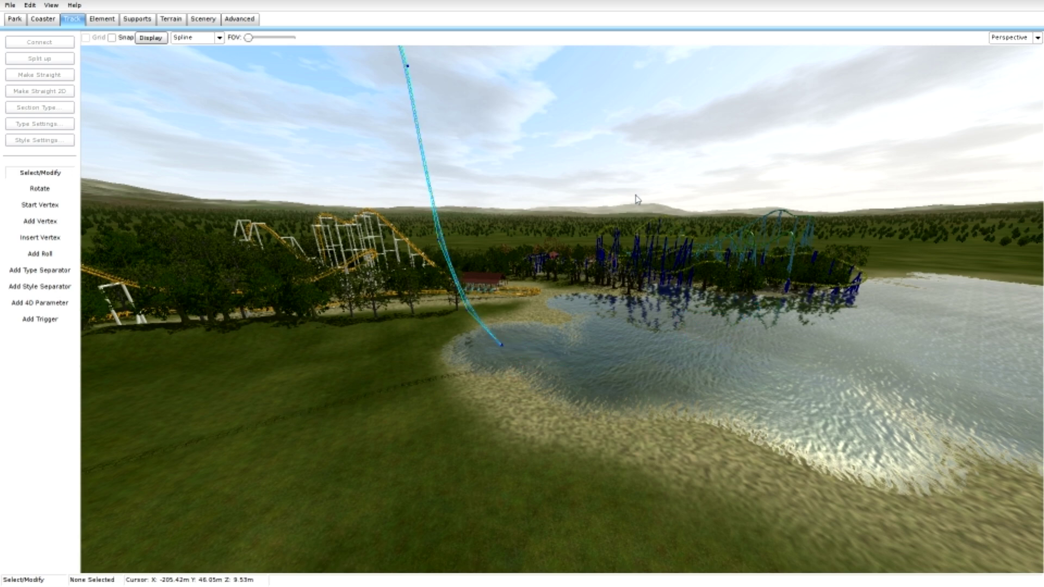
mouse_move(637, 199)
right_mouse_down()
mouse_move(527, 195)
mouse_move(633, 199)
right_mouse_up()
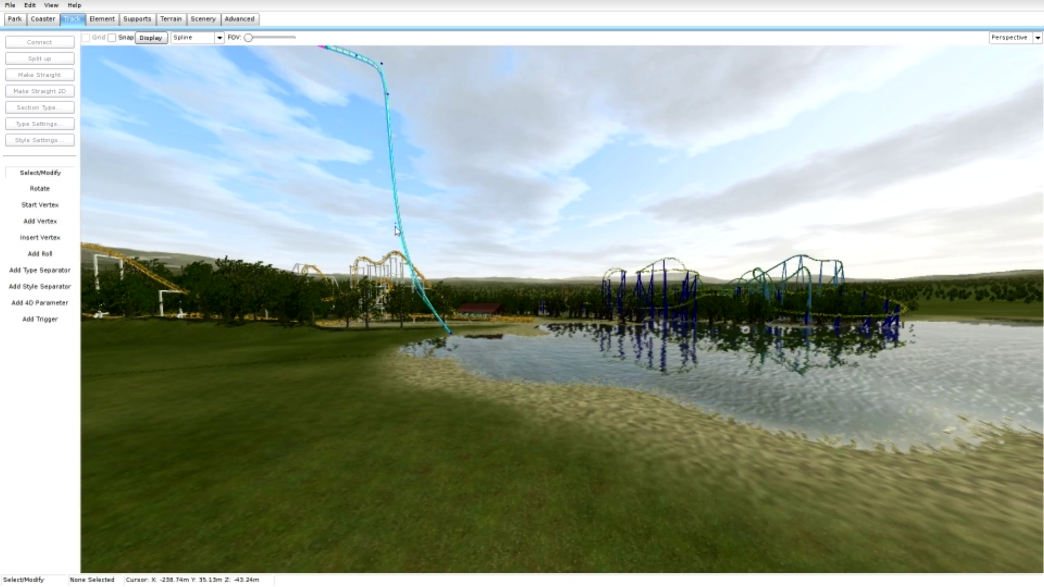
left_click(395, 231)
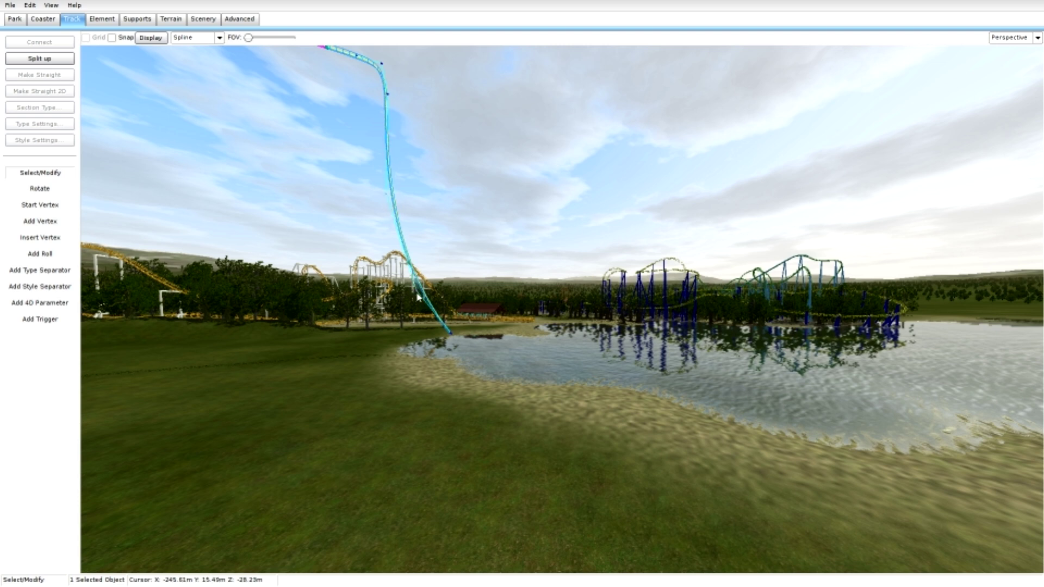
left_click_drag(453, 330, 460, 312)
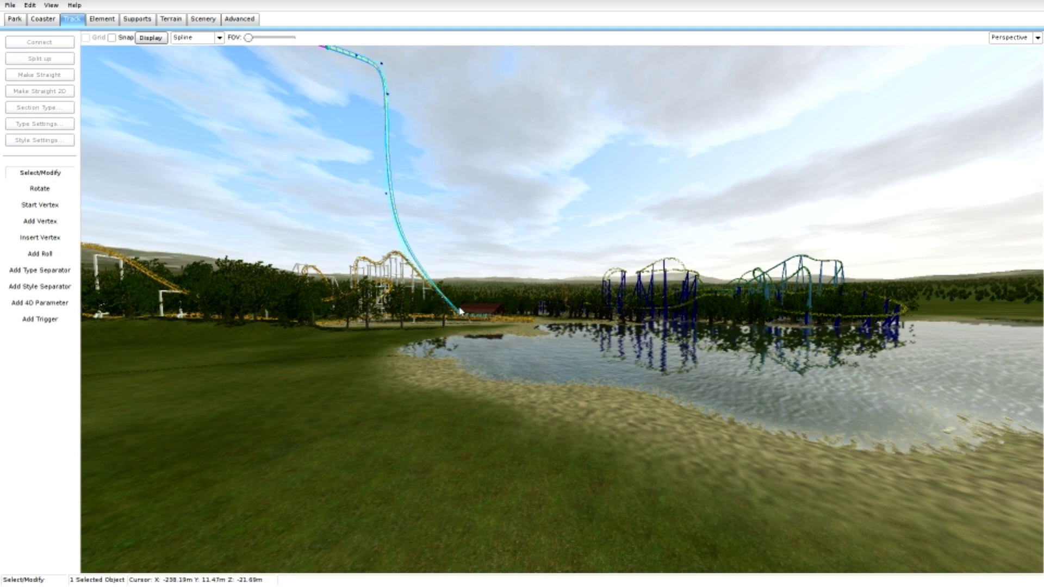
Add vertices that level the track out just above the lake and raise it again toward the far side
left_click(11, 221)
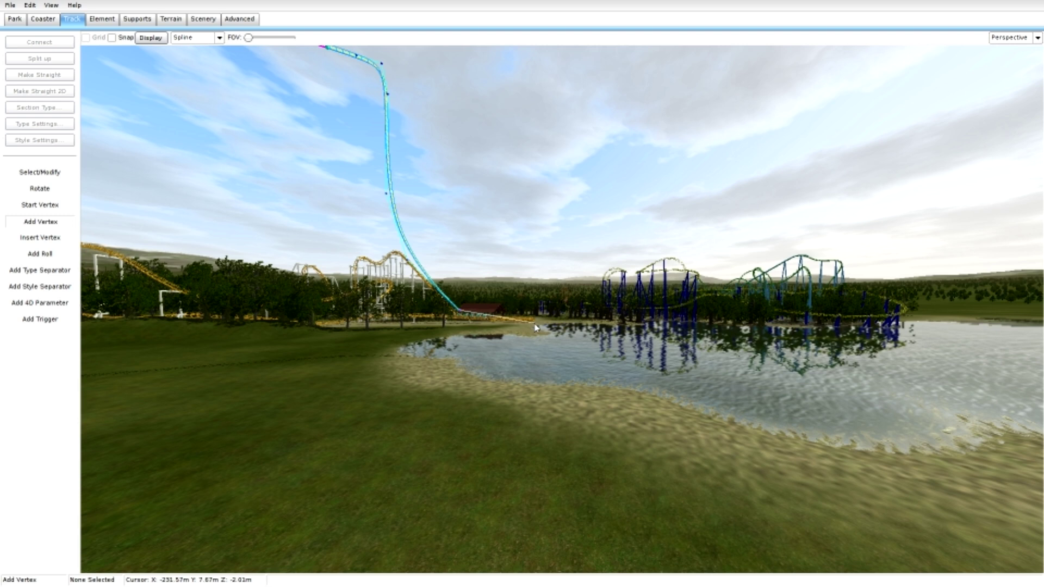
left_click(592, 325)
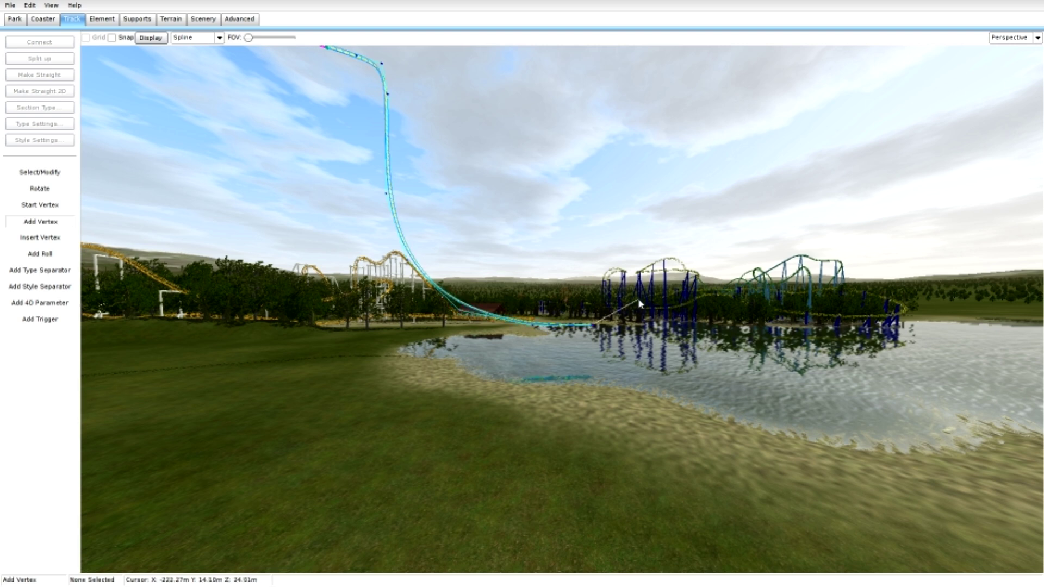
left_click(642, 300)
left_click(37, 173)
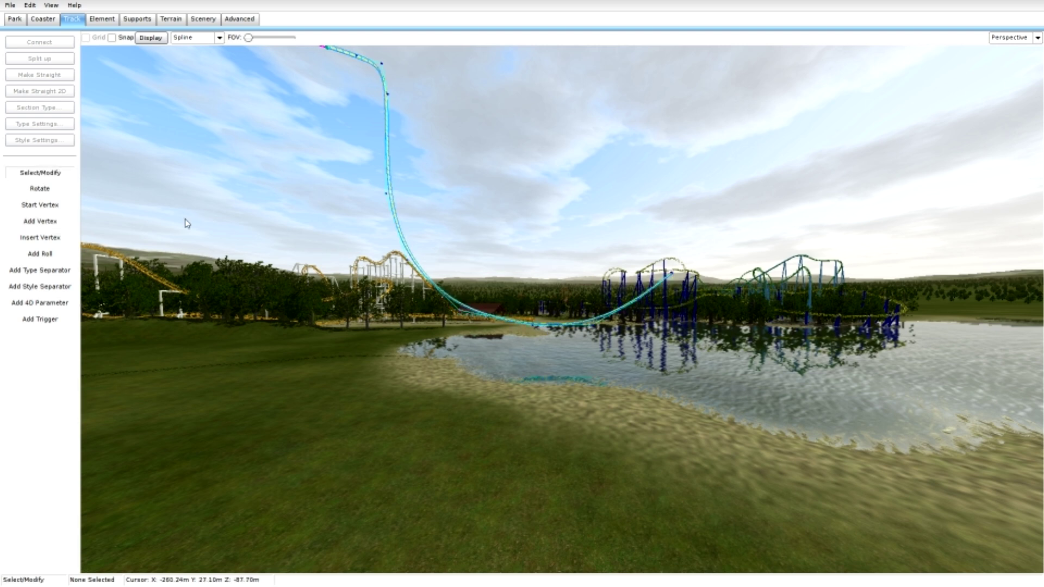
left_click(642, 308)
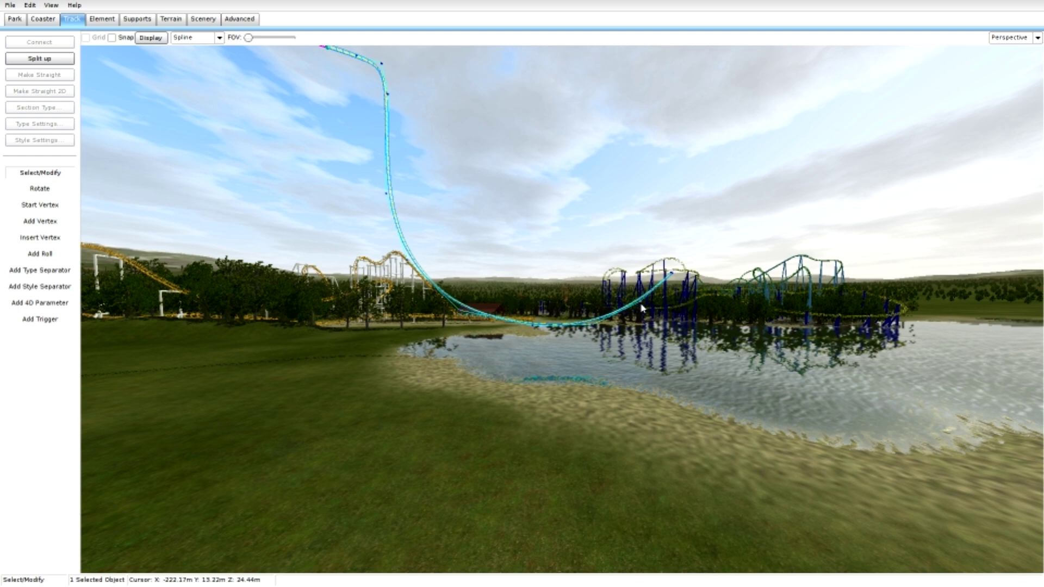
In the top view, nudge a vertex near the top of the drop and move the track end sideways, farther from the grassy shore
left_click(1008, 37)
left_click(1000, 98)
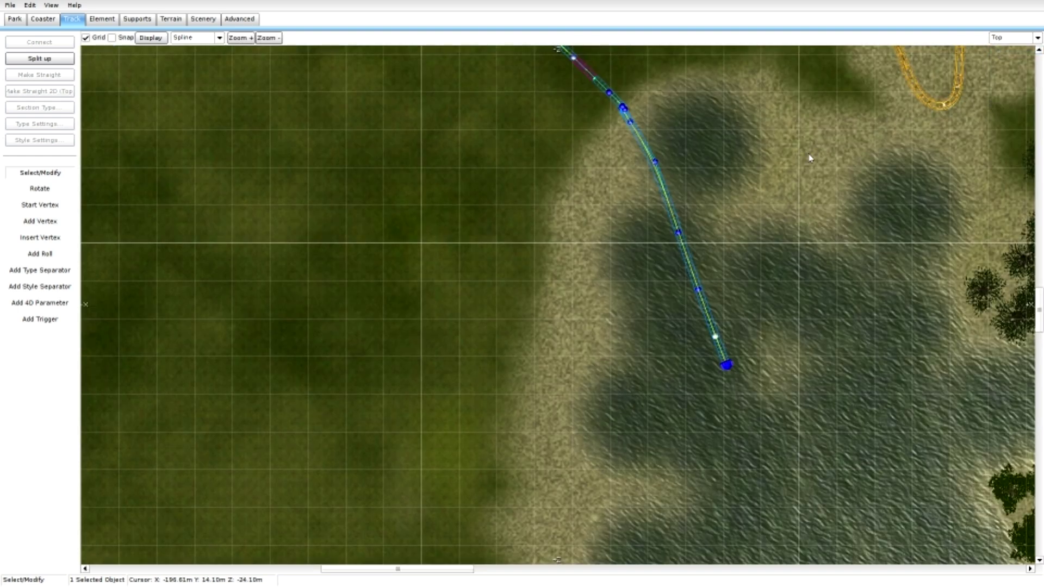
left_click(632, 124)
left_click(631, 124)
left_click_drag(726, 364, 771, 329)
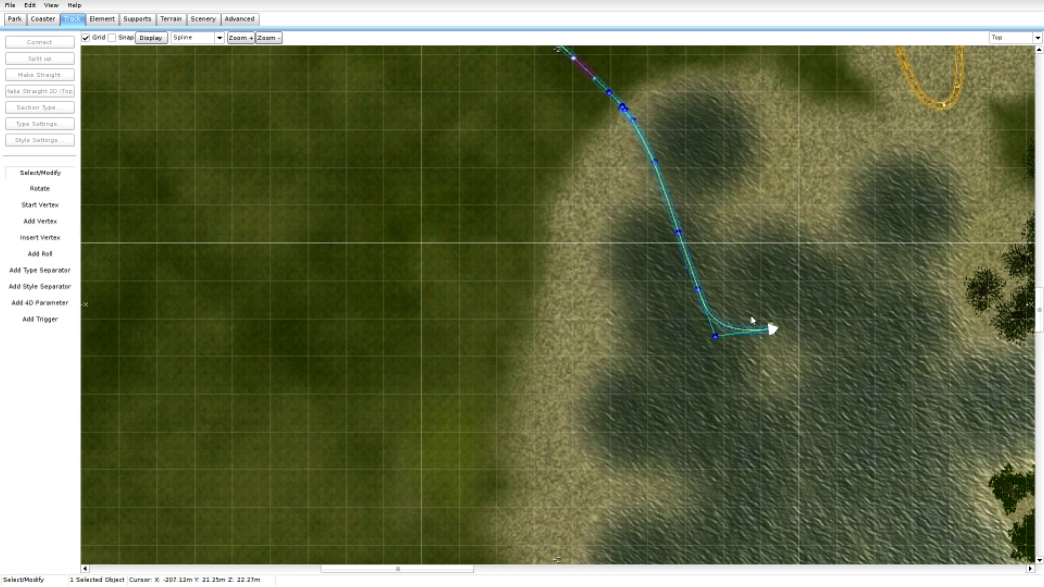
Select the drop and lake vertices and make them straight in 2D in the top view
left_click_drag(587, 98, 789, 367)
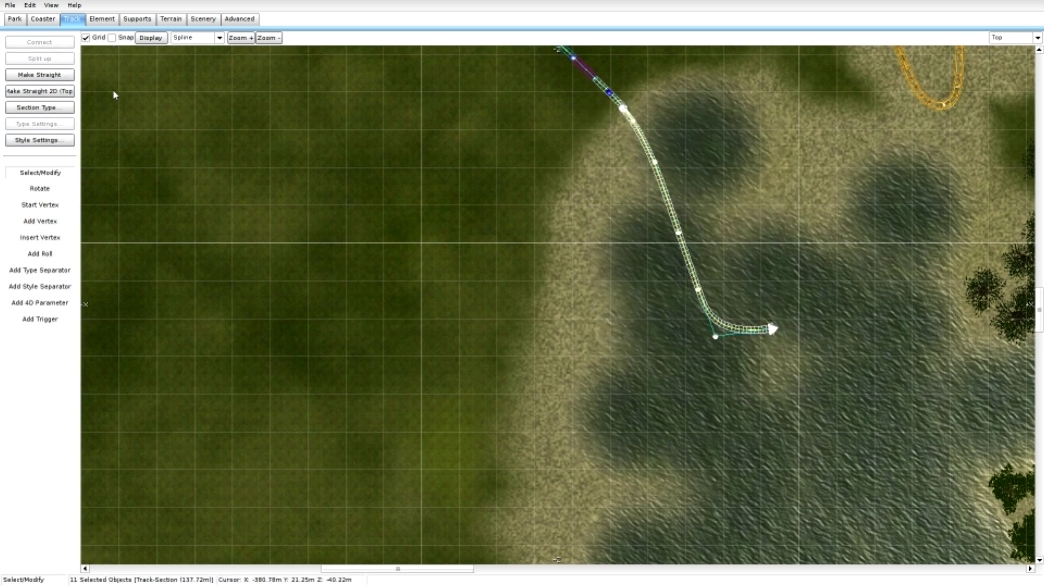
left_click(66, 92)
left_click(493, 175)
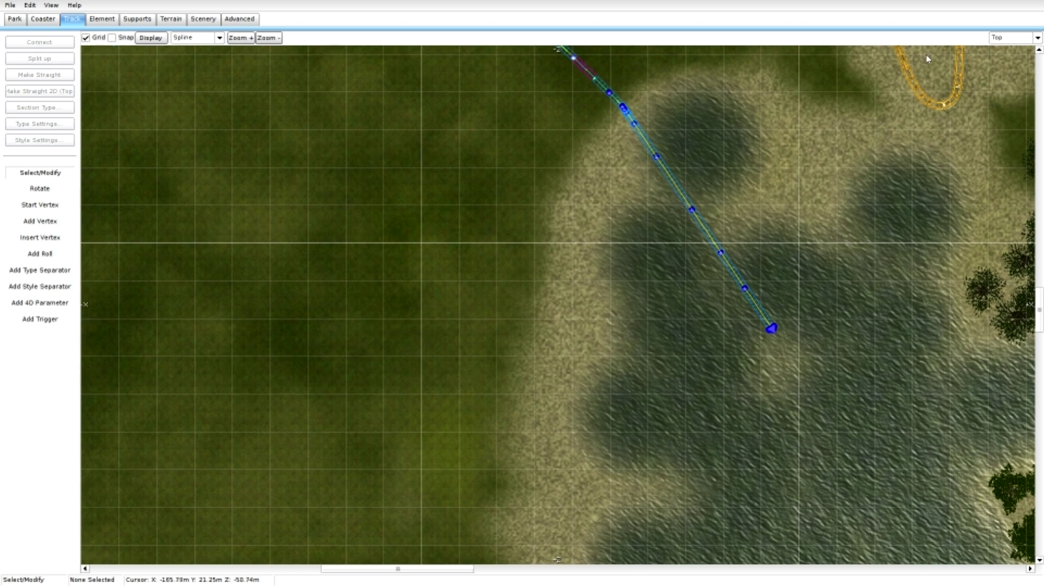
left_click(1010, 37)
left_click(1008, 93)
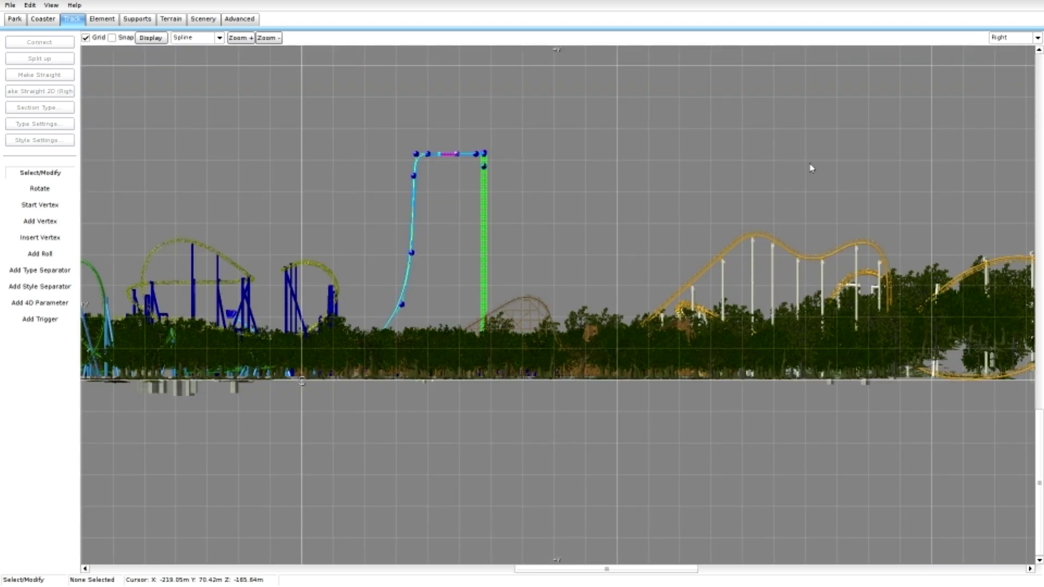
left_click_drag(634, 569, 617, 569)
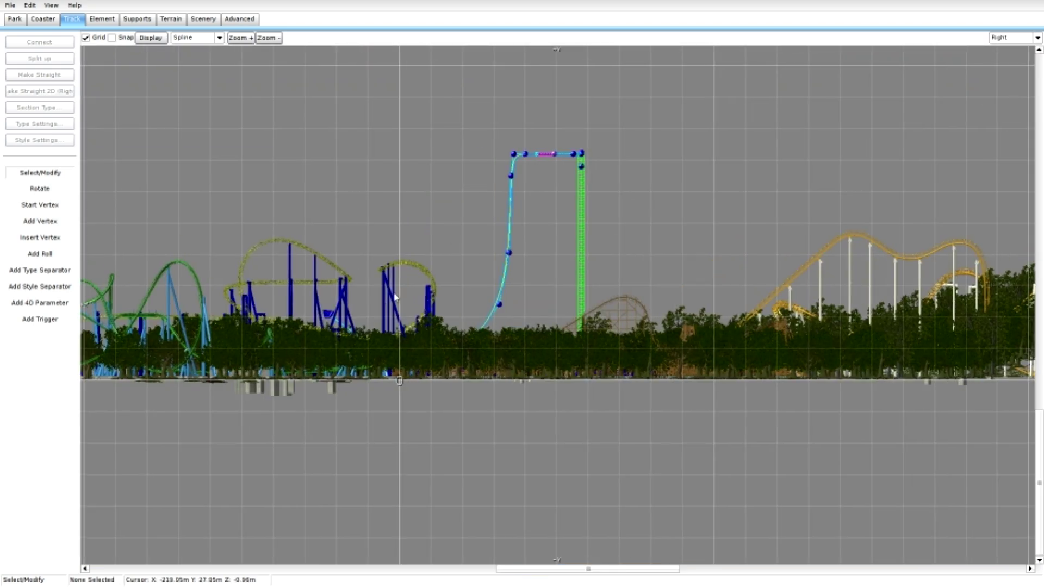
left_click_drag(305, 265, 479, 367)
left_click_drag(300, 227, 511, 348)
In the perspective view, select the lower drop and lake vertices and lower them together so the track plunges under the water
left_click(1024, 37)
left_click(1006, 94)
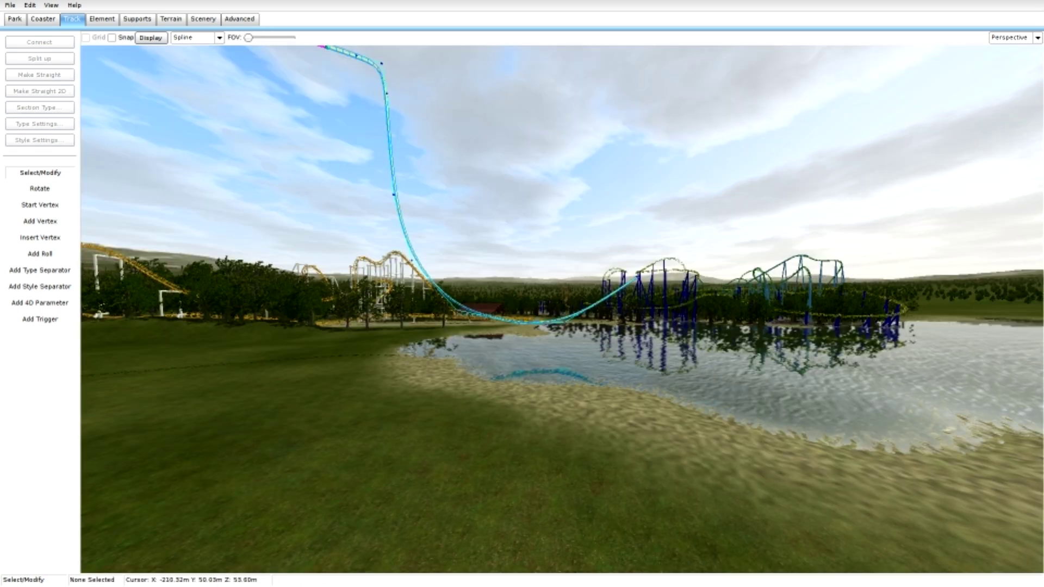
left_click_drag(374, 183, 436, 288)
left_click(458, 311, "ctrl")
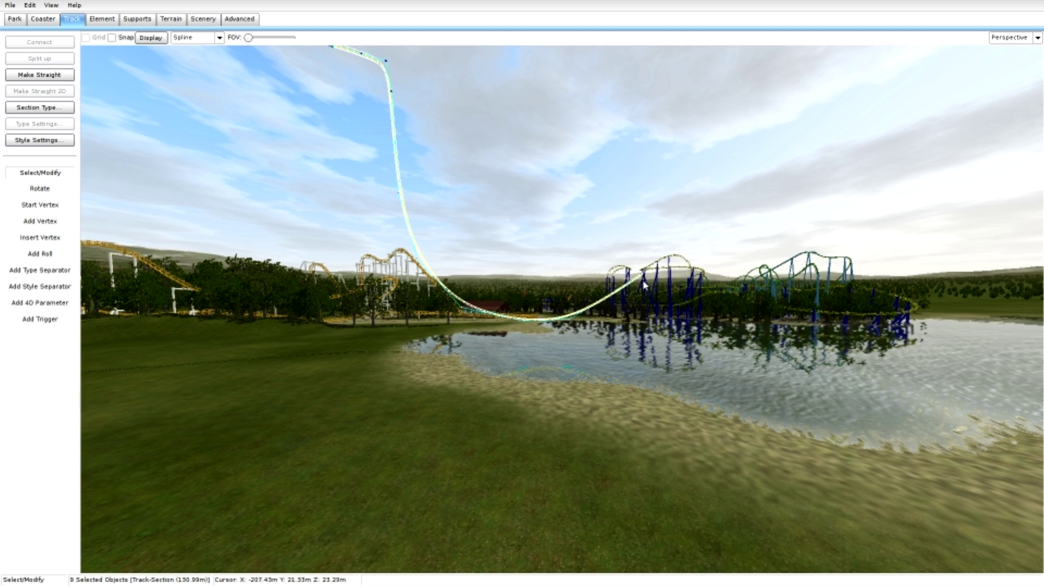
left_click_drag(644, 284, 641, 336)
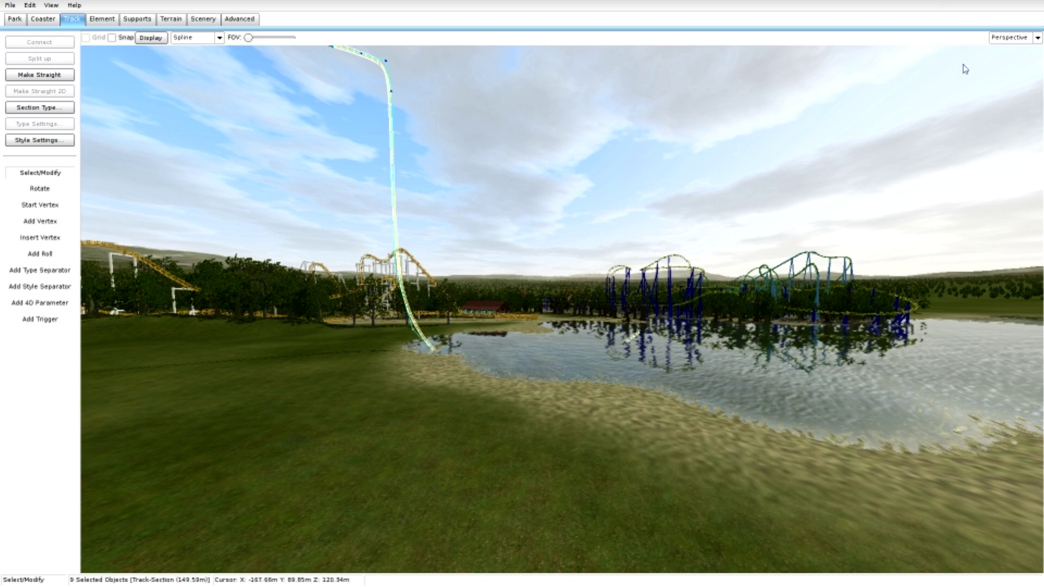
In the top view, nudge the lowered vertices slightly sideways to realign them with the start of the drop
key("w")
right_click_drag(859, 159, 951, 81)
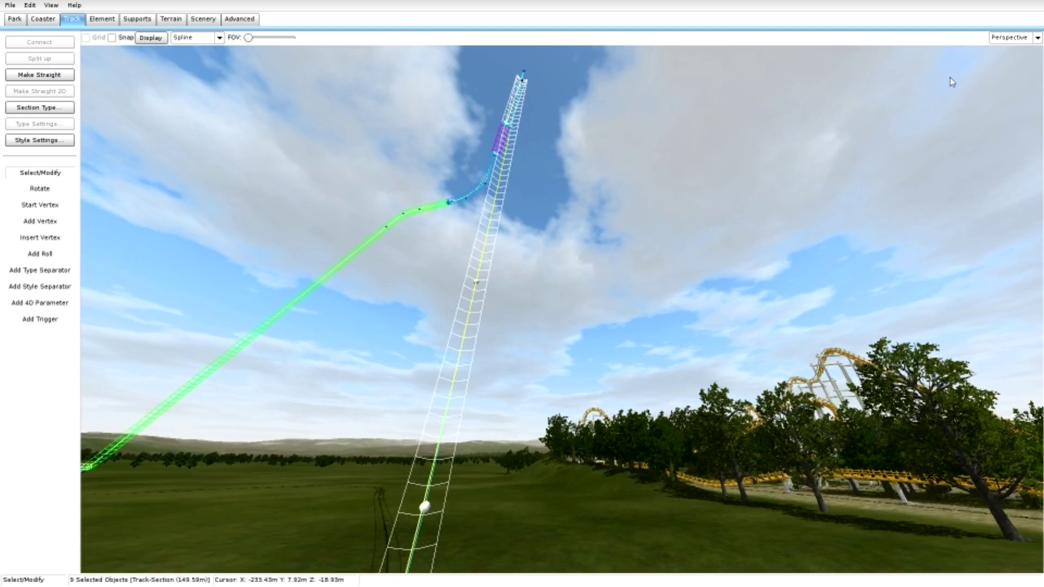
left_click(998, 38)
left_click(995, 61)
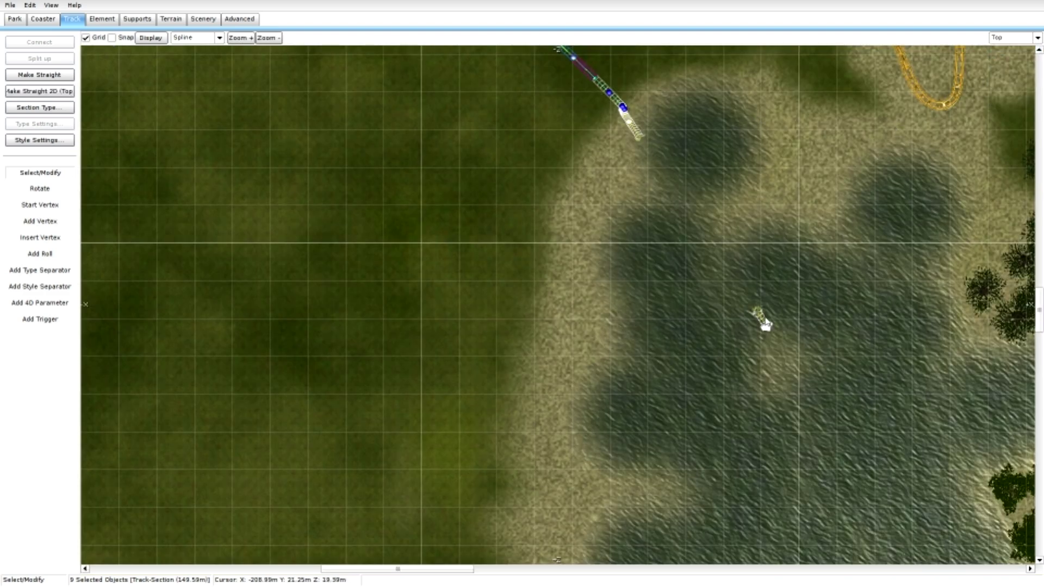
mouse_move(765, 325)
left_mouse_down()
mouse_move(764, 316)
mouse_move(772, 323)
left_mouse_up()
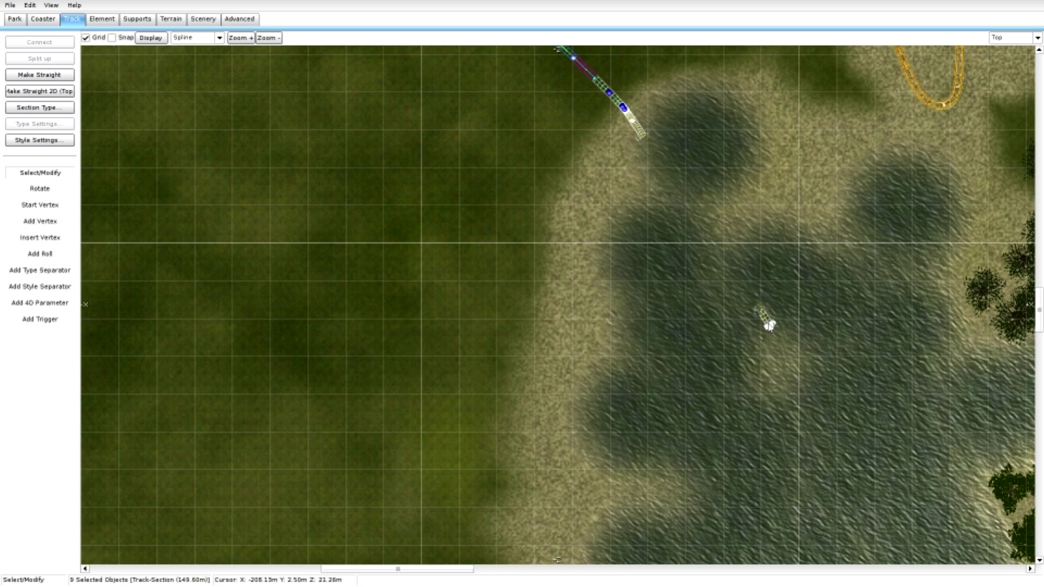
Switch to the track view and display the G-Force Comb to examine the forces along the drop
left_click(999, 39)
left_click(1000, 107)
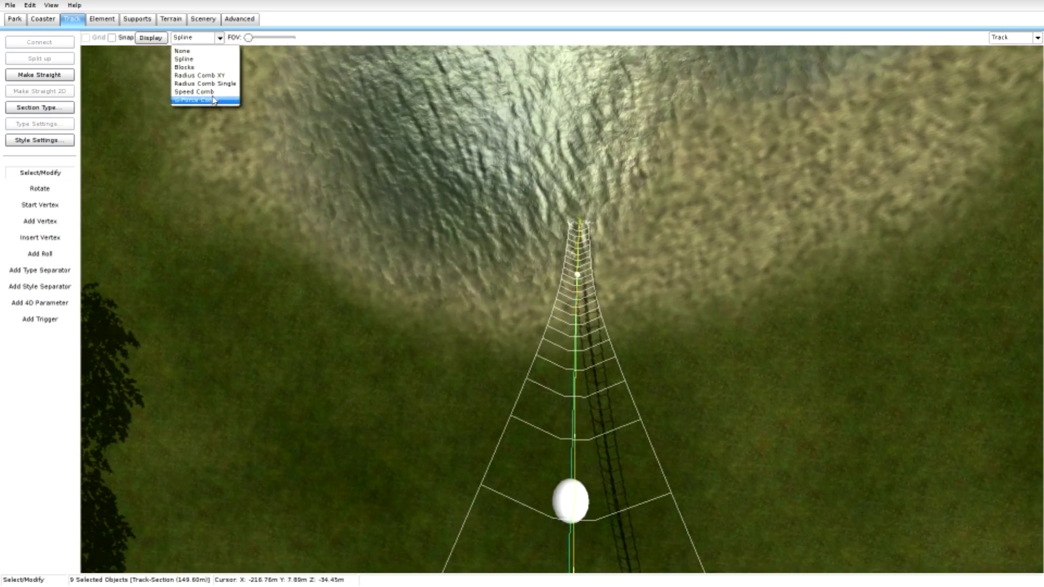
left_click(214, 100)
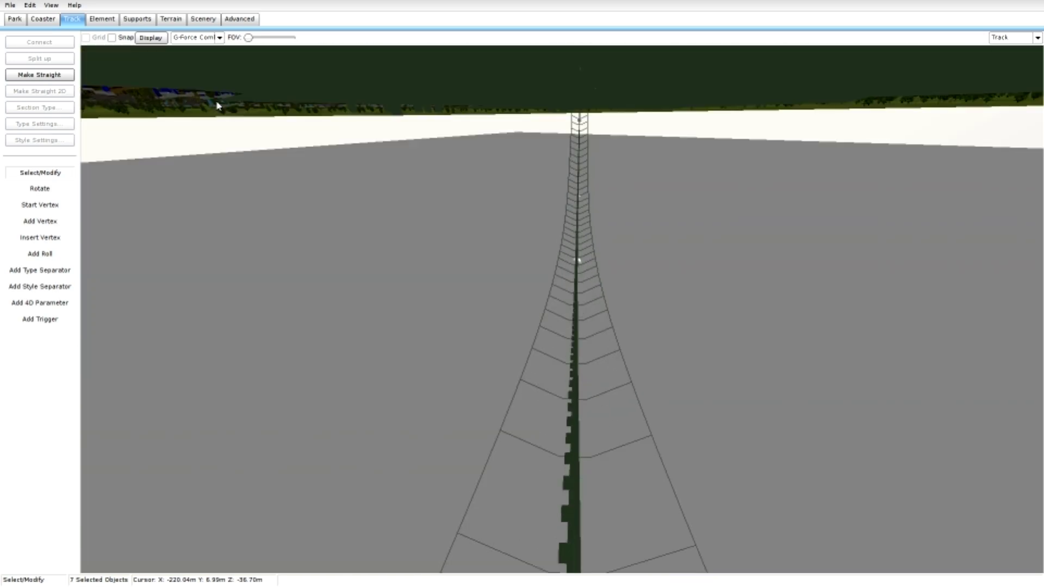
Select the vertices of the drop in the perspective view and depump them
left_click(1037, 37)
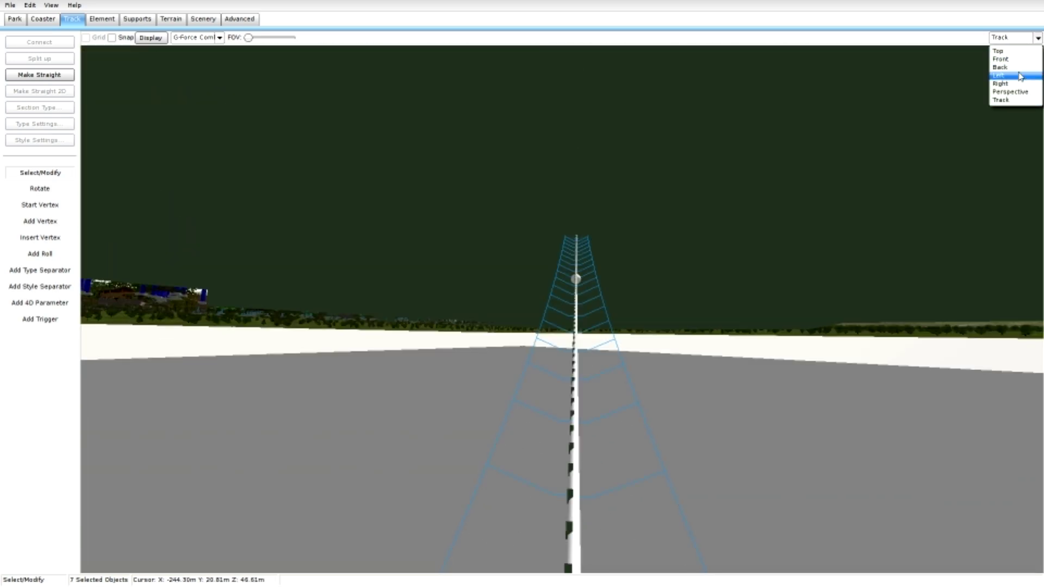
left_click(1014, 96)
right_click_drag(562, 309, 478, 348)
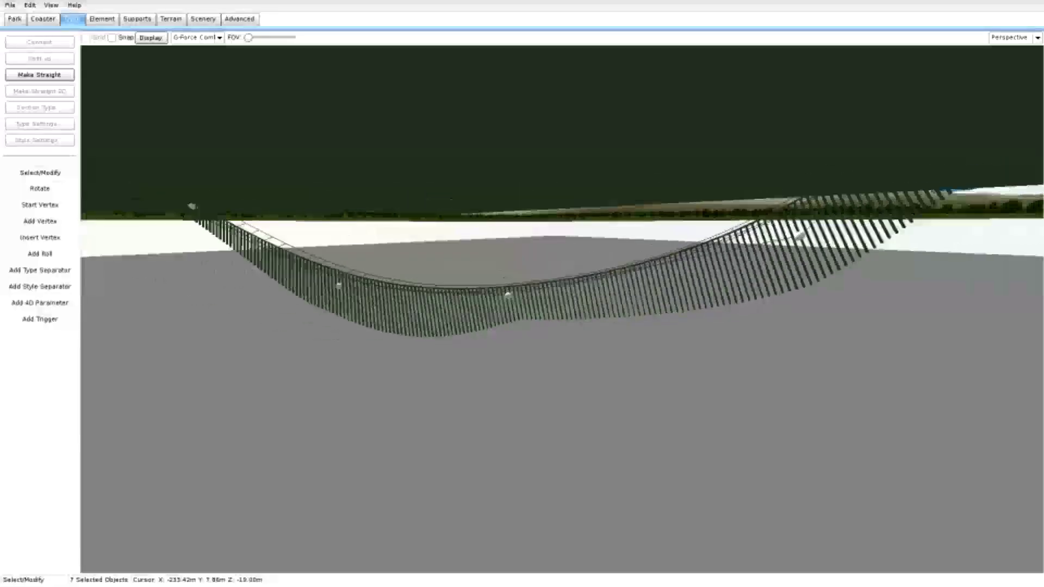
right_click_drag(479, 304, 538, 288)
left_click(541, 280)
left_click_drag(252, 71, 706, 383)
left_click(97, 20)
left_click(40, 140)
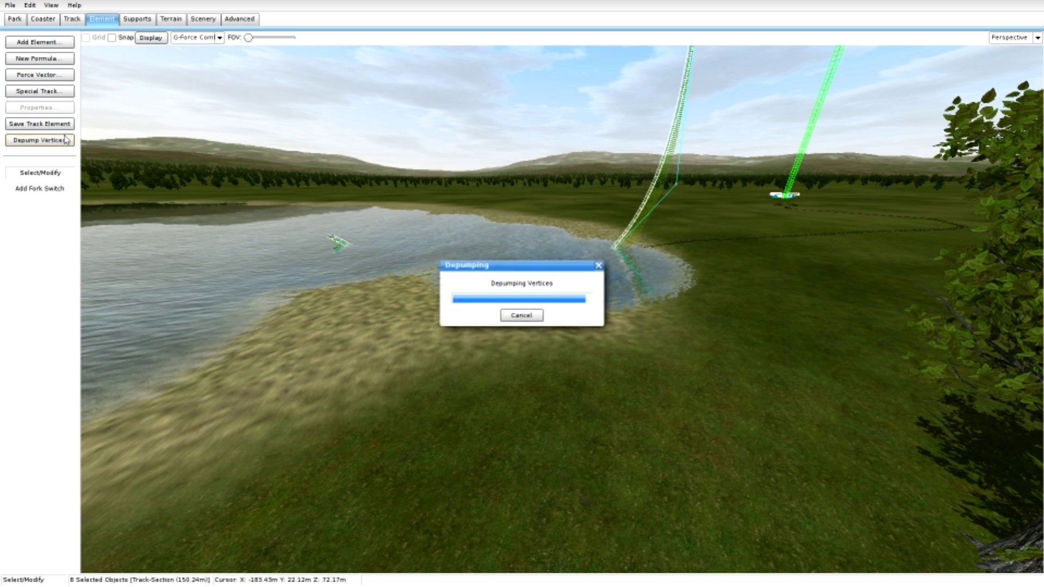
Select the vertices and separators around the head of the drop and shift them slightly back along the horizontal track
right_click_drag(670, 134, 848, 136)
key("w")
key("s")
key("w")
key("s")
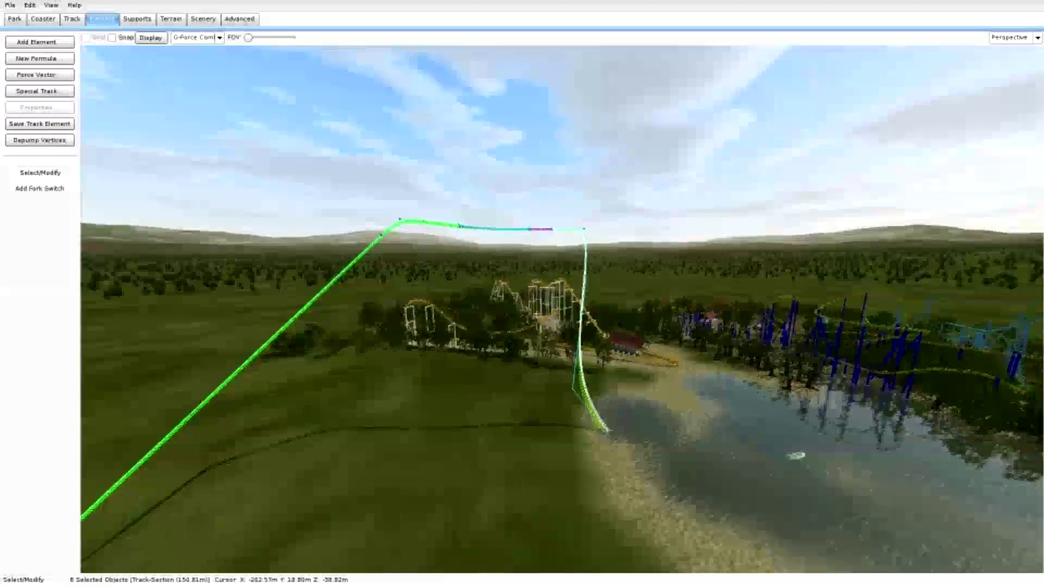
left_click_drag(545, 190, 587, 249)
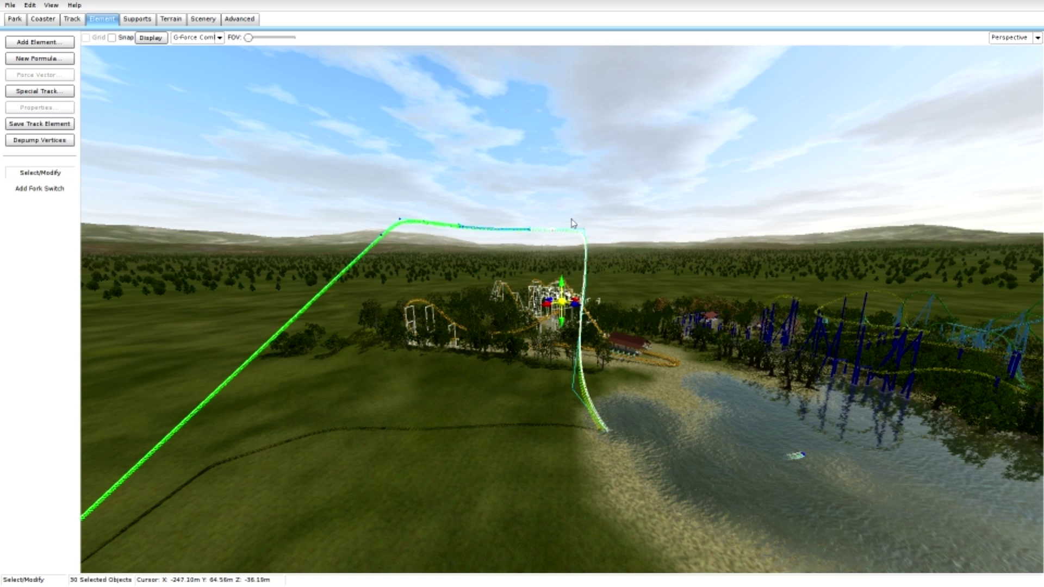
left_click_drag(552, 207, 588, 264)
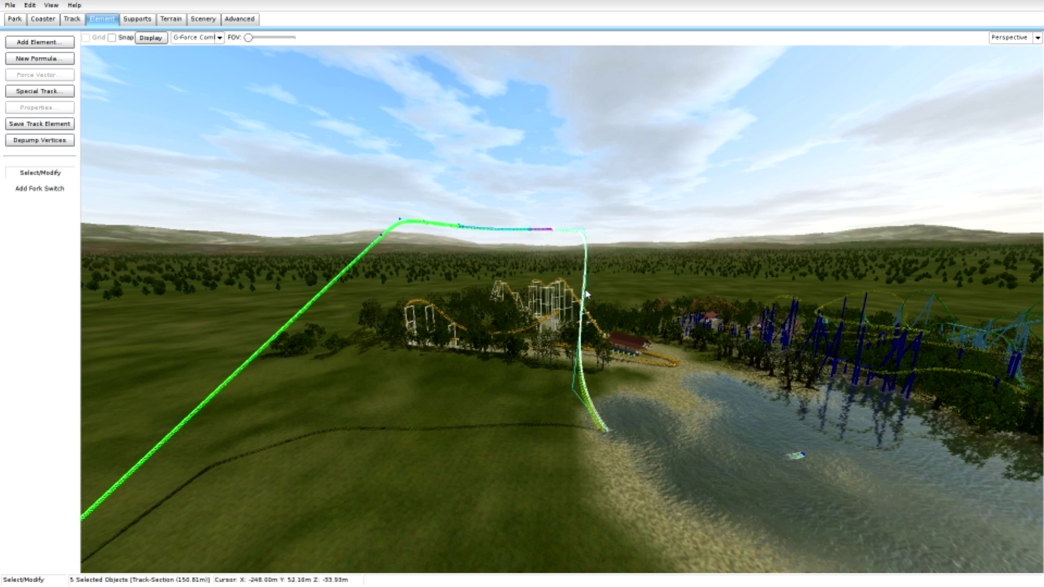
left_click(535, 235, "shift")
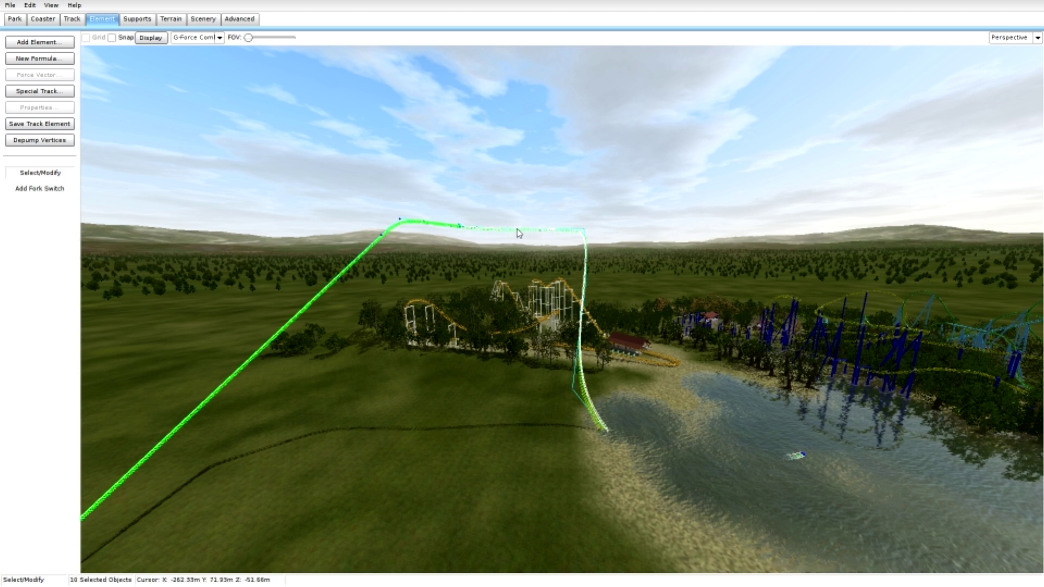
left_click_drag(585, 232, 571, 231)
left_click(928, 73)
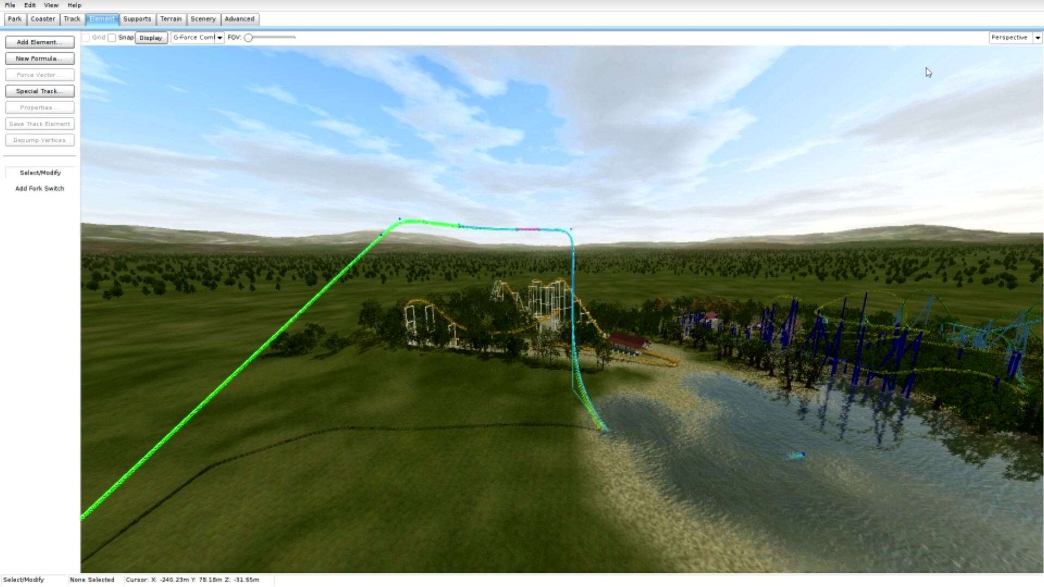
Examine from above how the vertices at the head of the drop line up with the track
left_click(1012, 37)
left_click(1005, 97)
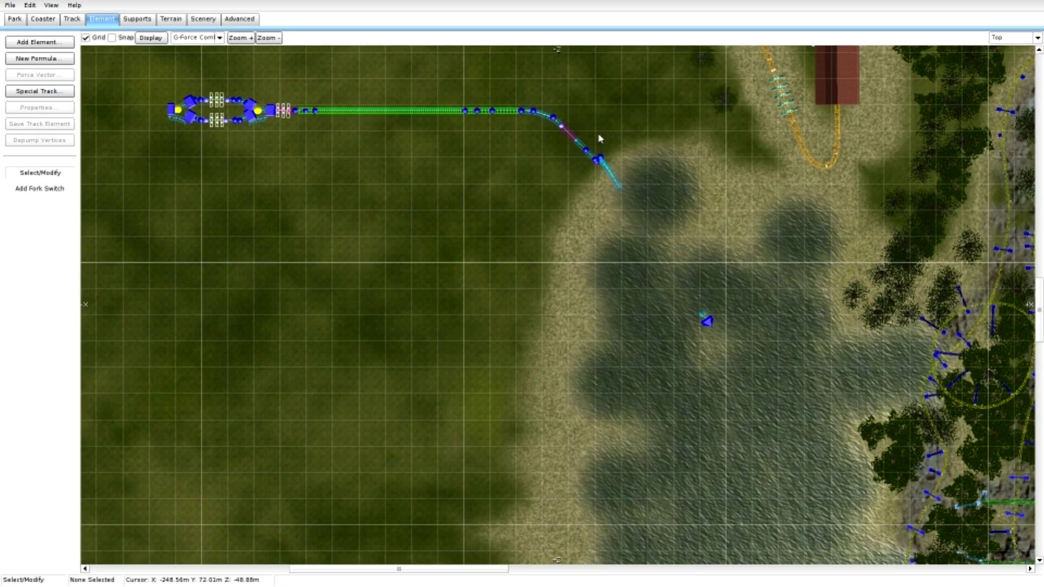
left_click(603, 162)
left_click(607, 158)
left_click(605, 159)
left_click(612, 145)
scroll(557, 260, "up", 5)
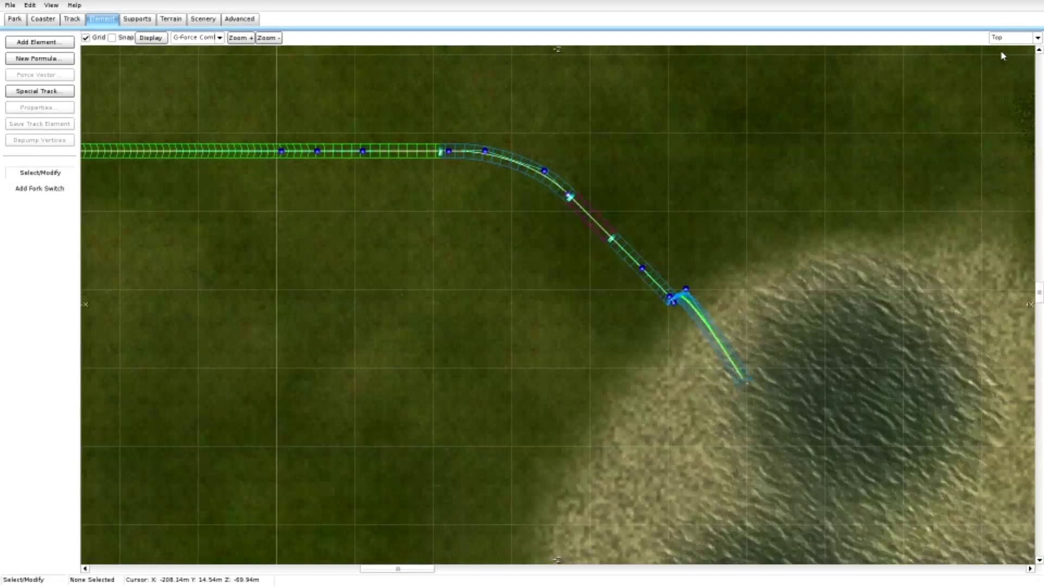
Add a type separator where the horizontal track bends into the drop and slide it slightly down the curve
left_click(1010, 37)
left_click(1002, 96)
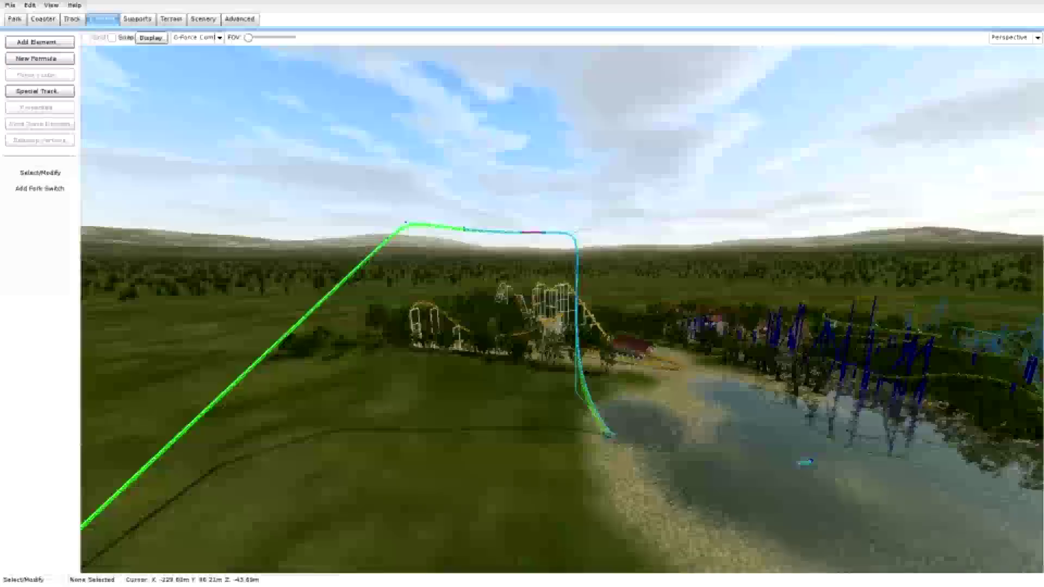
key("w")
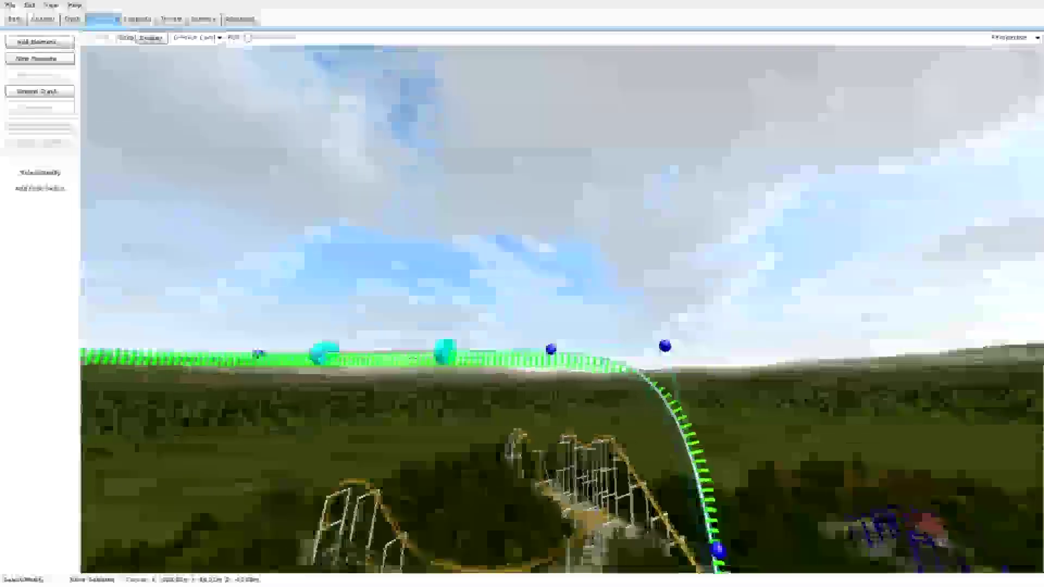
key("w")
left_click(72, 19)
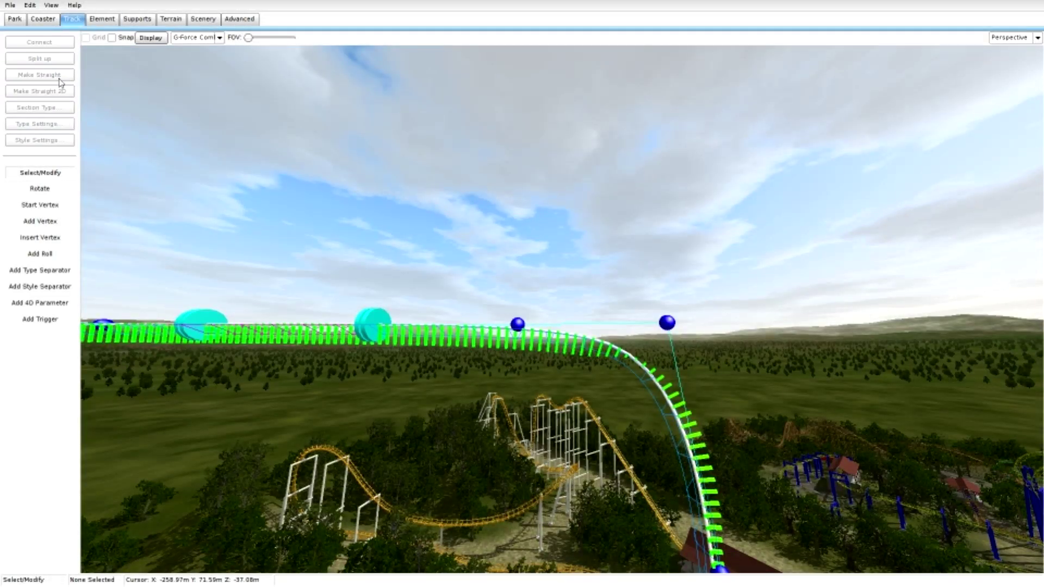
left_click(59, 270)
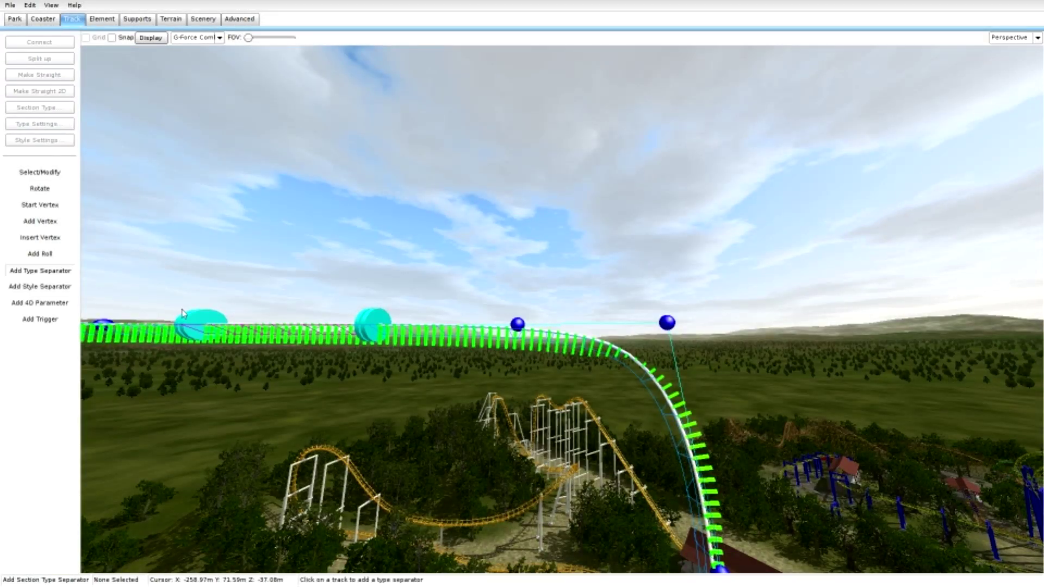
left_click(613, 351)
left_click(18, 175)
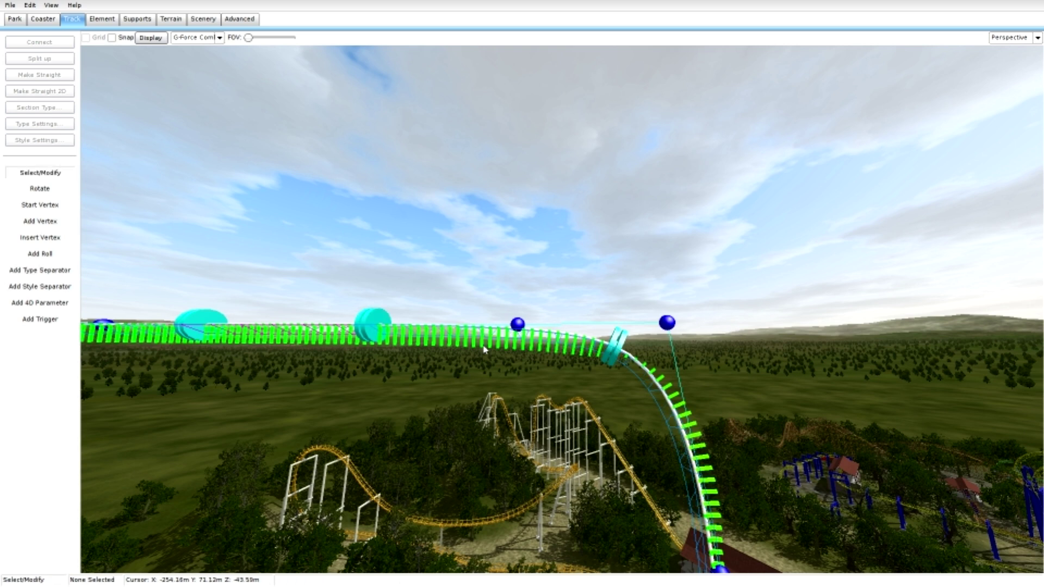
left_click_drag(613, 350, 630, 371)
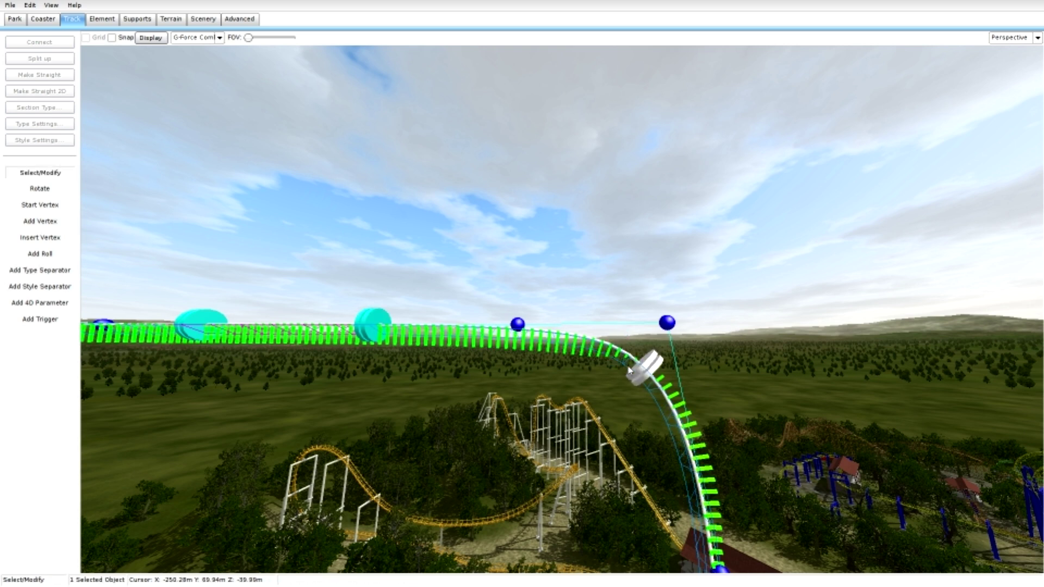
Make the short section before the drop a Lift with Dive Coaster Drop Release Mode and a Silent Motor
left_click(625, 369)
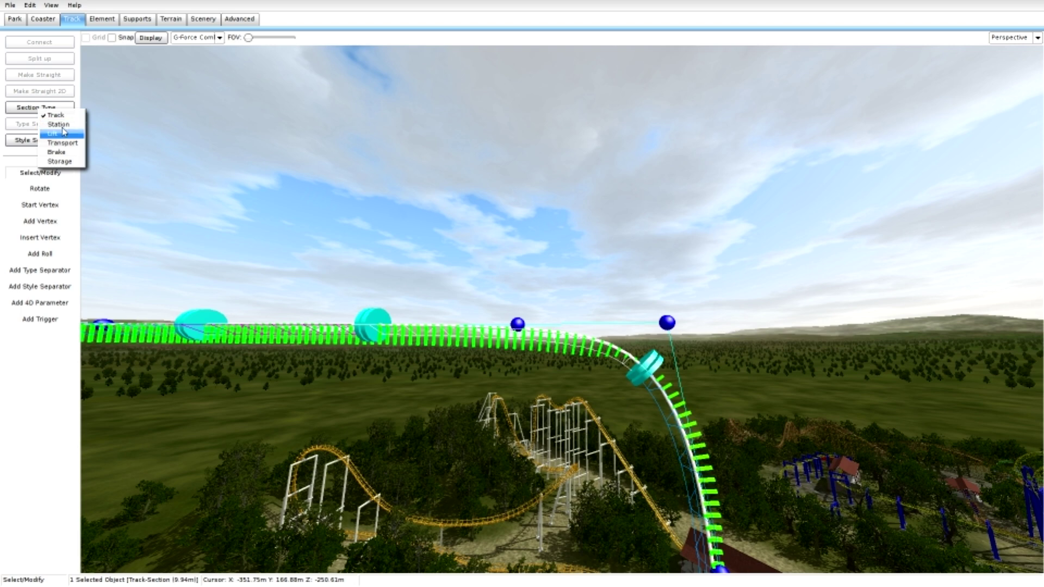
left_click(59, 133)
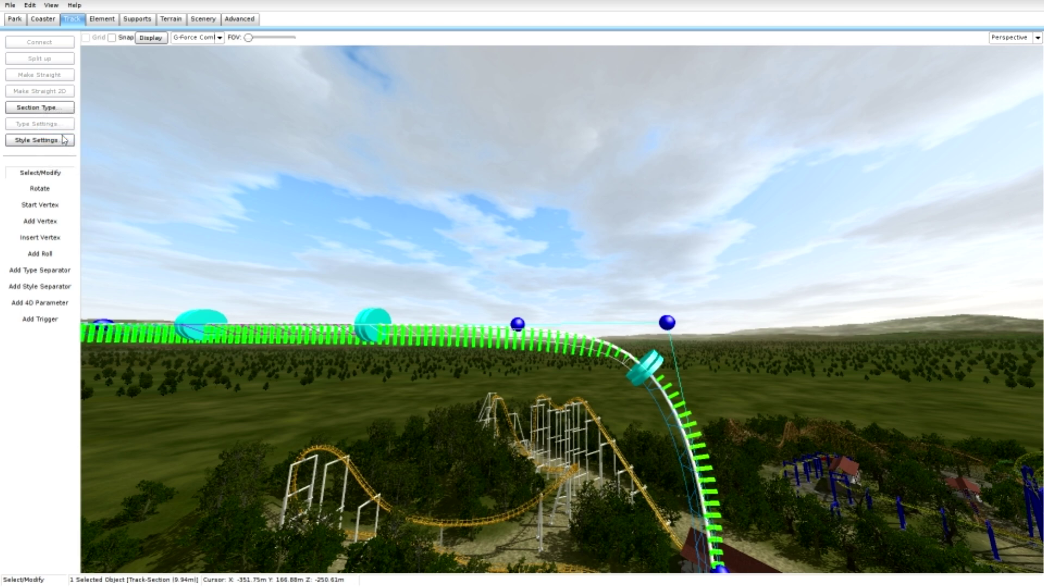
double_click(565, 353)
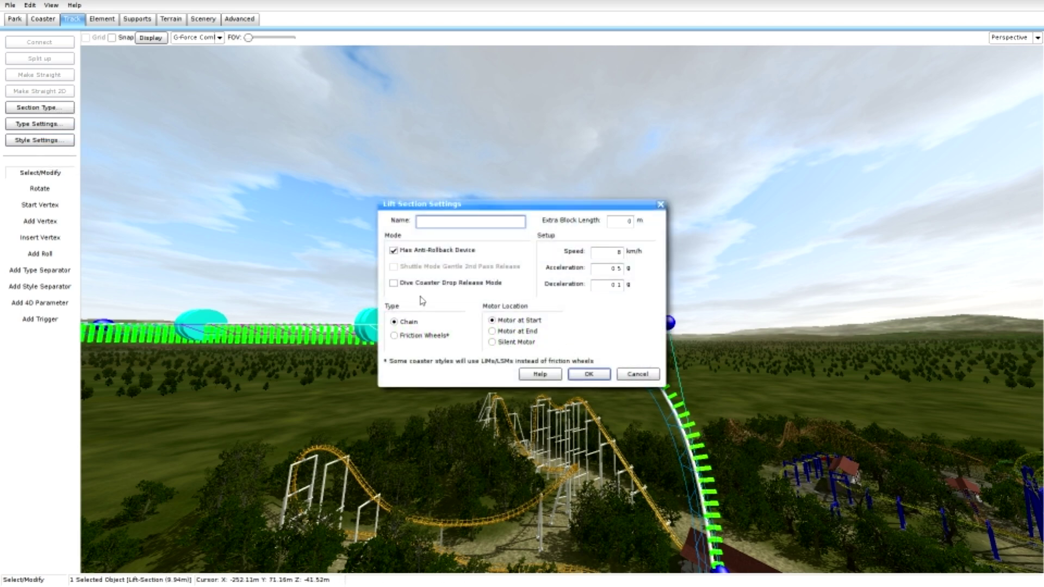
left_click(392, 284)
left_click(496, 342)
left_click(592, 374)
left_click(687, 273)
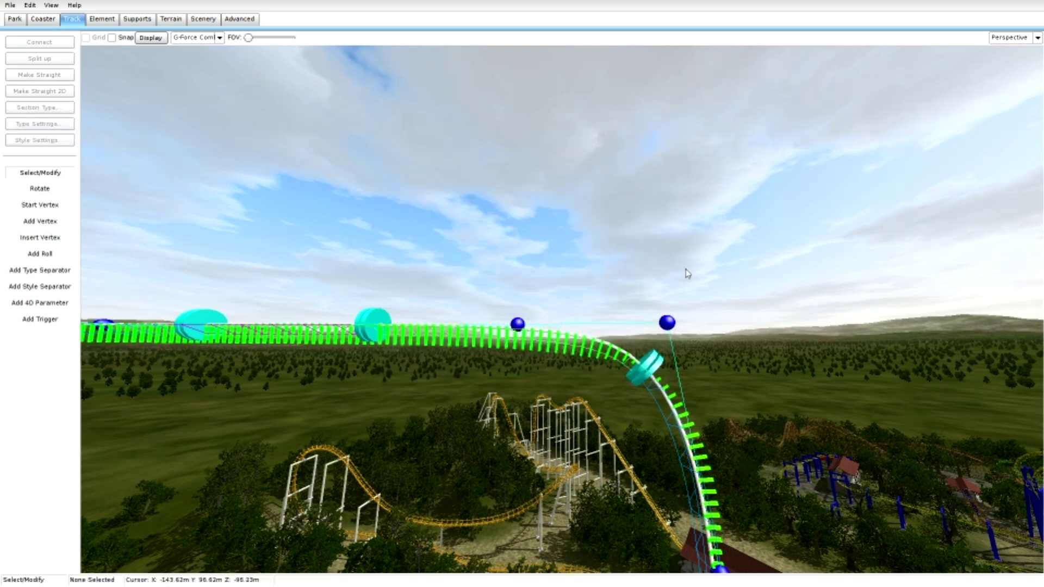
Add a style separator where the drop enters the lake, and pull the track's end vertex up out of the water
mouse_move(687, 272)
right_mouse_down()
mouse_move(457, 277)
mouse_move(701, 280)
mouse_move(680, 328)
mouse_move(718, 273)
mouse_move(692, 226)
mouse_move(471, 266)
mouse_move(543, 205)
mouse_move(515, 207)
mouse_move(673, 270)
right_mouse_up()
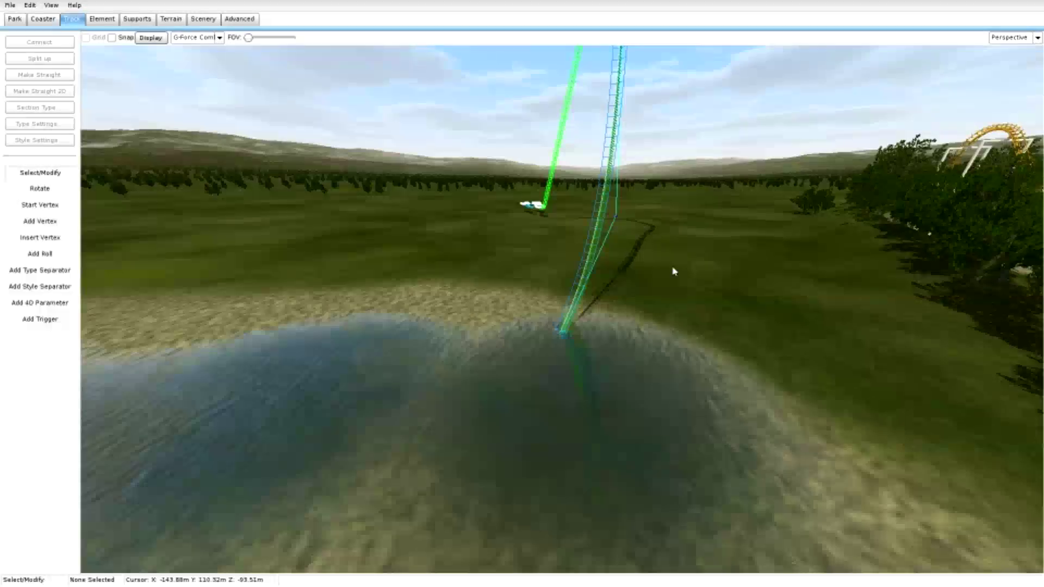
left_click(62, 287)
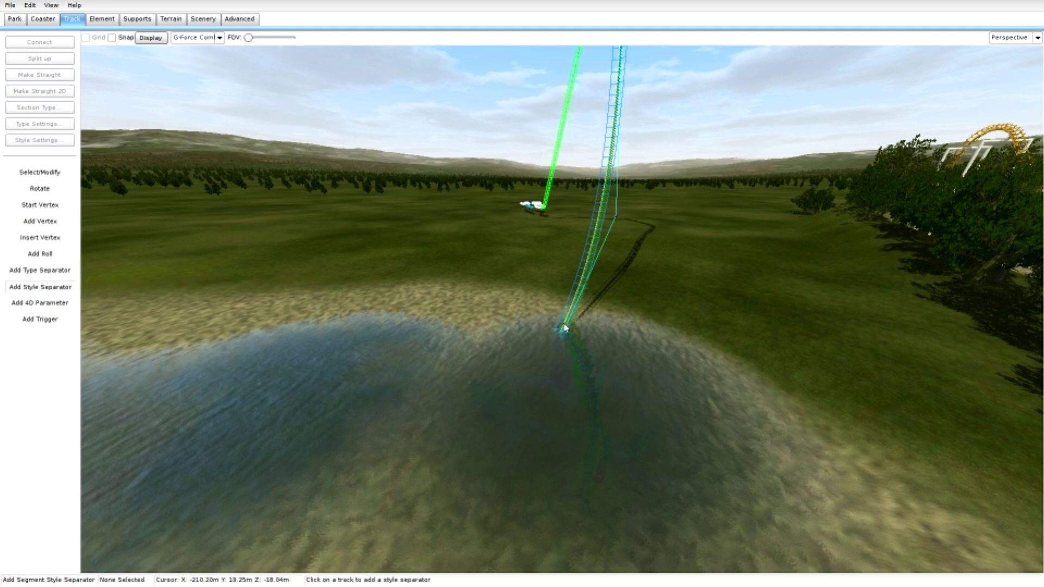
right_click_drag(565, 328, 331, 328)
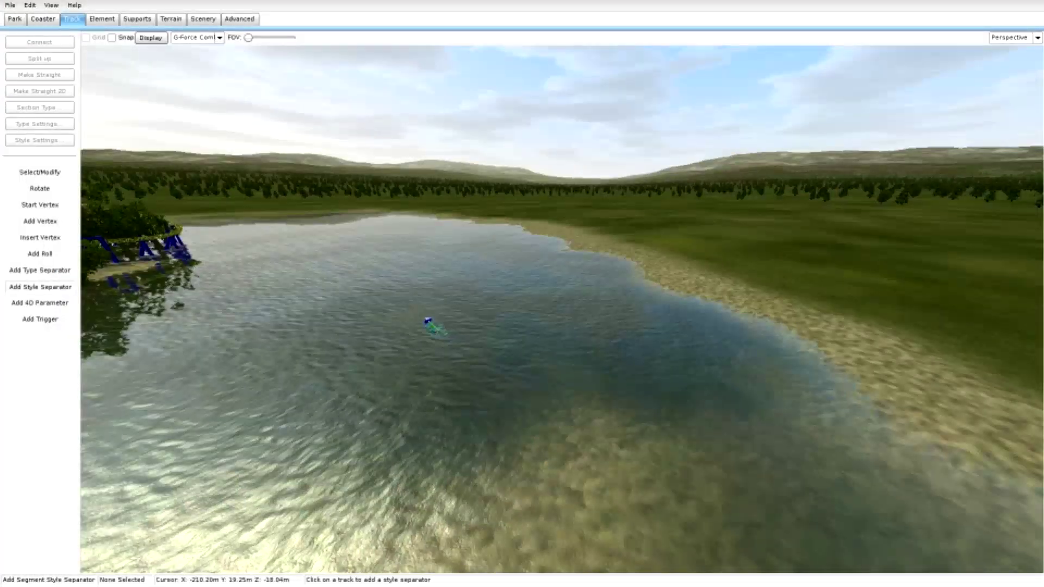
key("Escape")
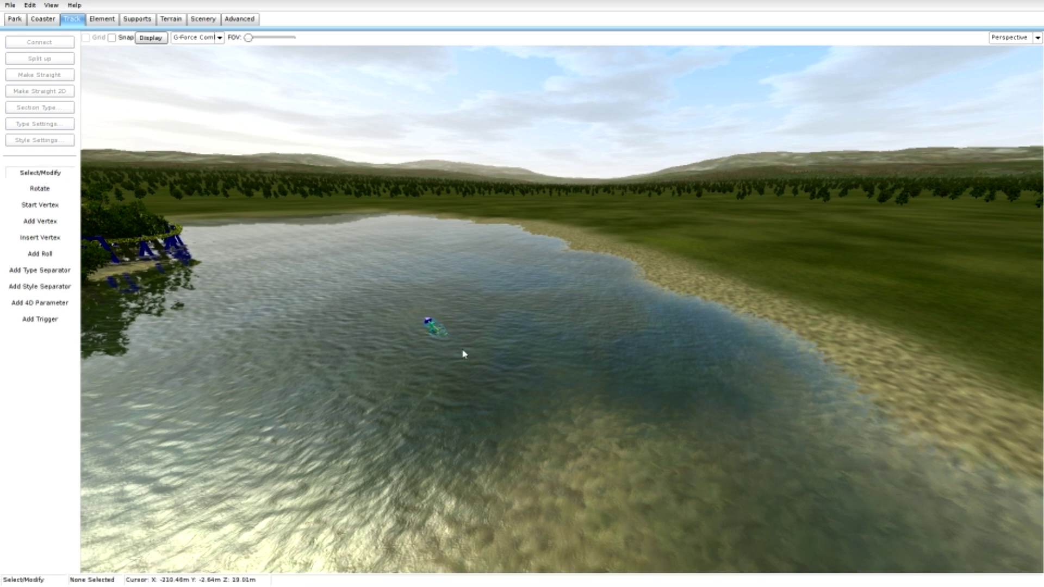
left_click(426, 323)
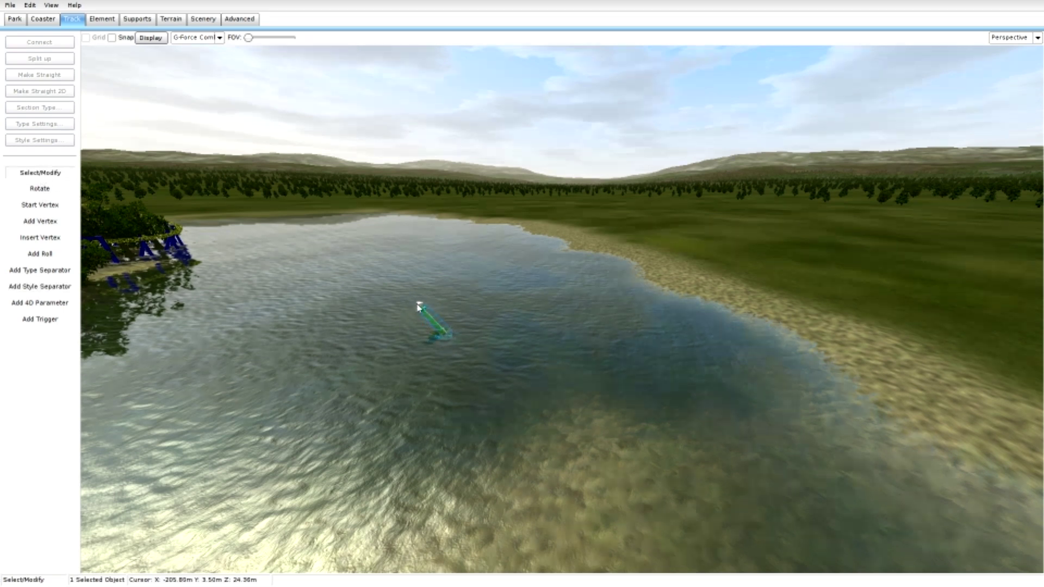
right_click_drag(419, 304, 436, 337)
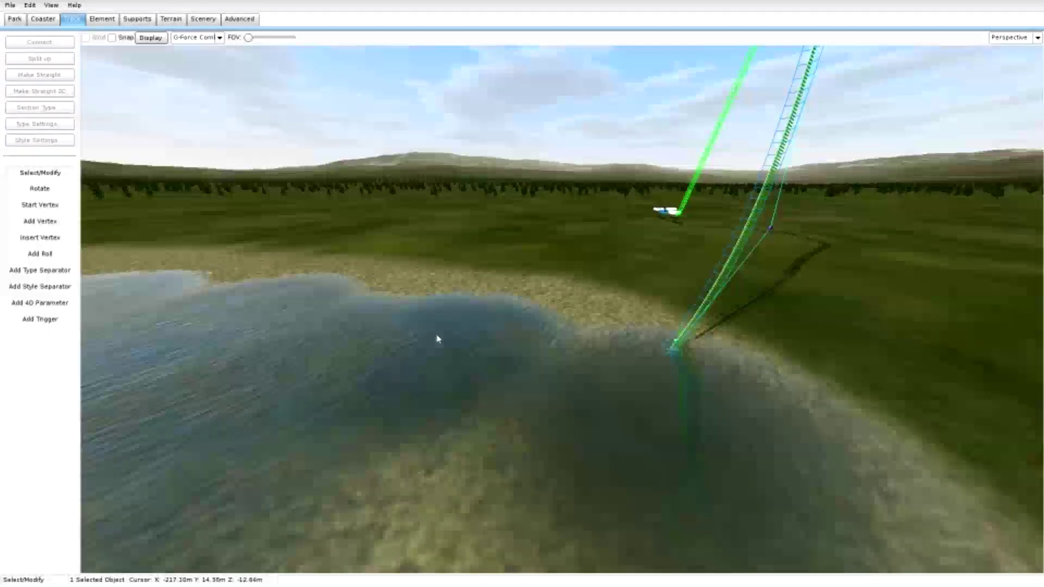
Give the submerged track segment a Round Concrete tunnel and slide its style separator slightly up the drop
left_click(670, 346)
double_click(669, 346)
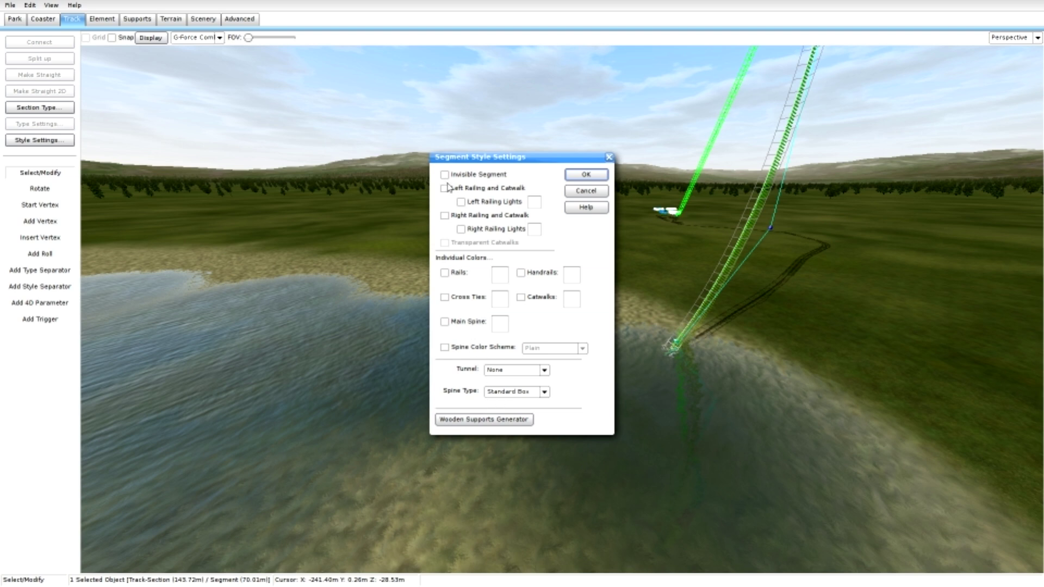
left_click(510, 370)
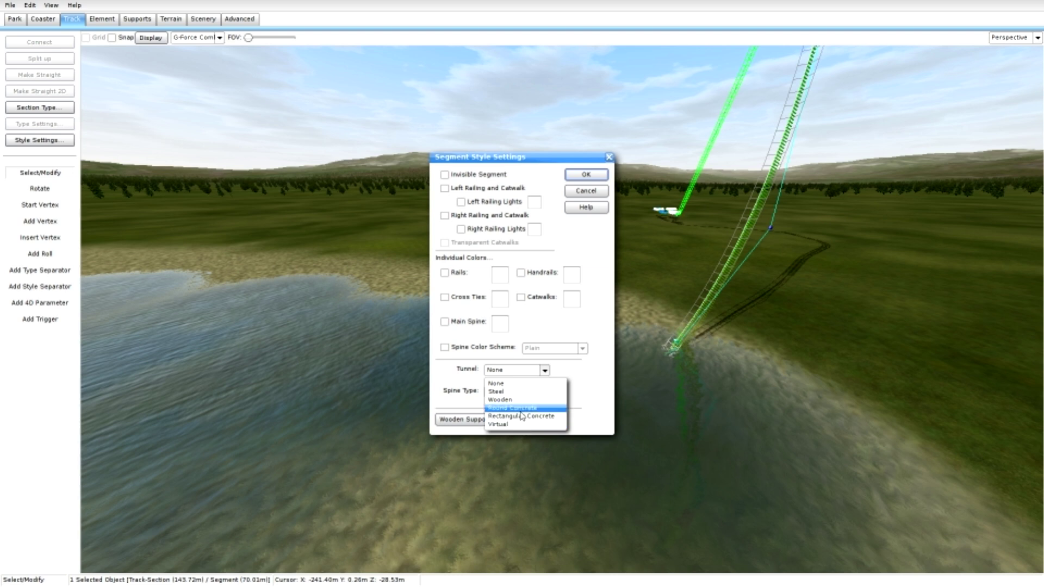
left_click(512, 408)
key("Return")
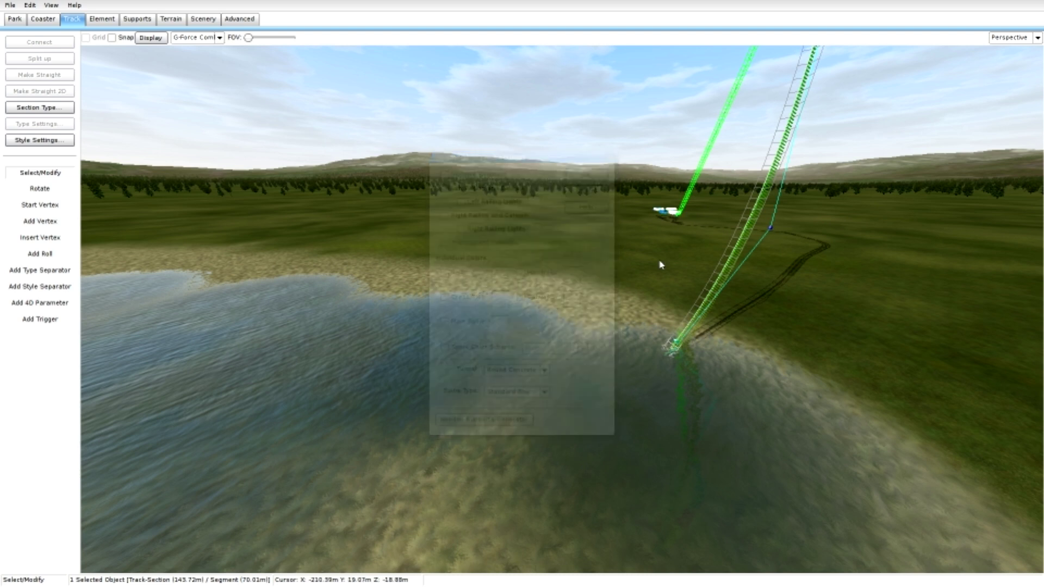
left_click(677, 345)
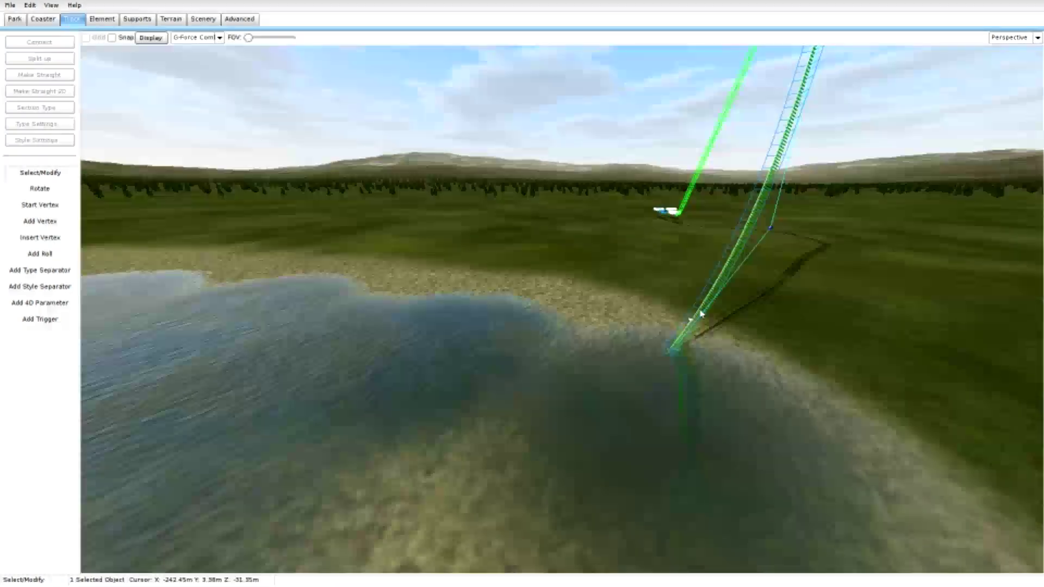
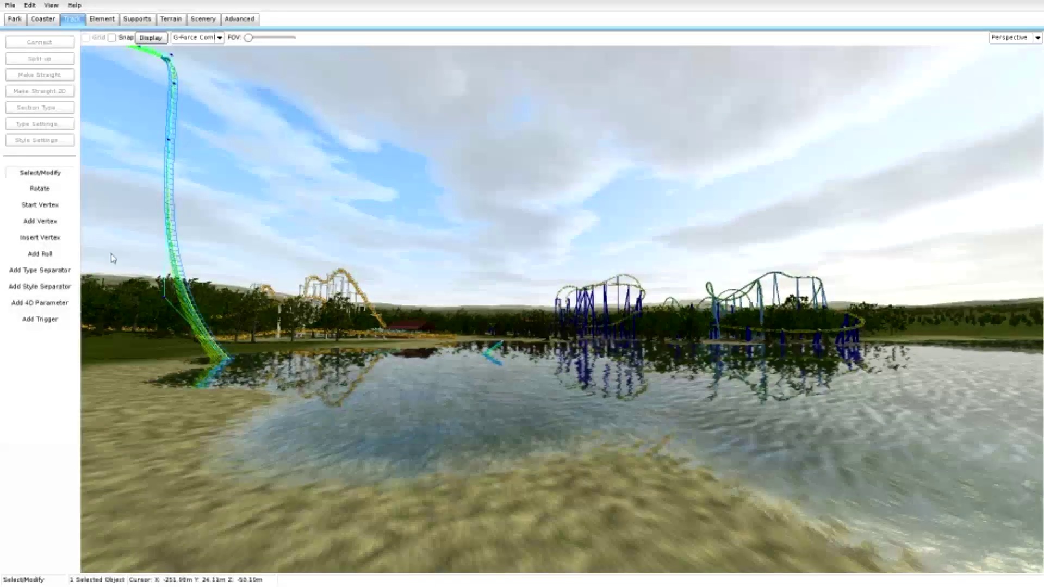
Extend the track from the lake exit with four vertices climbing and curving back, and add a roll point near its base
left_click(39, 221)
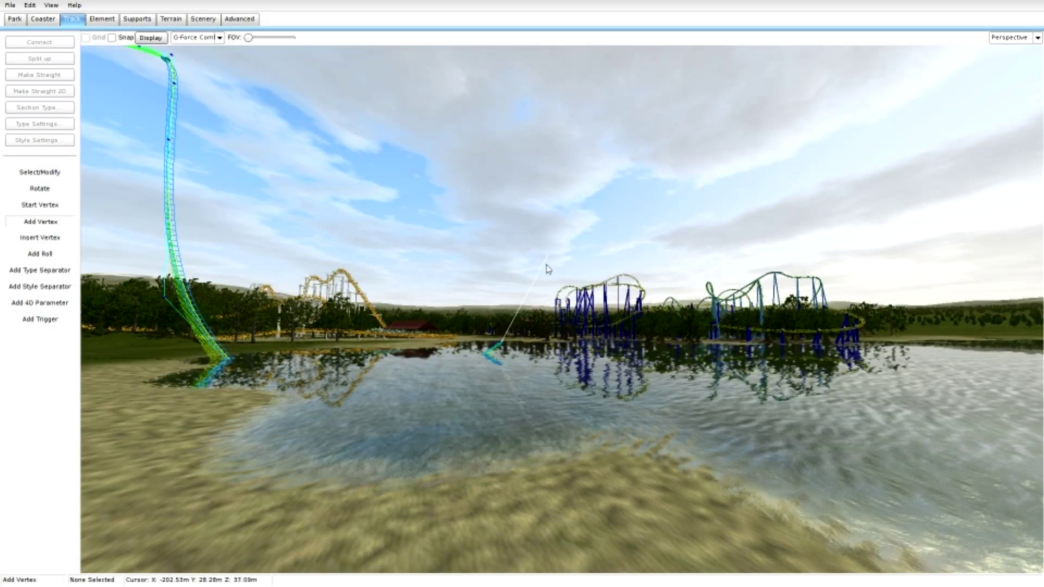
left_click(550, 194)
left_click(507, 139)
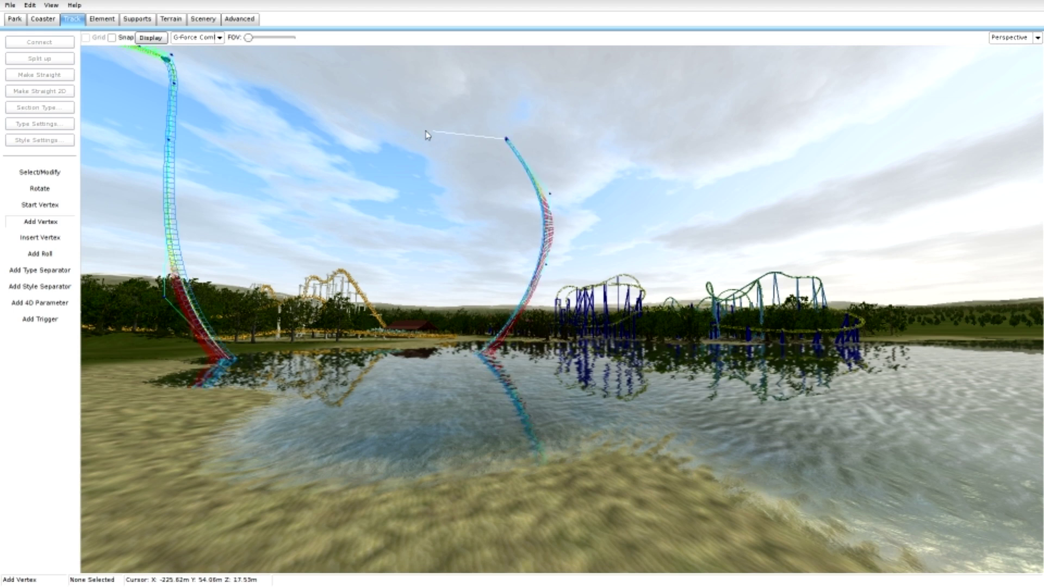
left_click(424, 131)
left_click(67, 256)
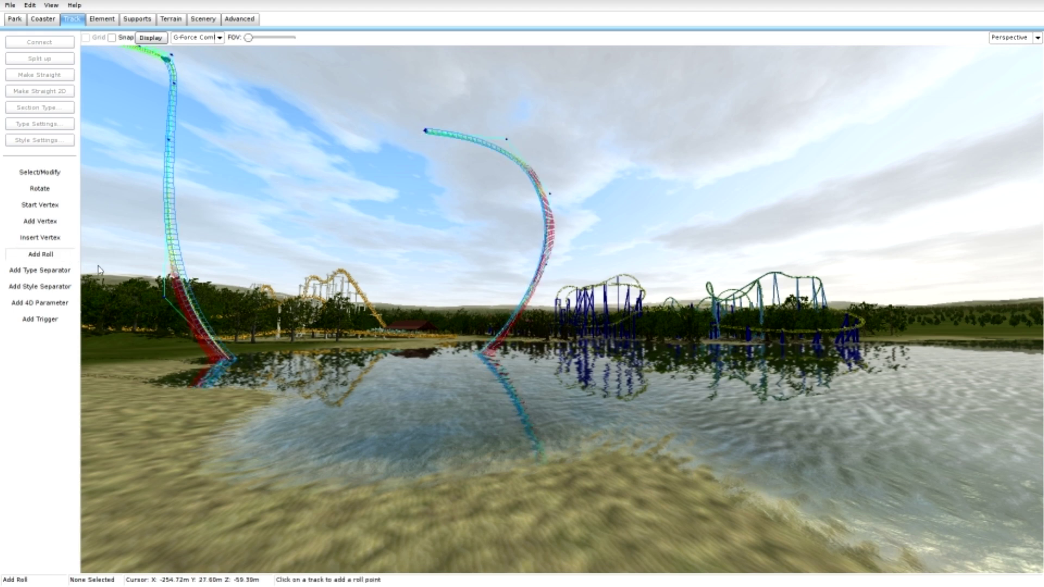
left_click(511, 327)
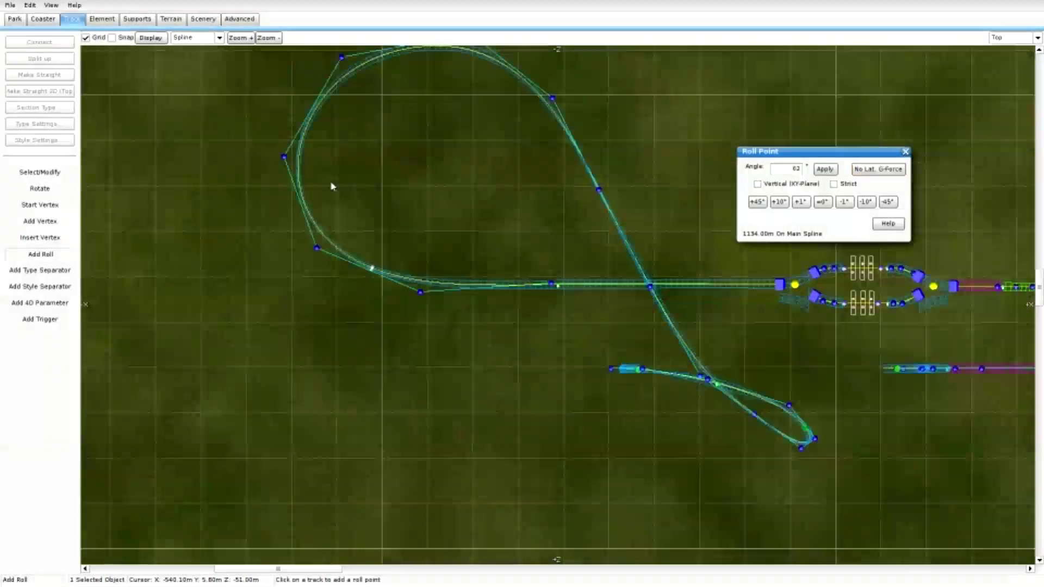
Add roll points around the wide turnaround and back along the straight towards the curved climb, applying No Lat. G-Force to the banked ones
left_click(873, 171)
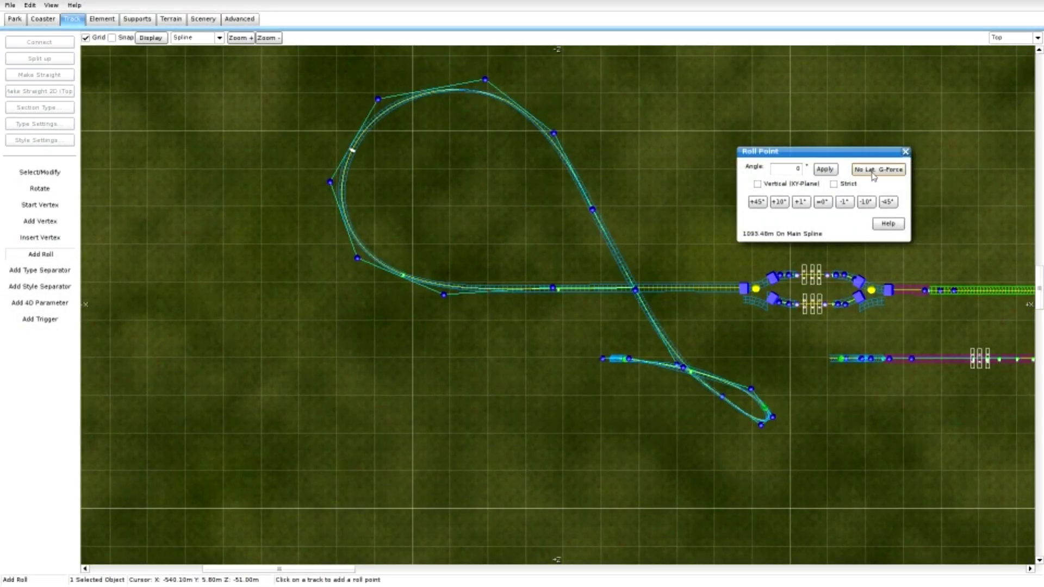
left_click(517, 109)
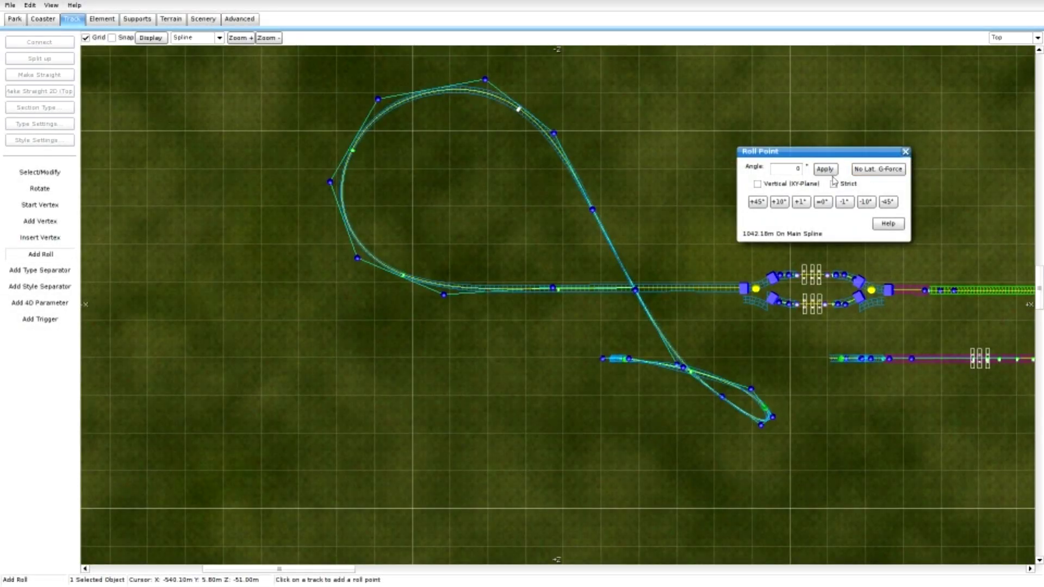
left_click(605, 234)
left_click(655, 326)
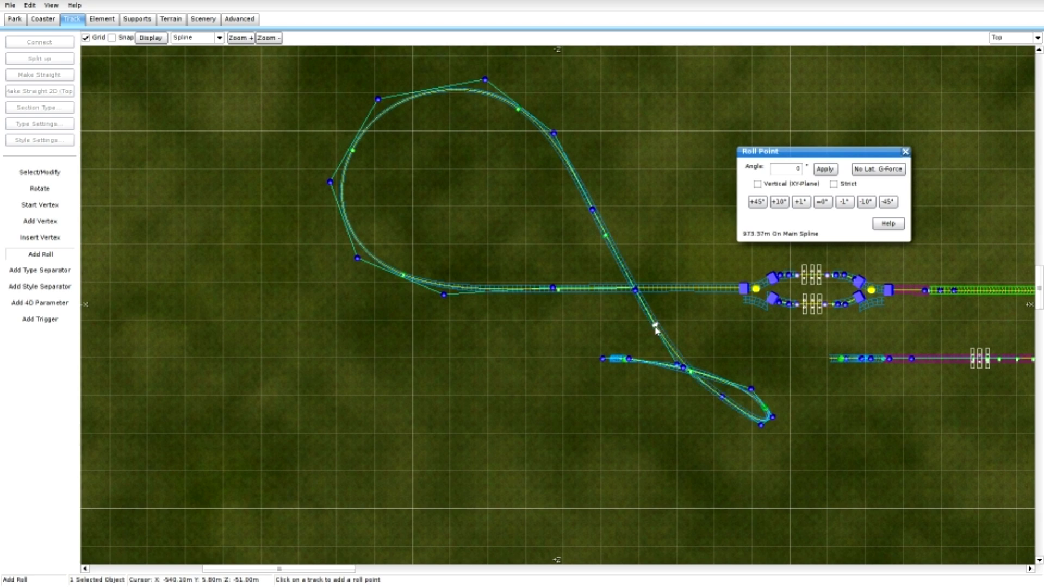
left_click(856, 169)
left_click(729, 401)
left_click(49, 172)
Insert a vertex on the straight track just before the station's fork switch
scroll(328, 256, "up", 5)
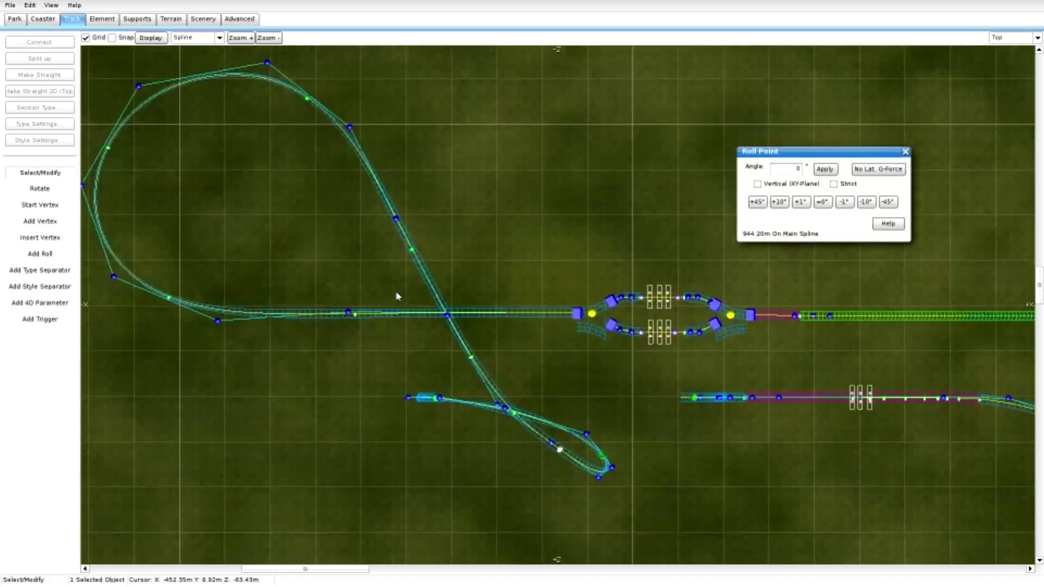
scroll(500, 331, "up", 1)
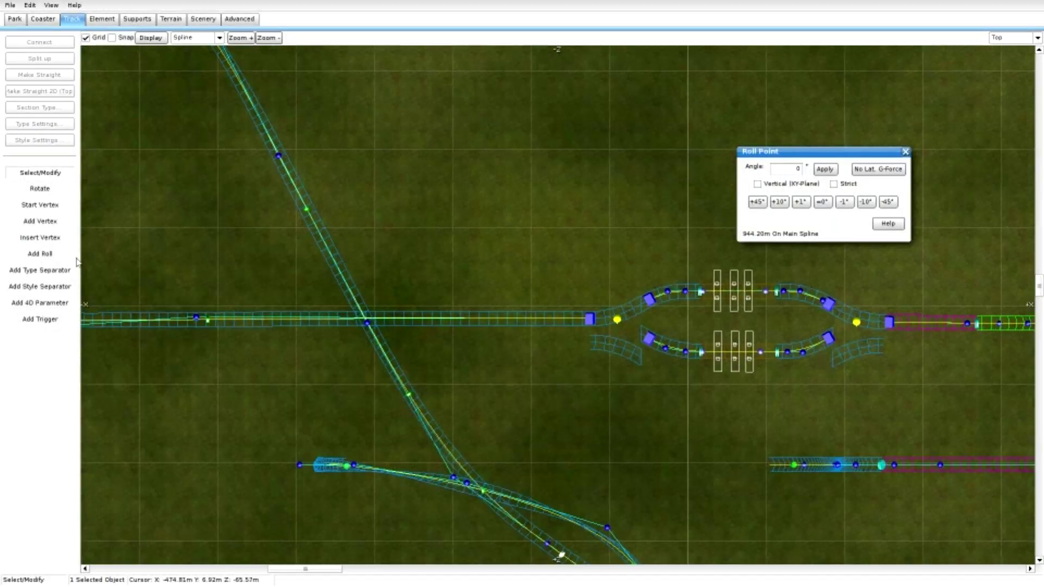
scroll(356, 295, "up", 1)
left_click(567, 324)
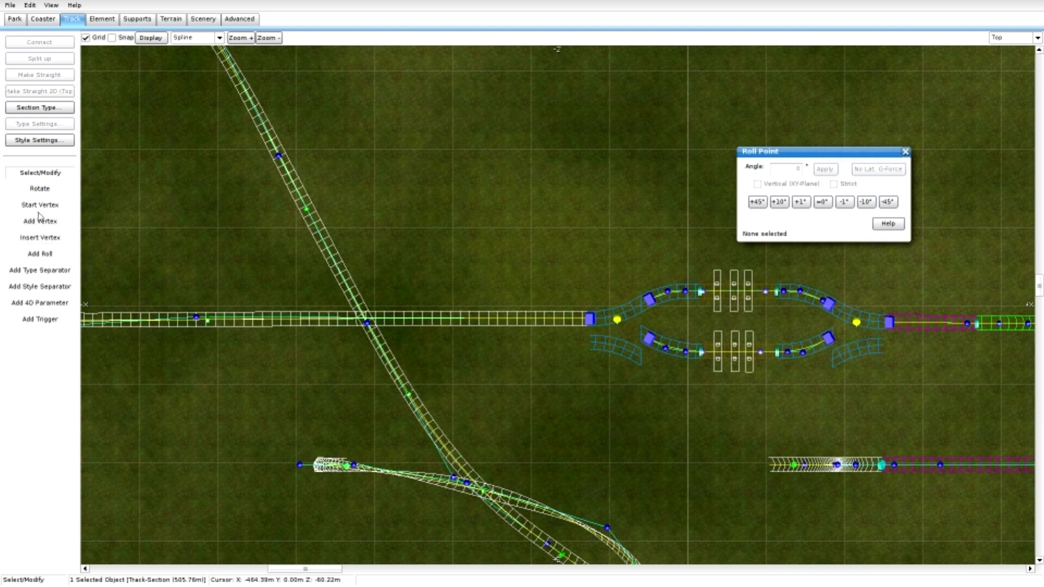
left_click(49, 237)
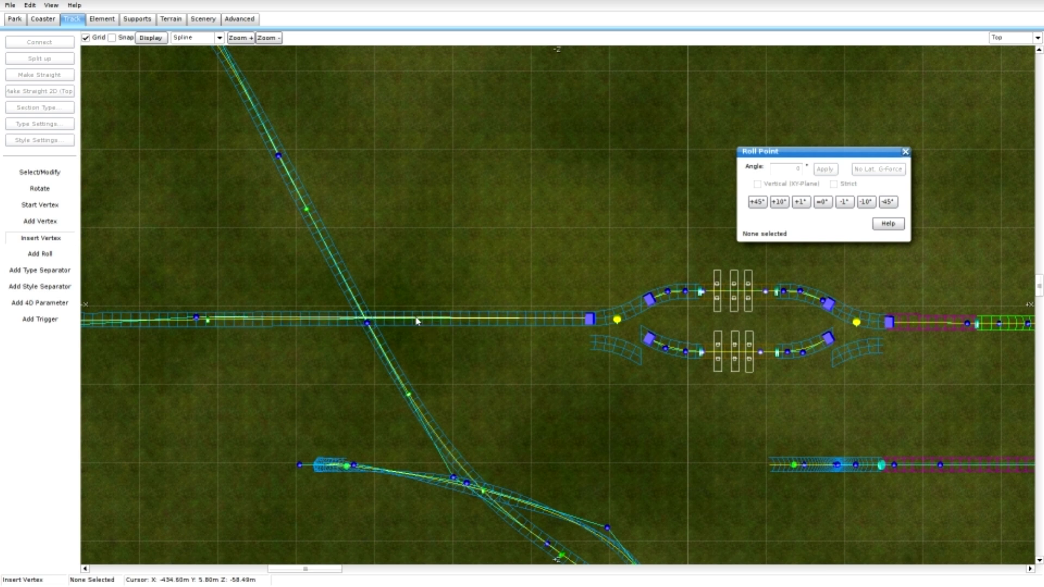
left_click(464, 321)
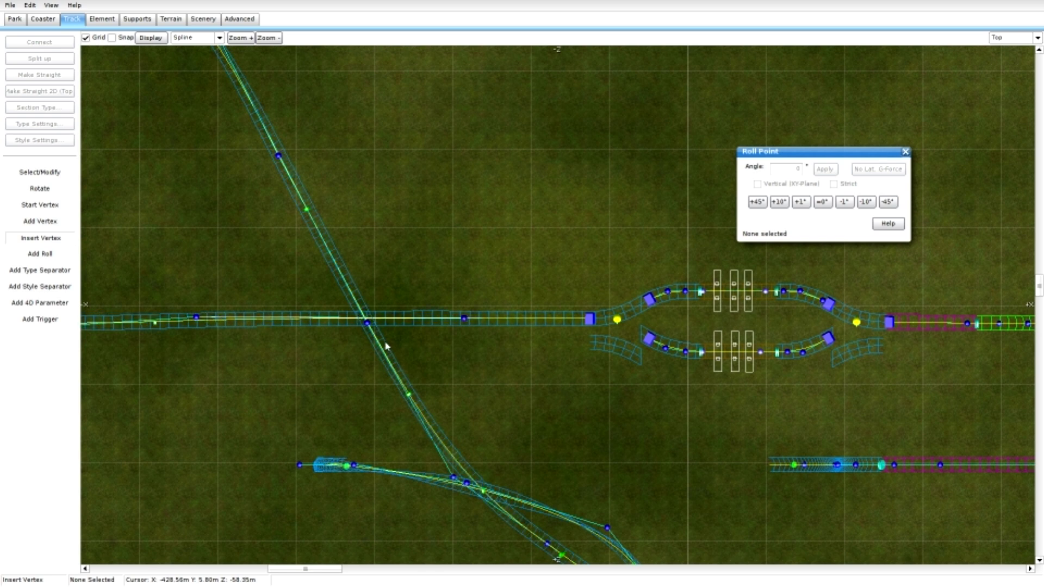
Split the track at the inserted vertex and move the station-side end close to the fork switch, leaving a gap
left_click(60, 173)
left_click(467, 321)
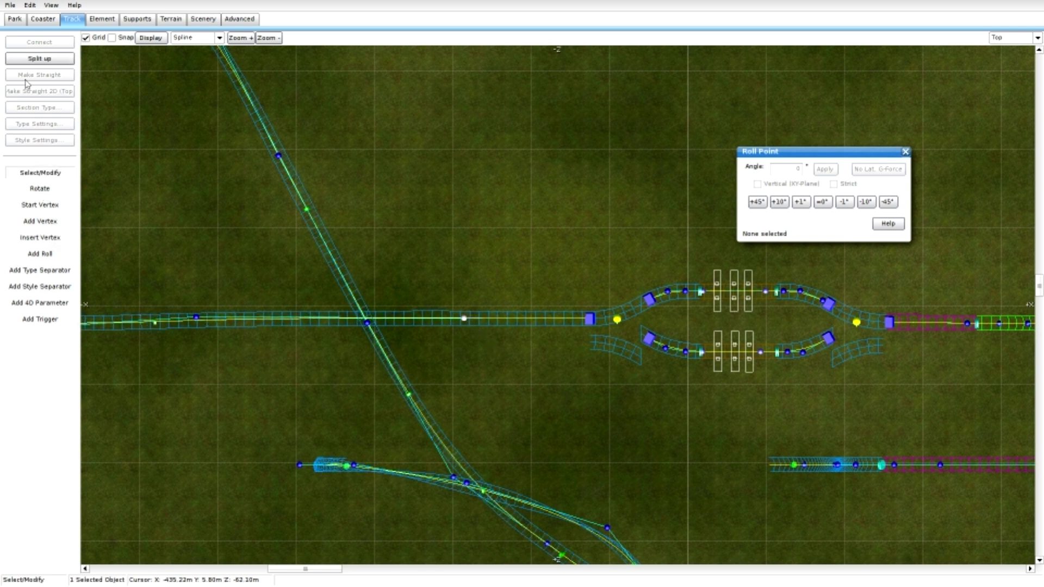
left_click(40, 58)
left_click_drag(468, 302, 569, 295)
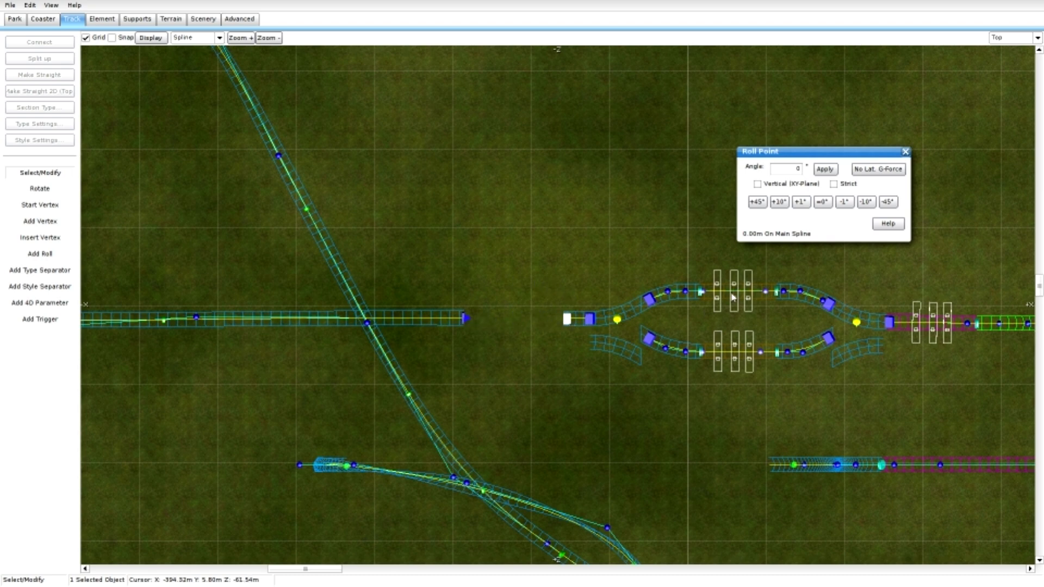
Place a Transfer Table special track just above the gap in the main track
scroll(571, 344, "up", 3)
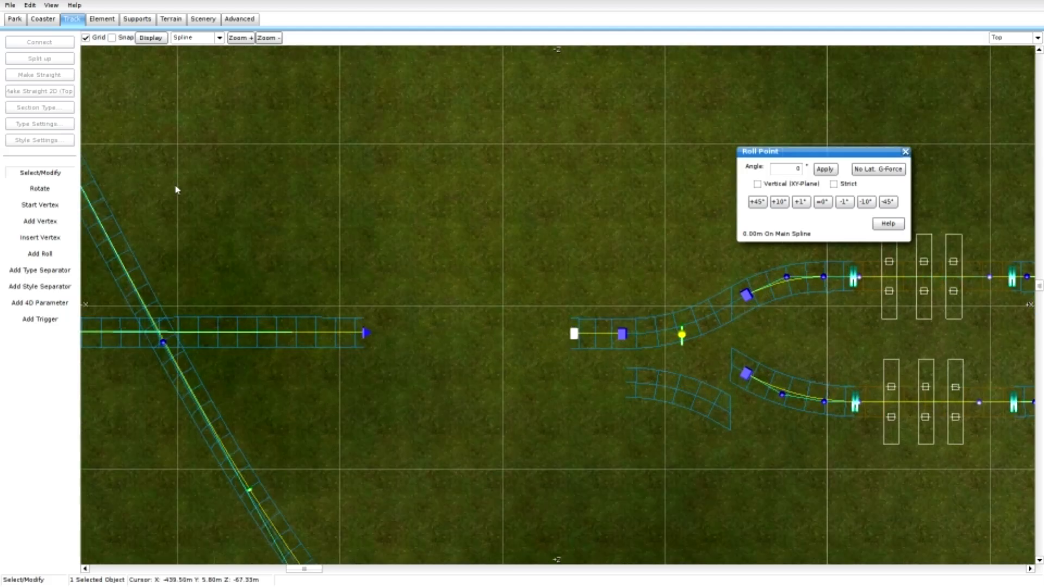
left_click(136, 20)
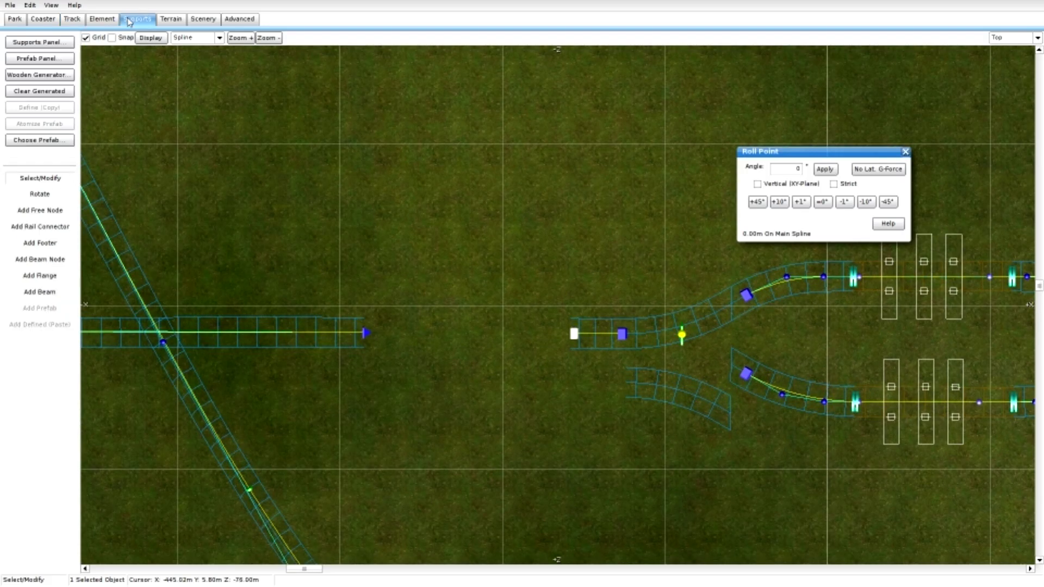
left_click(112, 24)
left_click(57, 92)
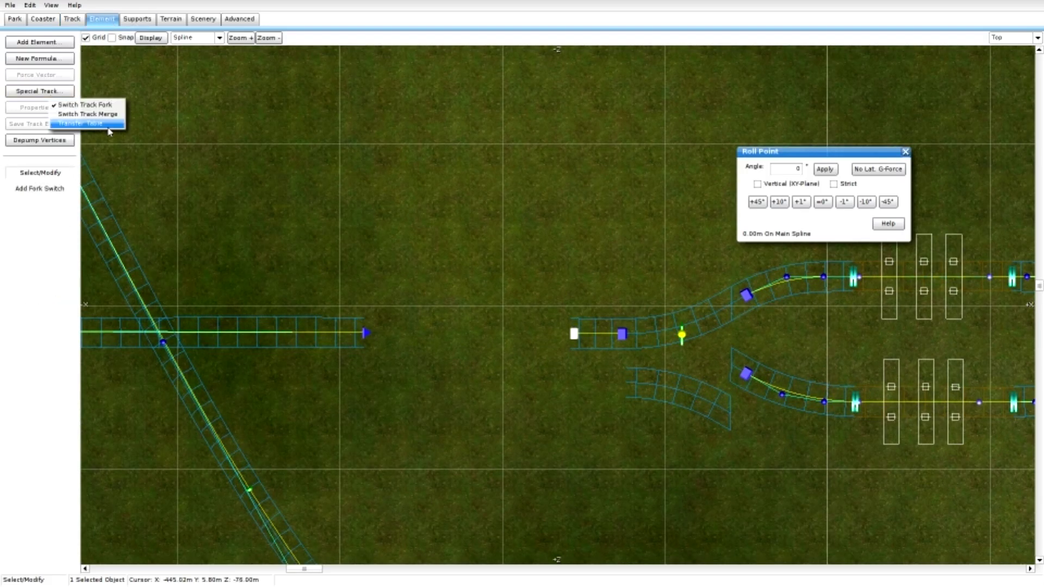
left_click(87, 124)
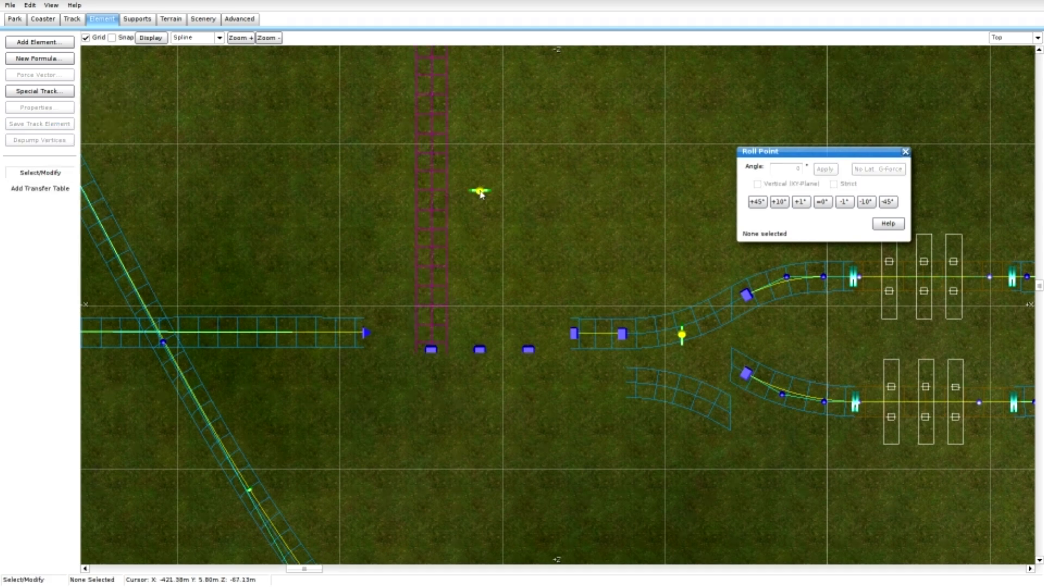
left_click(478, 192)
scroll(447, 224, "down", 3)
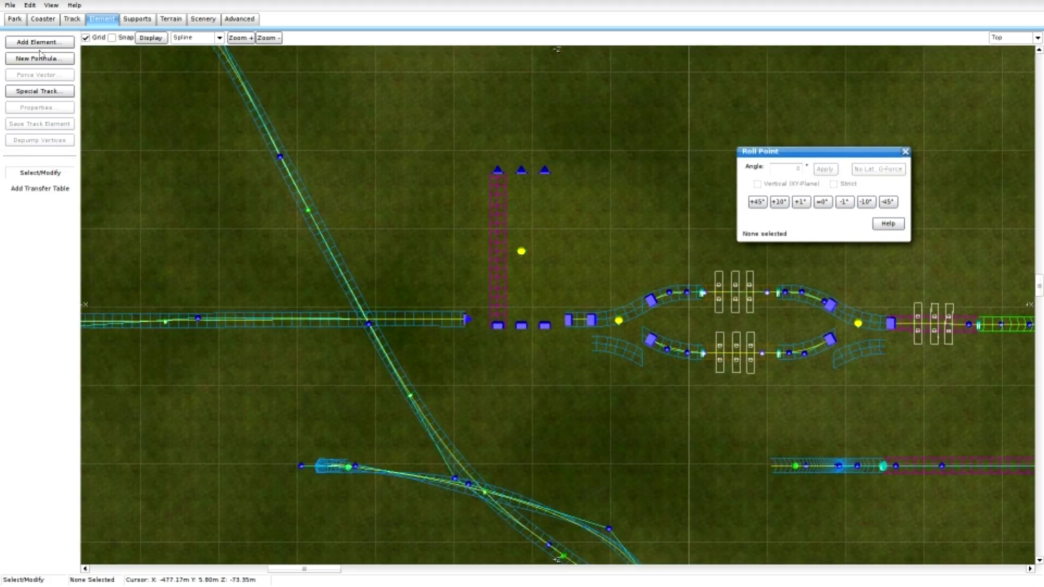
Set the transfer table's length to 10 m, keeping its Simple display structure
left_click(43, 18)
left_click(15, 18)
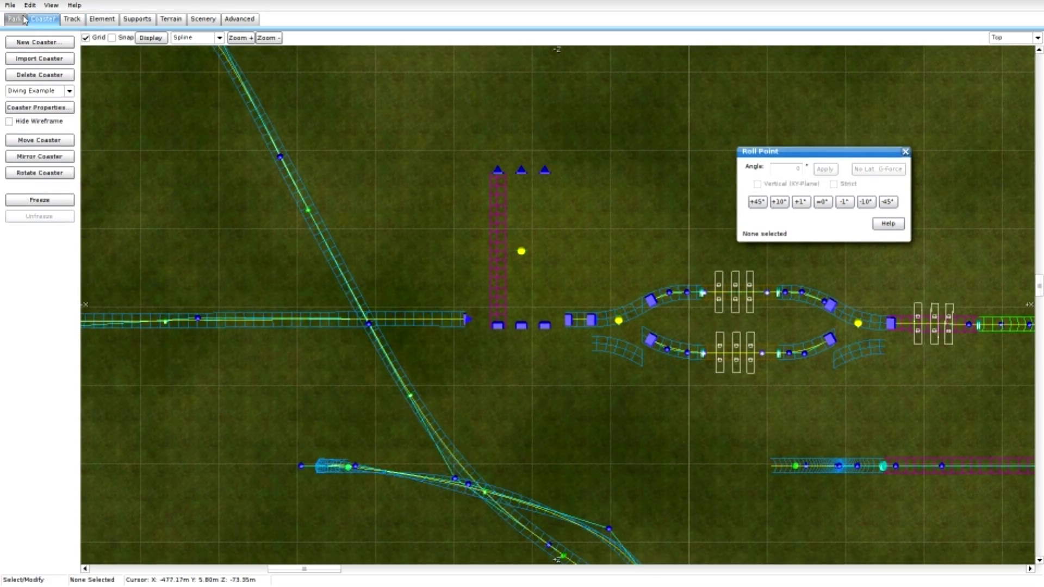
left_click(80, 20)
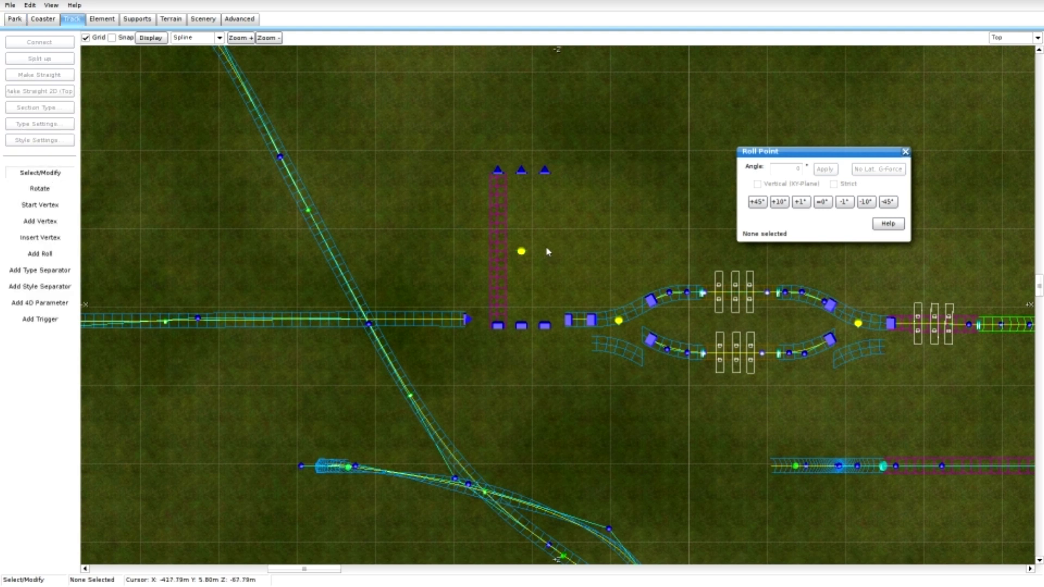
double_click(520, 254)
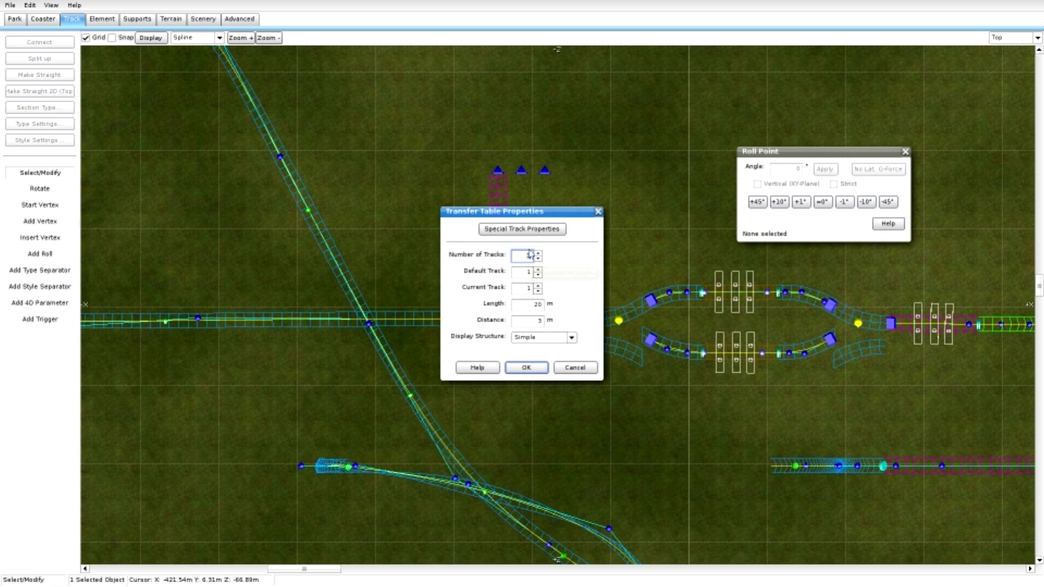
double_click(537, 305)
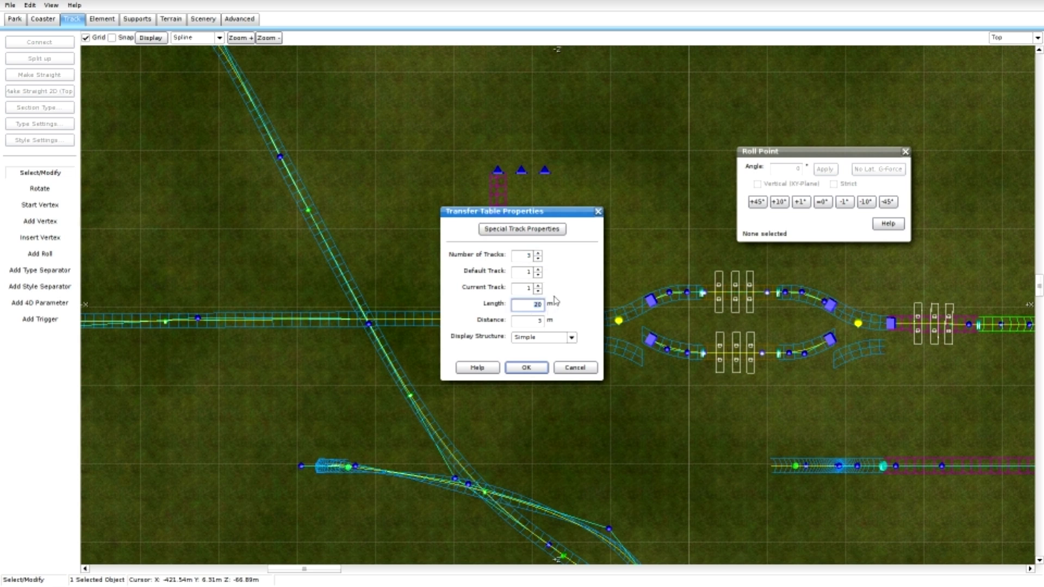
left_click(536, 322)
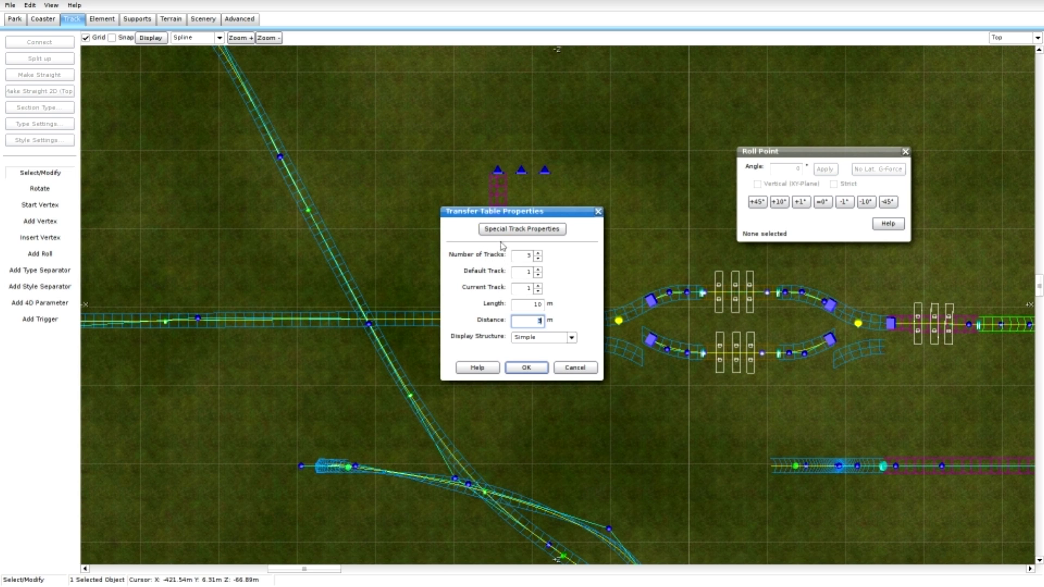
left_click(533, 334)
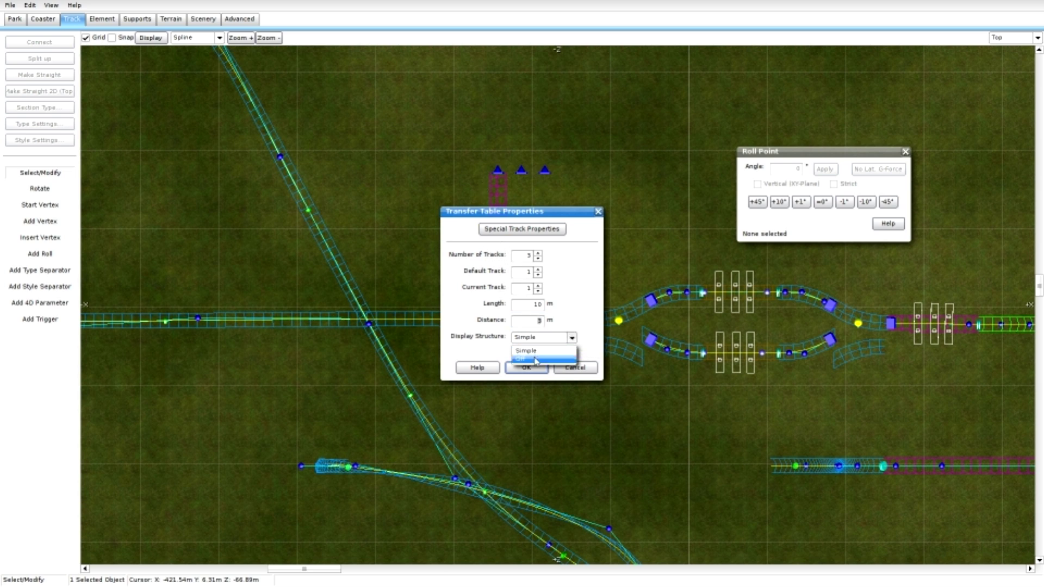
left_click(498, 351)
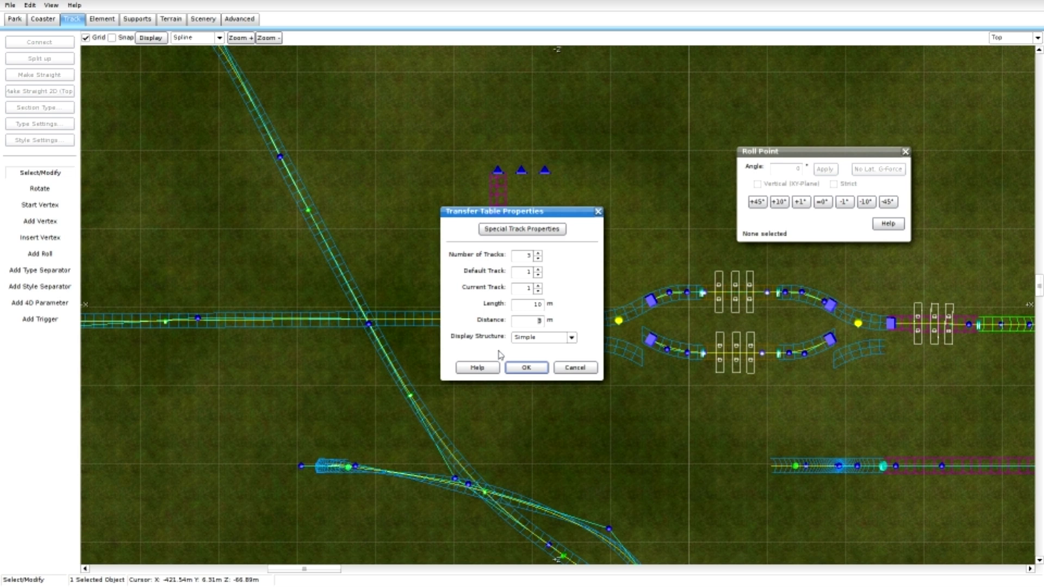
left_click(527, 368)
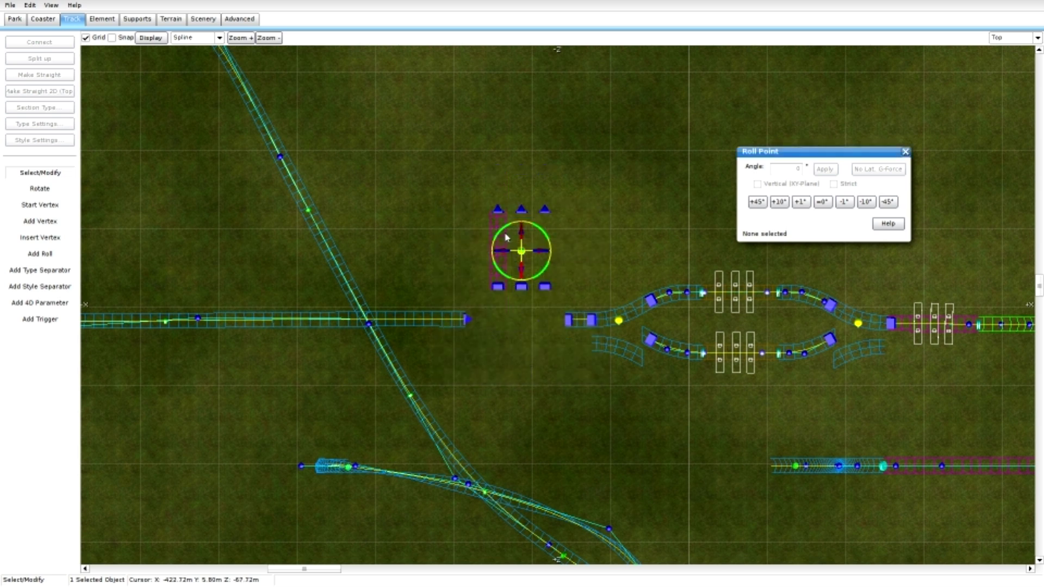
Rotate the transfer table parallel to the main track and move it so its first track fills the gap
left_click_drag(519, 220, 369, 165)
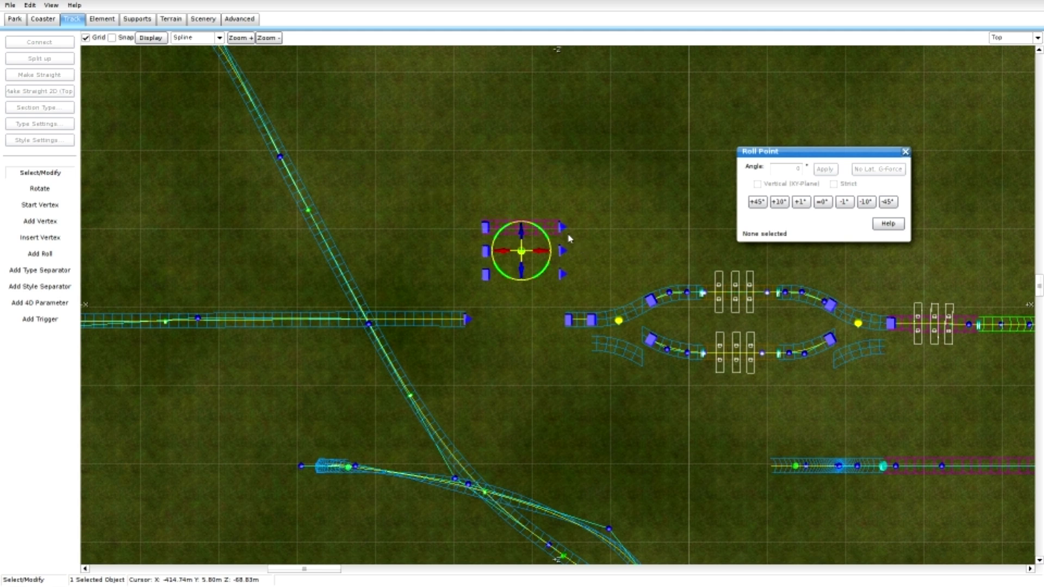
left_click_drag(526, 234, 531, 326)
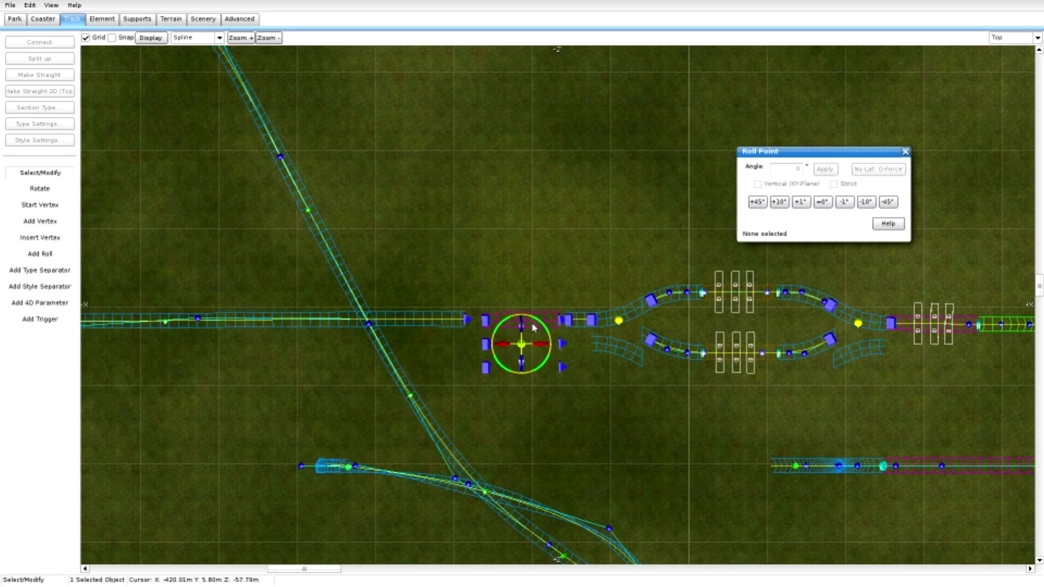
Connect the incoming track and the station-side track to the two ends of the transfer table's first track
scroll(461, 310, "up", 3)
left_click(366, 336)
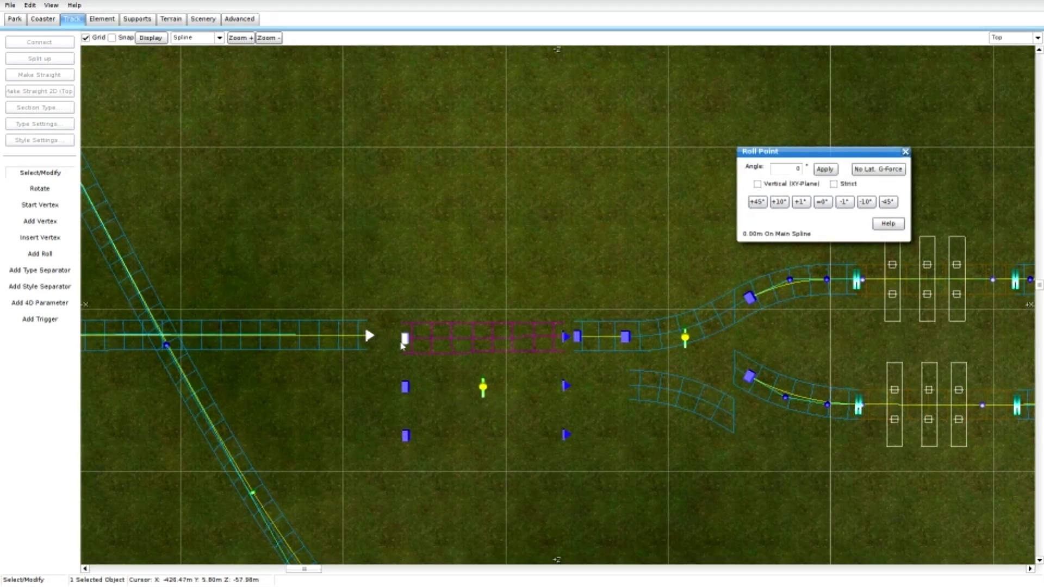
left_click(402, 338, "ctrl")
left_click(61, 48)
left_click(577, 336)
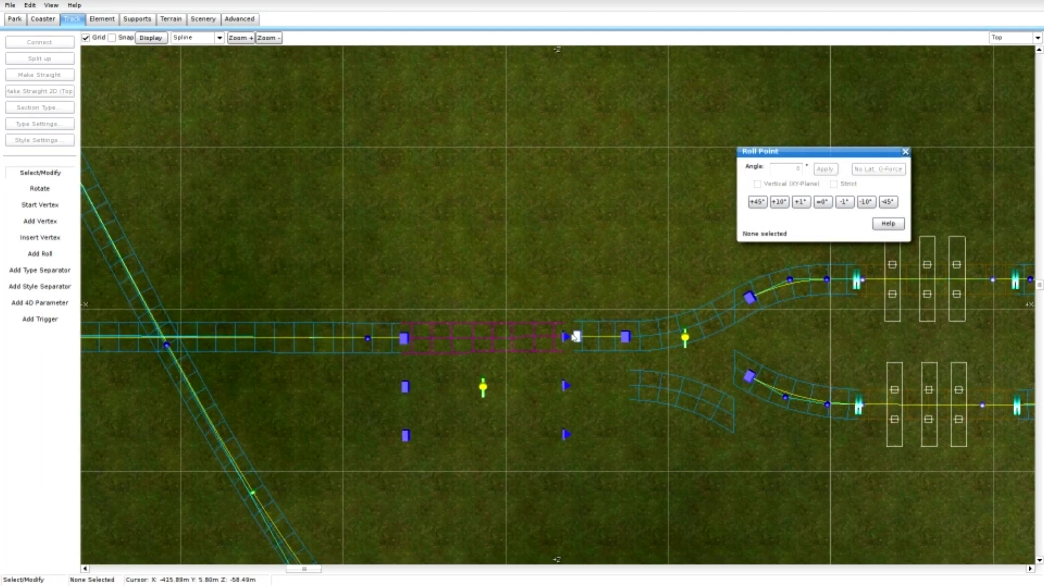
left_click(566, 337, "ctrl")
left_click(63, 46)
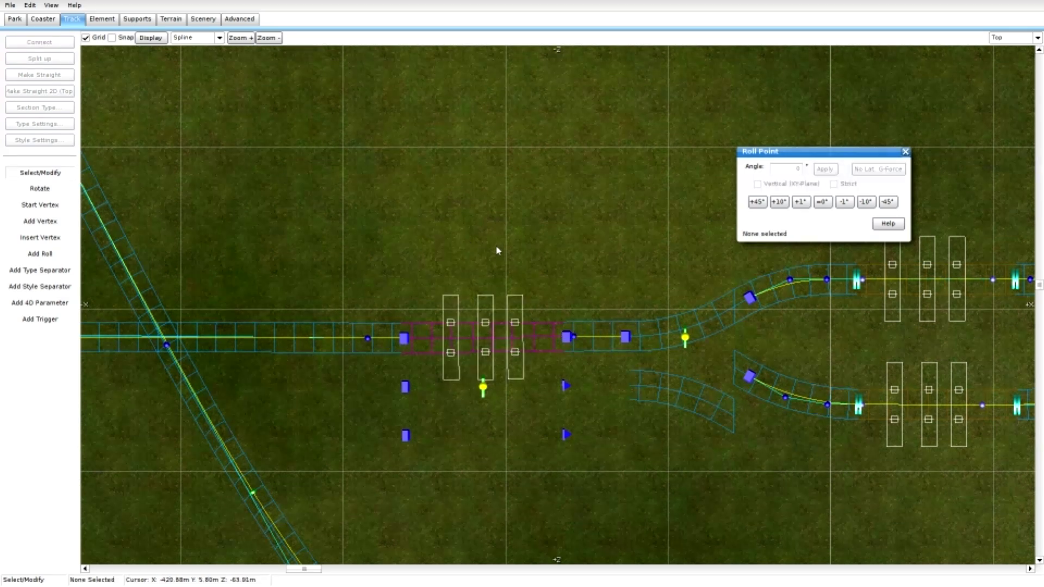
scroll(508, 341, "up", 2)
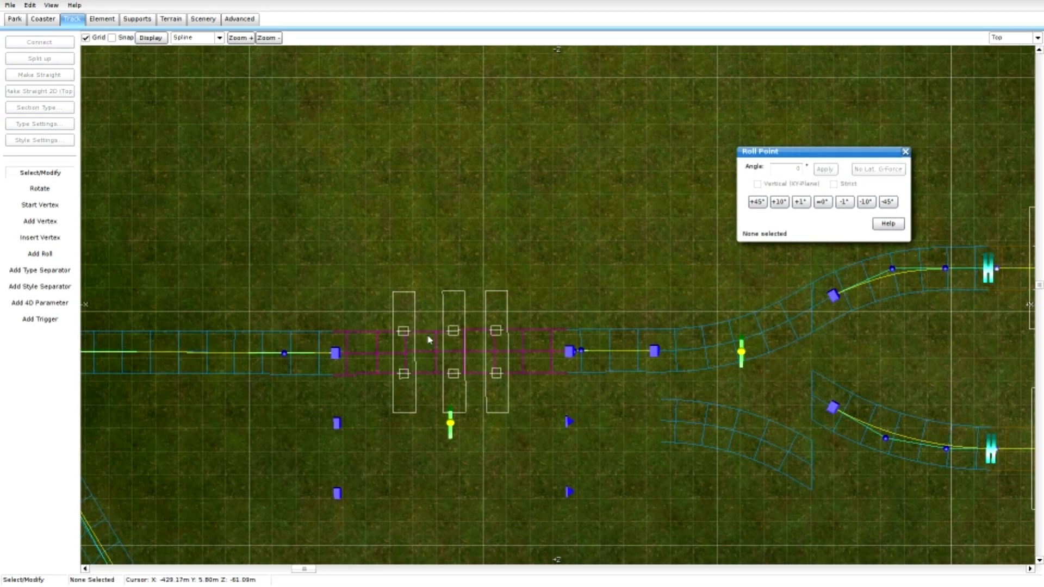
left_click_drag(268, 284, 664, 428)
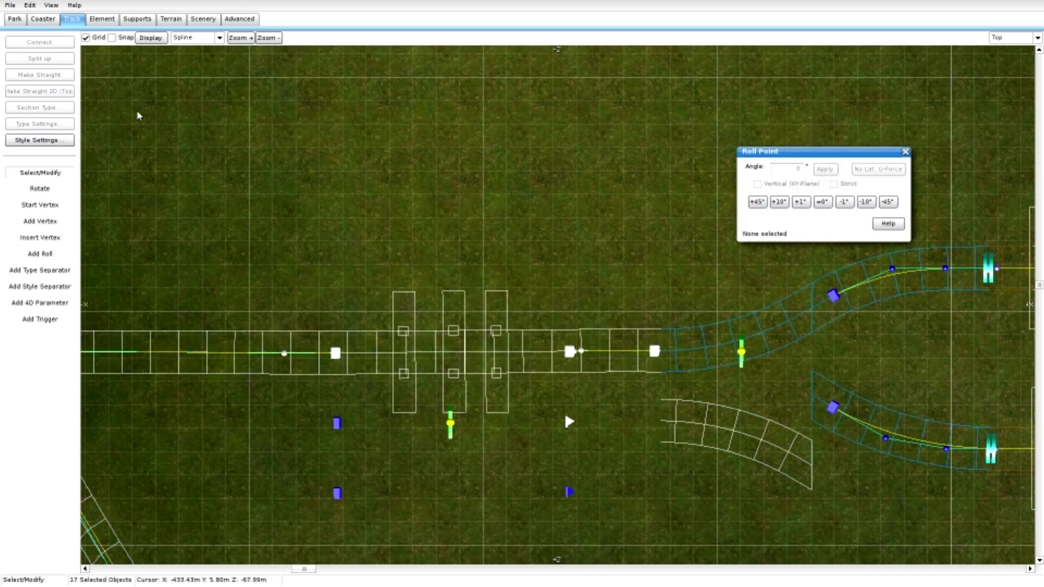
left_click(651, 353, "ctrl")
left_click(343, 252)
left_click_drag(218, 188, 613, 436)
left_click(428, 312)
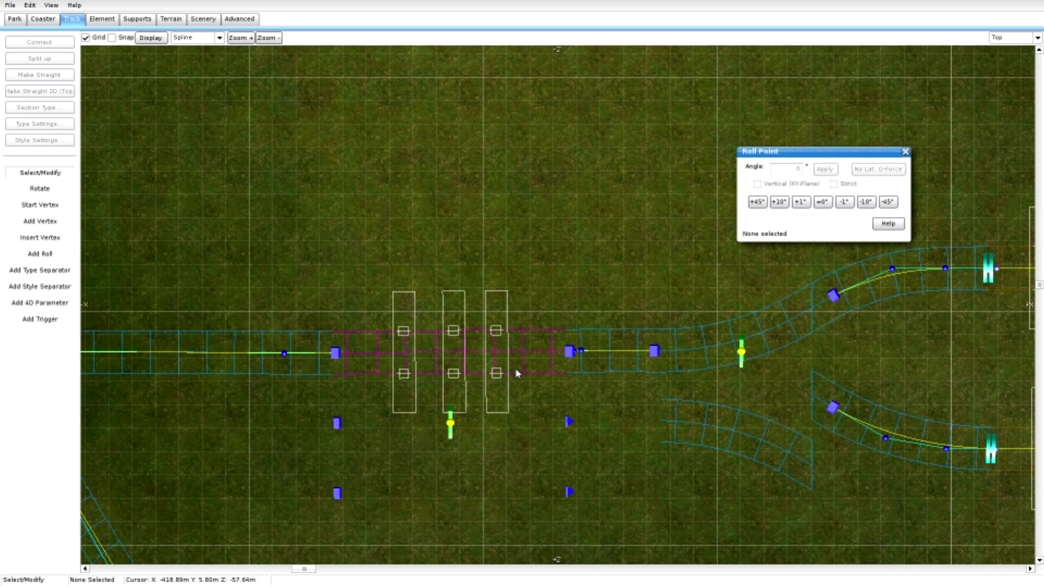
Connect the short station-side track after the transfer table to the entry of the switch leading into the two stations
left_click(579, 353)
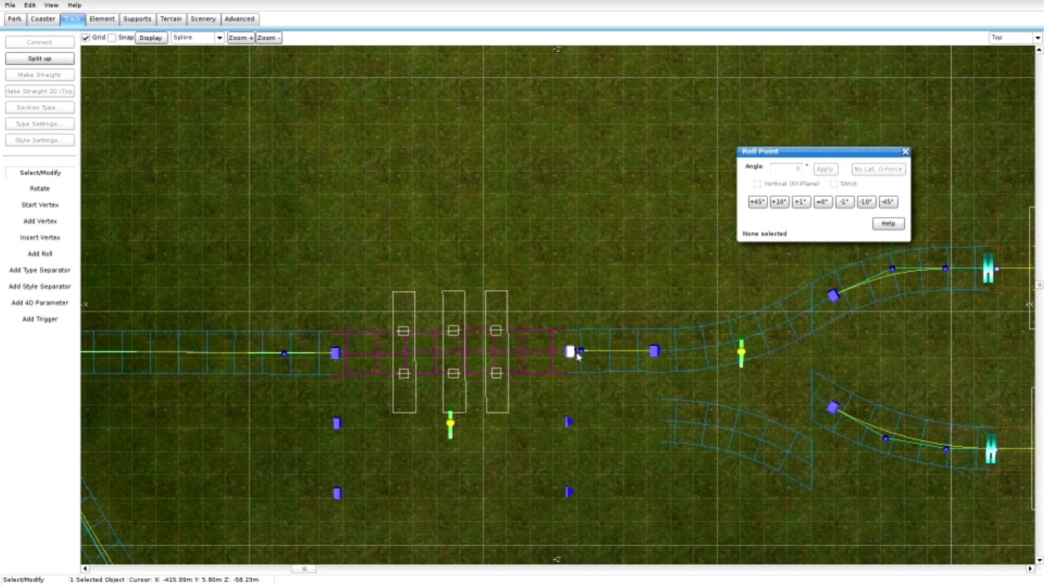
left_click(580, 353)
left_click(584, 360)
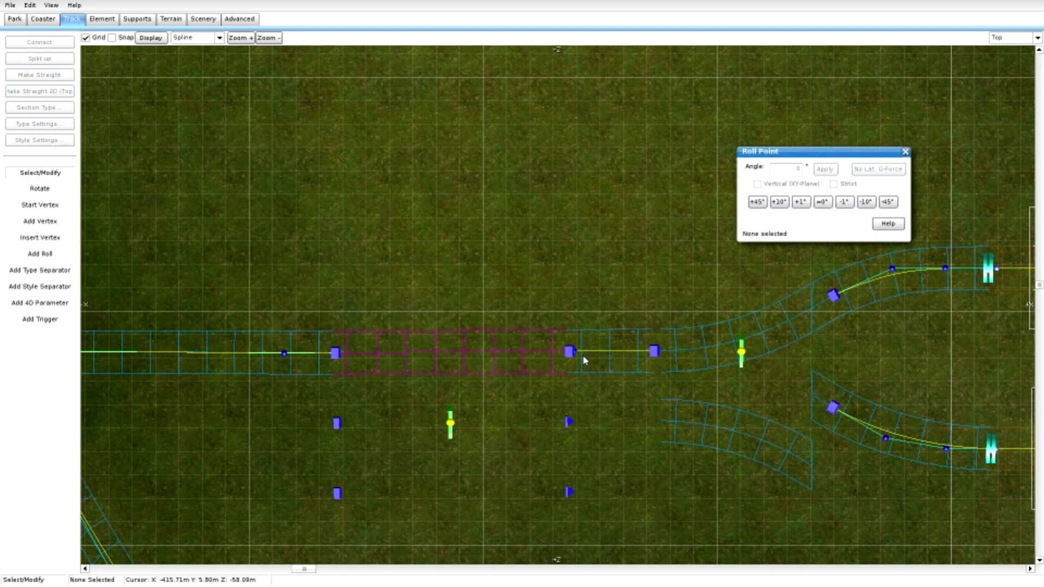
left_click(653, 351)
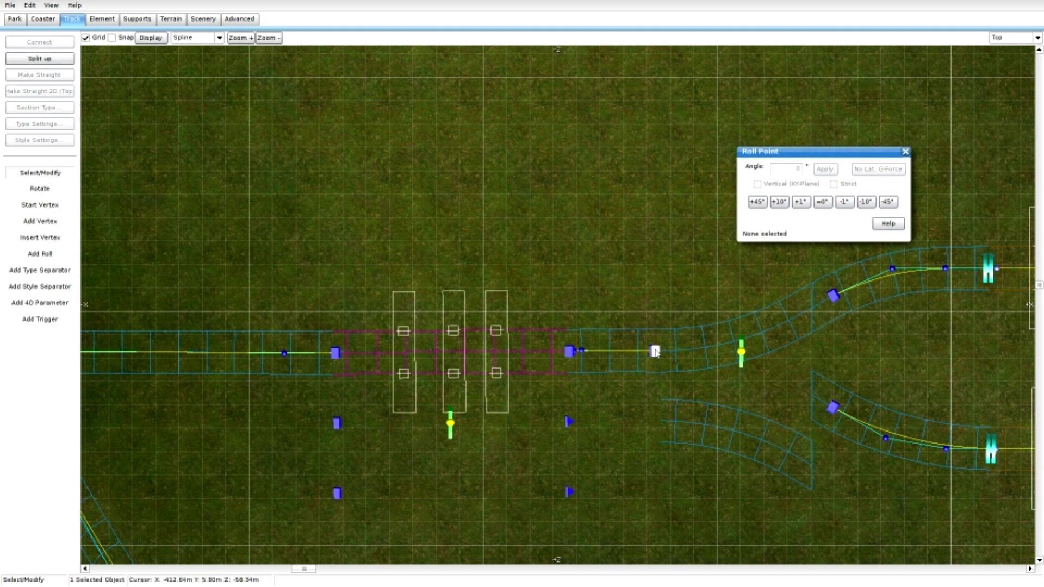
scroll(615, 381, "up", 1)
left_click(580, 363)
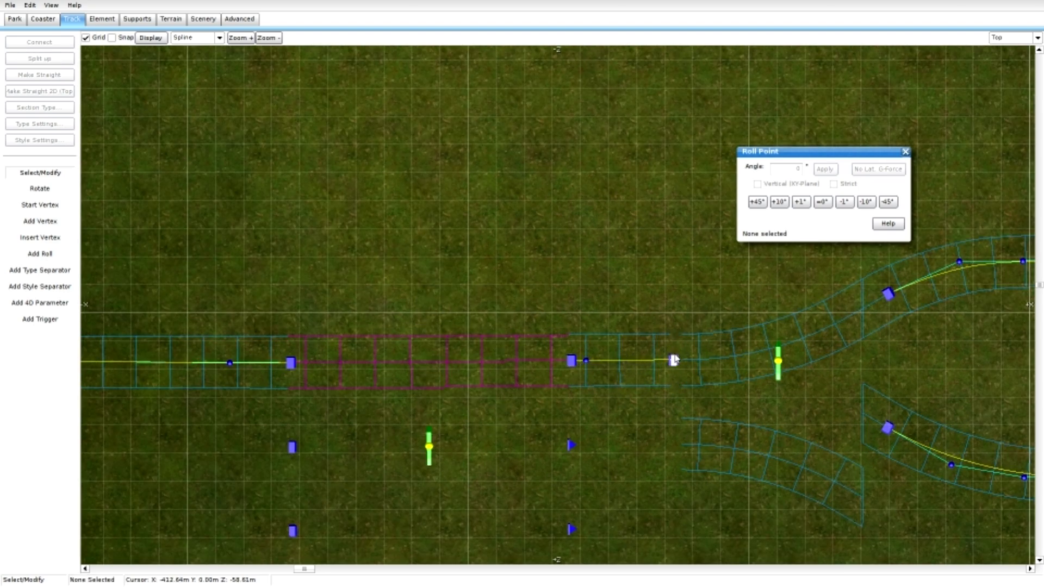
left_click(673, 359)
left_click(673, 360, "shift")
left_click(40, 43)
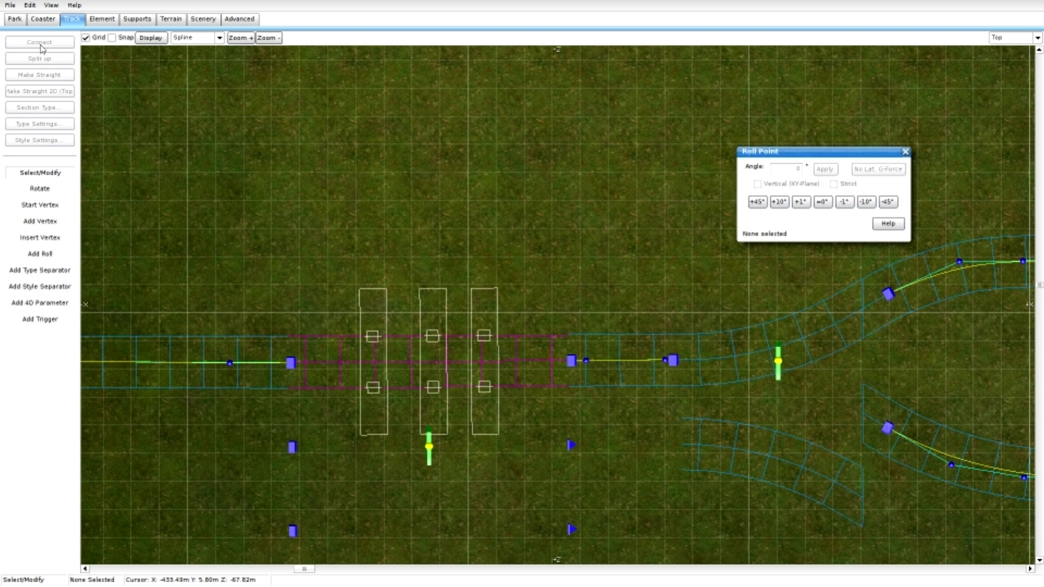
Add a type separator on the incoming track well ahead of the transfer table and select the section between it and the table
scroll(510, 354, "down", 3)
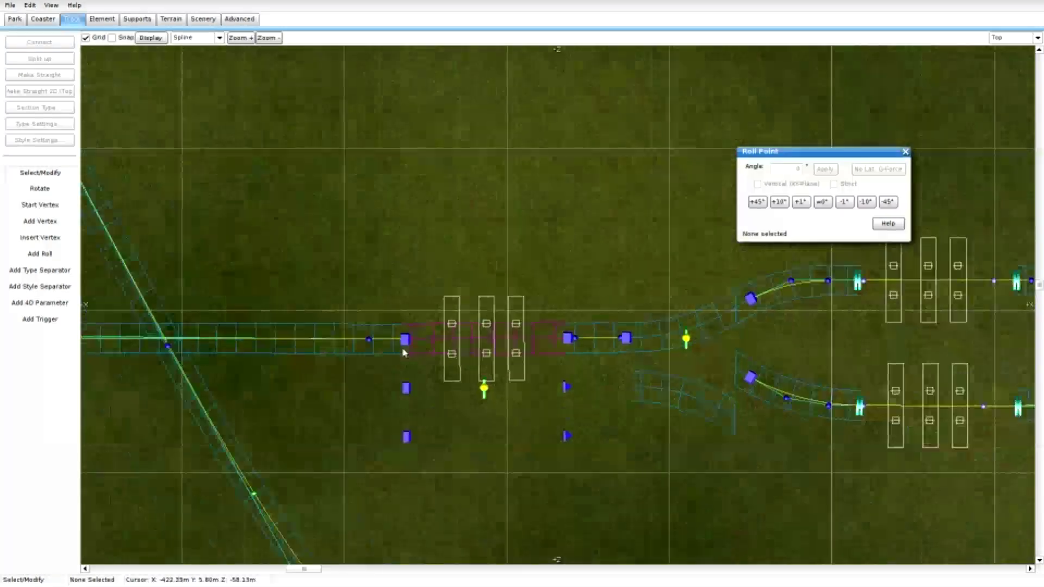
left_click(39, 270)
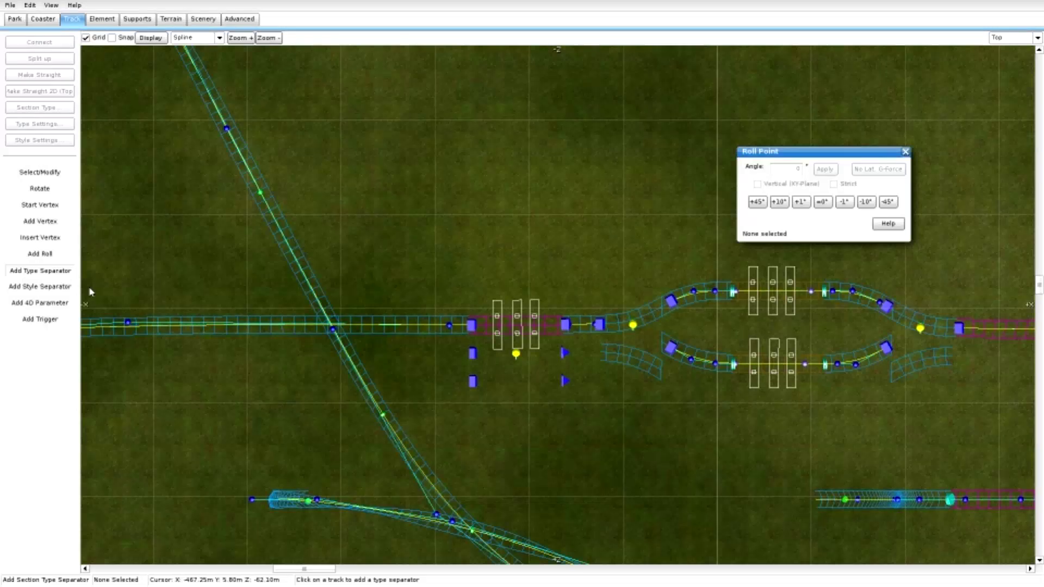
scroll(174, 328, "down", 1)
left_click(169, 325)
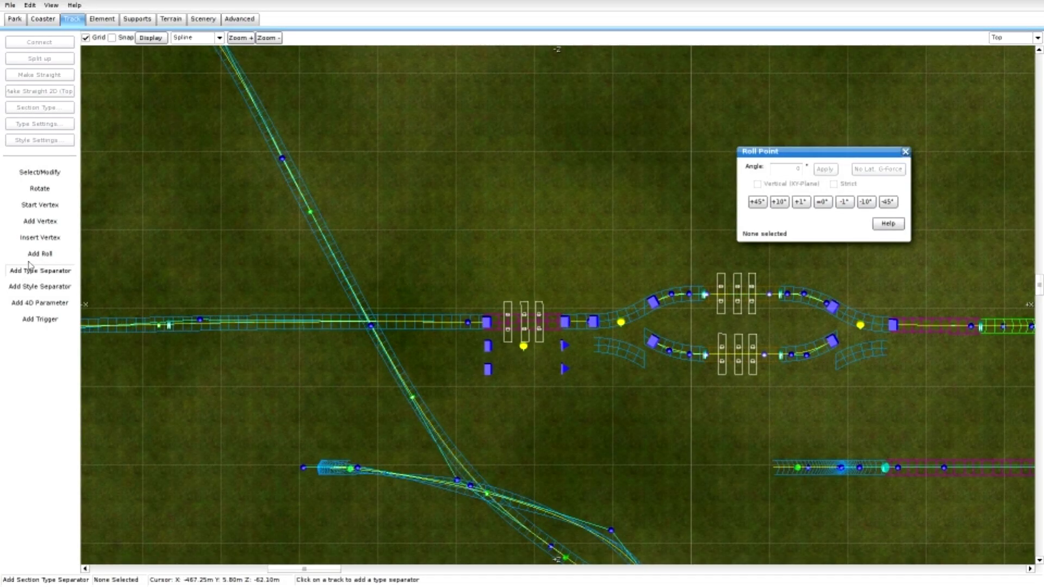
left_click(40, 173)
left_click(199, 323)
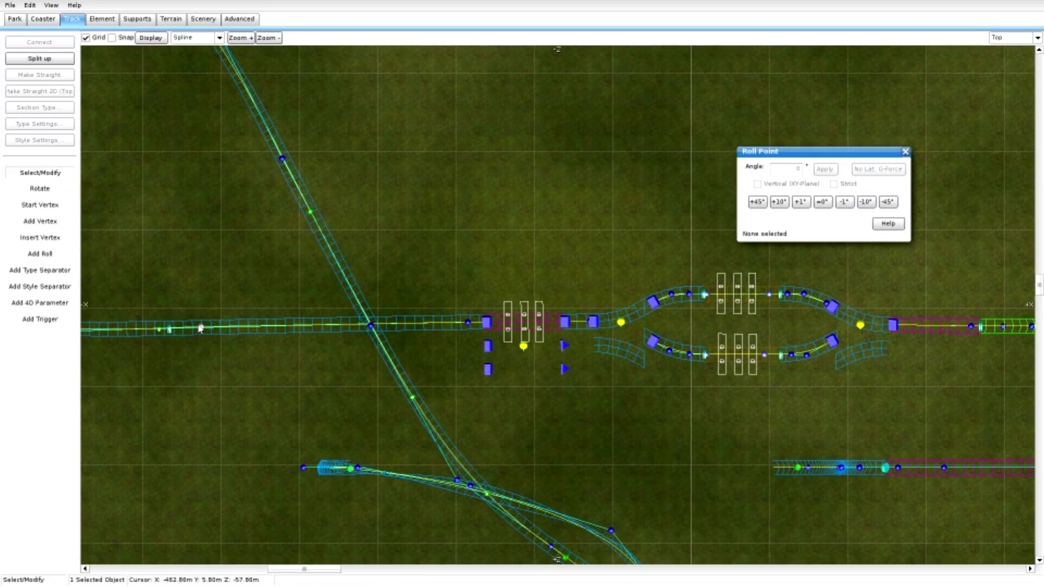
left_click(209, 329)
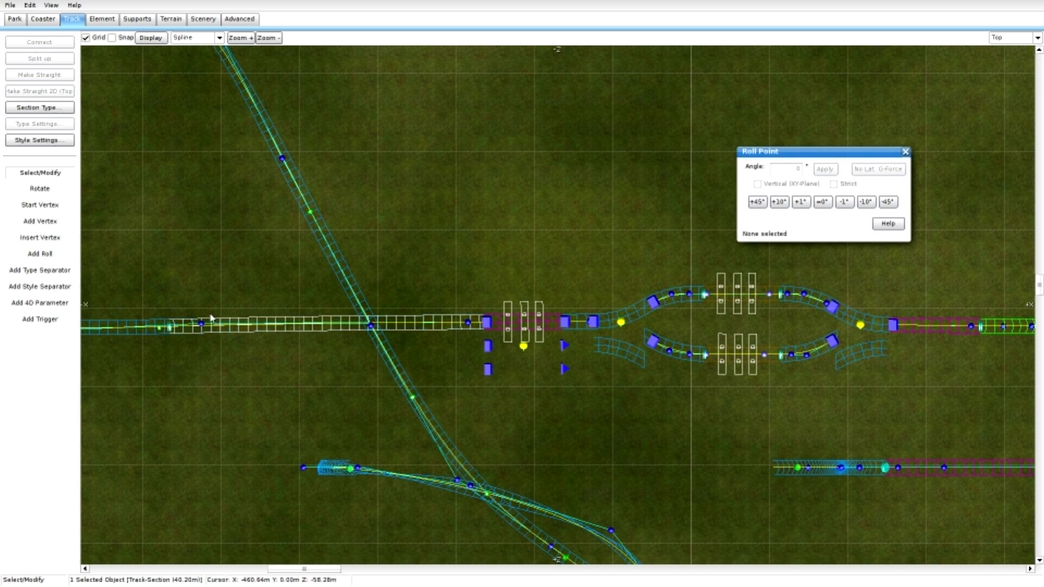
left_click(40, 107)
left_click(48, 164)
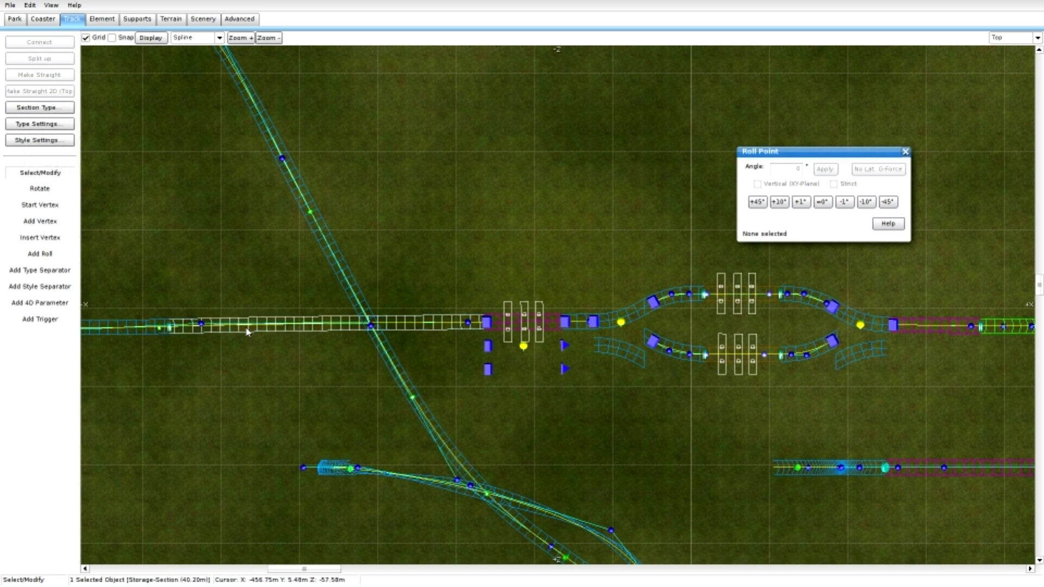
left_click(647, 216)
Make the selected section a brake section and enable its transport device with Linear Motor (LIM/LSM)
left_click(39, 107)
left_click(81, 148)
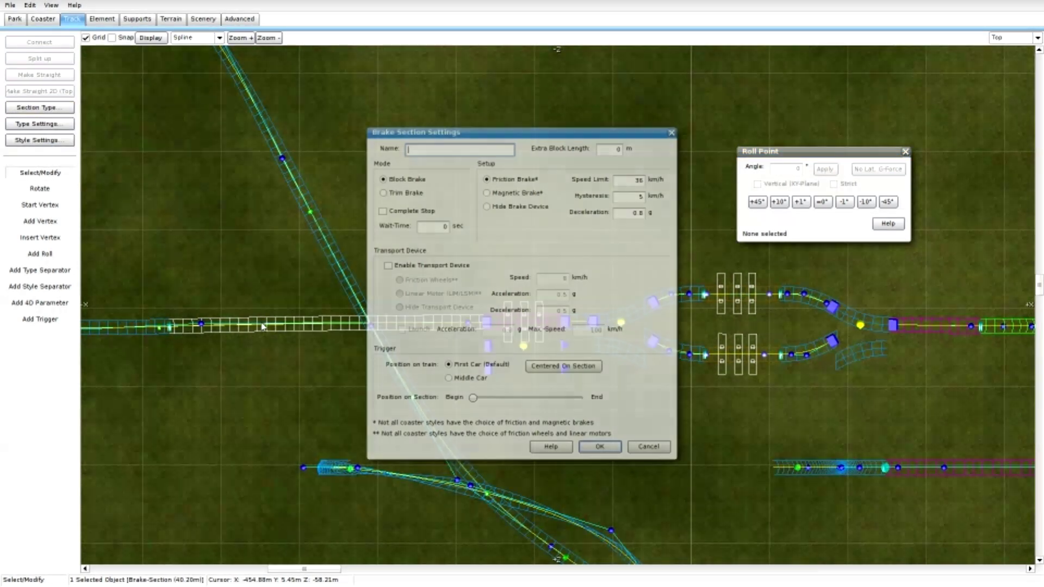
left_click(407, 266)
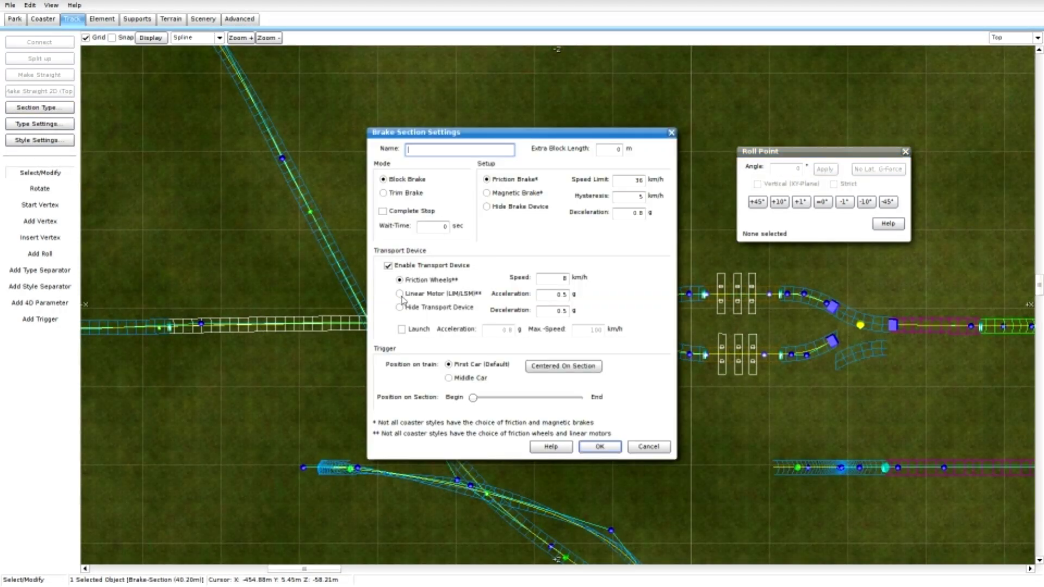
left_click(400, 295)
left_click(600, 446)
Split the main track from the transfer table at both ends of the table's first track
scroll(578, 427, "up", 3)
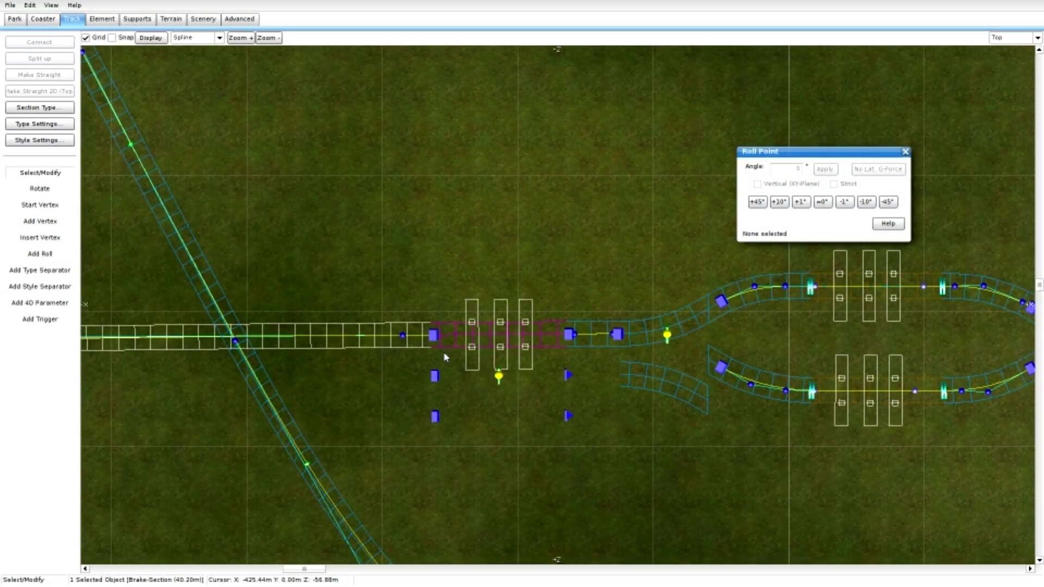
left_click(499, 378)
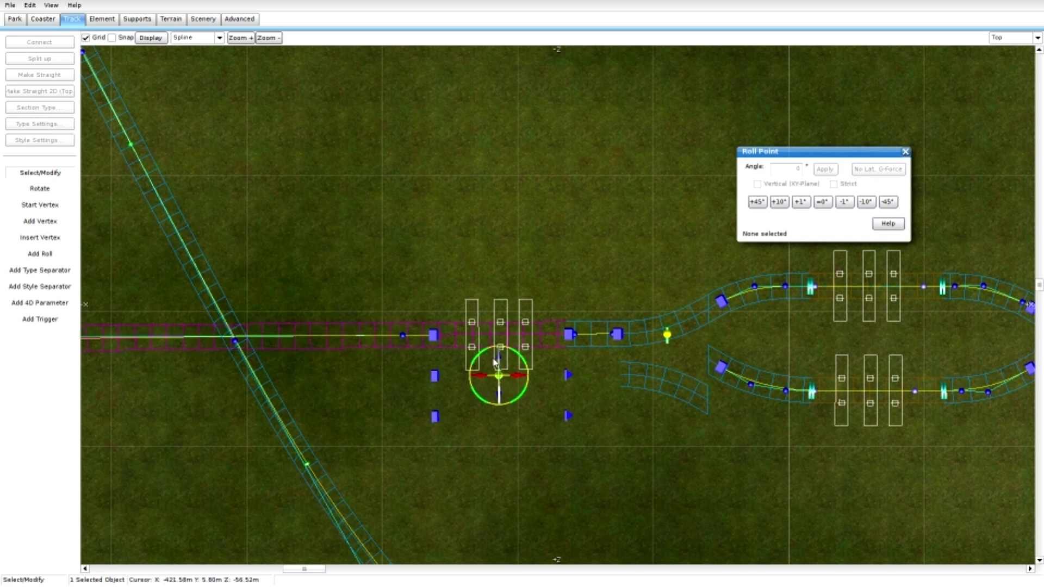
left_click(433, 335)
right_click(431, 336)
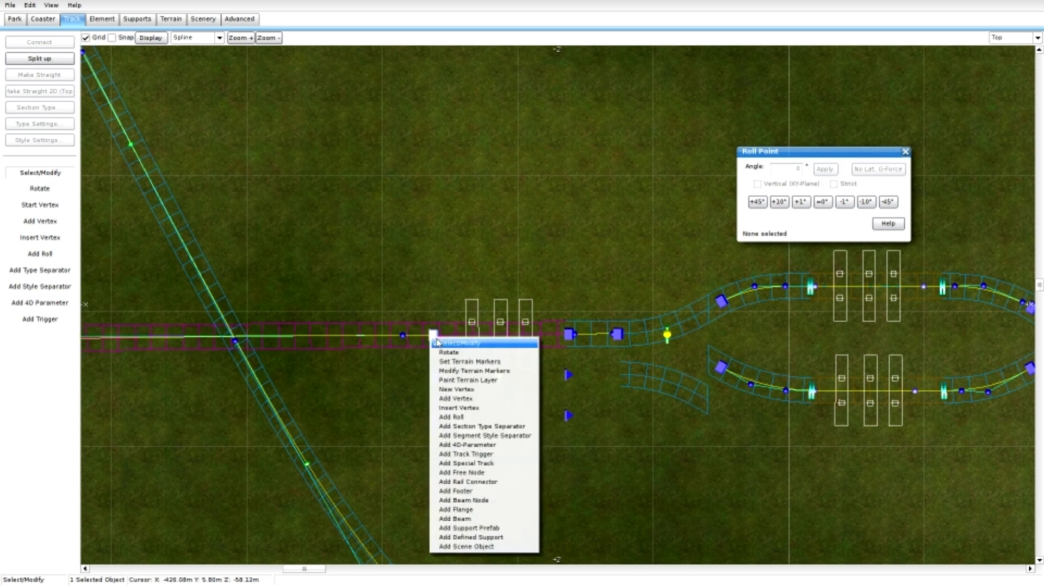
left_click(44, 72)
left_click(568, 334)
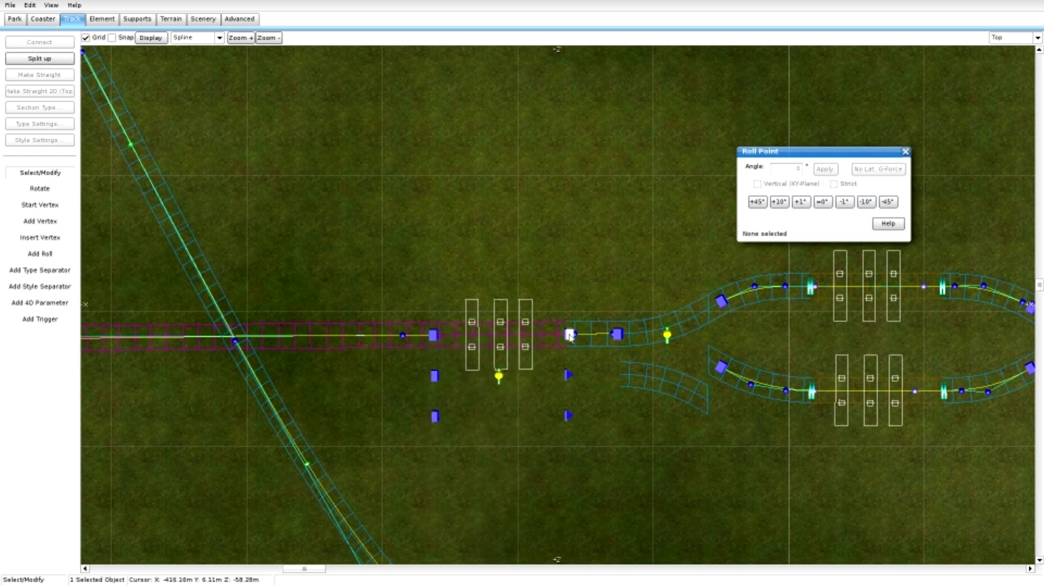
left_click(42, 61)
Move the transfer table sideways across the main line so its opposite outer track fills the gap
left_click(501, 379)
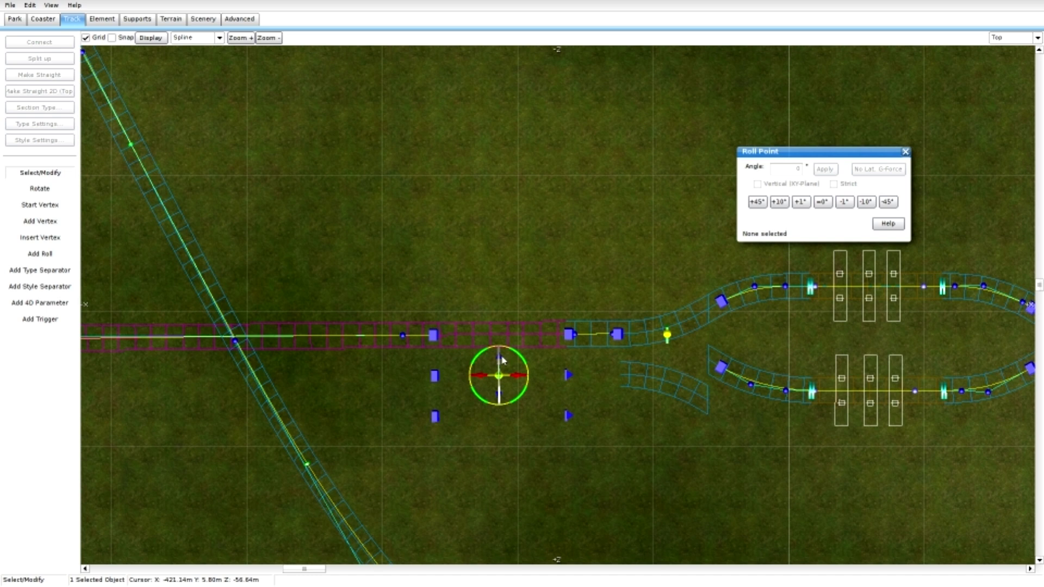
left_click_drag(504, 356, 503, 278)
scroll(375, 341, "up", 2)
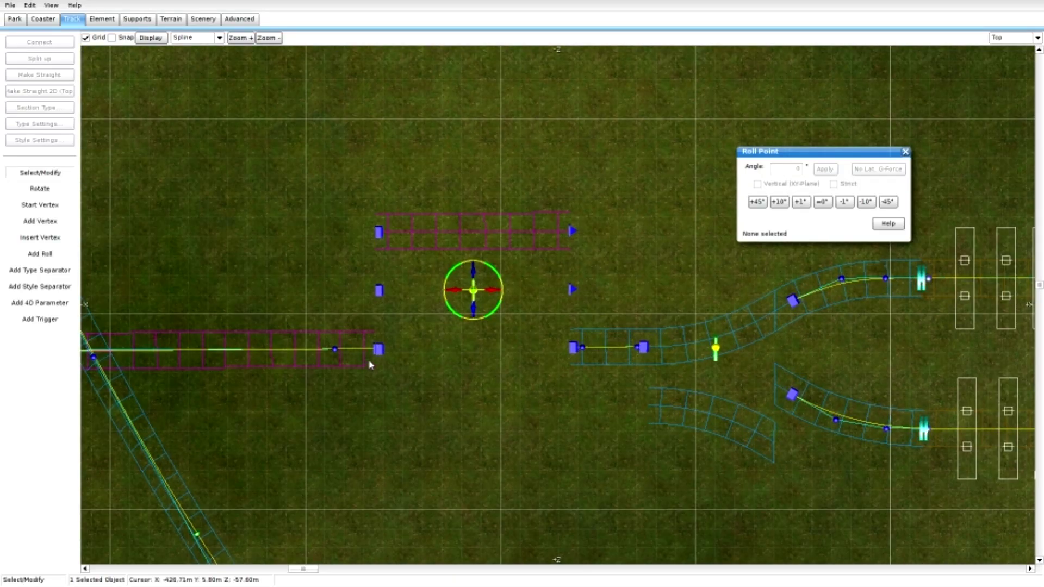
Connect the brake section and the station-side track to the two ends of the table track that fills the gap
left_click(370, 364)
left_click(378, 350, "ctrl")
left_click(53, 47)
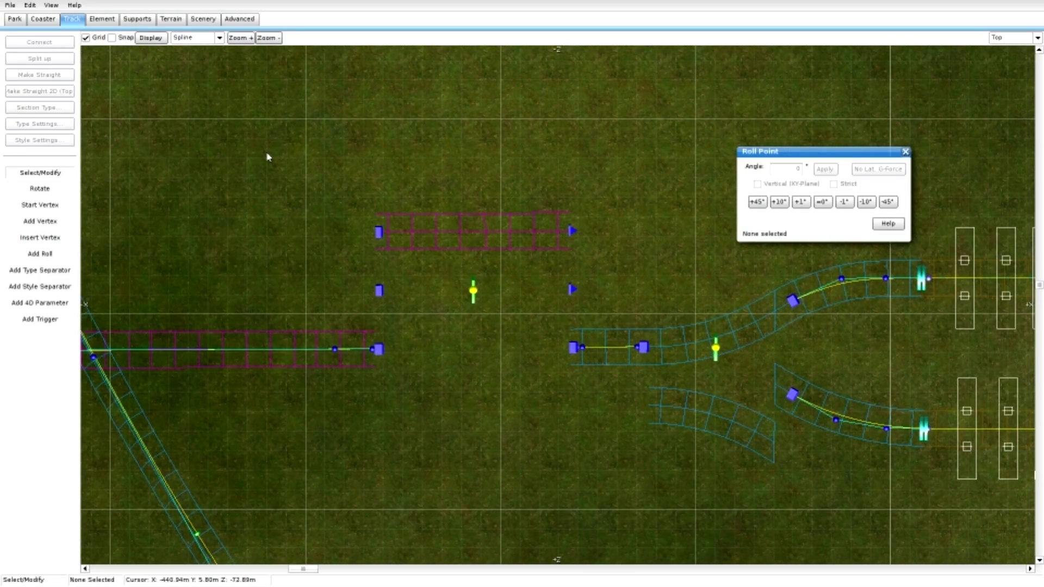
left_click(573, 348)
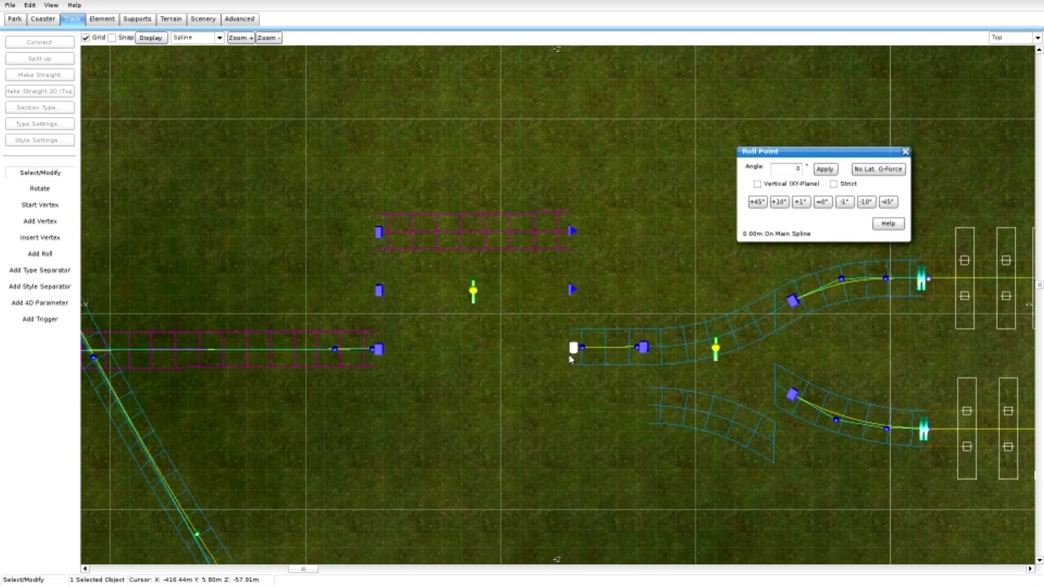
left_click(570, 358)
left_click(571, 352)
left_click(567, 354, "ctrl")
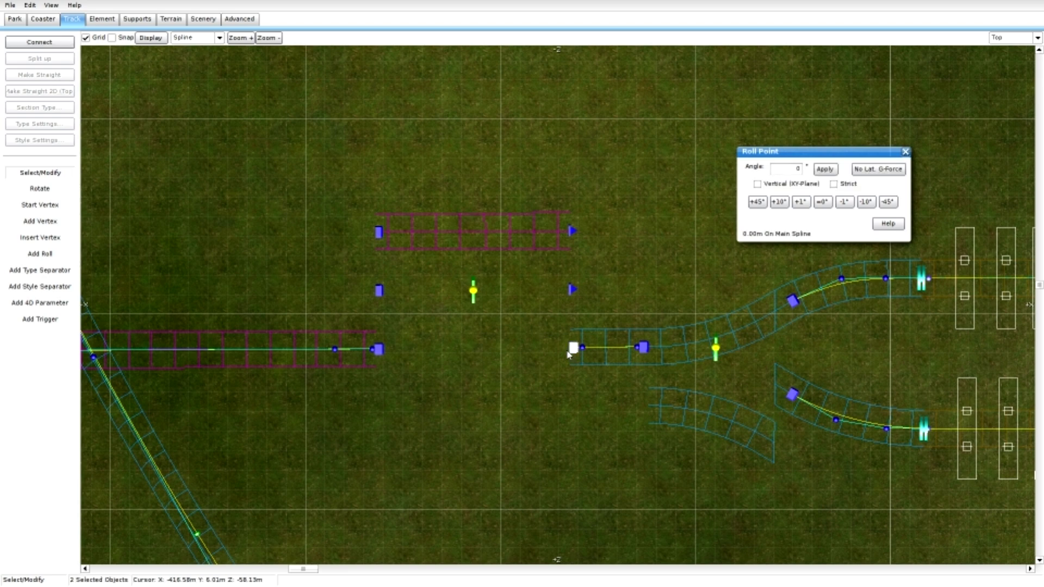
left_click(39, 43)
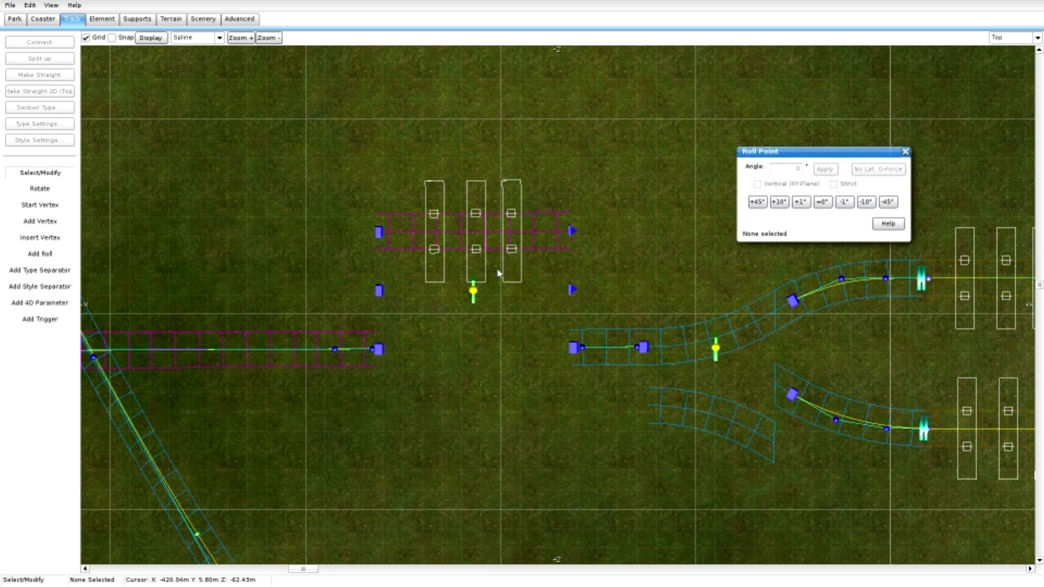
Inspect the transfer table and its track ends in the perspective view and return to the top view
left_click(472, 305)
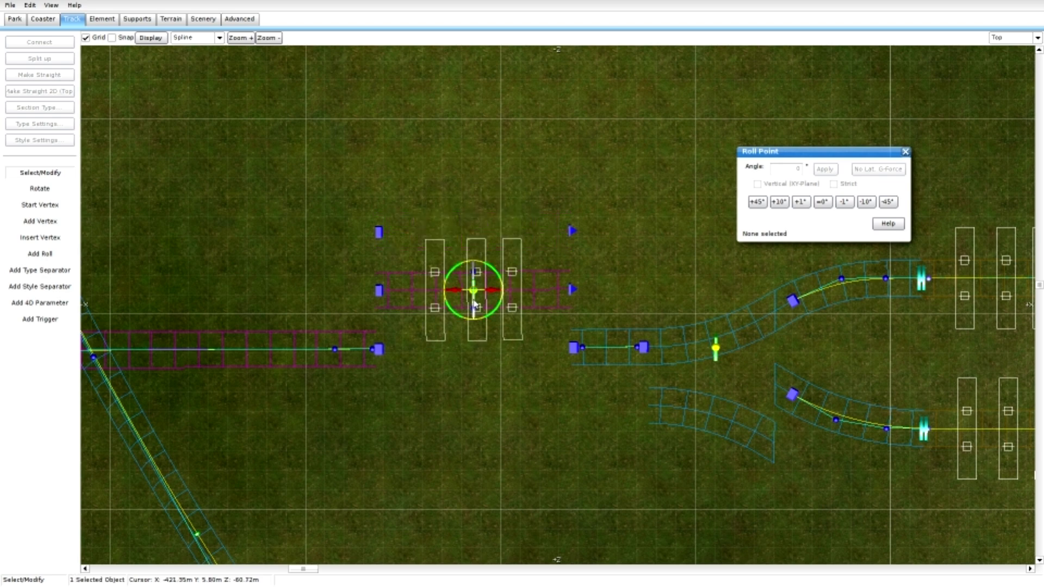
right_click_drag(477, 302, 358, 273)
left_click(1027, 37)
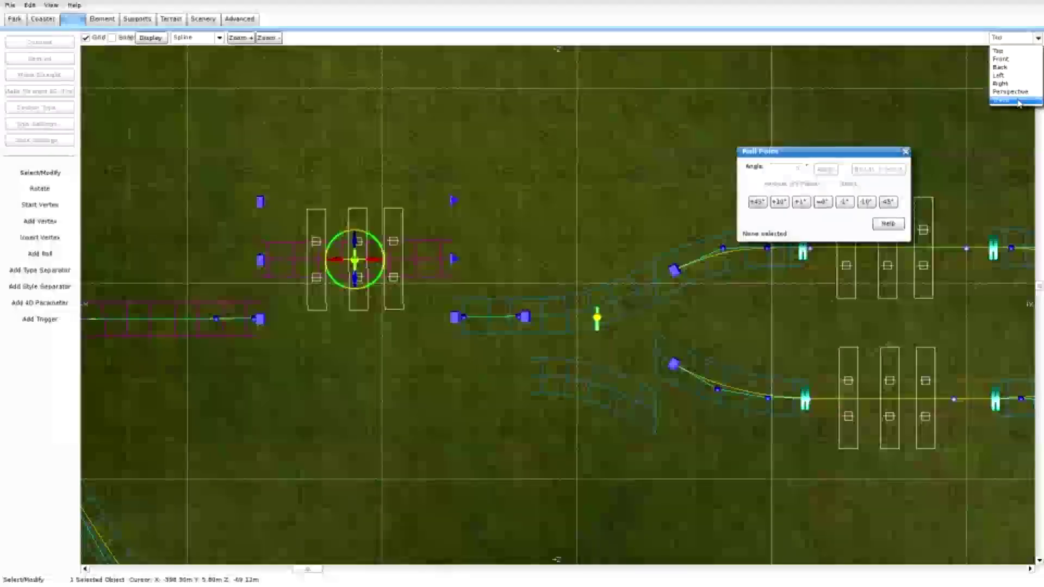
left_click(1018, 94)
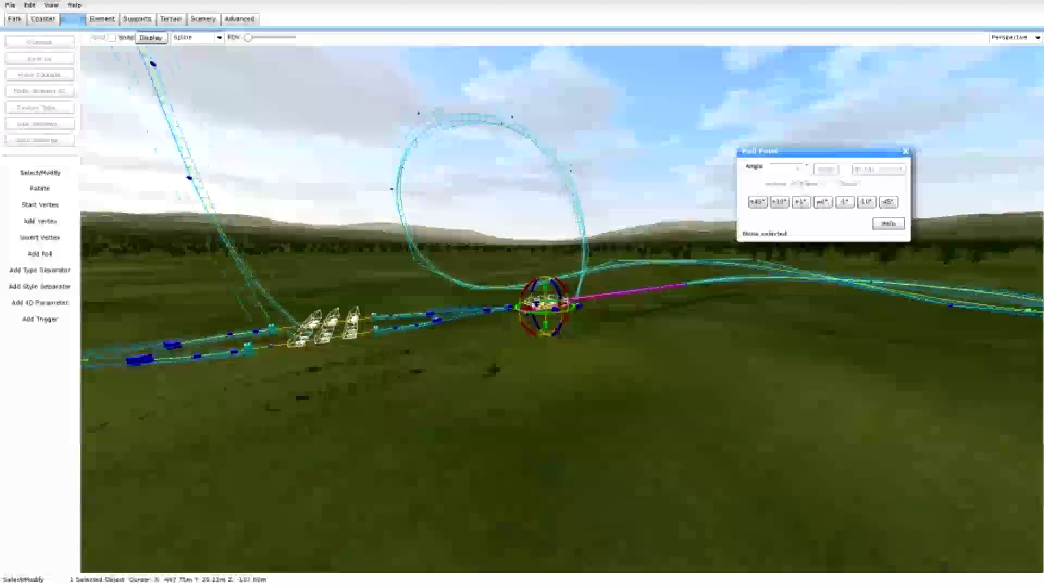
key("w")
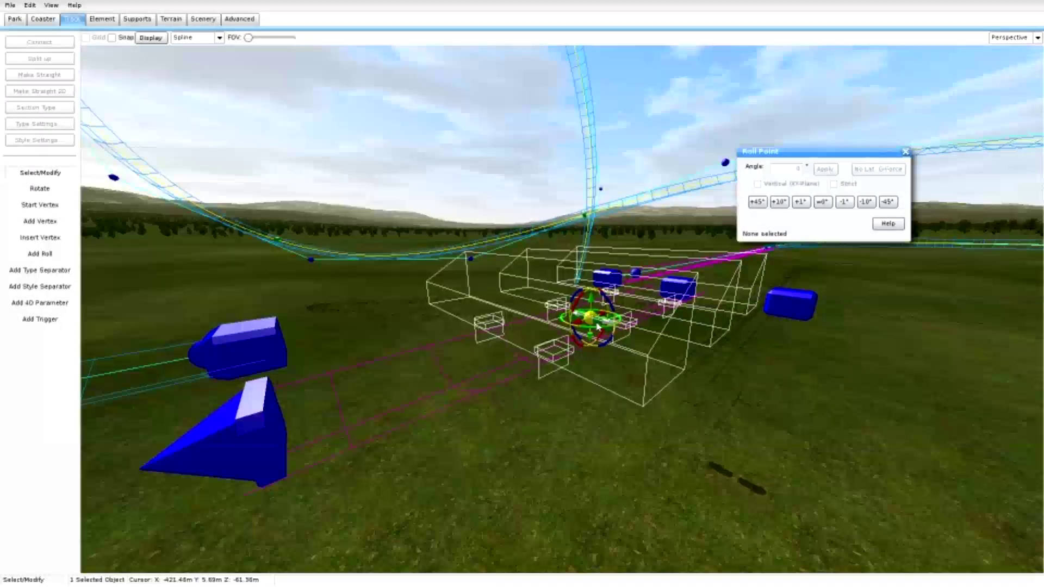
key("w")
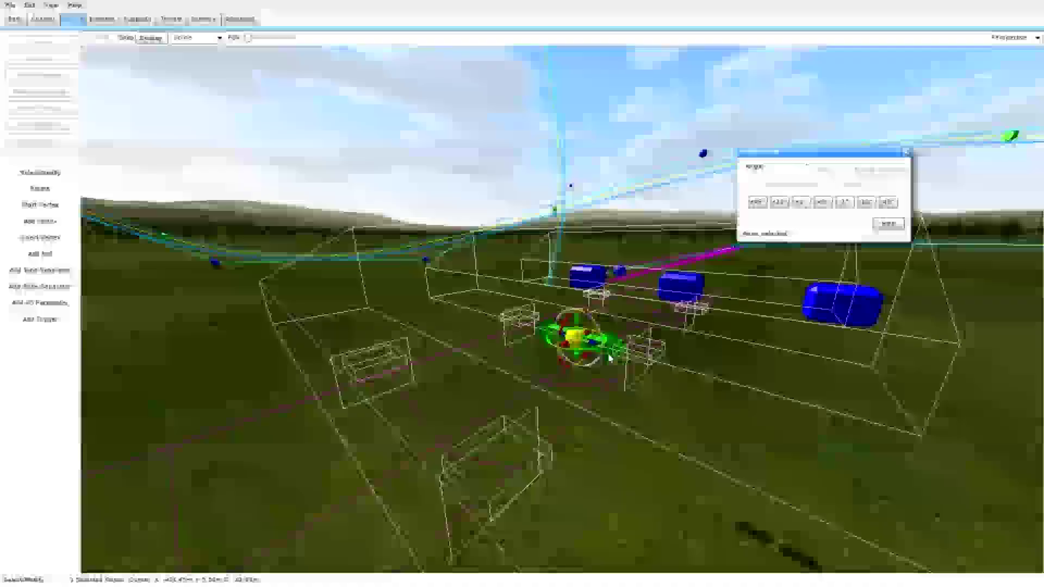
left_click_drag(554, 338, 603, 348)
right_click_drag(603, 348, 603, 402)
key("s")
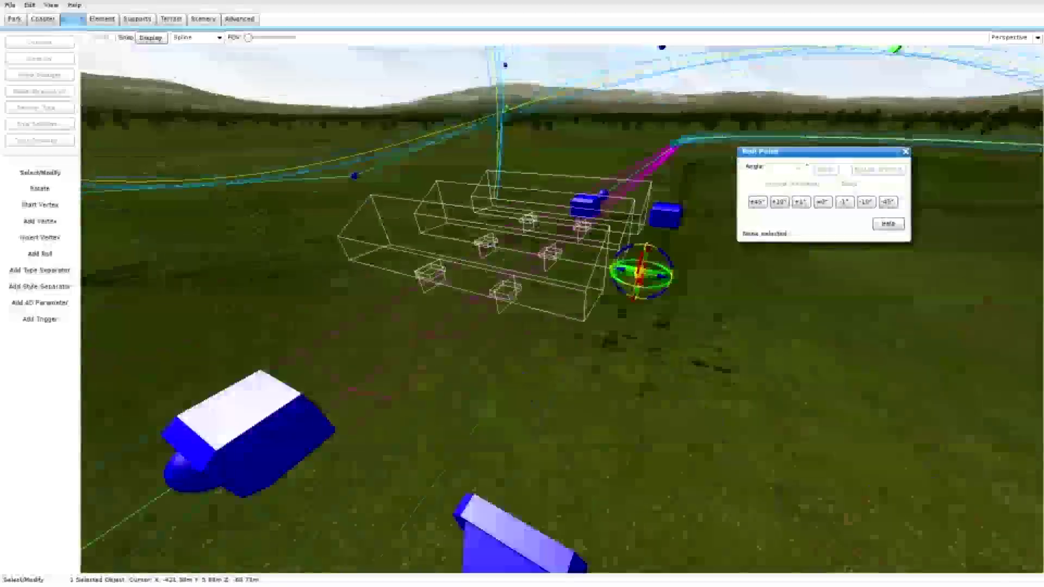
key("d")
key("s")
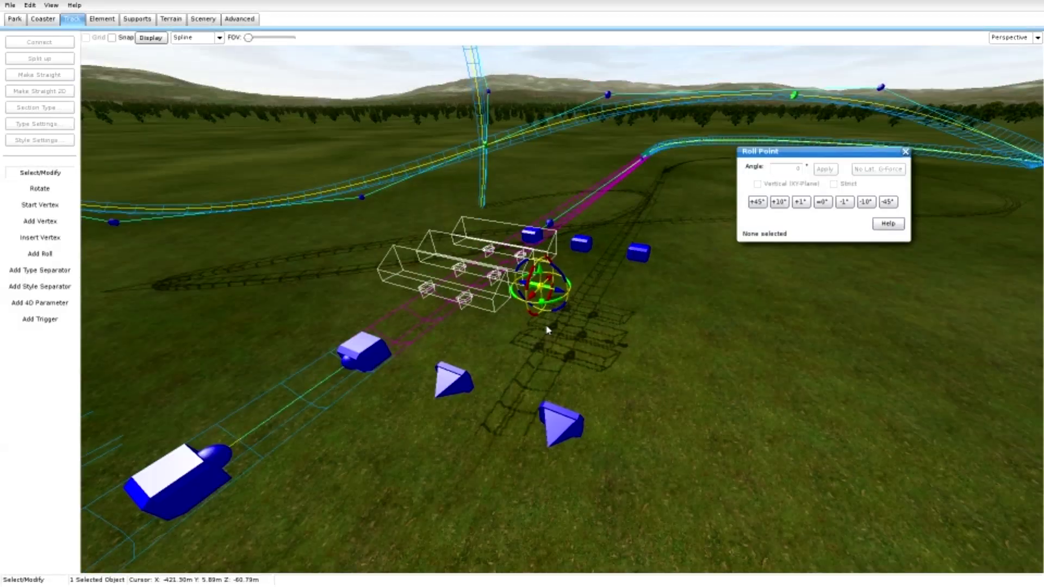
left_click(655, 240)
left_click(1037, 37)
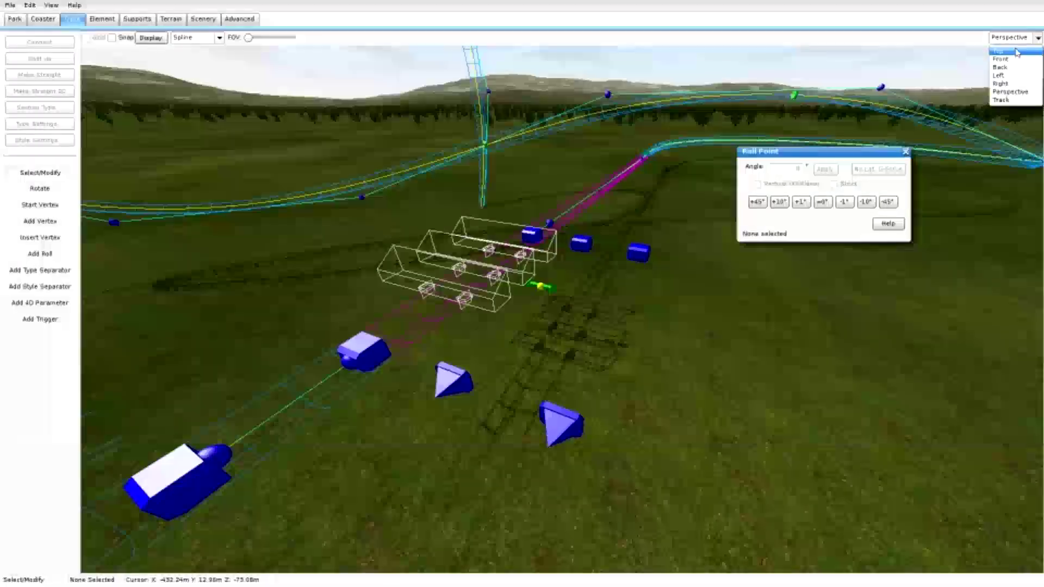
left_click(1005, 49)
Extend storage track away from the station off the table's middle track and a shorter piece off its free outer track
scroll(521, 249, "down", 2)
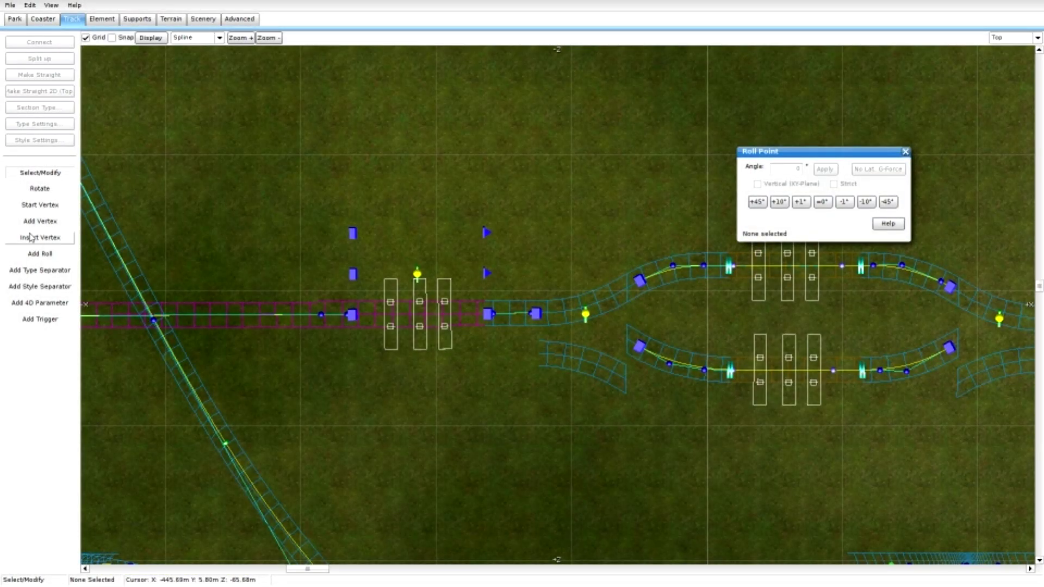
left_click(40, 221)
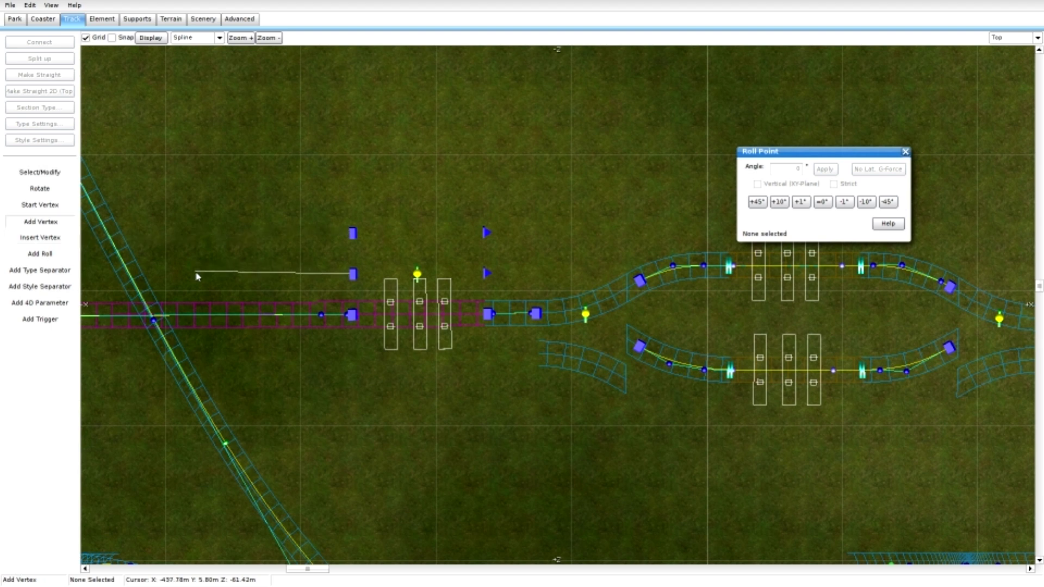
left_click(198, 275)
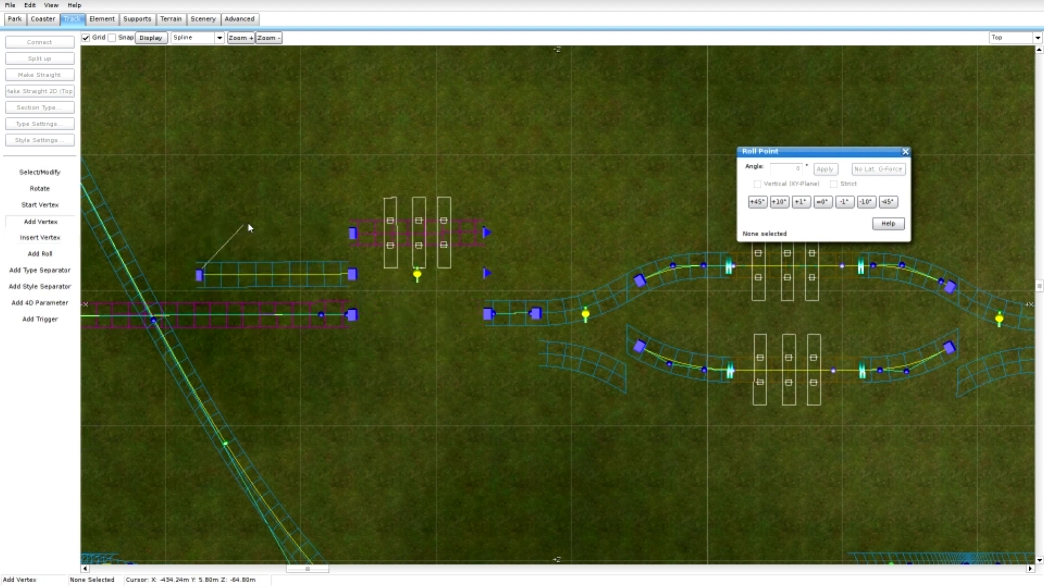
left_click(295, 234)
left_click(39, 172)
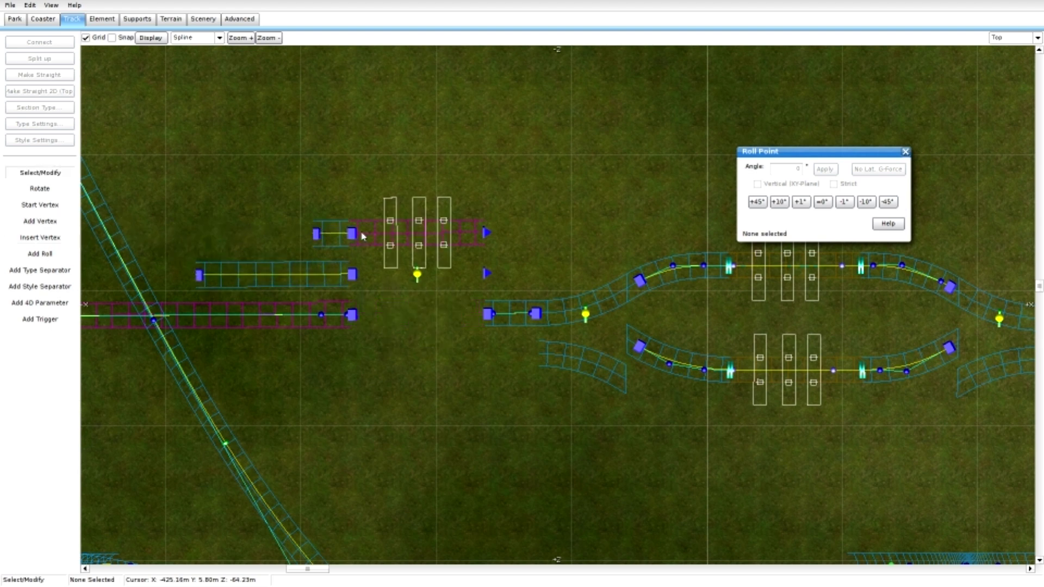
Lengthen the outer storage track to match the middle one and set its section type to Storage
left_click(295, 234)
left_click_drag(274, 130, 202, 268)
left_click(308, 227)
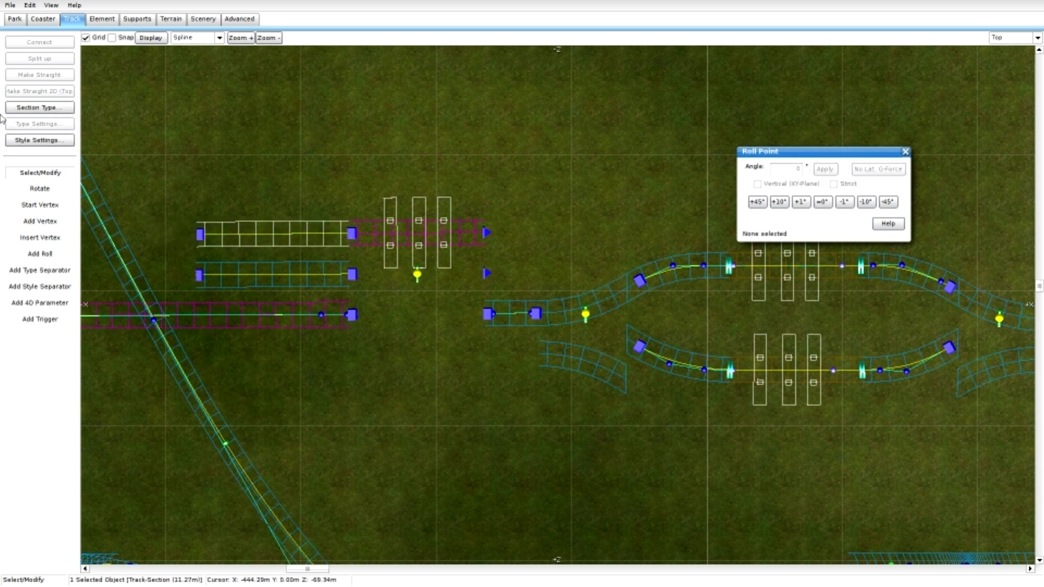
left_click(38, 107)
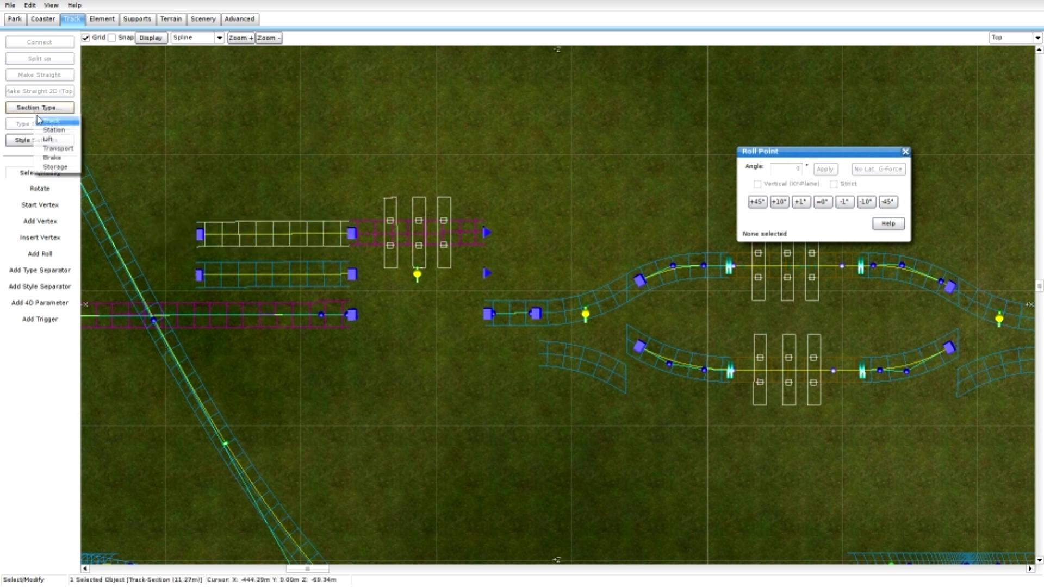
left_click(63, 167)
Delete the middle storage track piece beside the transfer table
left_click(277, 275)
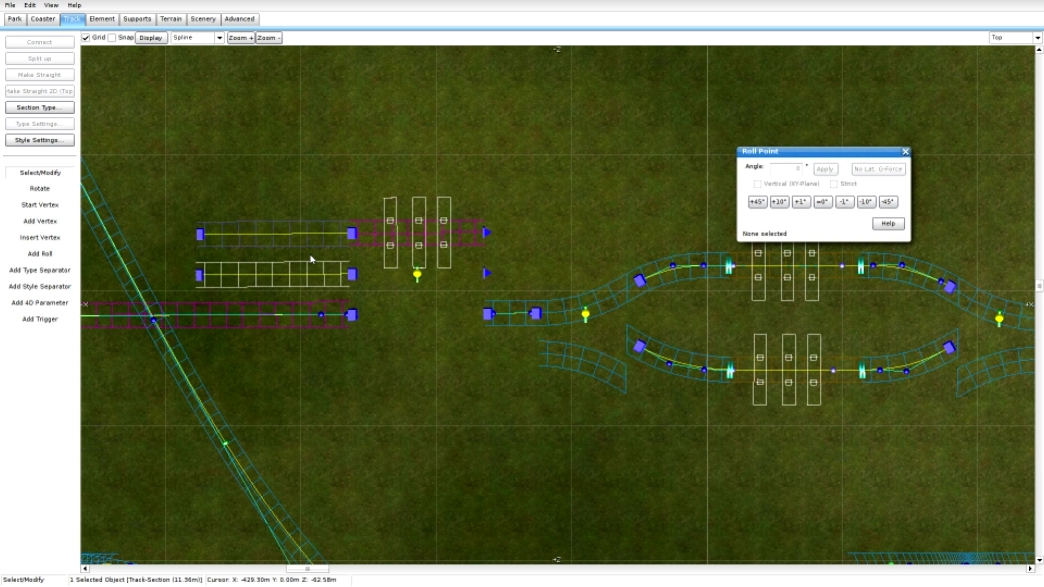
left_click(201, 276)
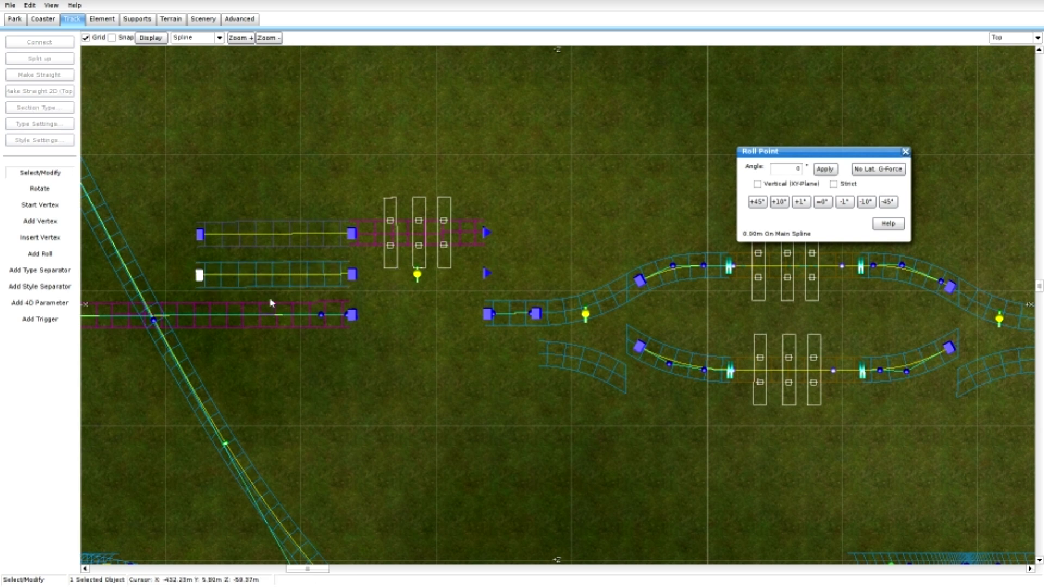
key("Delete")
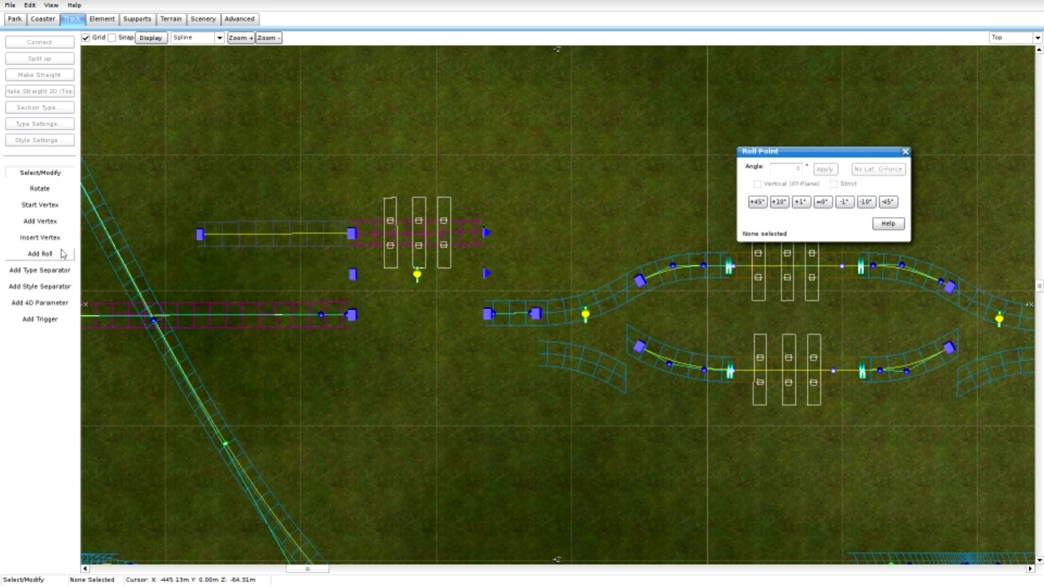
Extend new track from the station side of the transfer table's outer track, curving it away from the station into a long straight
left_click(45, 227)
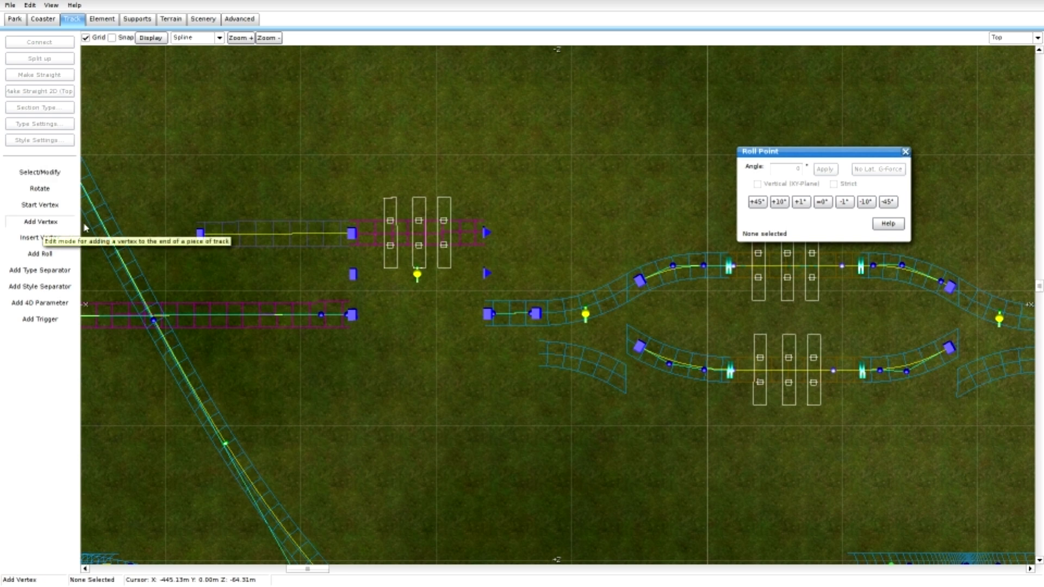
left_click(526, 234)
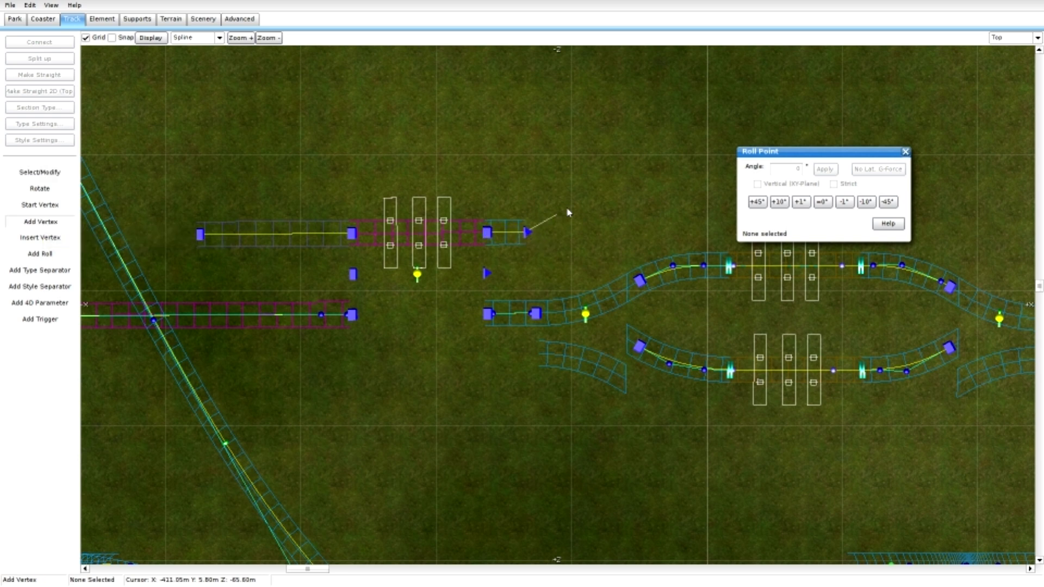
left_click(603, 170)
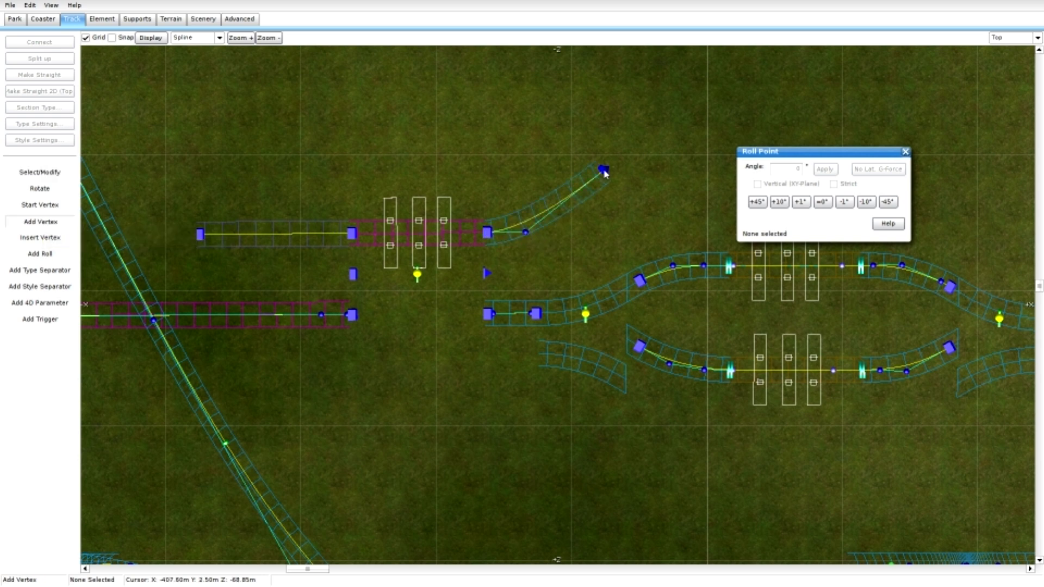
key("ctrl+z")
left_click(555, 214)
left_click(584, 193)
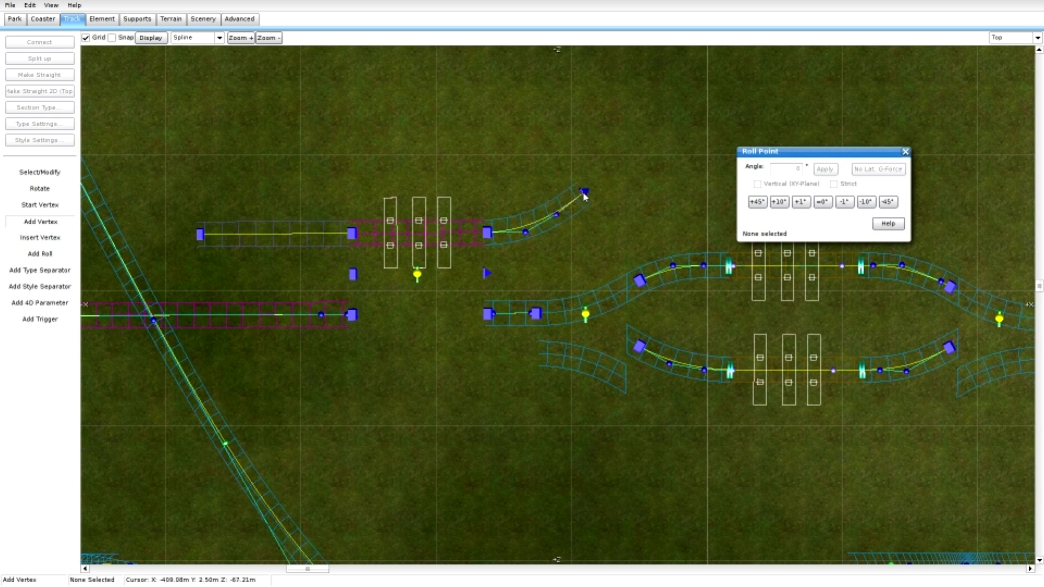
left_click(696, 100)
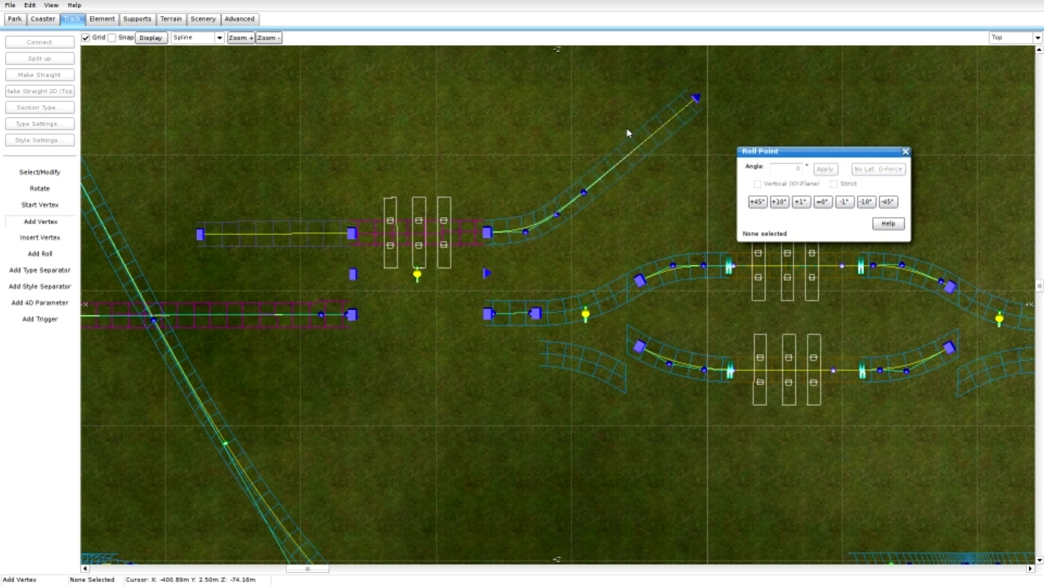
Set the section type of the new curved track off the transfer table to Storage
left_click(40, 173)
left_click(680, 179)
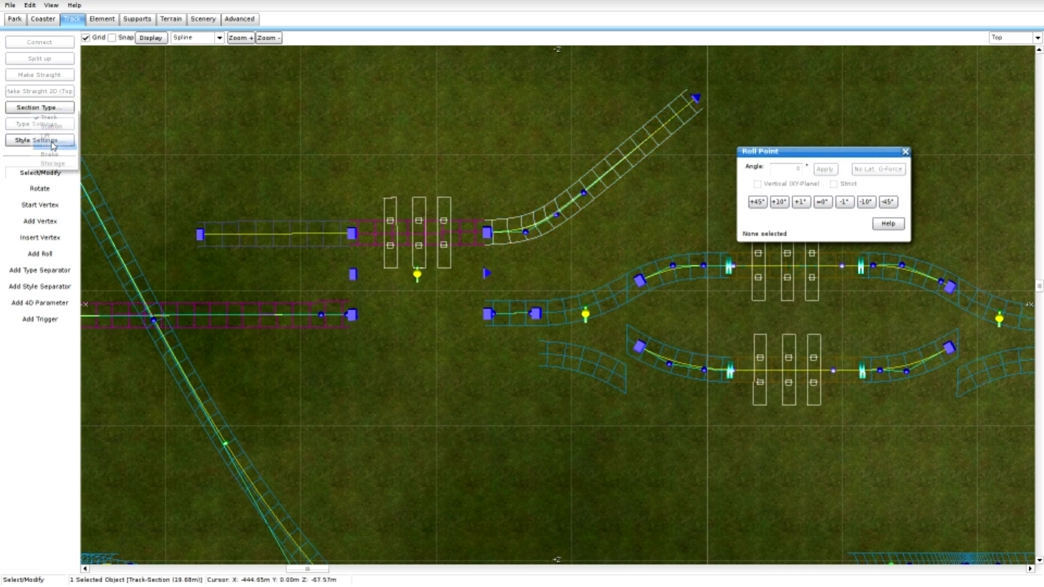
left_click(672, 222)
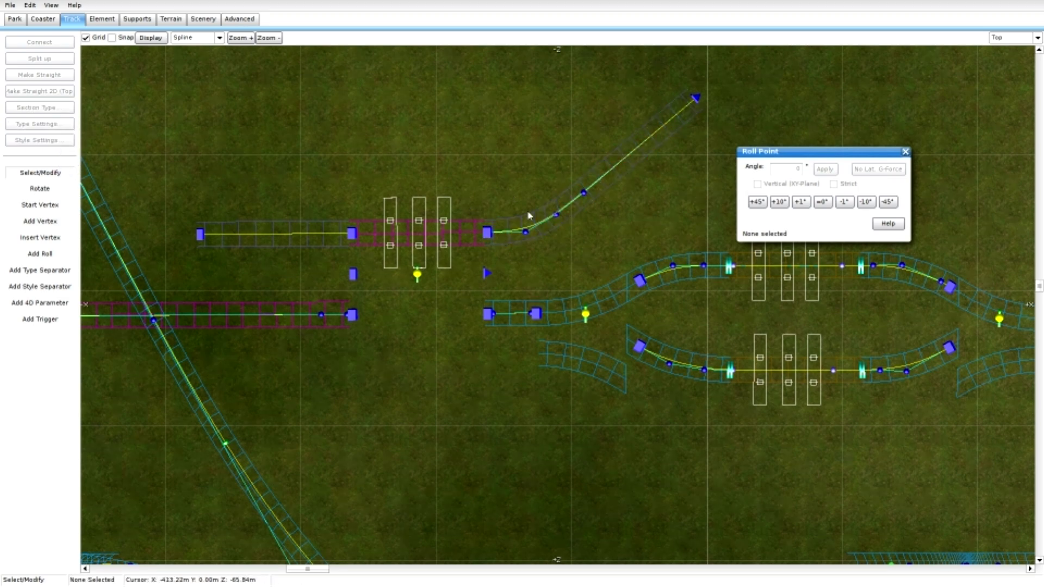
Save the park, freeze the Diving Example coaster, and save the park again
scroll(529, 215, "down", 1)
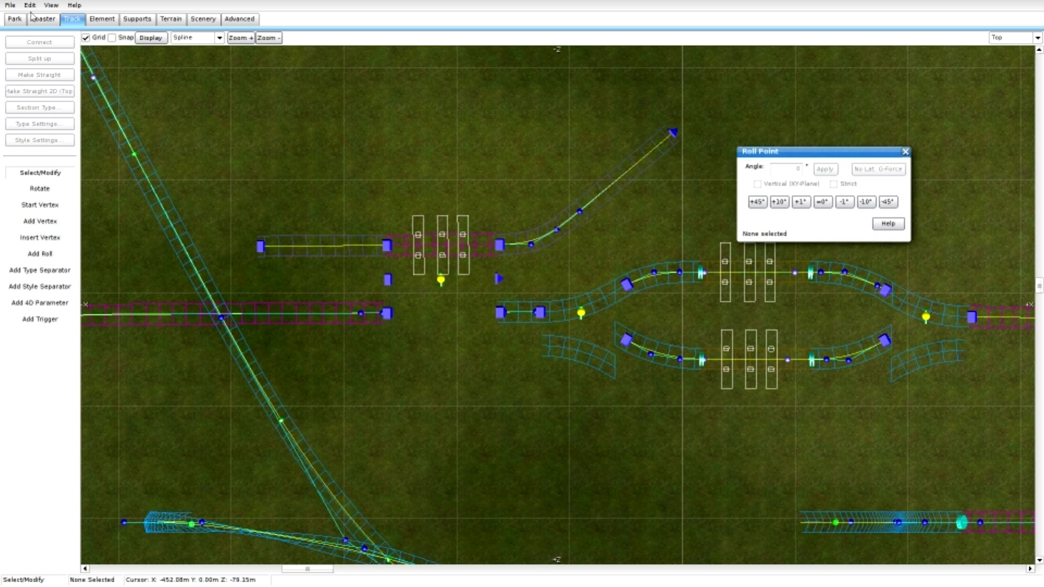
left_click(11, 5)
left_click(22, 46)
left_click(42, 18)
left_click(56, 202)
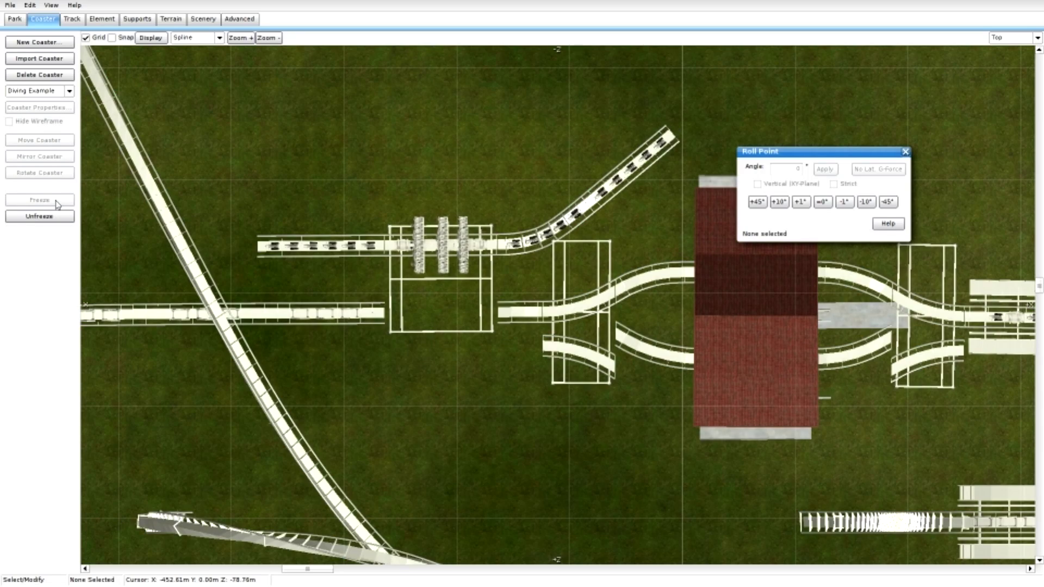
left_click(10, 5)
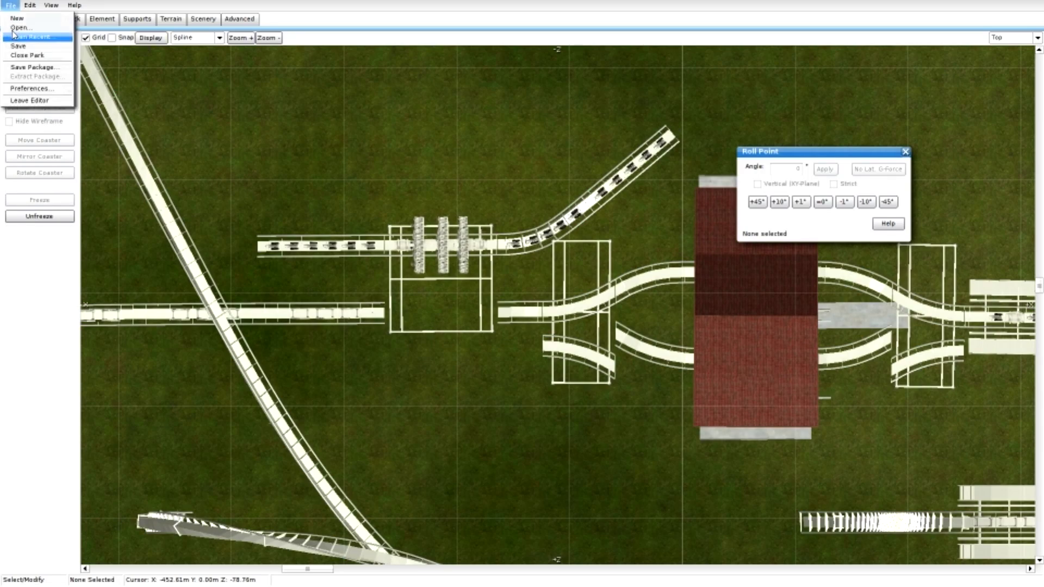
left_click(18, 45)
Leave the editor to view the coaster in play mode and return to the editor
left_click(10, 6)
left_click(28, 100)
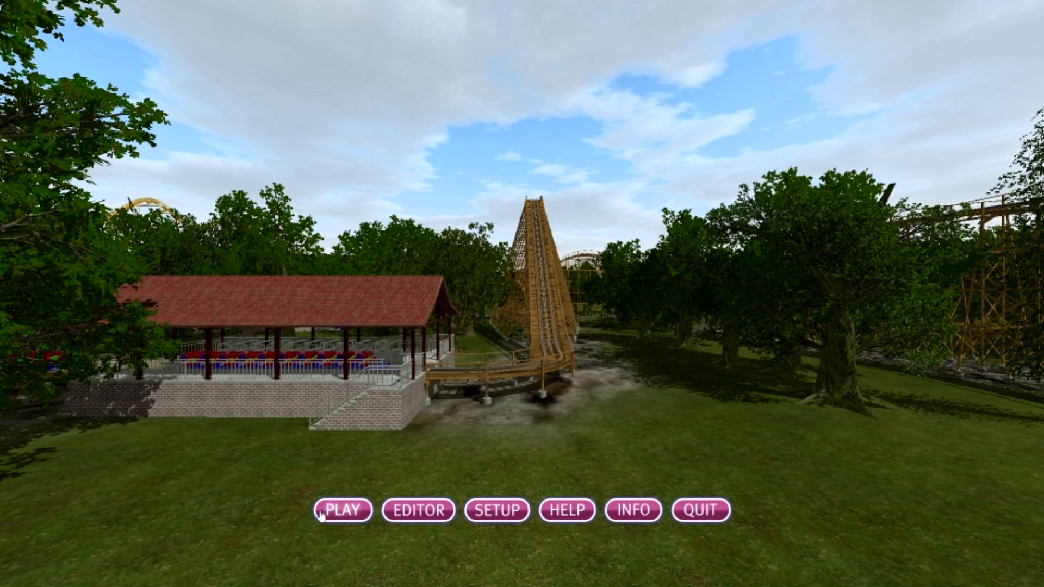
left_click(340, 511)
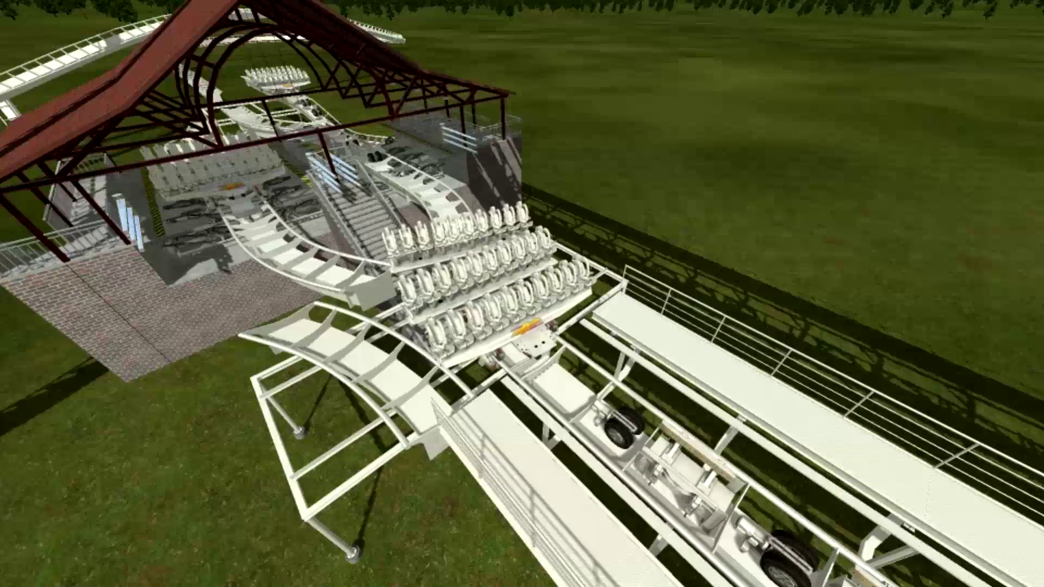
left_click(415, 509)
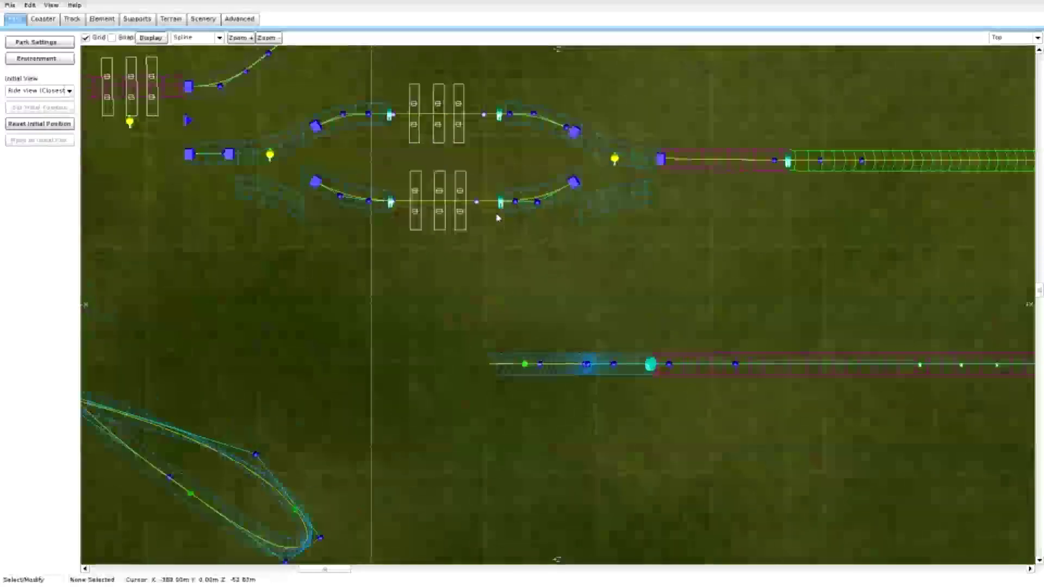
left_click(540, 186)
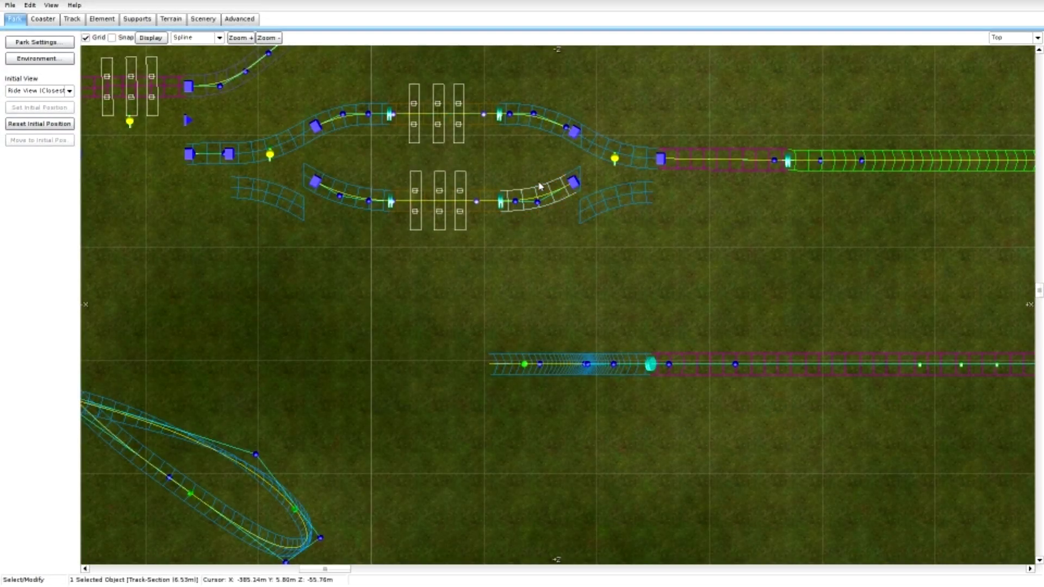
left_click(531, 126, "ctrl")
left_click(353, 129, "ctrl")
left_click(351, 184, "ctrl")
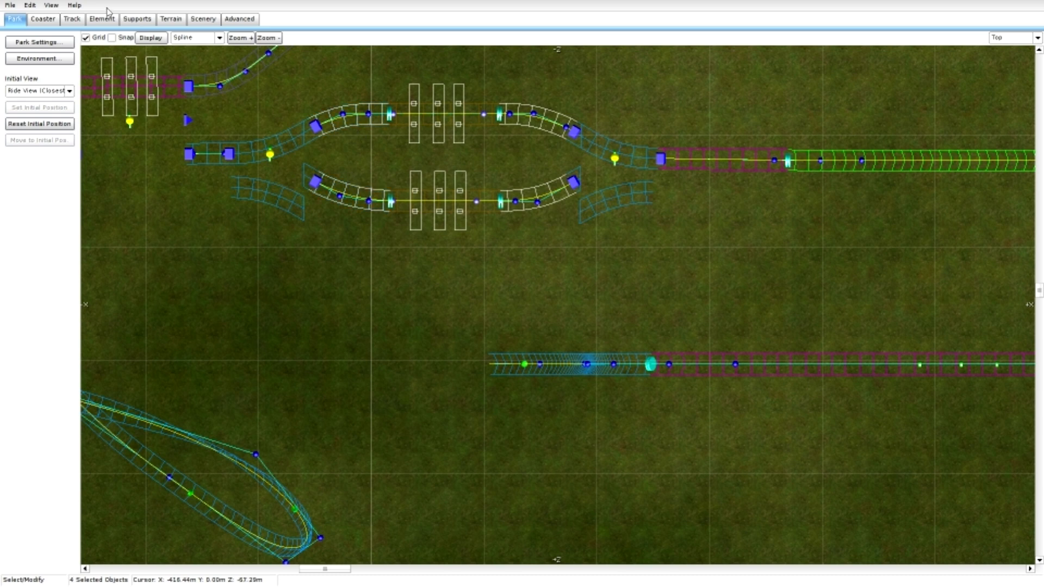
left_click(43, 21)
left_click(74, 20)
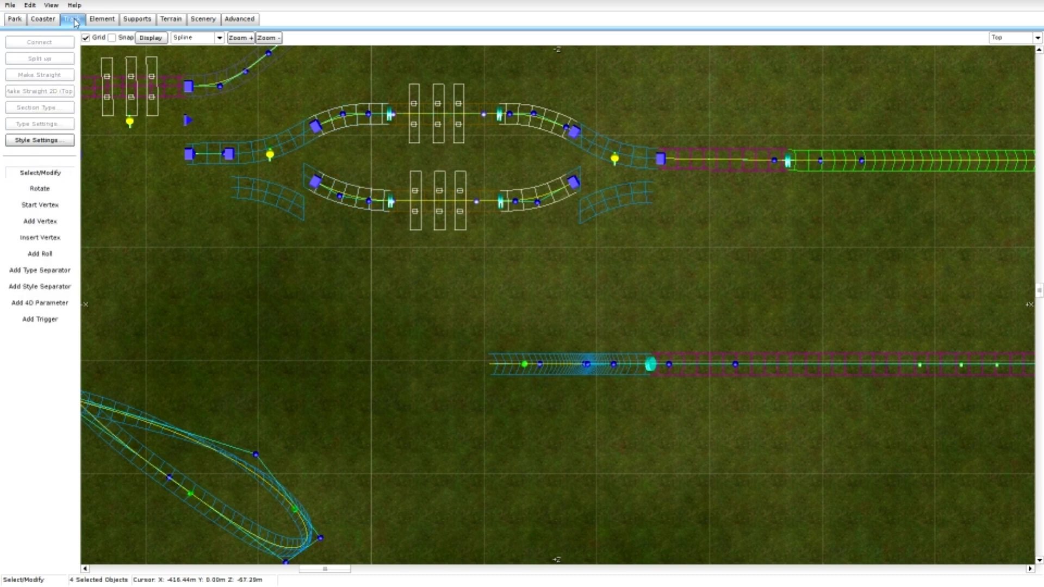
left_click(338, 147)
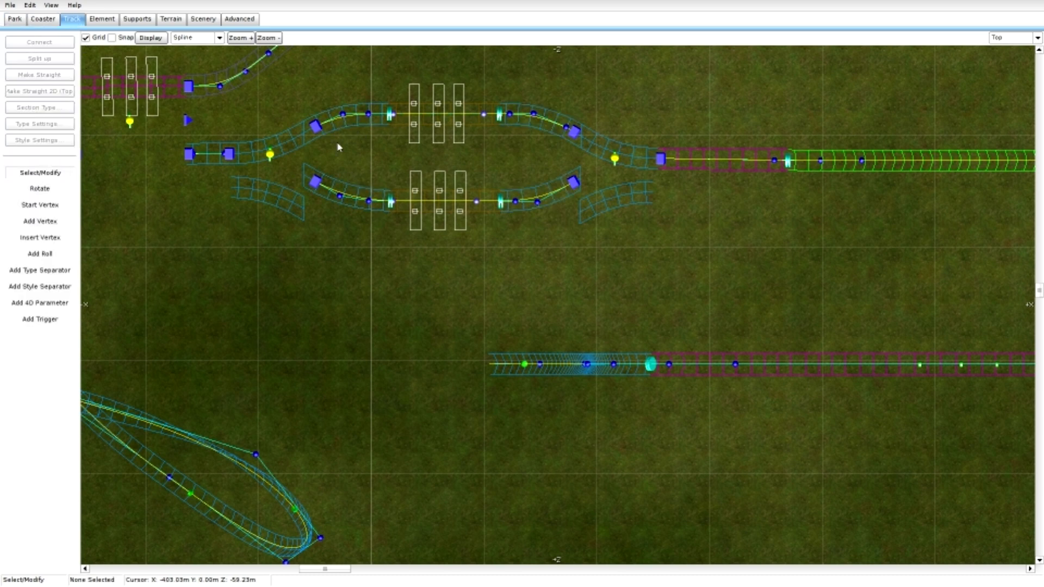
Set both curved tracks on the lift-hill side of the station to the Transport section type
left_click(519, 130)
left_click(33, 107)
left_click(43, 143)
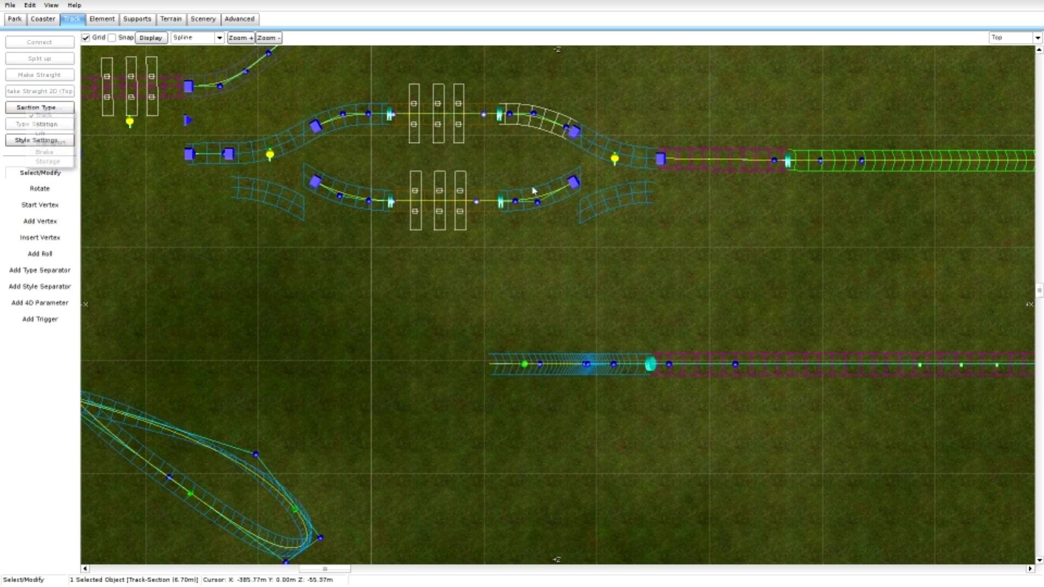
left_click(533, 190)
left_click(48, 108)
left_click(63, 147)
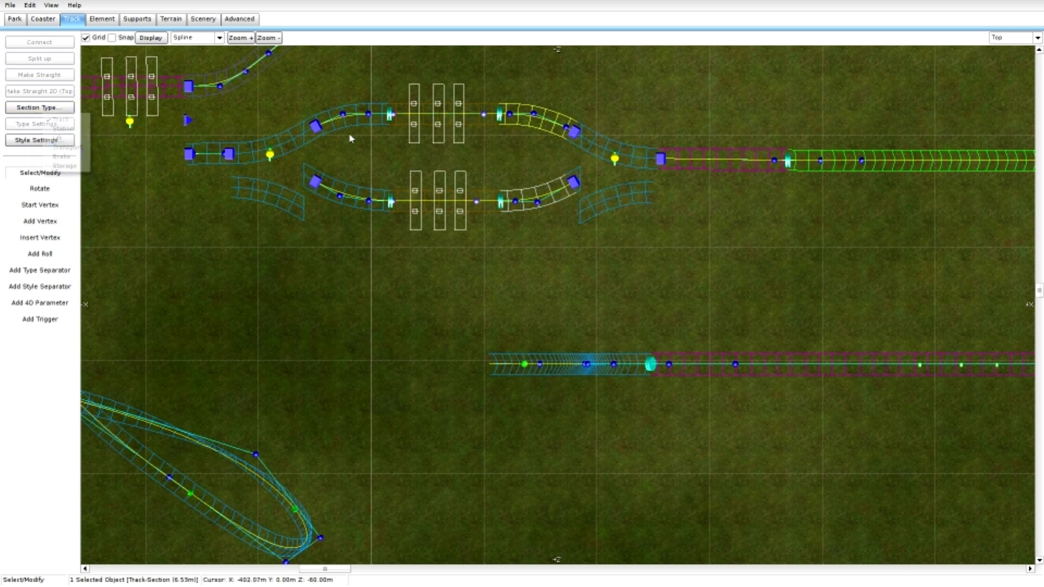
Set both curved tracks on the transfer-table side of the station to the Transport section type
left_click(351, 139)
left_click(335, 126)
left_click(48, 107)
left_click(62, 146)
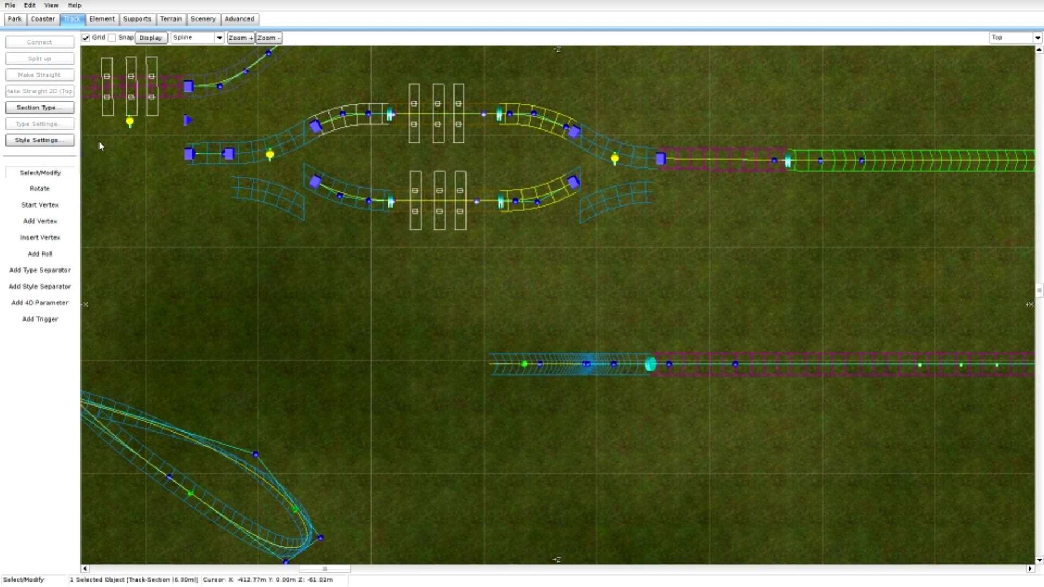
left_click(343, 182)
left_click(39, 107)
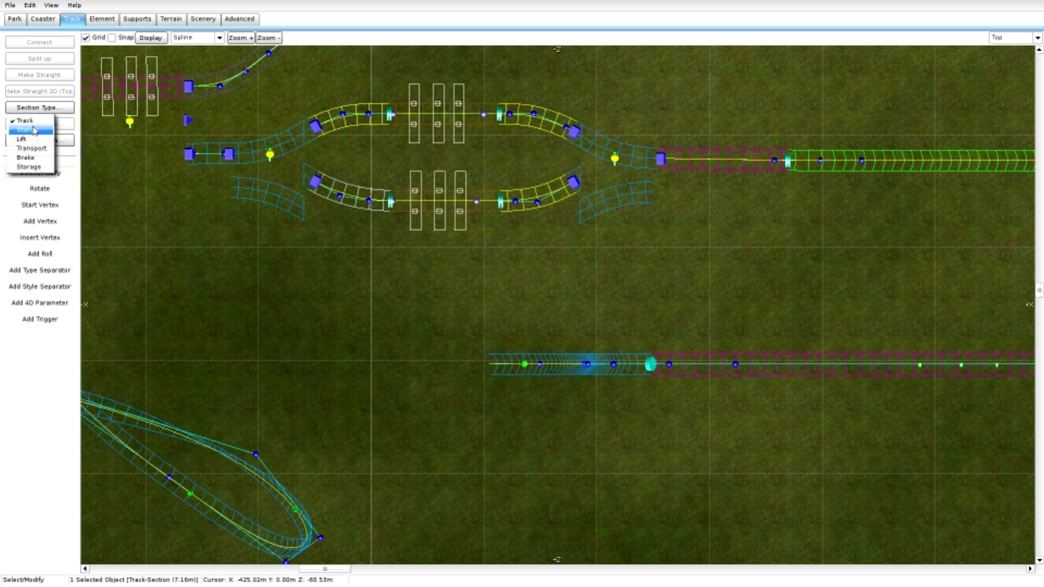
left_click(48, 145)
left_click(250, 247)
scroll(252, 250, "down", 2)
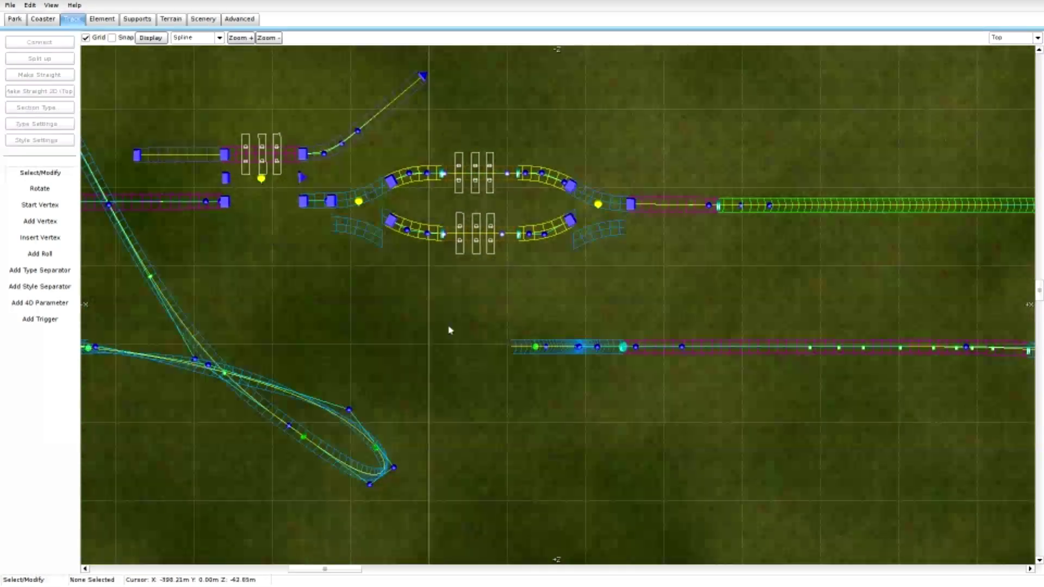
scroll(449, 330, "up", 2)
left_click(40, 270)
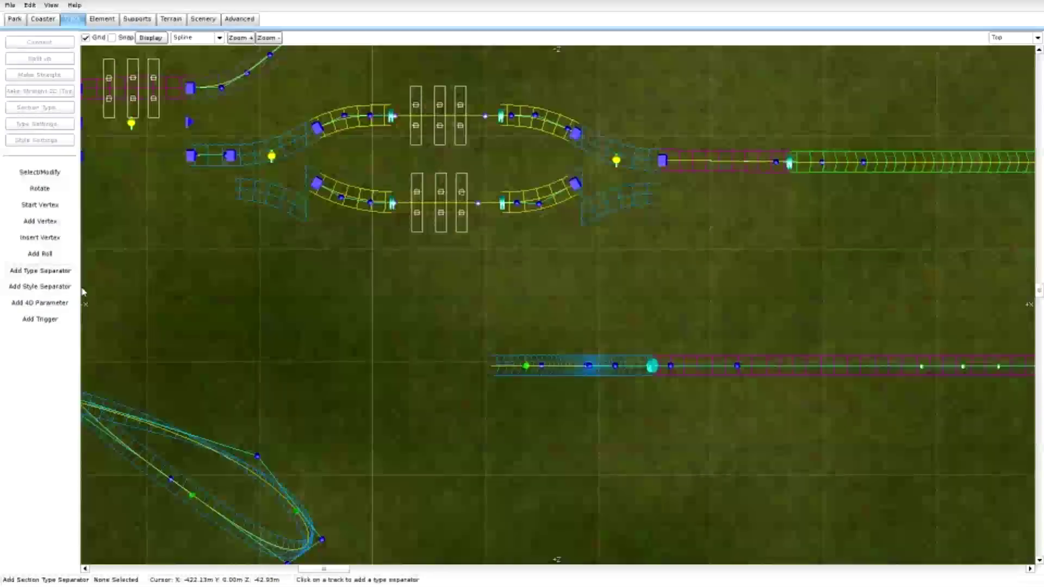
scroll(412, 382, "down", 2)
scroll(412, 382, "down", 2)
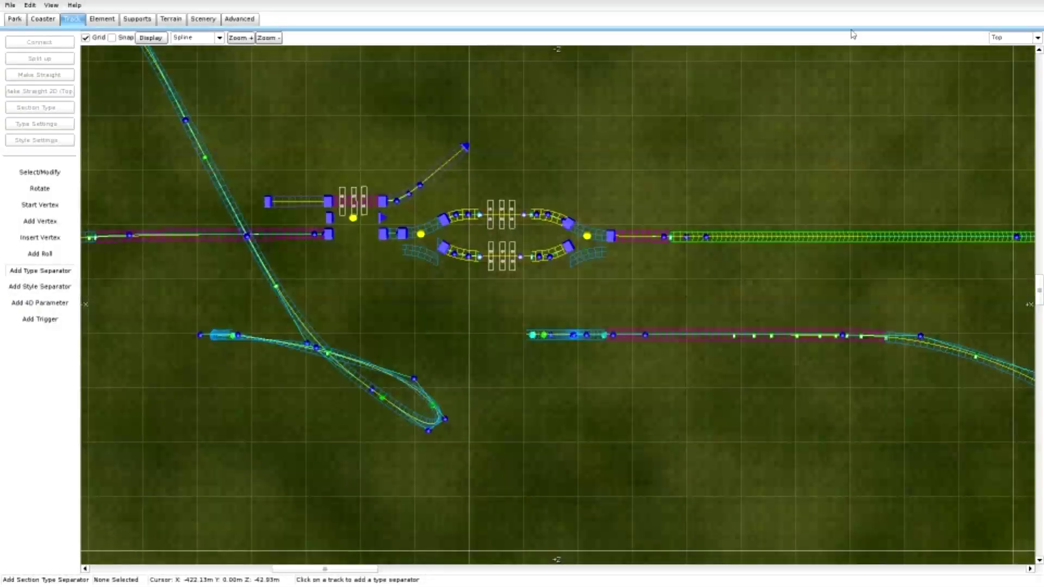
In the perspective view, give the track section entering the lake a Round Concrete tunnel
left_click(997, 38)
left_click(1009, 92)
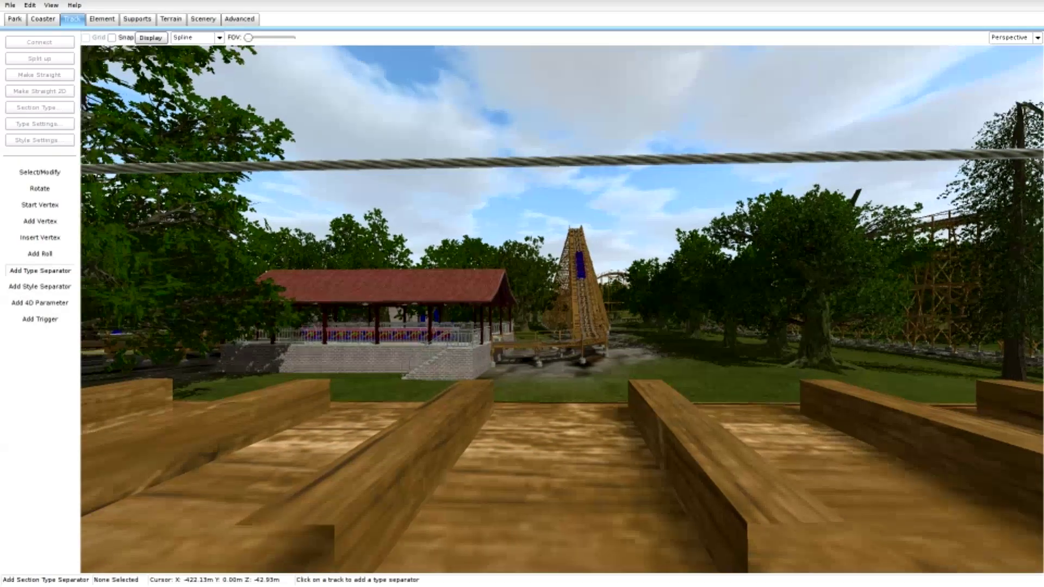
key("w")
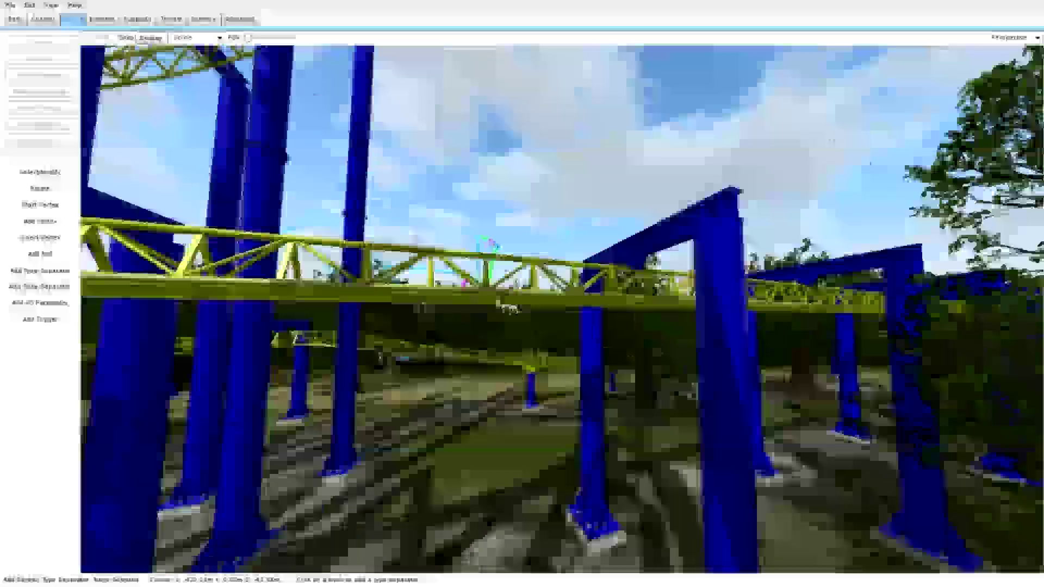
key("w")
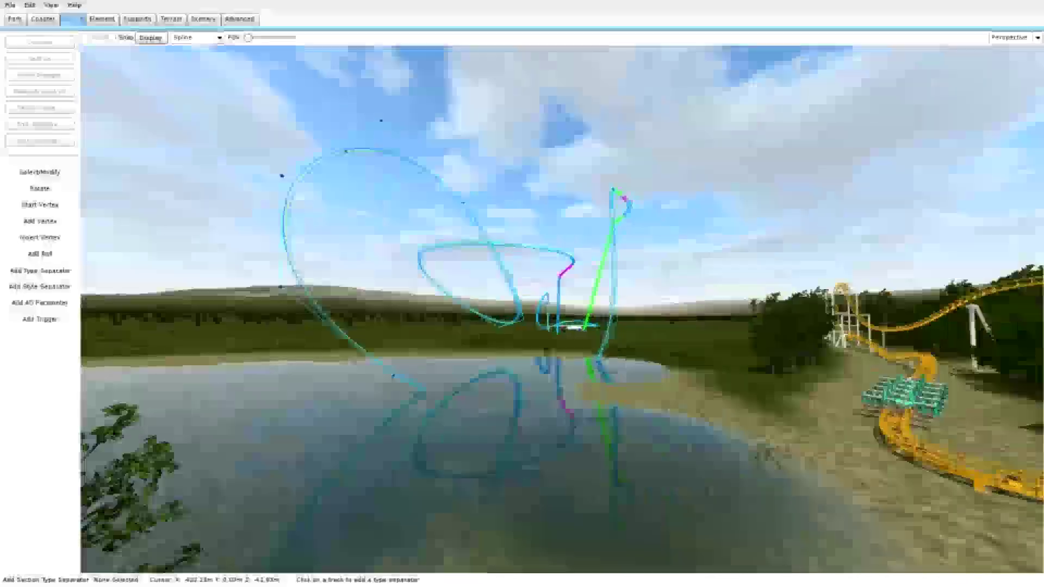
key("w")
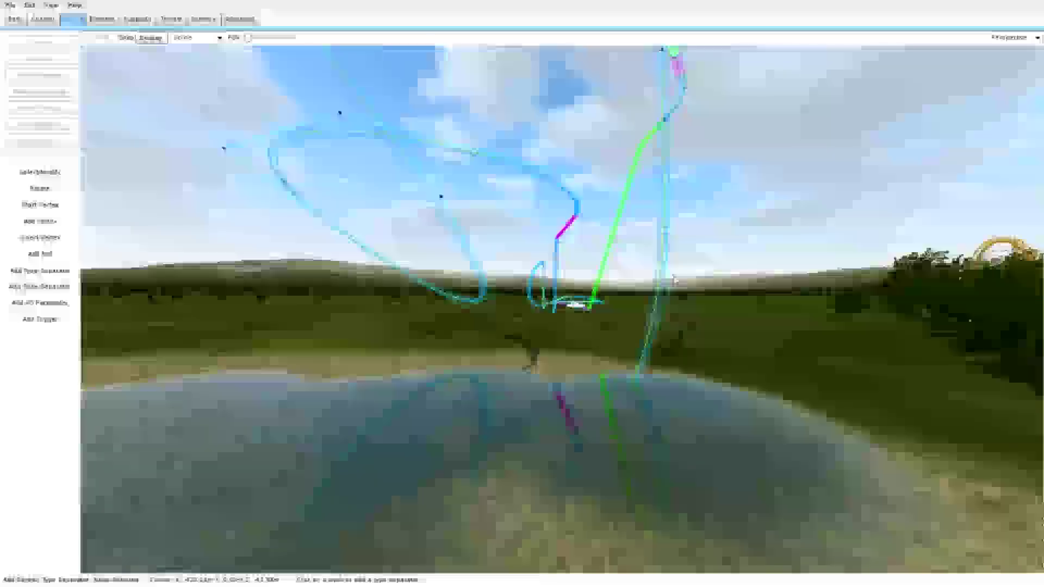
key("w")
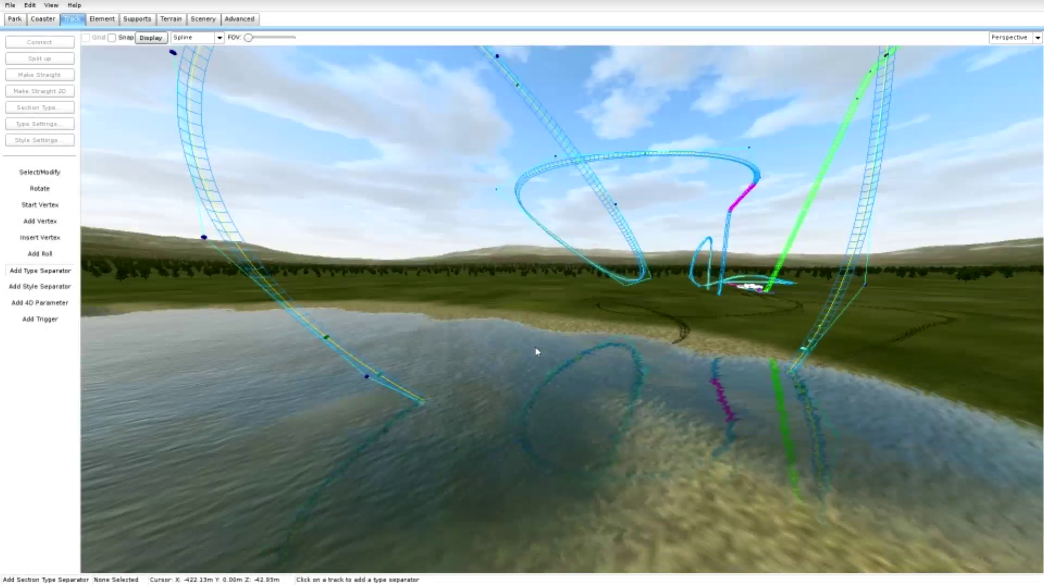
key("Escape")
double_click(418, 396)
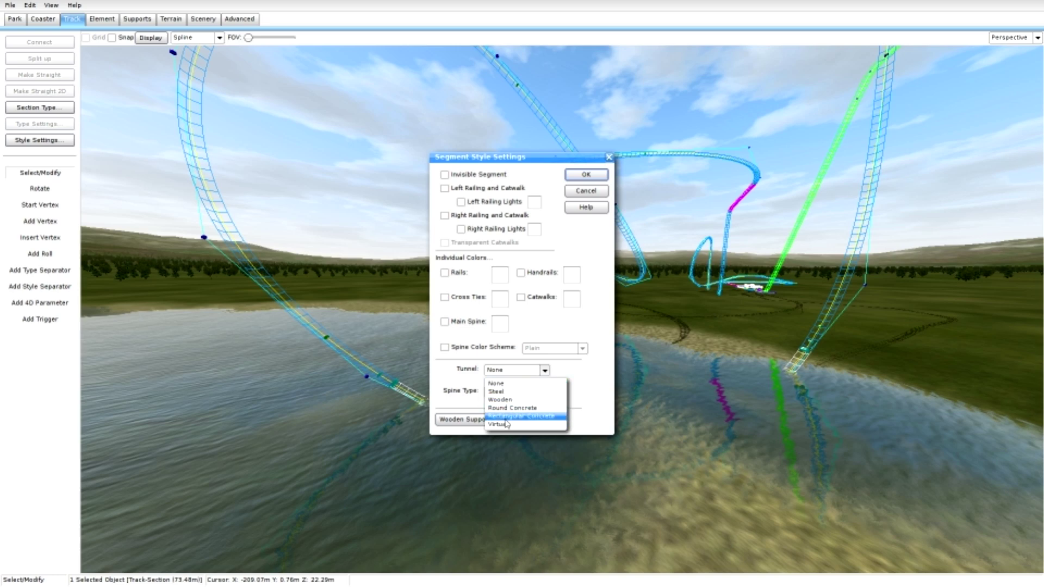
left_click(586, 174)
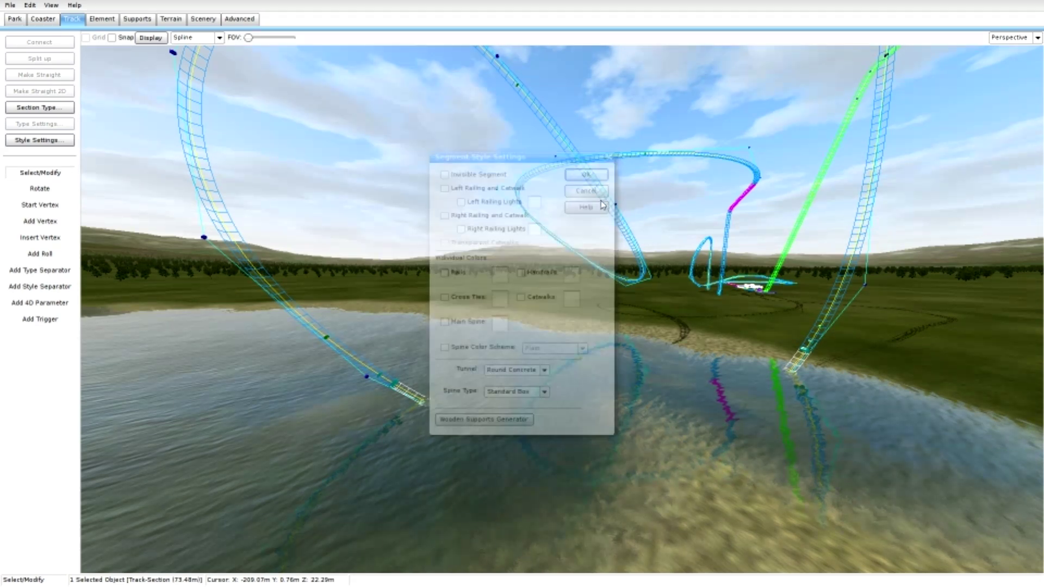
key("s")
key("w")
right_click_drag(569, 231, 595, 263)
left_click(51, 272)
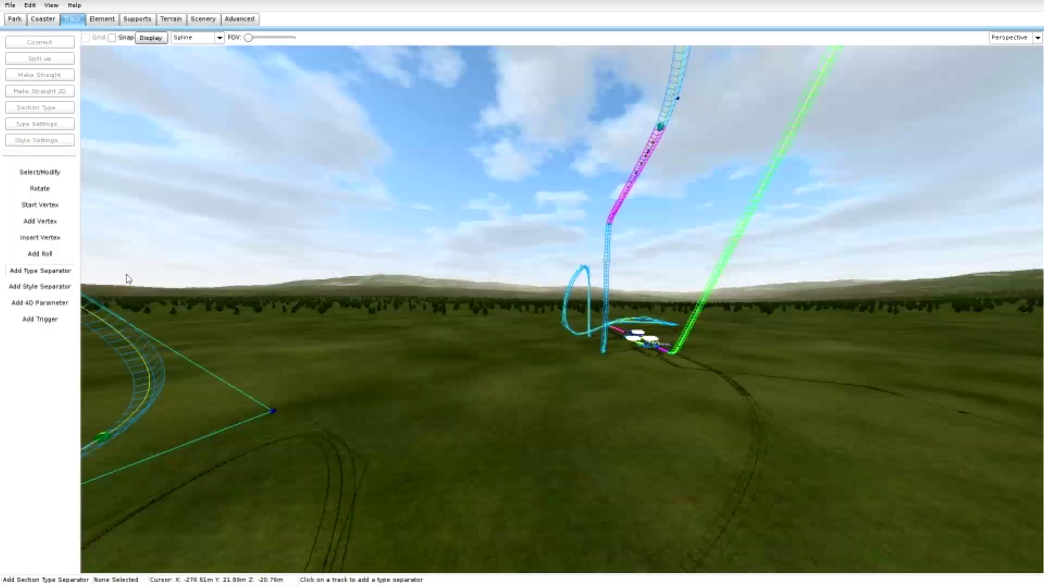
key("w")
key("w")
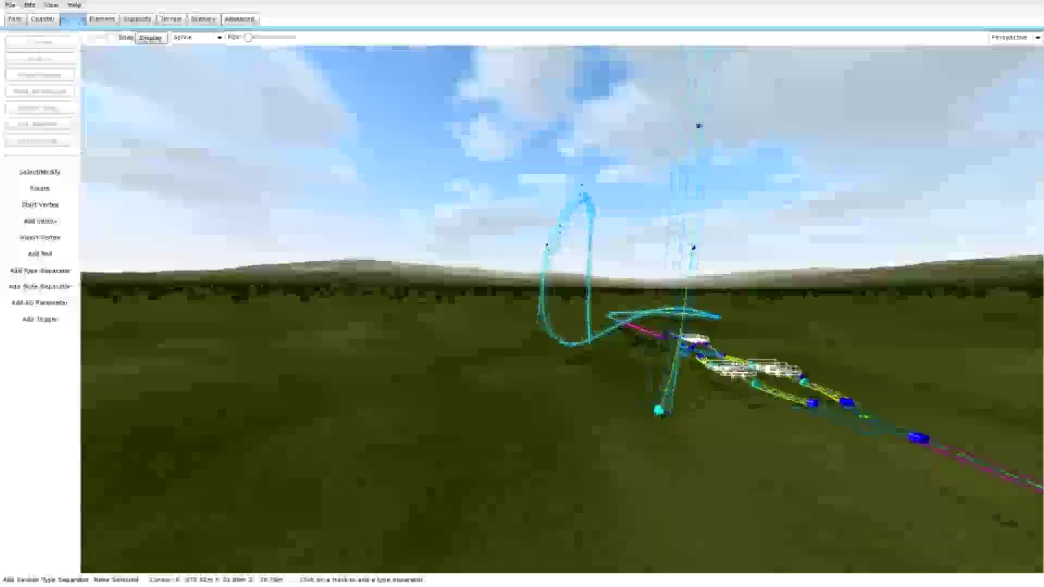
left_click(70, 174)
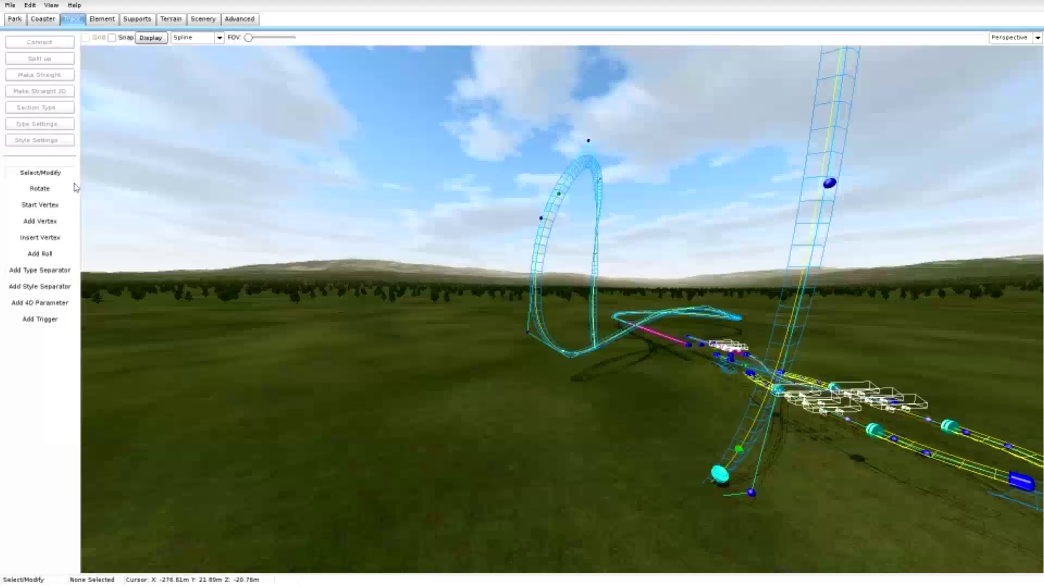
double_click(613, 336)
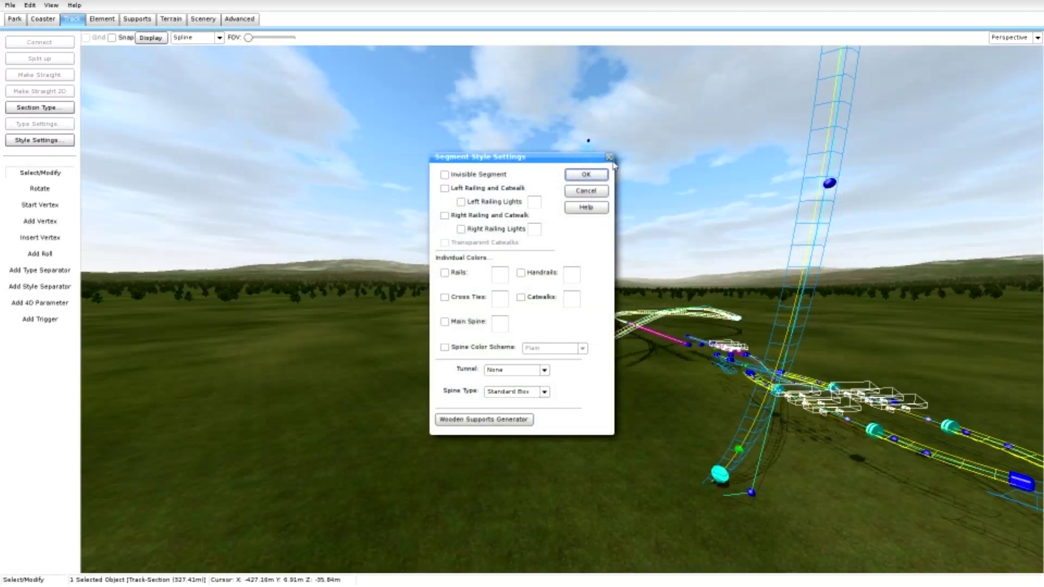
left_click(589, 175)
Give the short track section at the foot of the vertical loop near the transfer table a Round Concrete tunnel
key("w")
left_click(591, 381)
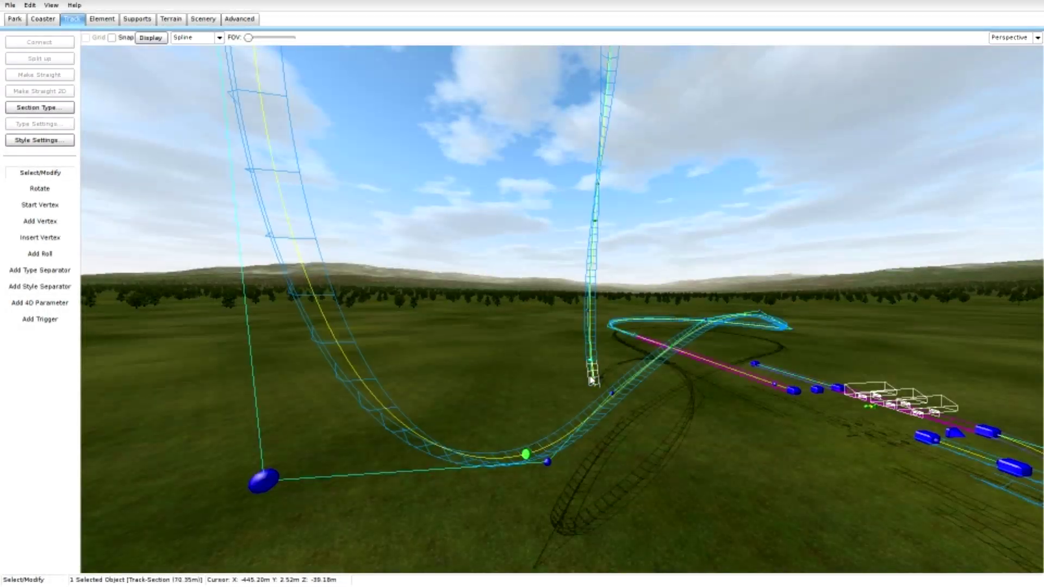
left_click(40, 107)
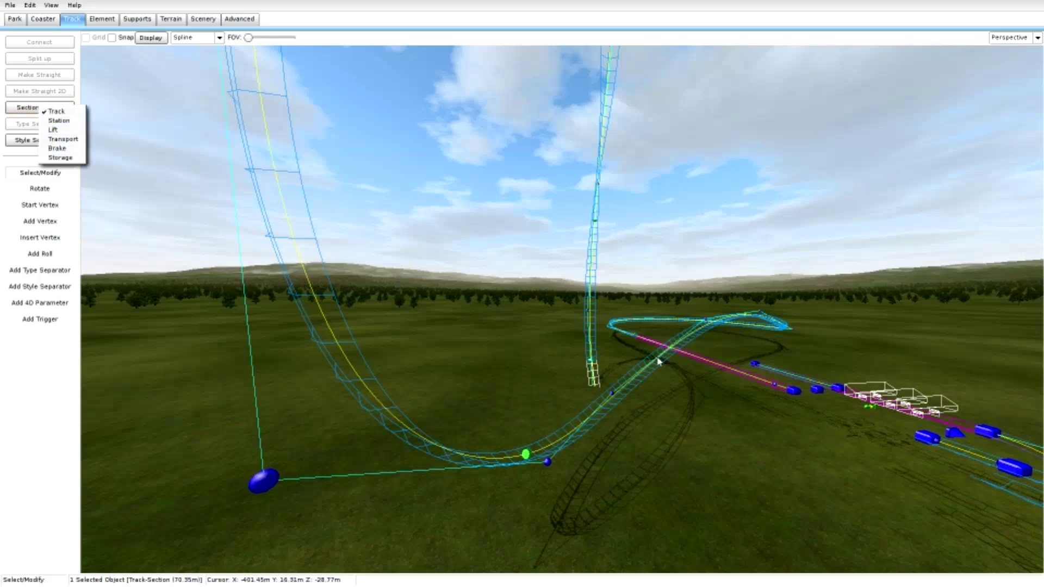
double_click(594, 374)
left_click(499, 391)
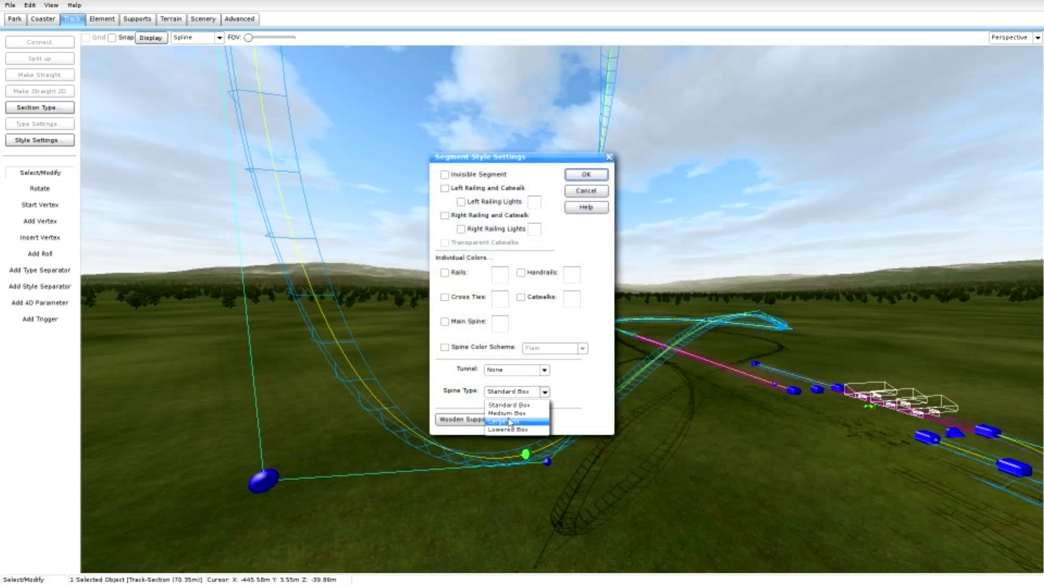
left_click(523, 368)
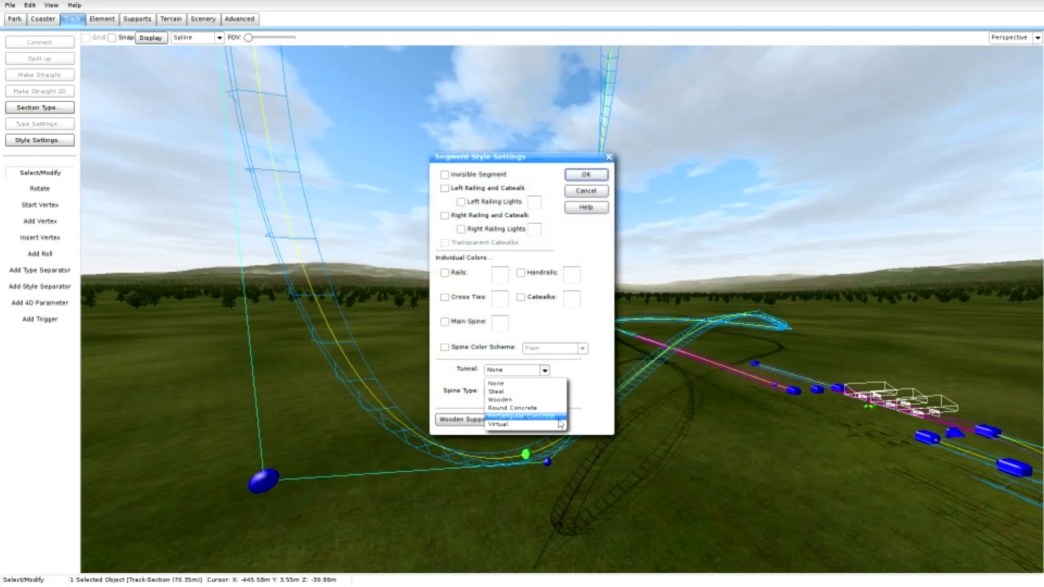
left_click(522, 407)
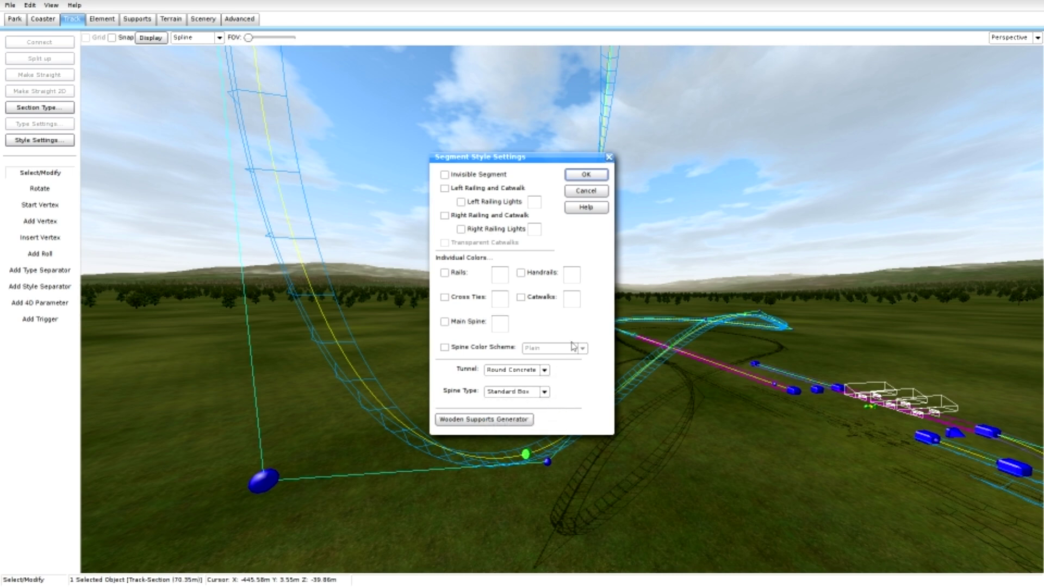
left_click(586, 174)
left_click(568, 368)
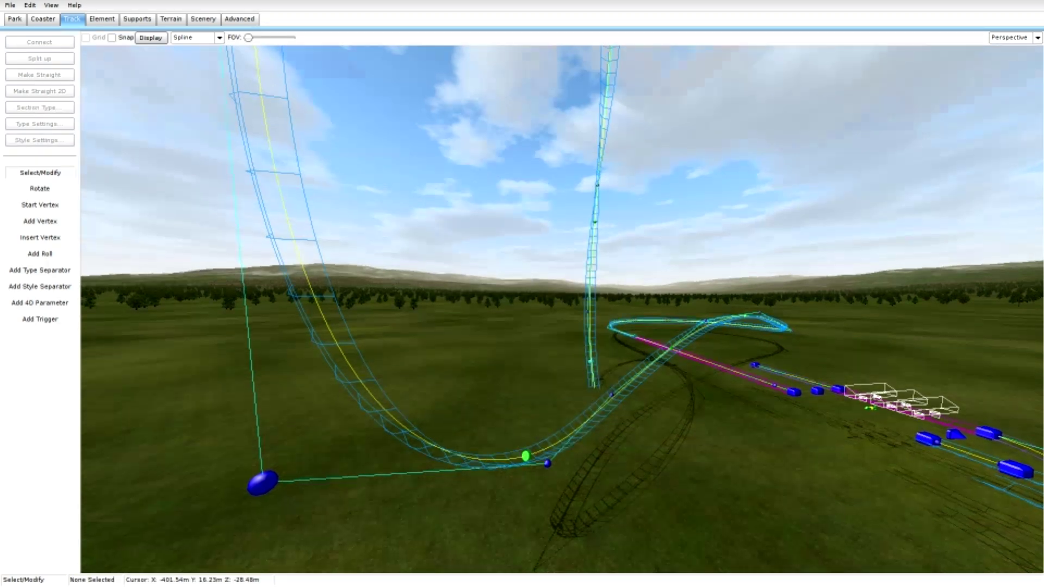
Display the G-force comb on the track and examine the forces through the loop and the curve behind the station
key("w")
right_click_drag(562, 309, 479, 388)
key("d")
left_click(205, 37)
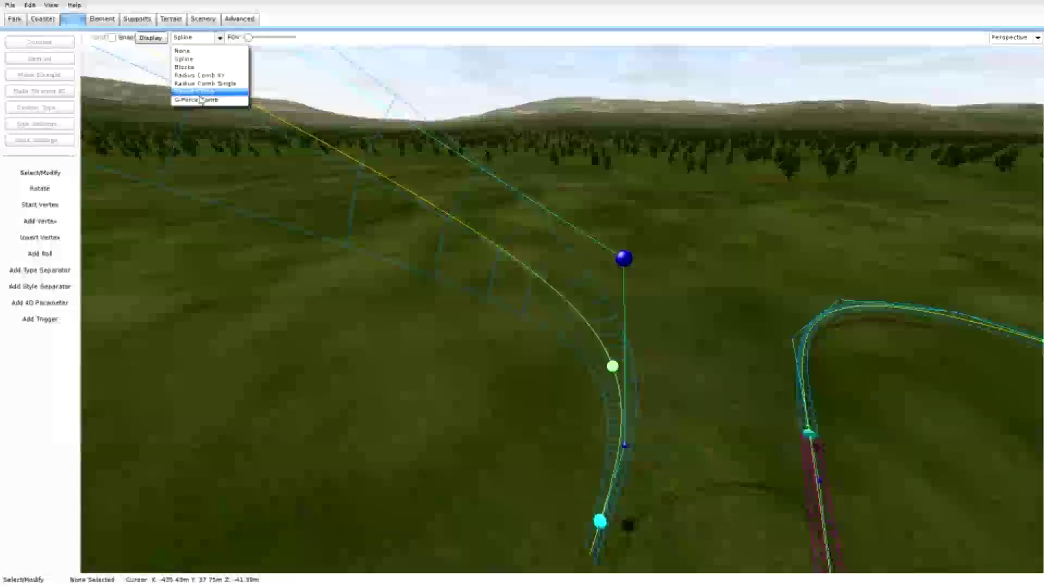
left_click(198, 98)
right_click_drag(198, 98, 304, 141)
right_click_drag(592, 245, 563, 247)
key("s")
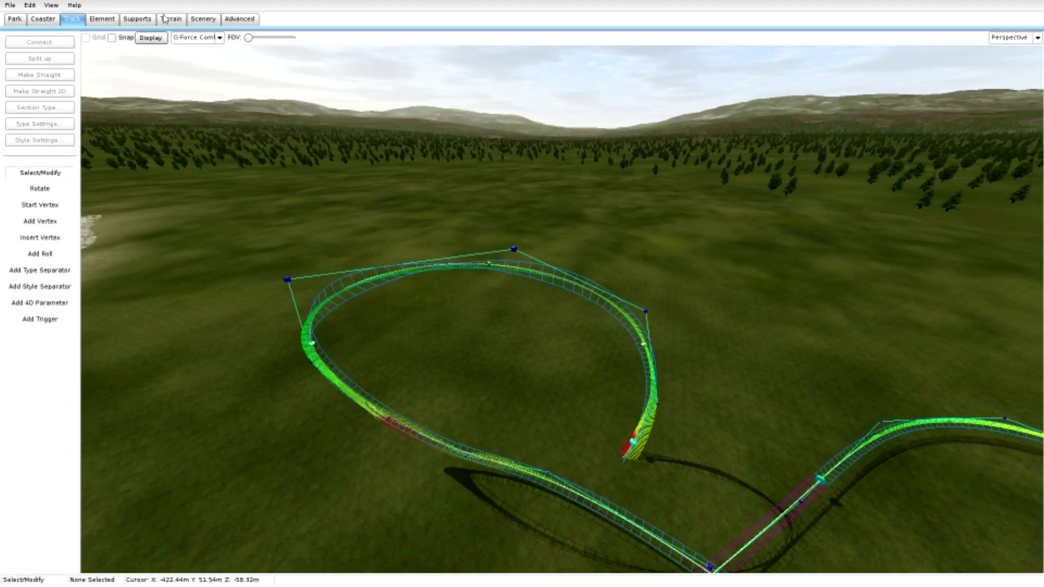
Display the speed comb and examine the train's speed from the loop to the final straight before the transfer table
left_click(185, 37)
left_click(191, 96)
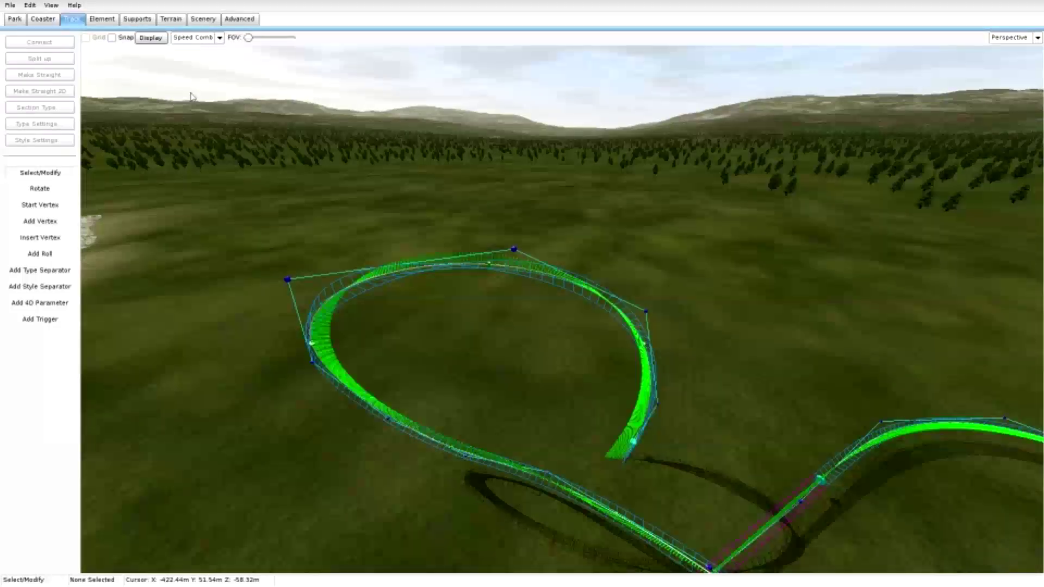
key("w")
right_click_drag(562, 309, 356, 315)
Save the park and try to freeze the Diving Example coaster
left_click(10, 5)
left_click(26, 51)
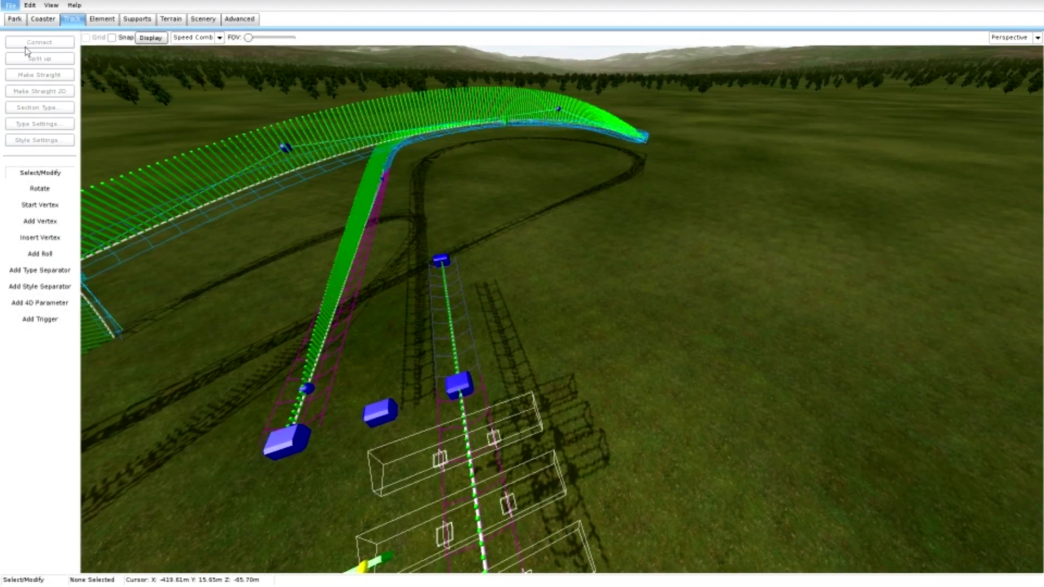
left_click(10, 6)
left_click(145, 158)
left_click(43, 18)
left_click(50, 198)
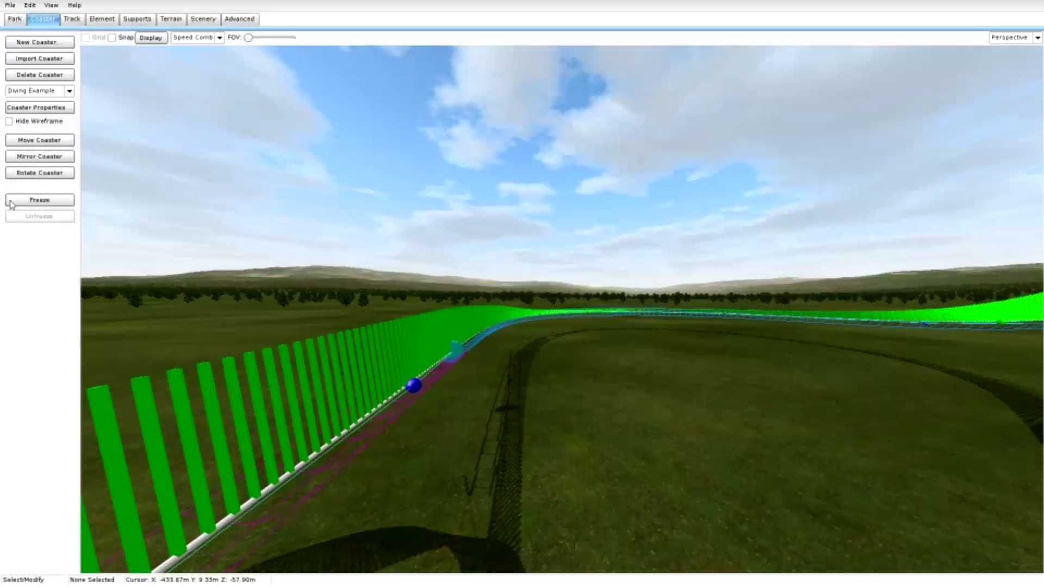
Add a roll point on the straight section between the final curve and the transfer table
left_click(72, 19)
left_click(40, 253)
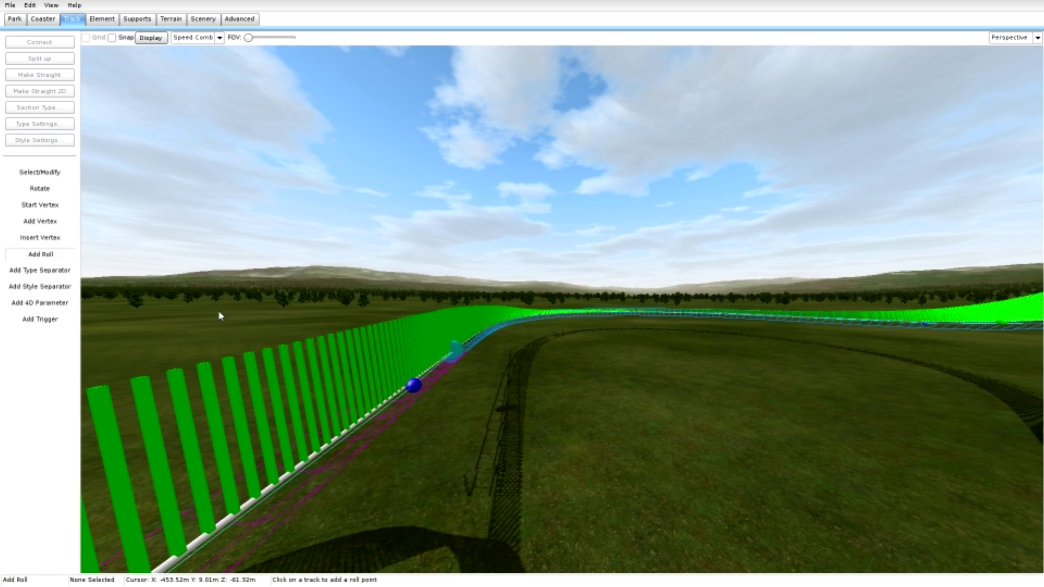
left_click_drag(441, 369, 349, 445)
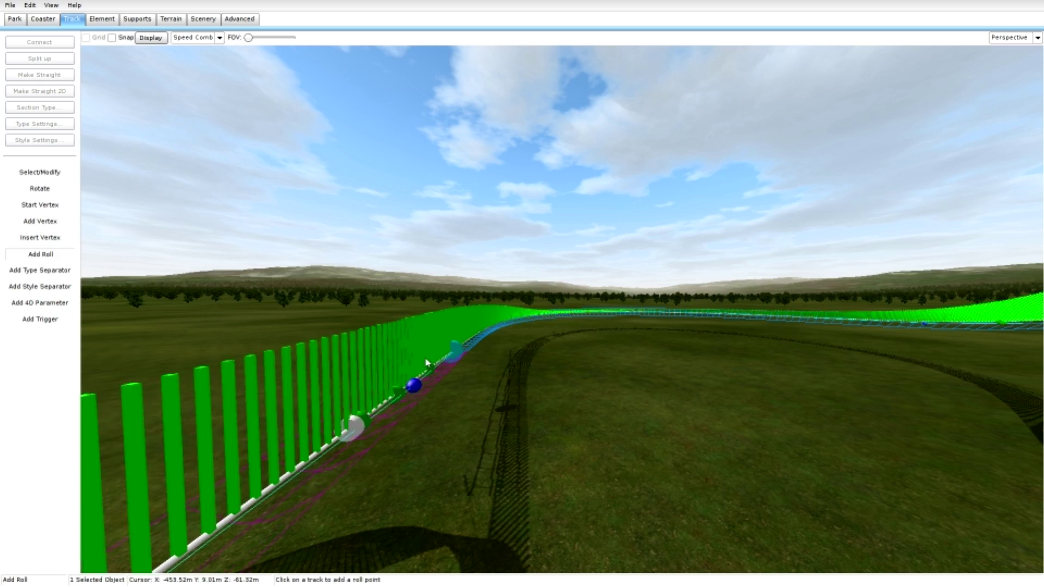
Save the park with the added roll point and freeze the Diving Example coaster
left_click(27, 4)
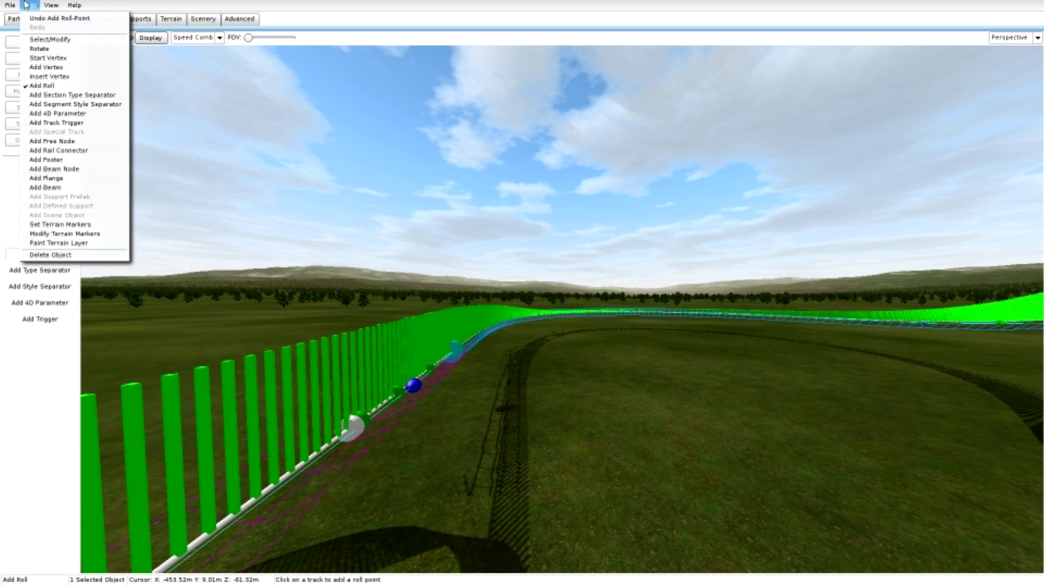
mouse_move(17, 4)
left_click(19, 48)
left_click(28, 7)
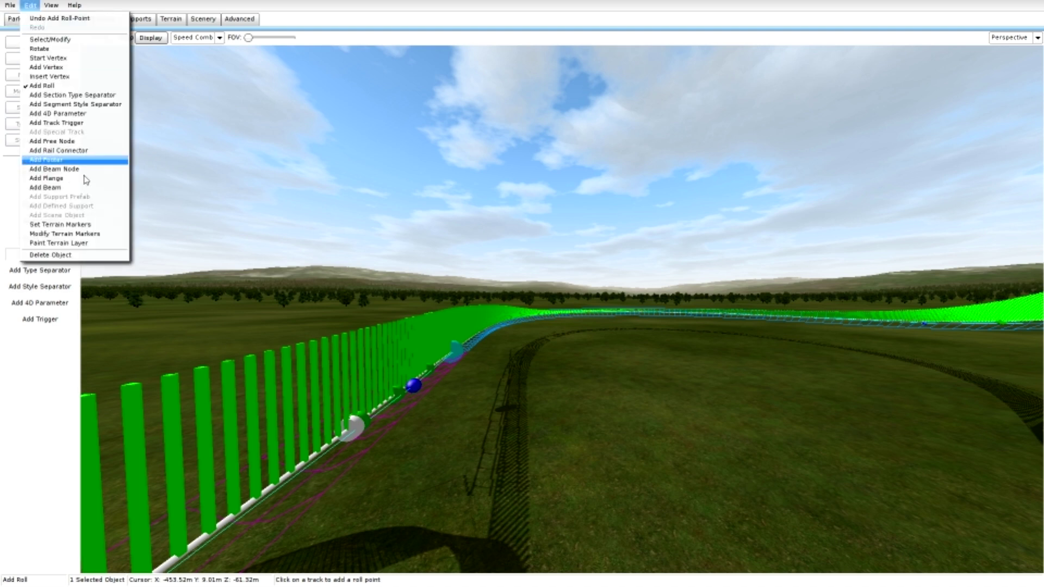
left_click(86, 178)
left_click(43, 20)
left_click(43, 200)
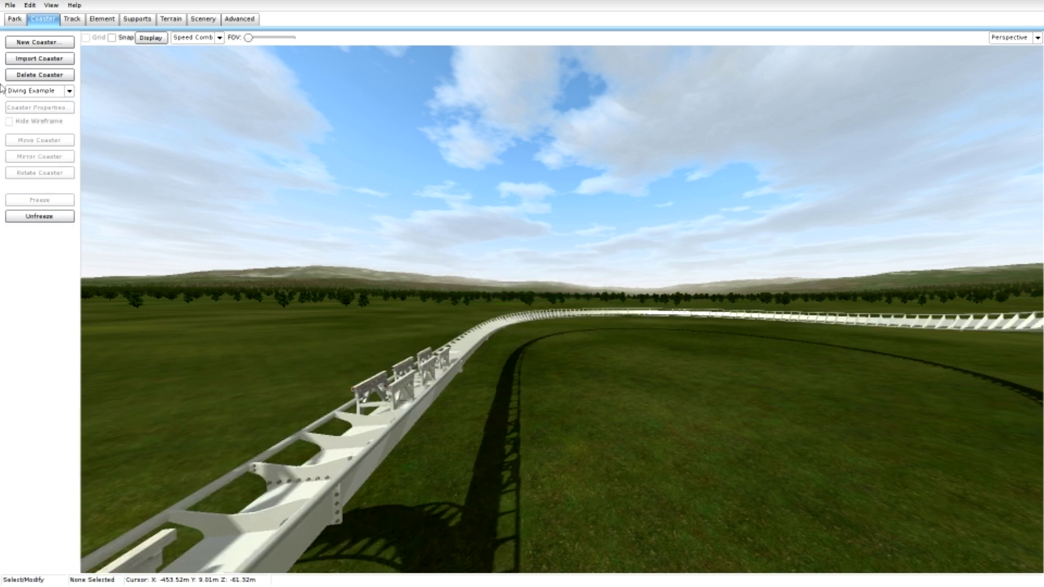
Leave the editor and test-ride the coaster, trying the Target and Fly-By views and a simulation speed of x4
left_click(10, 5)
left_click(39, 103)
left_click(335, 517)
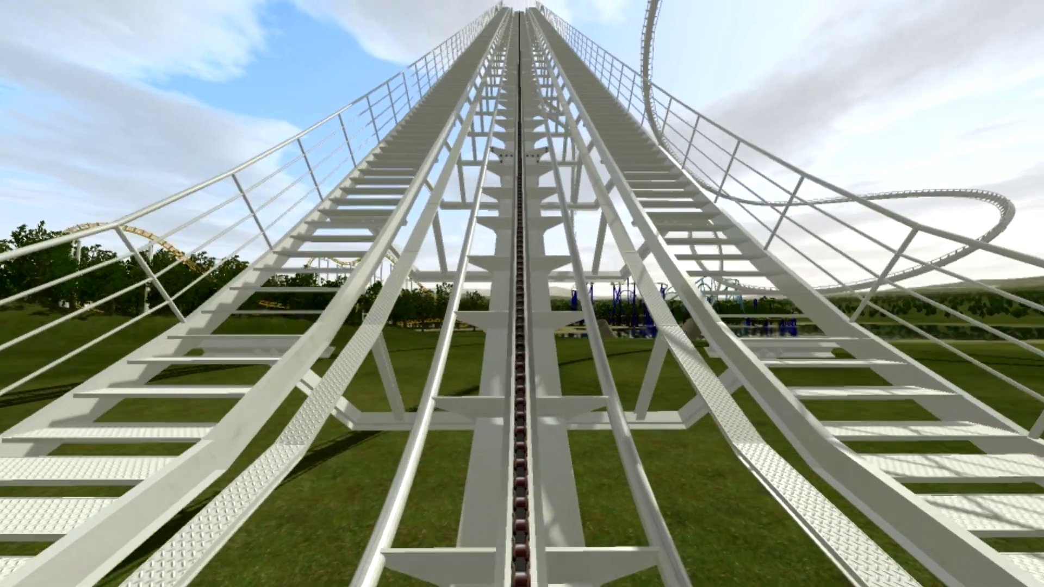
key("F3")
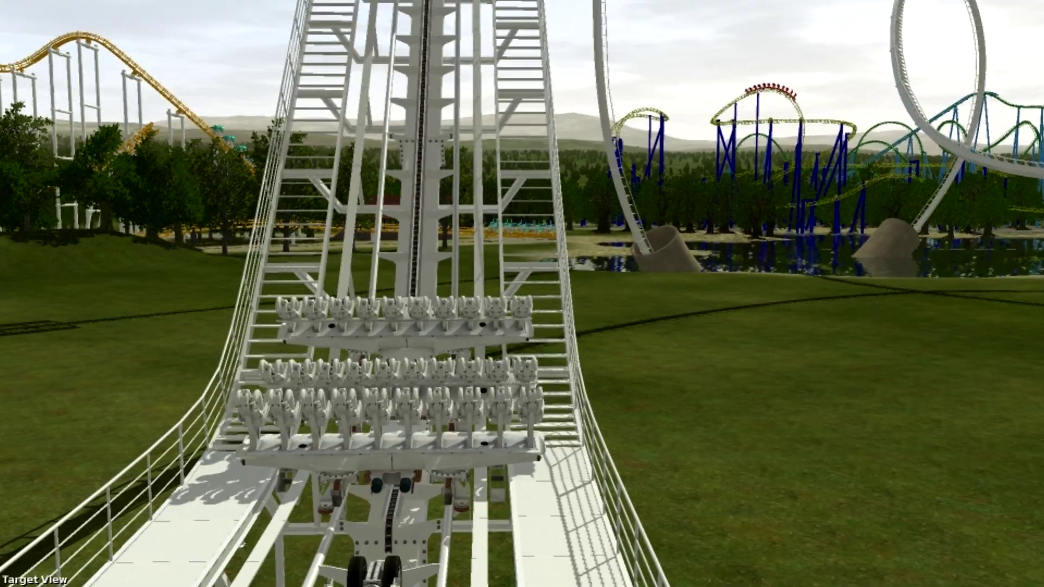
key("F1")
key("F4")
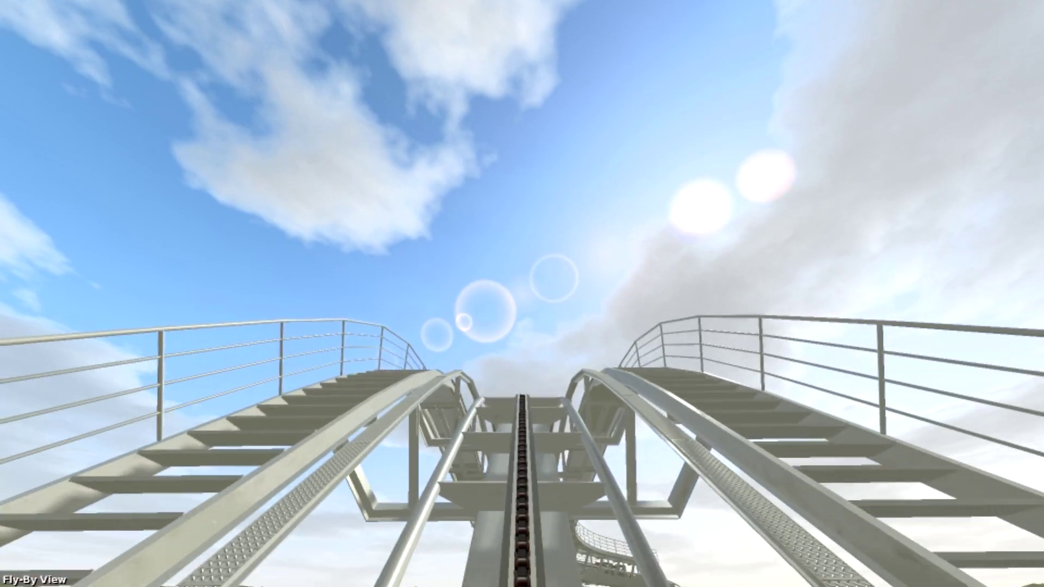
key("KP_Add")
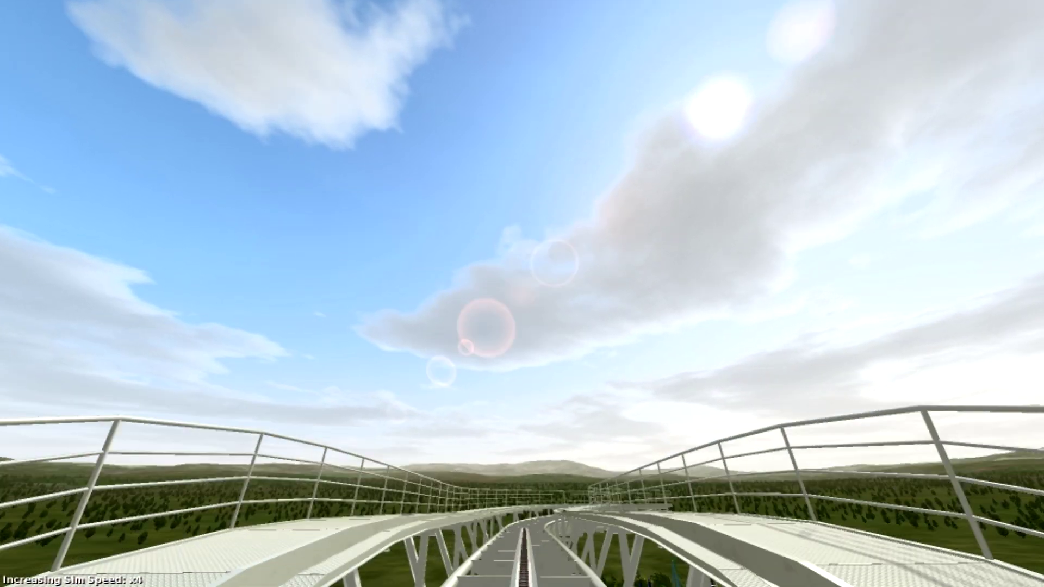
key("KP_Subtract")
key("KP_Subtract")
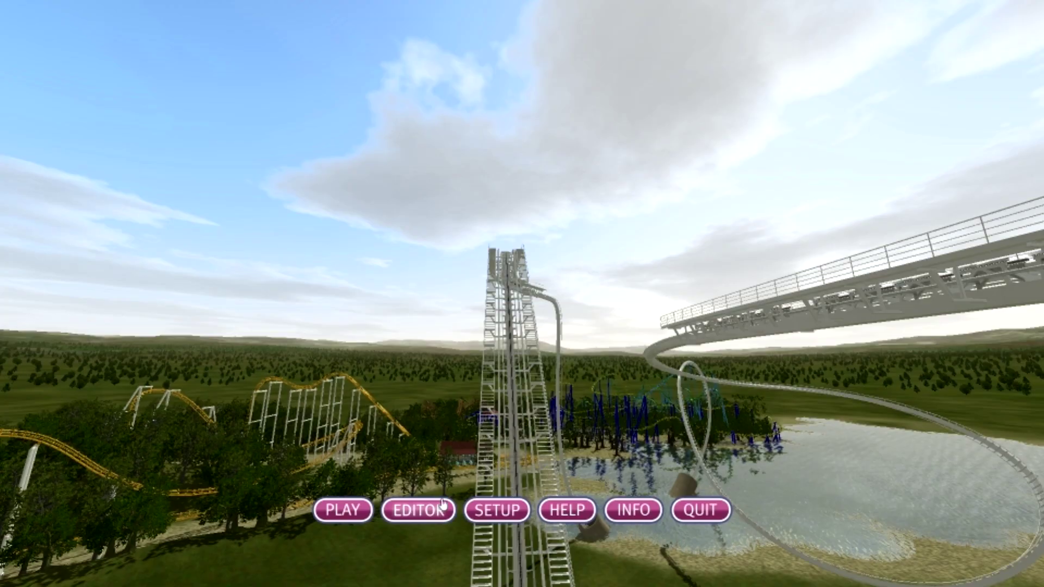
Return to the editor, unfreeze the coaster and add a roll point on the underground pull-out of the drop
left_click(417, 509)
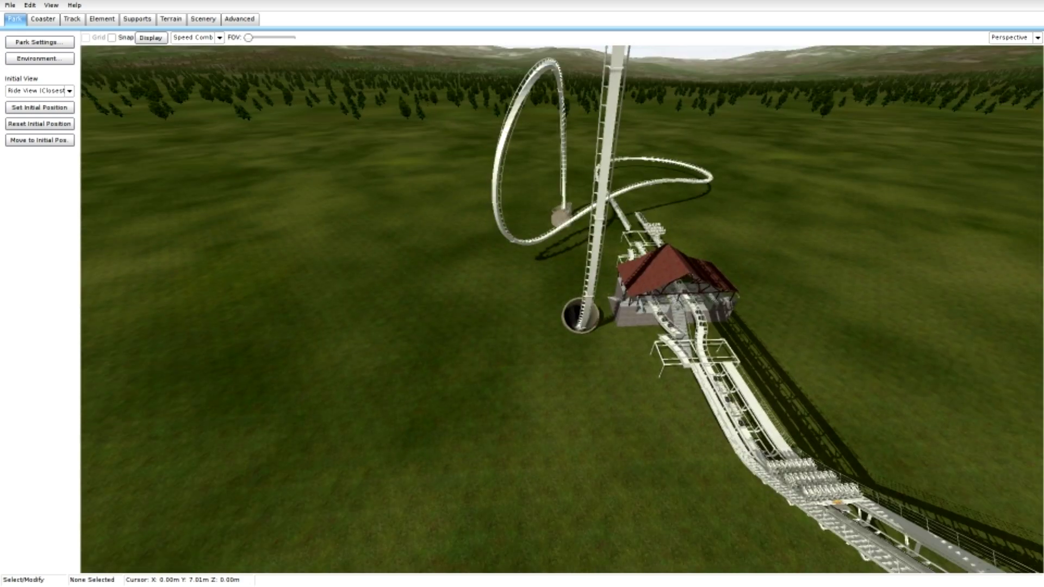
key("Tab")
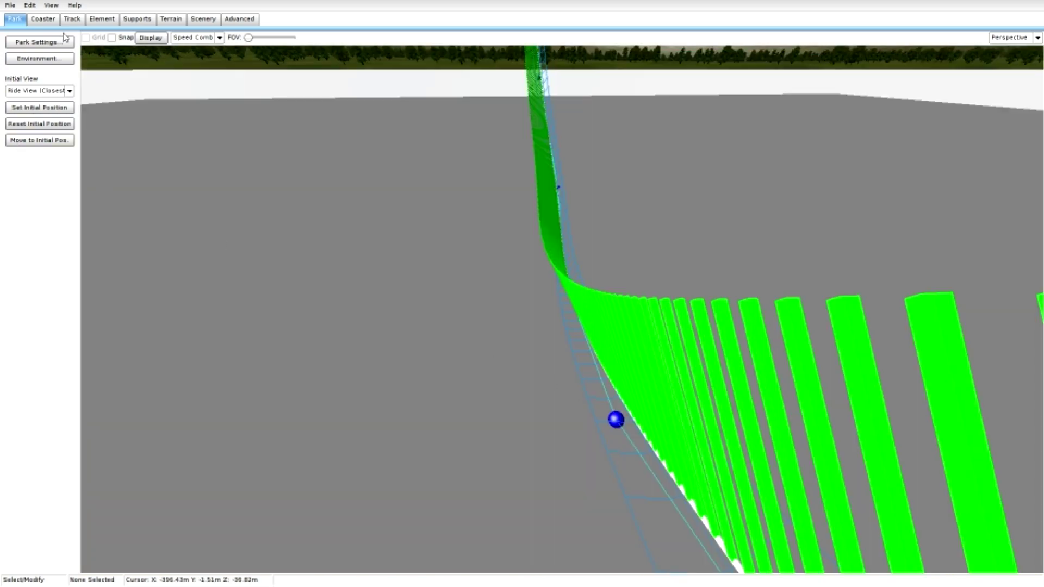
left_click(71, 18)
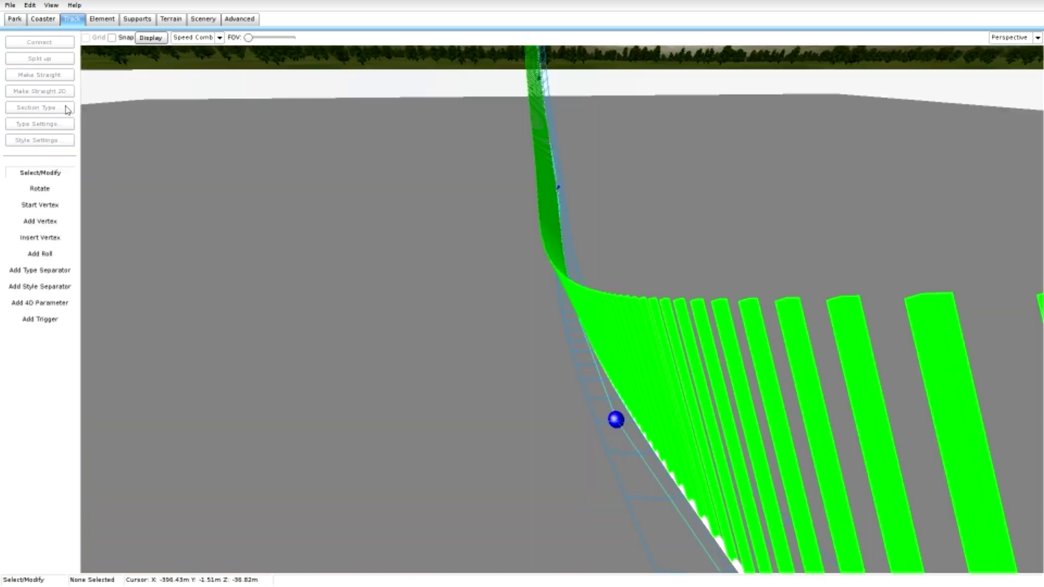
left_click(590, 289)
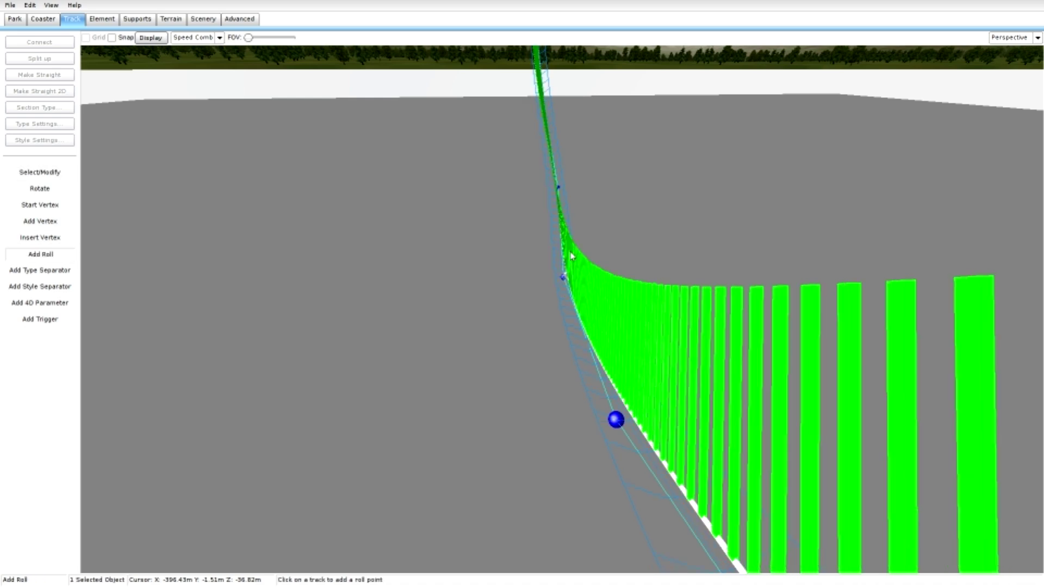
right_click_drag(572, 256, 539, 83)
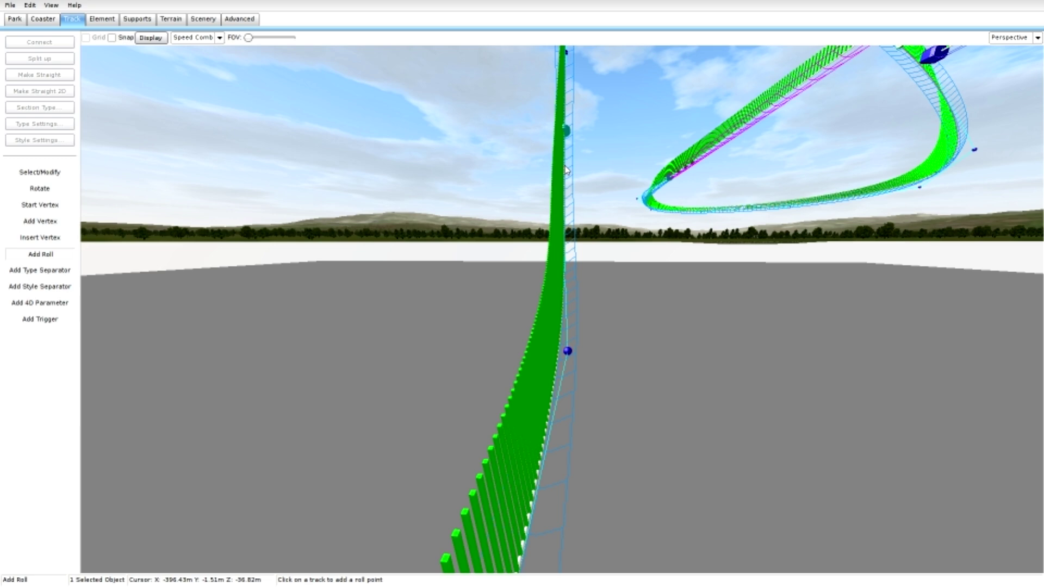
right_click_drag(562, 309, 522, 277)
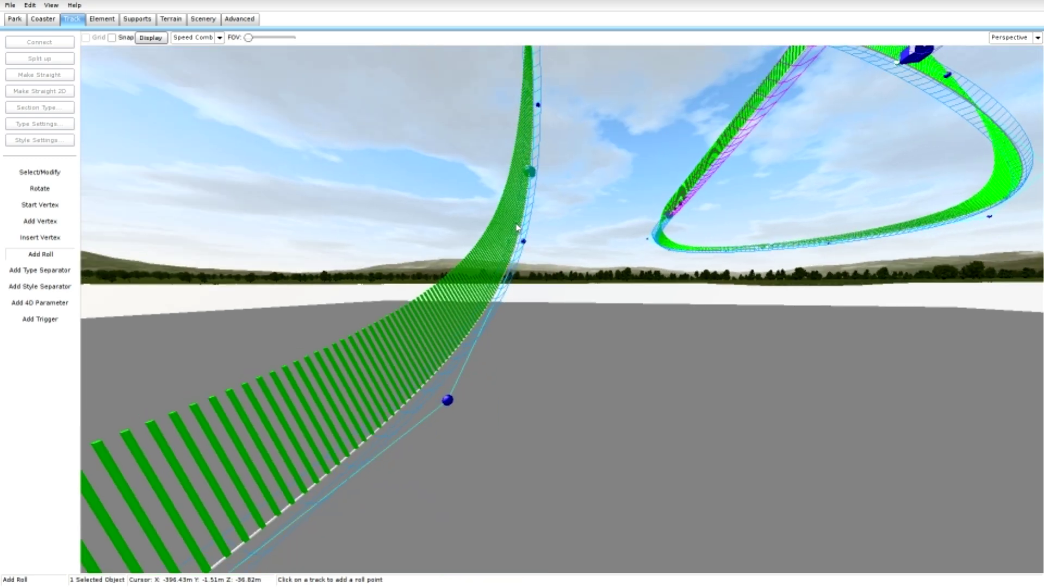
left_click_drag(517, 227, 529, 219)
Select the transfer table to examine how it lines up with the neighbouring tracks, and save the park
right_click_drag(527, 215, 650, 262)
key("w")
key("s")
key("a")
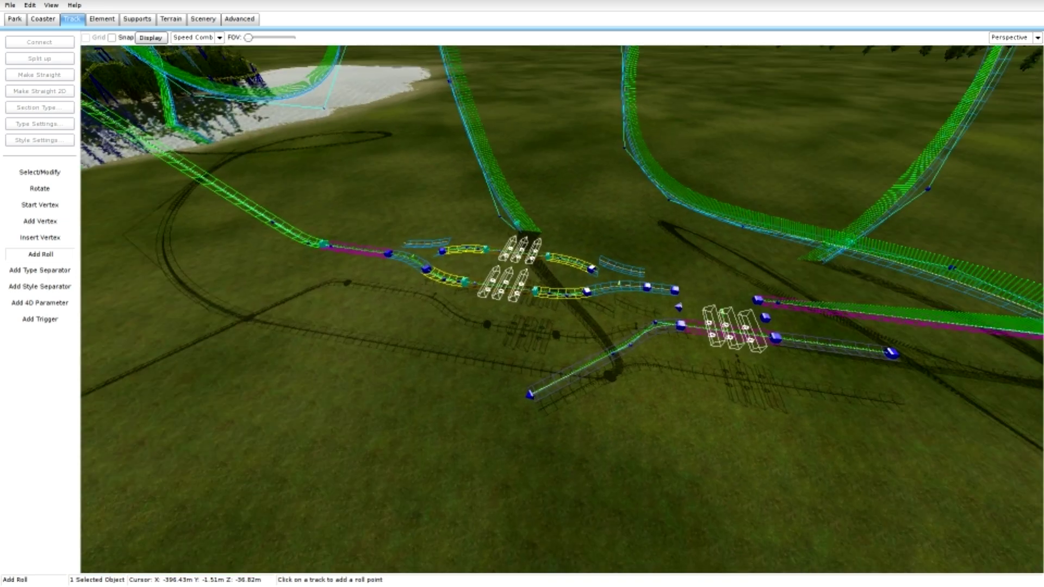
left_click(40, 173)
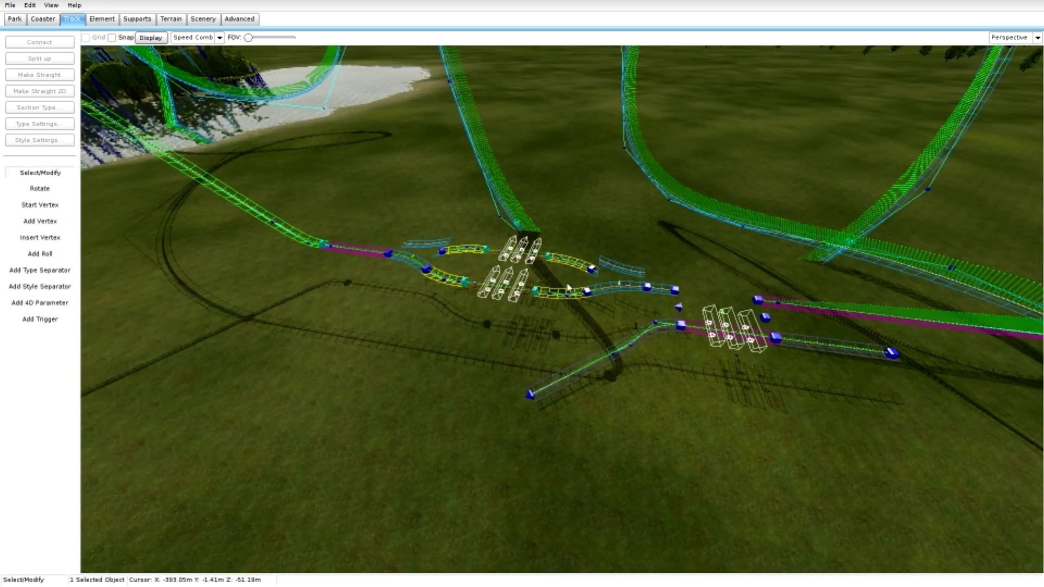
left_click(724, 314)
key("w")
right_click_drag(781, 309, 755, 309)
right_click_drag(696, 322, 701, 322)
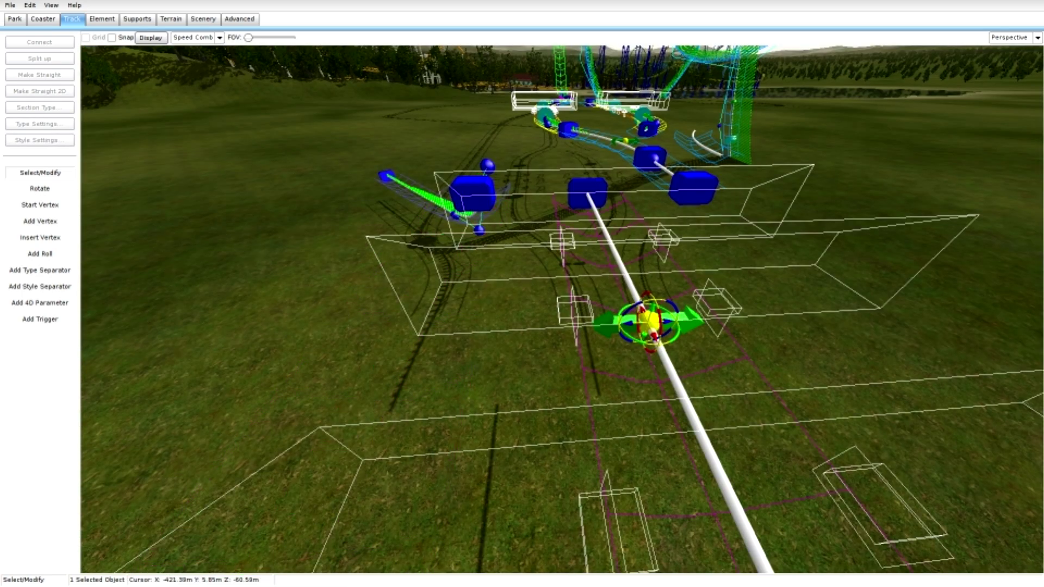
key("s")
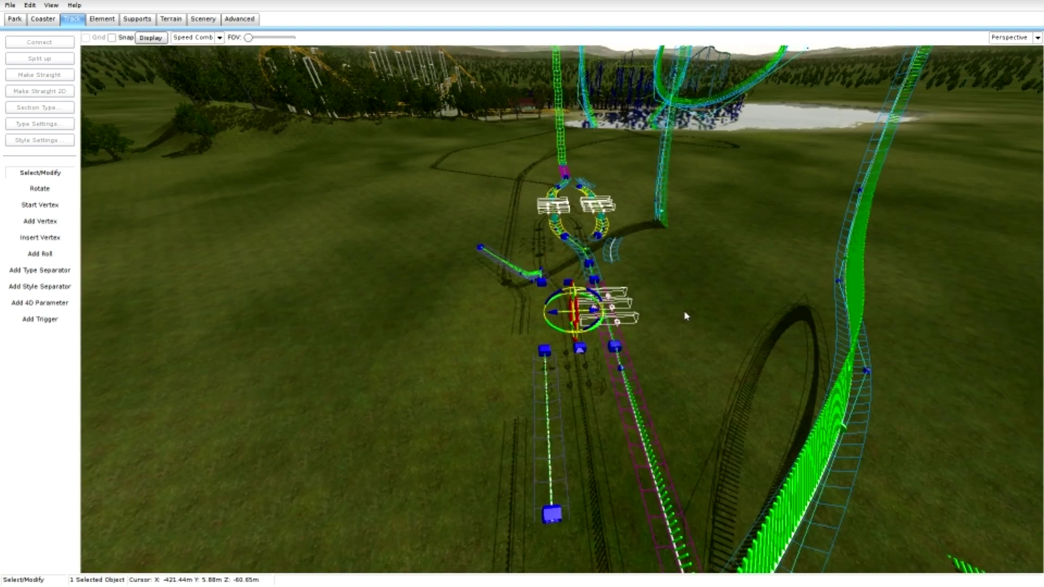
left_click(10, 5)
left_click(22, 48)
Set the curved section at the top of the lift hill to the Transport section type
right_click_drag(221, 164, 227, 123)
key("w")
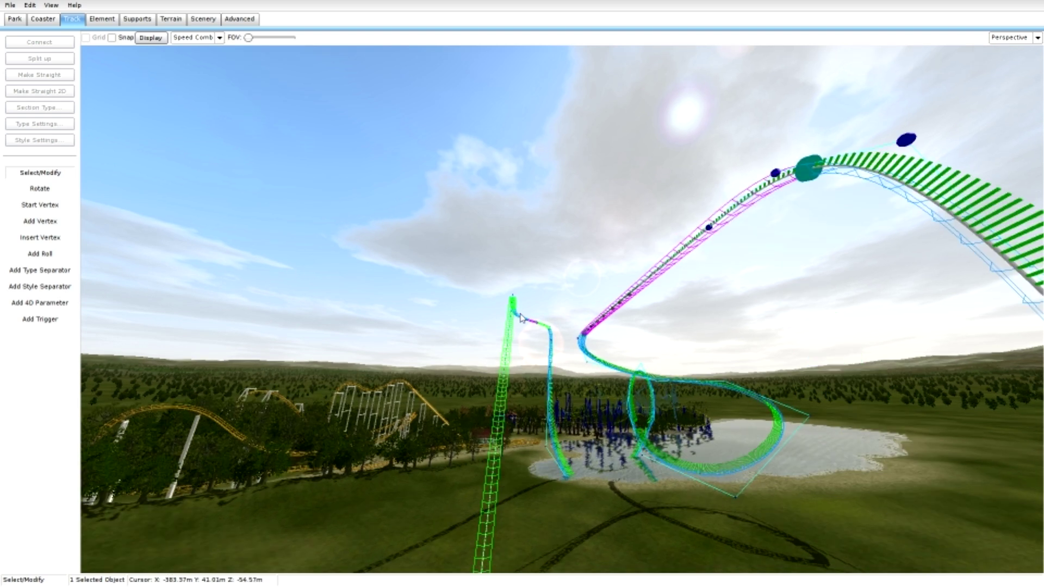
left_click(521, 318)
left_click(40, 107)
left_click(33, 141)
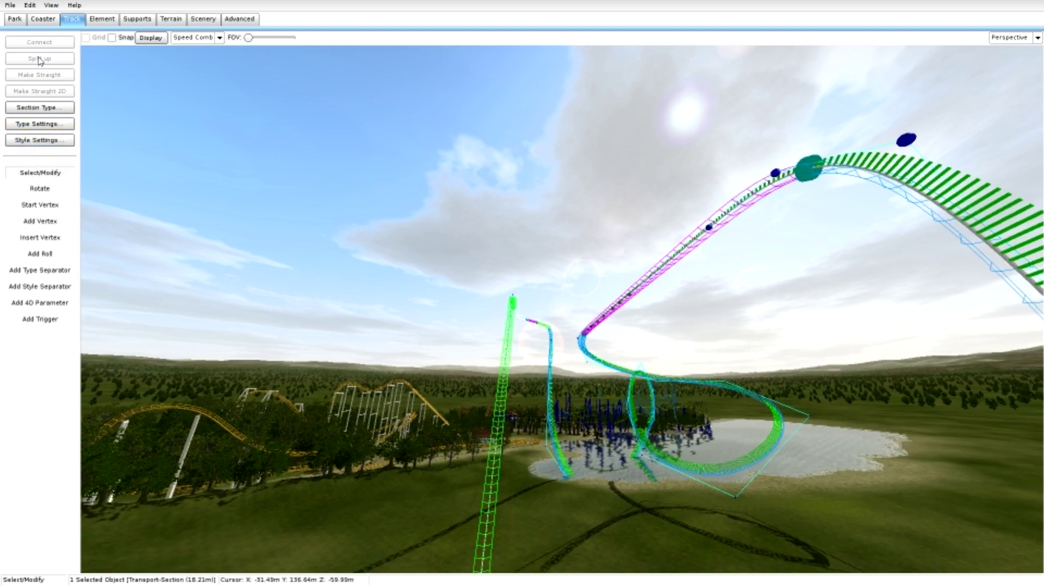
Save the park, freeze the Diving Example coaster and leave the editor
left_click(10, 5)
left_click(20, 47)
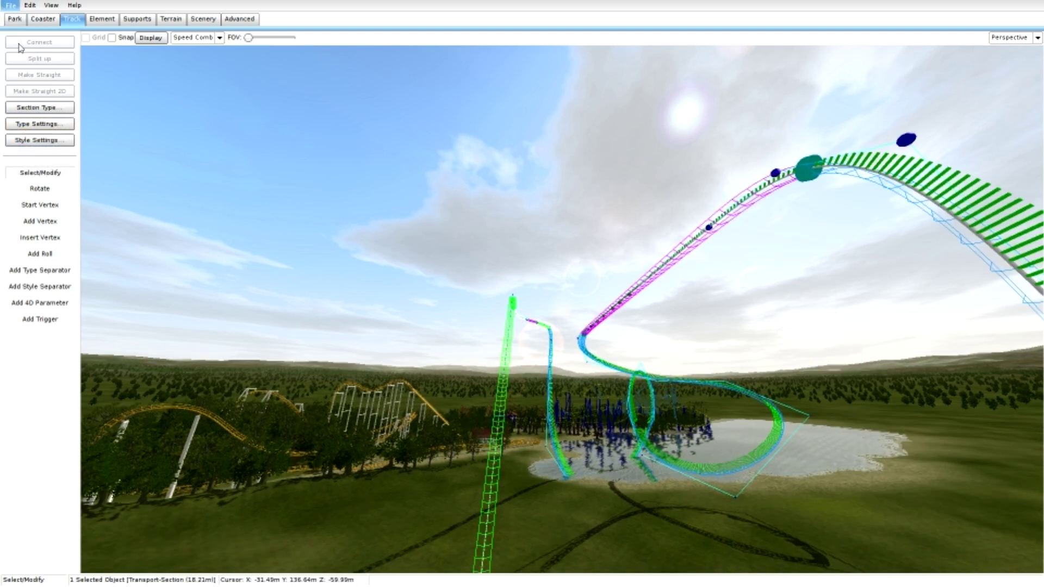
left_click(39, 19)
left_click(39, 200)
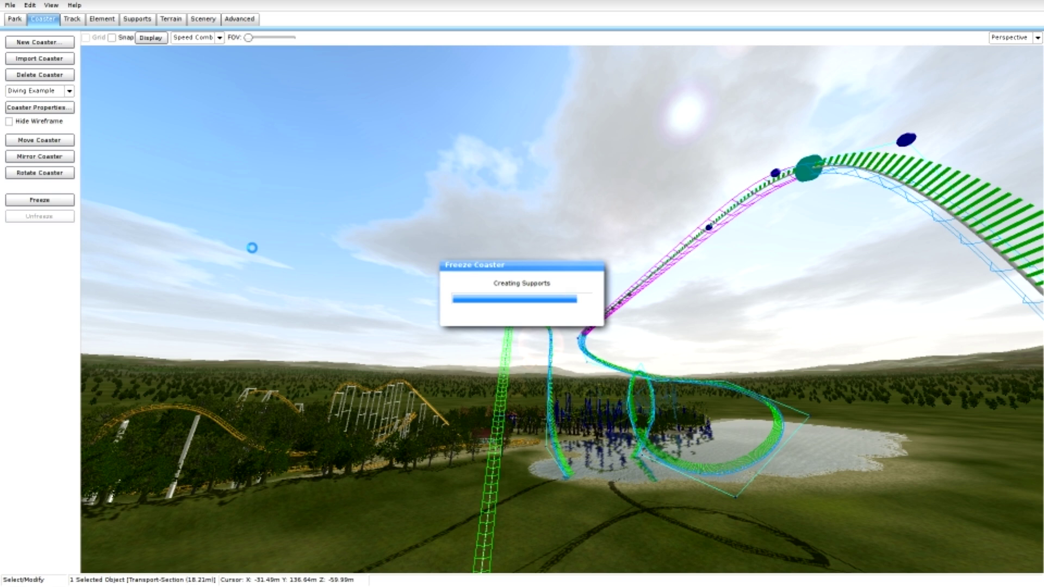
left_click(5, 5)
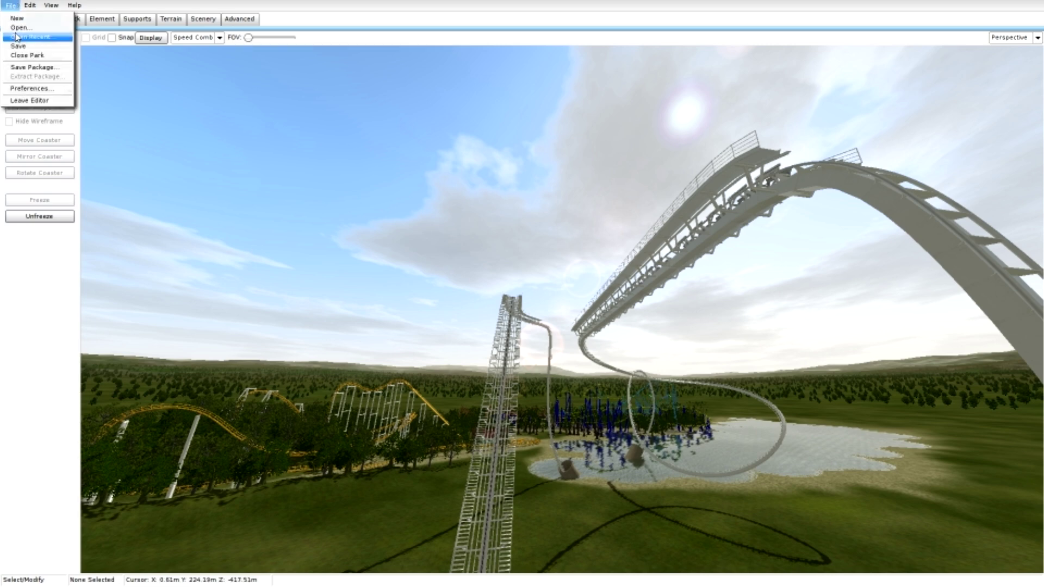
left_click(28, 100)
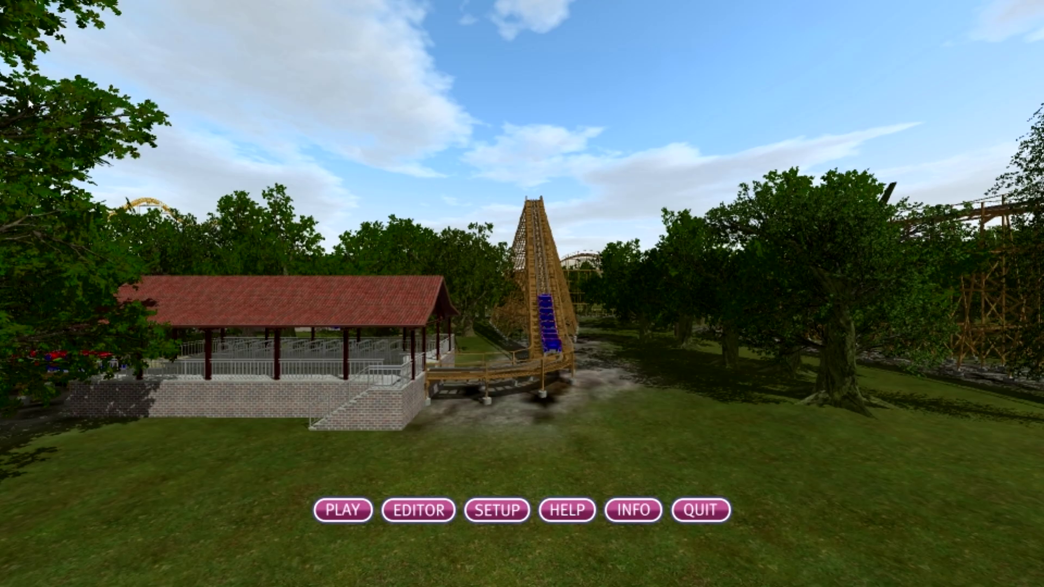
Test-ride the coaster with a raised simulation speed on the lift, return it to x1 before the dive, and close the message window
left_click(364, 510)
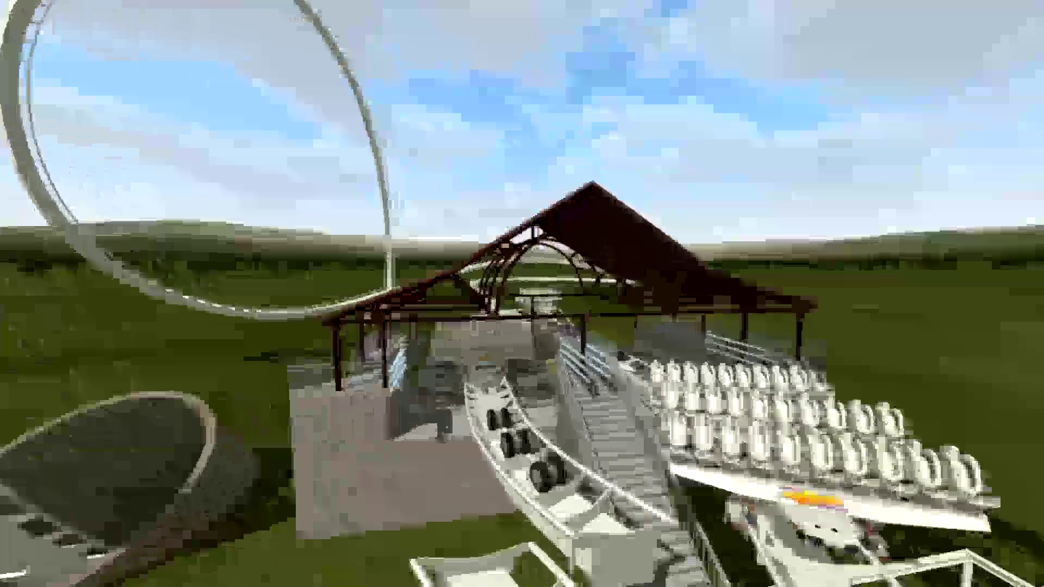
key("F4")
key("plus")
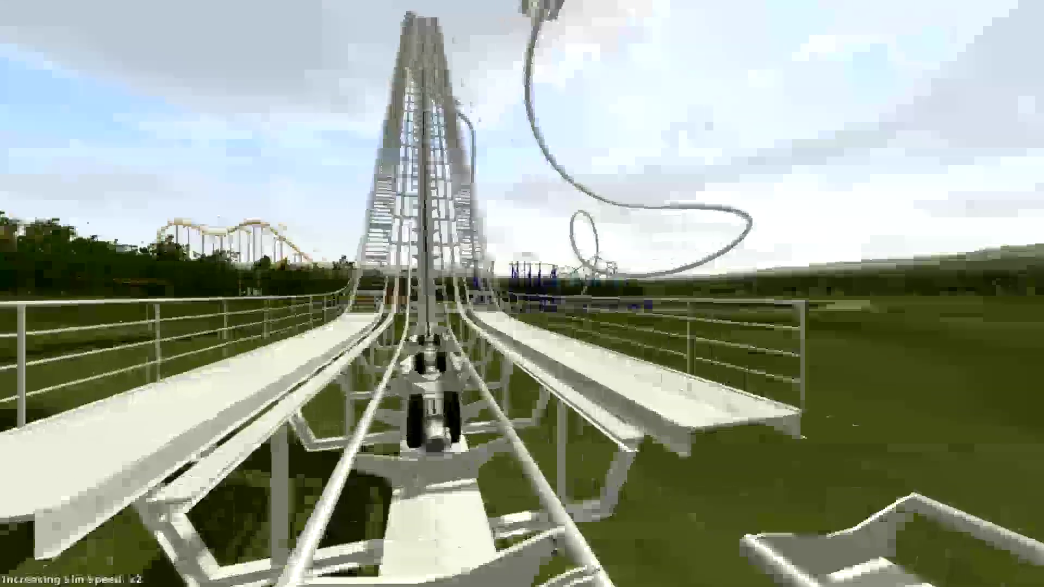
key("plus")
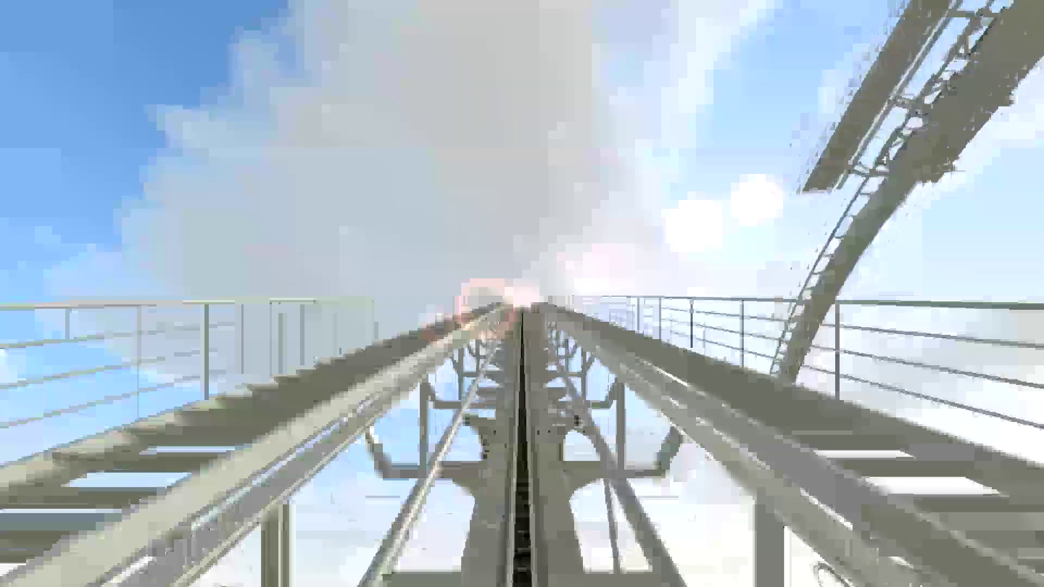
key("F8")
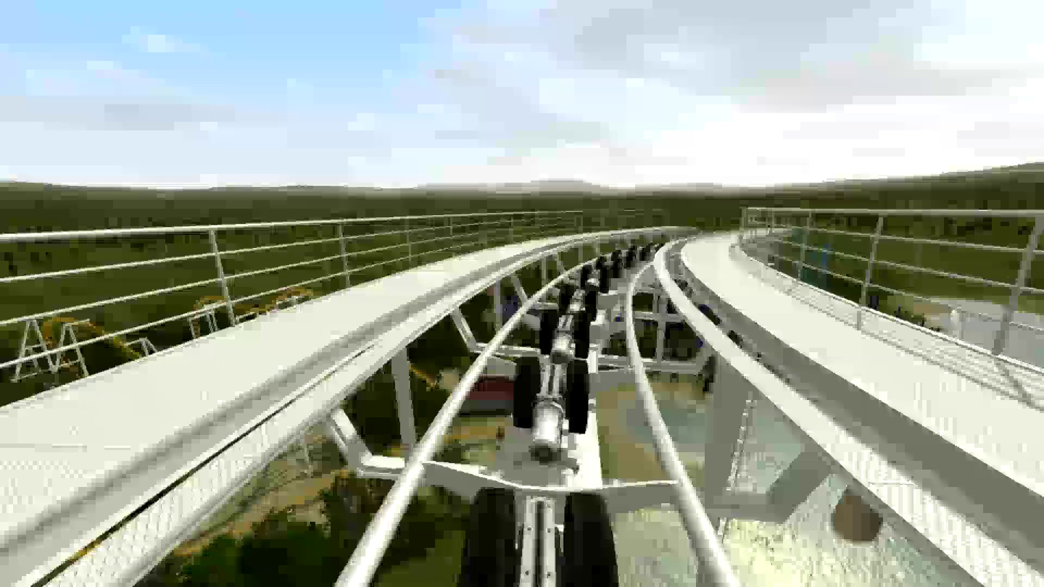
key("minus")
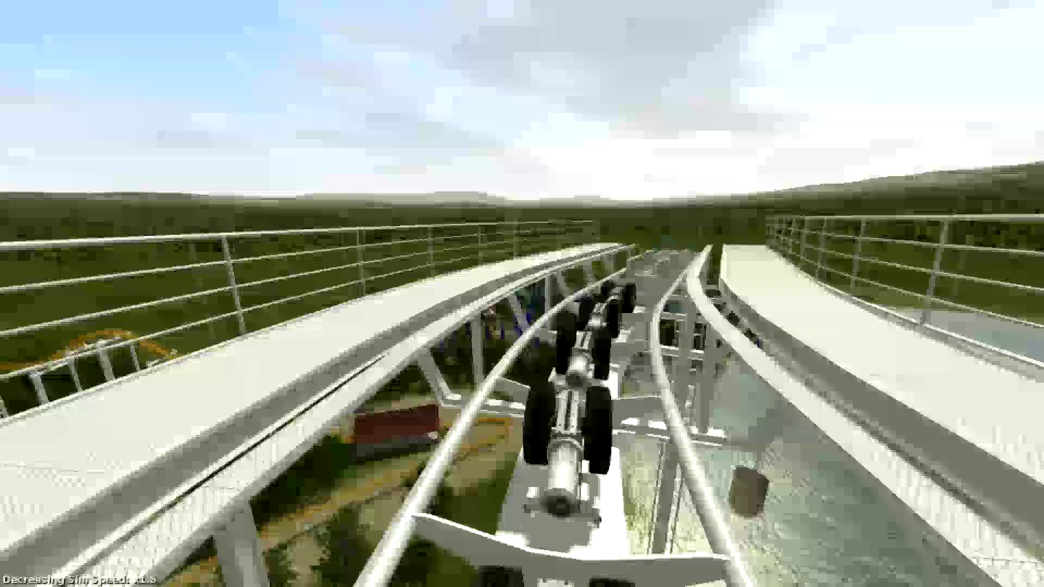
key("minus")
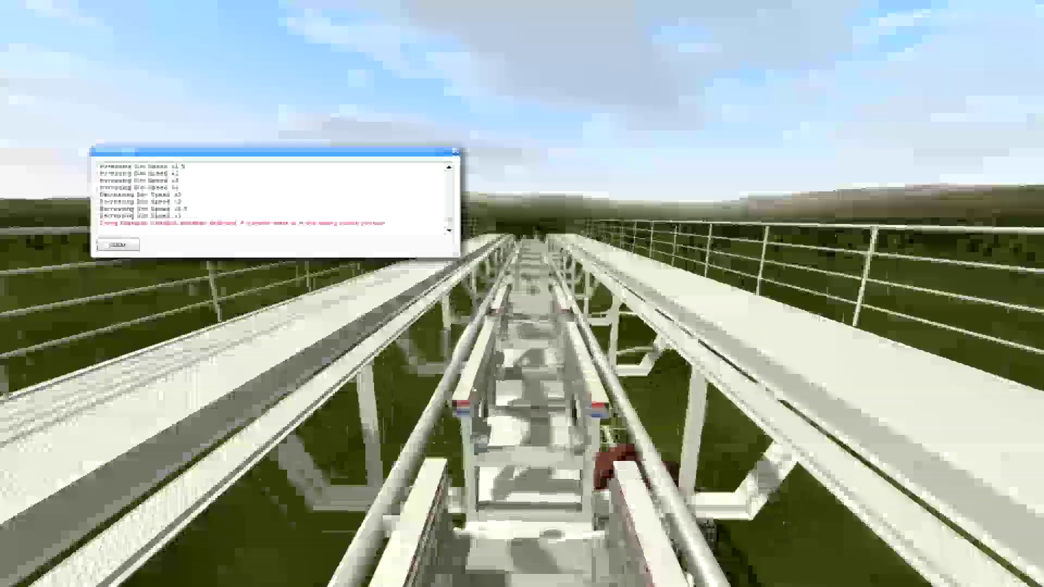
left_click(456, 151)
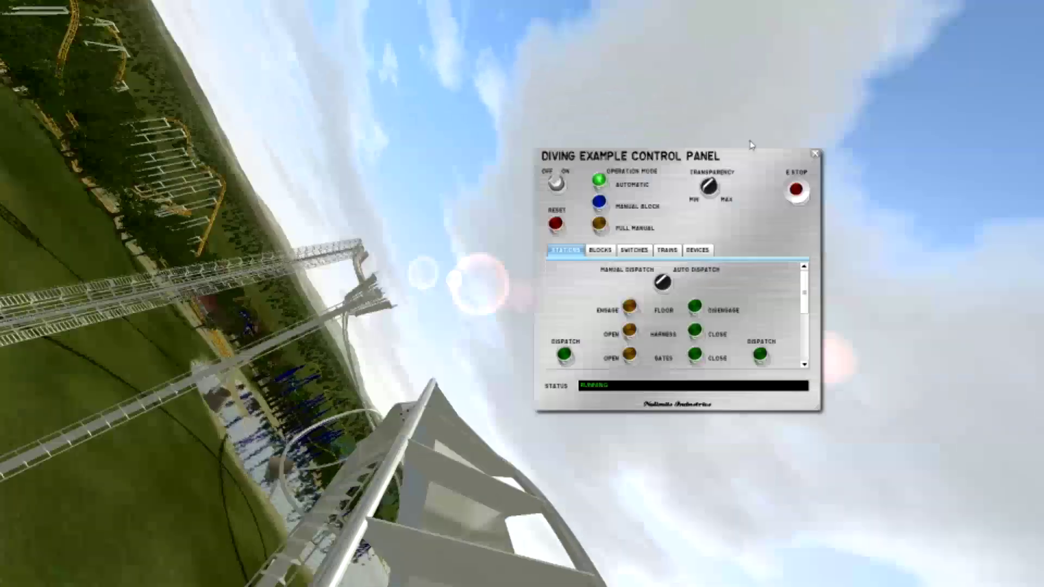
Move the control panel aside and, in Manual Block mode, switch the second and third special tracks to the right
left_click_drag(750, 144, 836, 99)
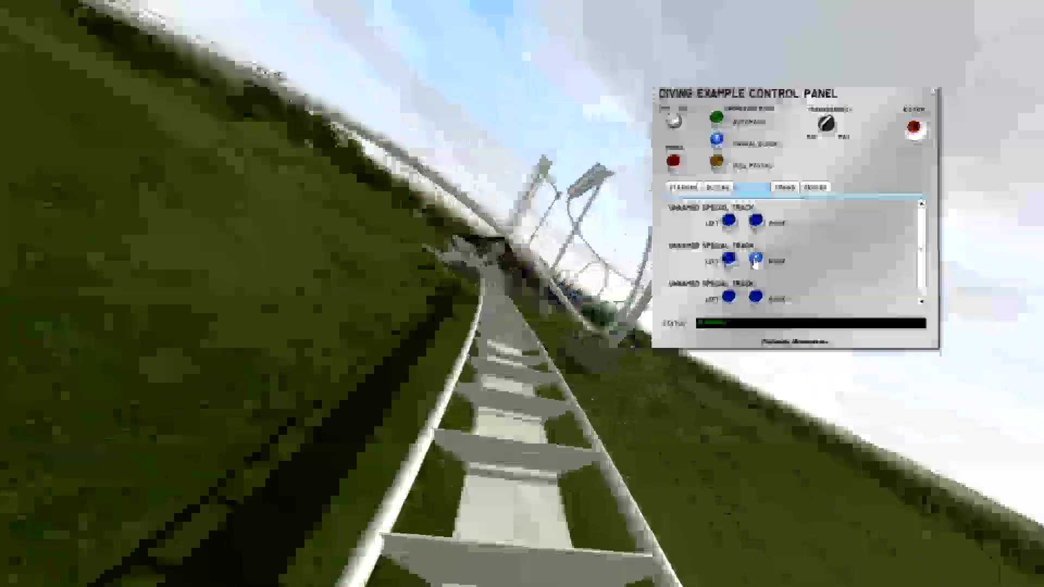
left_click(756, 260)
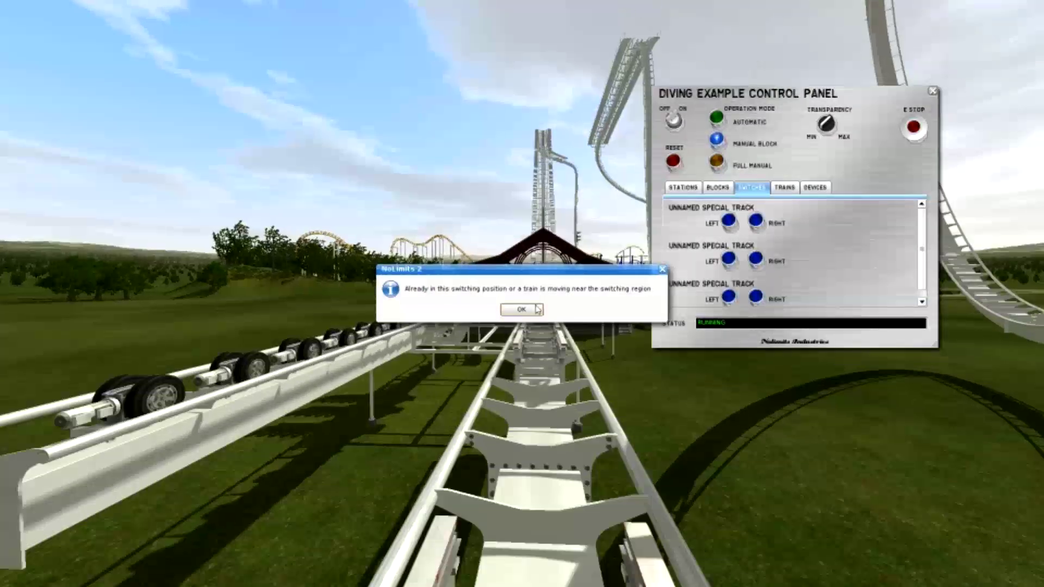
left_click(535, 310)
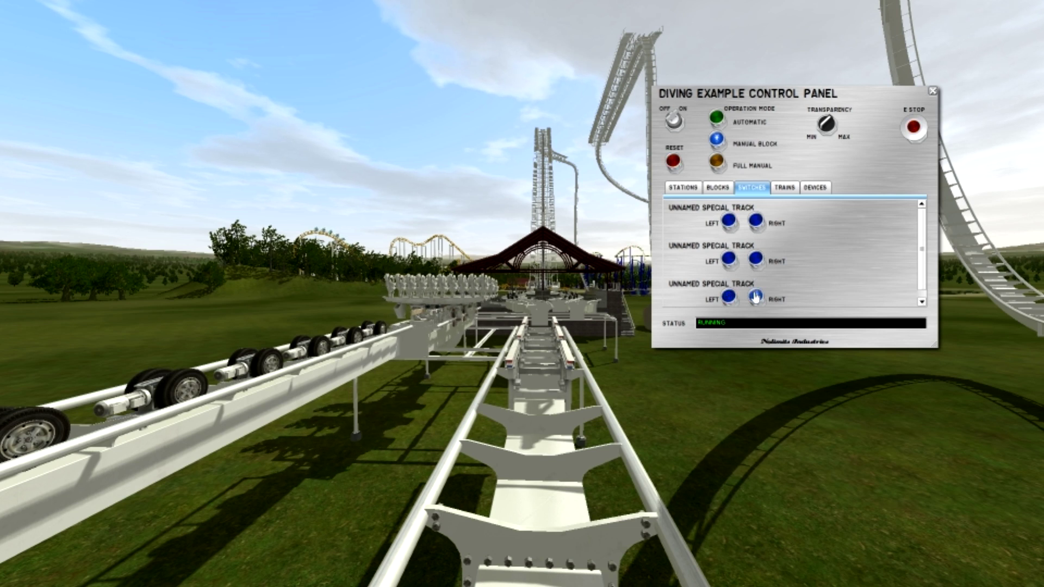
key("KP_Add")
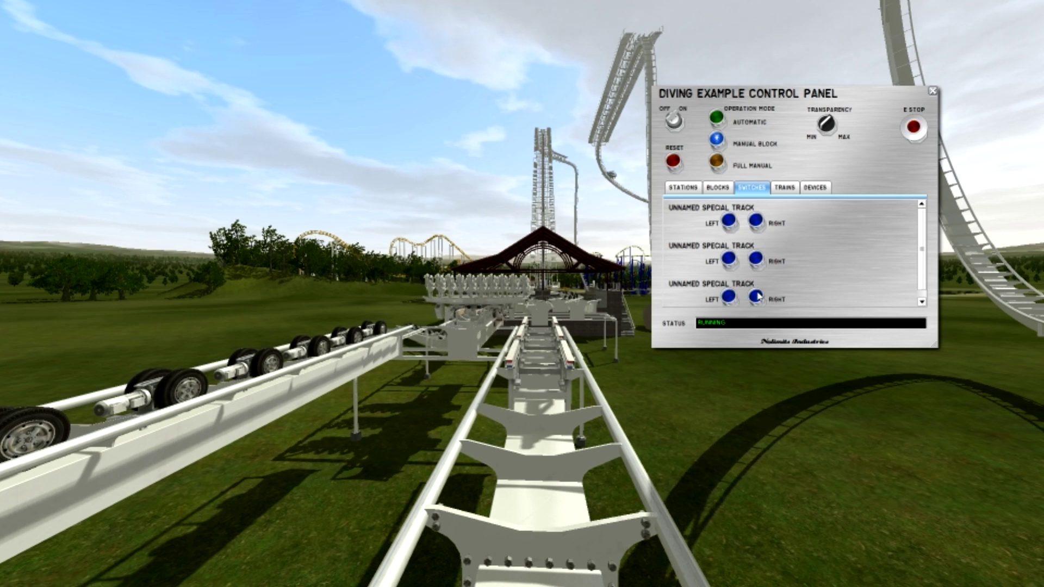
left_click(756, 297)
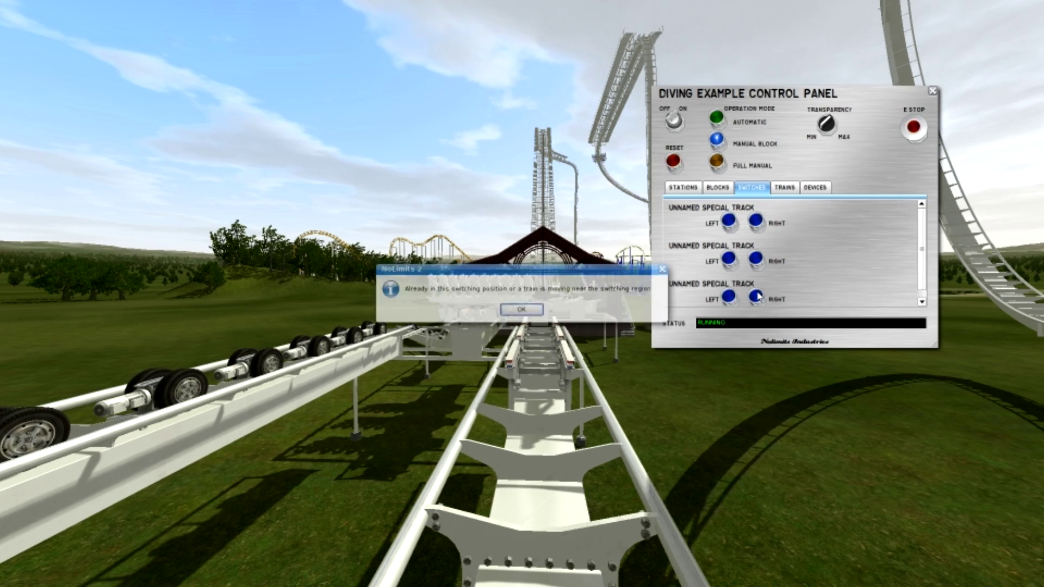
left_click(531, 307)
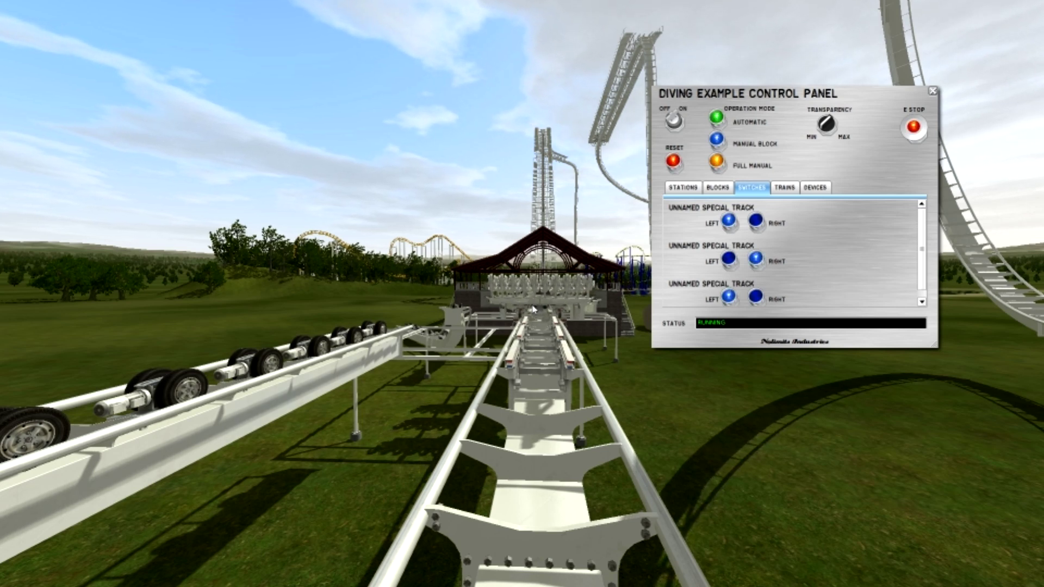
Set the operation mode to Automatic, review the status of the blocks and show the station controls
left_click(717, 118)
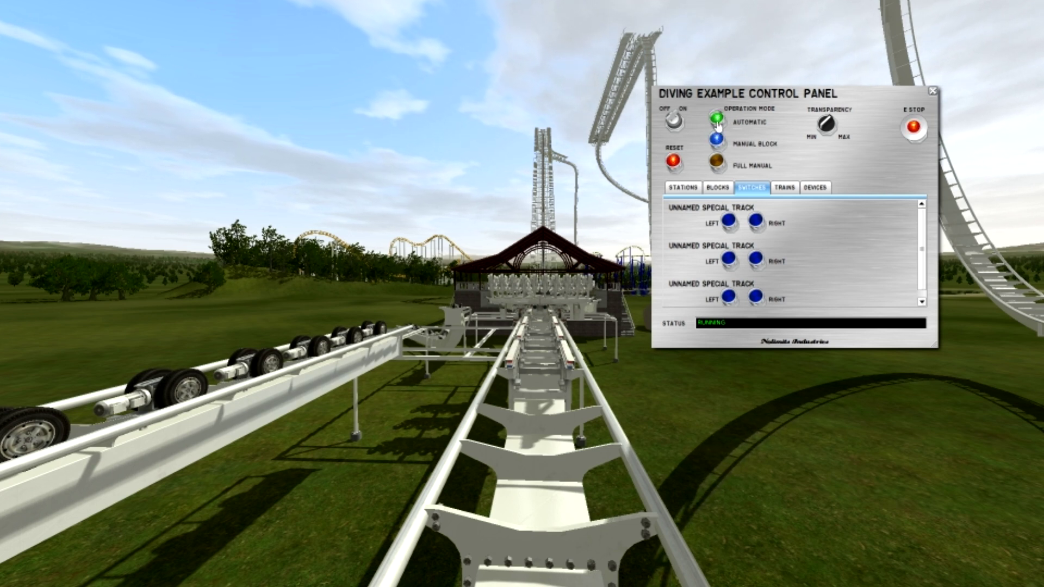
left_click(718, 187)
scroll(721, 224, "down", 3)
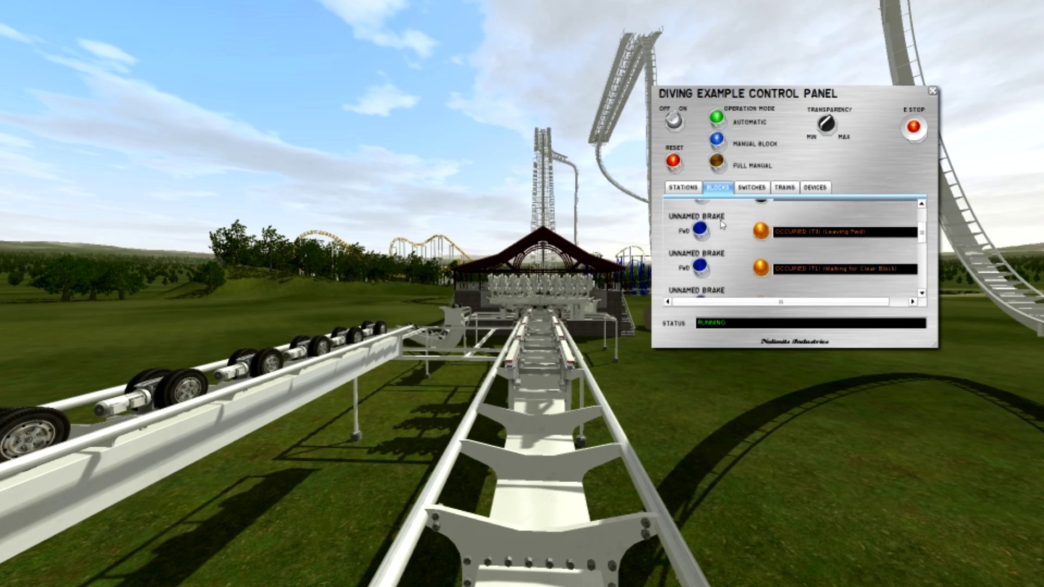
scroll(706, 232, "down", 6)
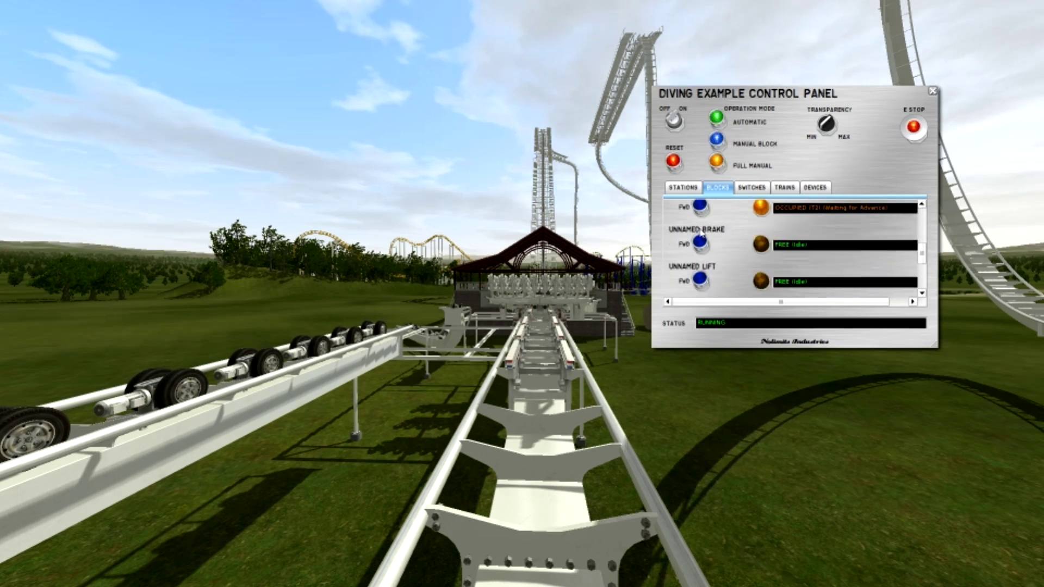
scroll(715, 234, "up", 8)
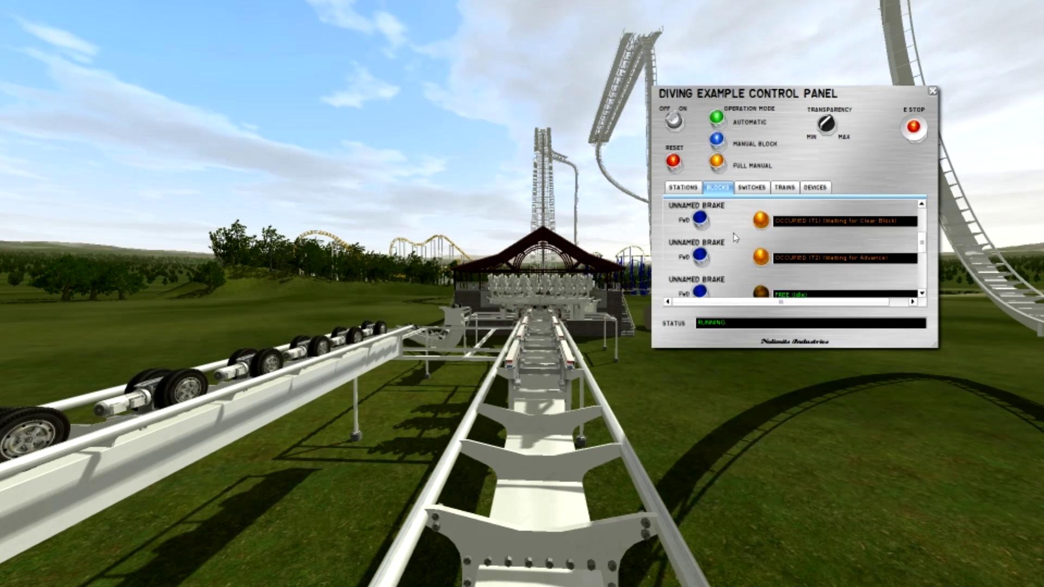
scroll(731, 239, "up", 1)
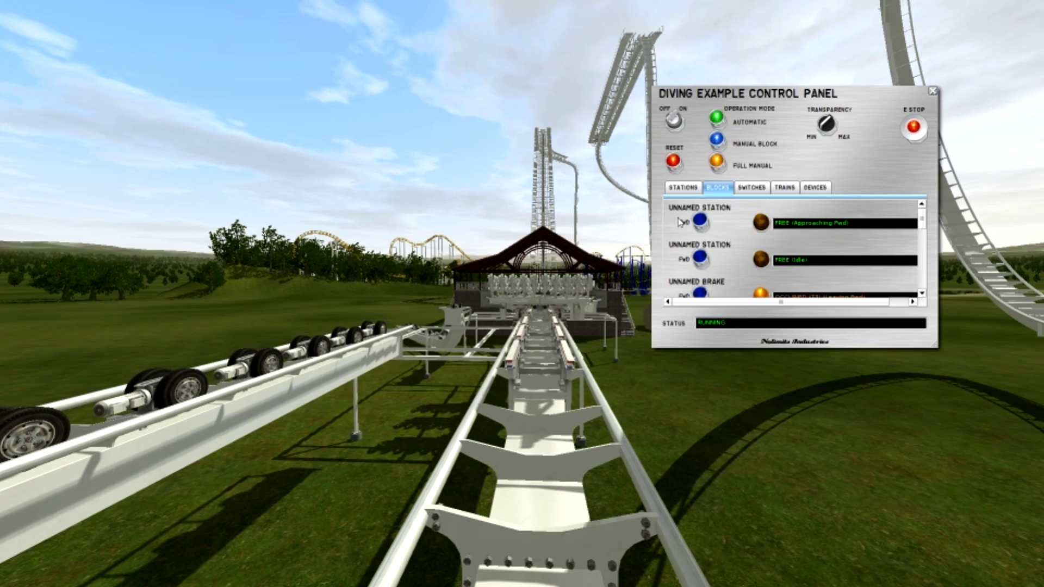
left_click(683, 187)
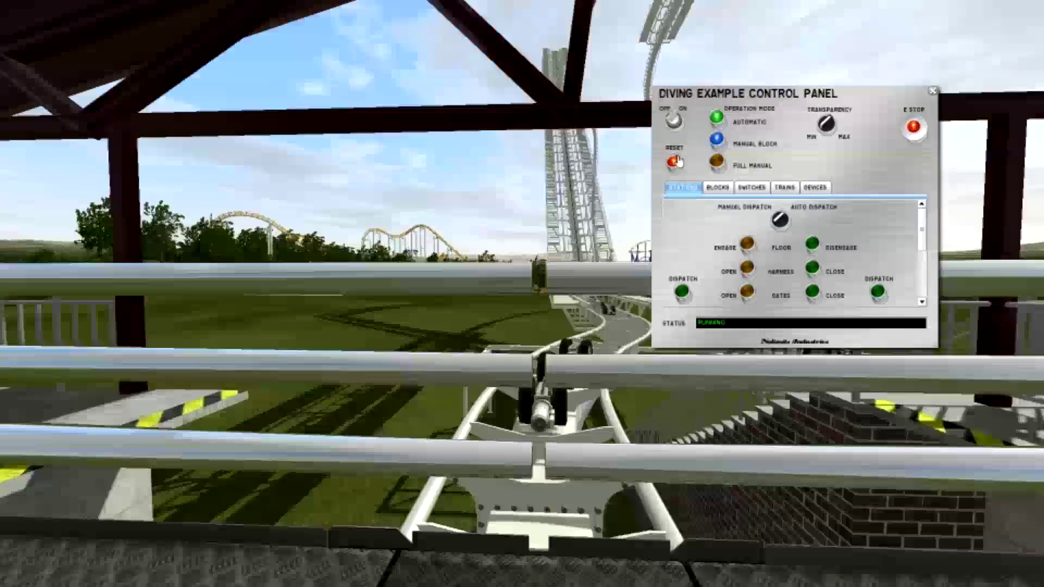
Close the coaster's control panel and leave the ride simulation to return to the park editor
left_click(932, 91)
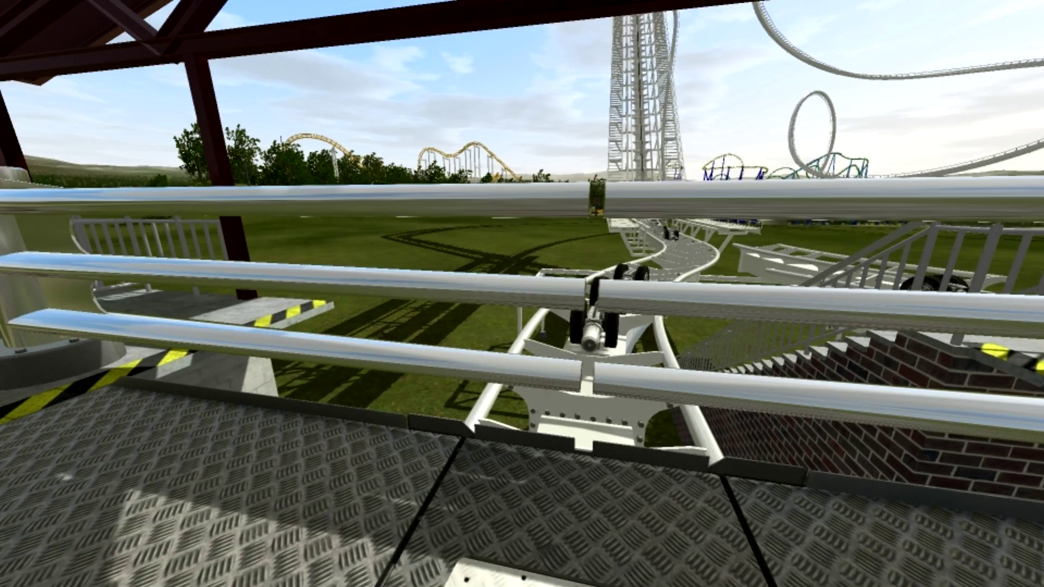
key("Escape")
left_click(418, 510)
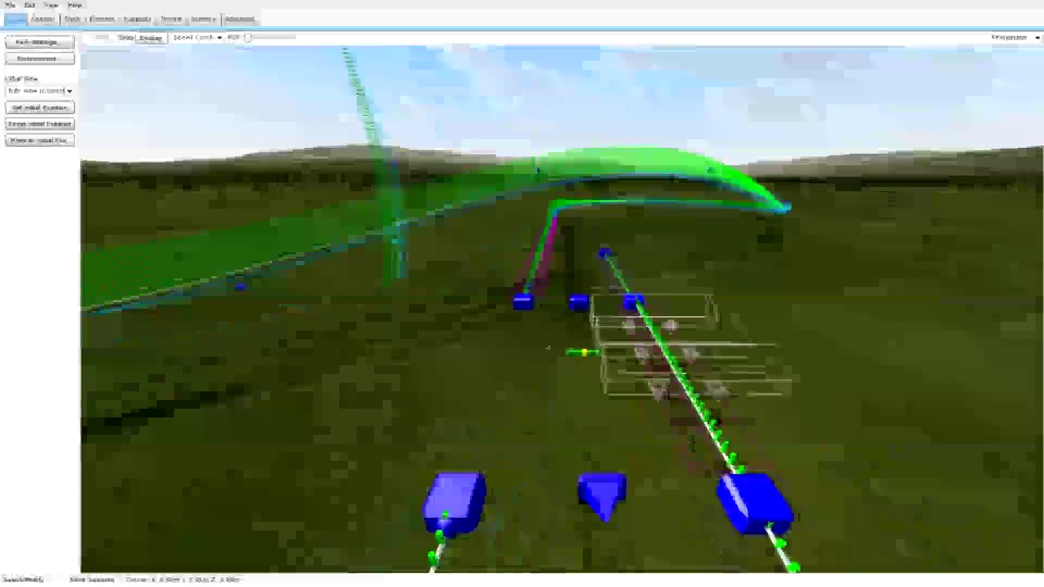
Change the transfer table's current track so that the table shifts to the opposite side, and save the park
double_click(678, 424)
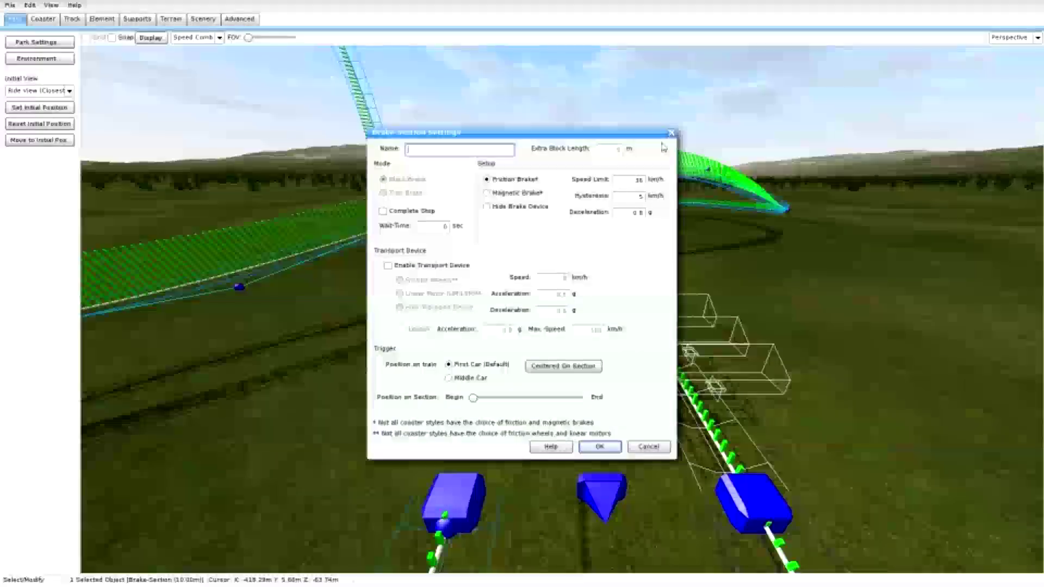
left_click(674, 132)
double_click(575, 338)
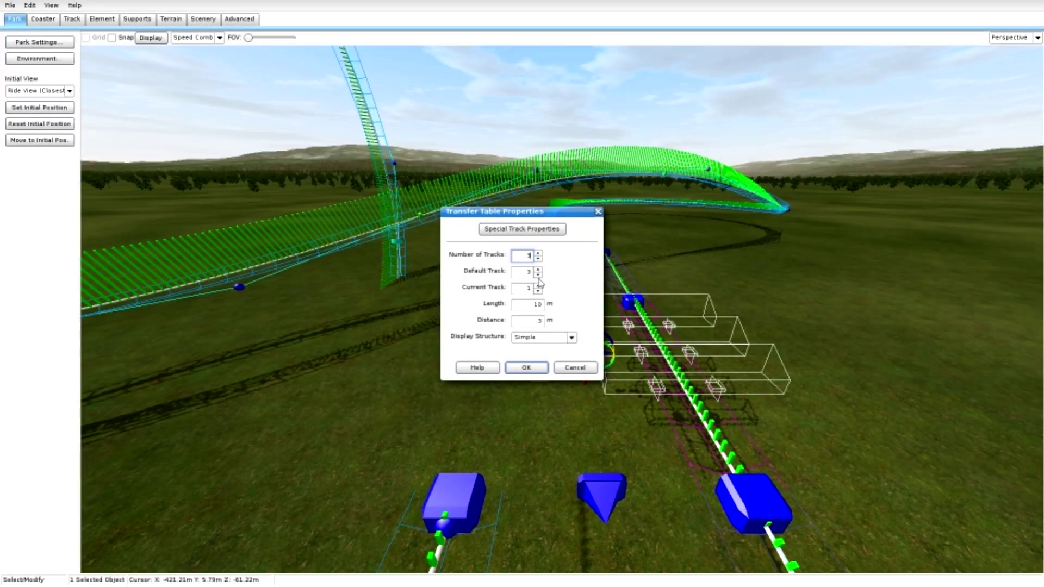
left_click(526, 368)
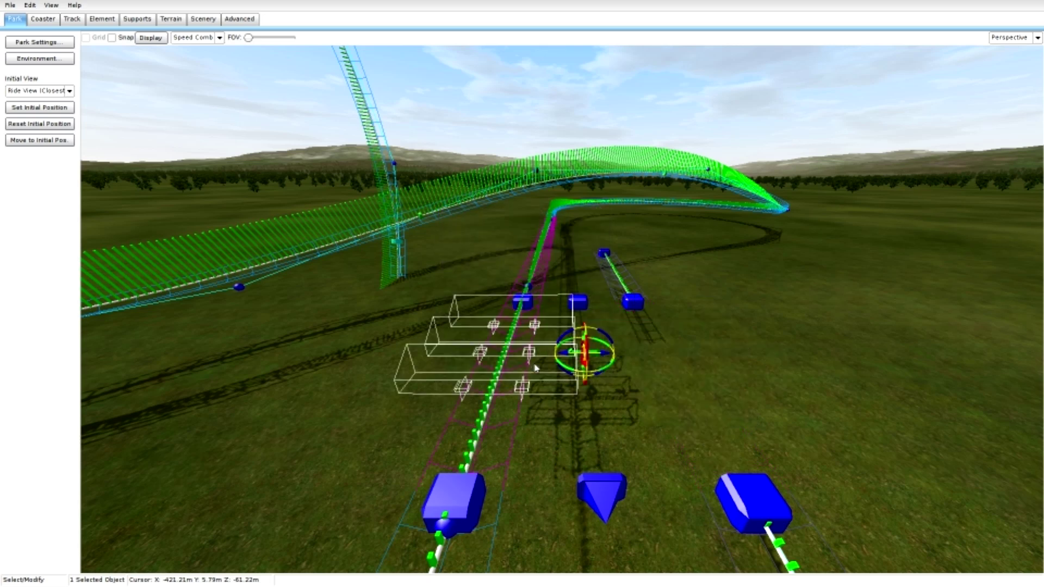
left_click(10, 5)
left_click(11, 46)
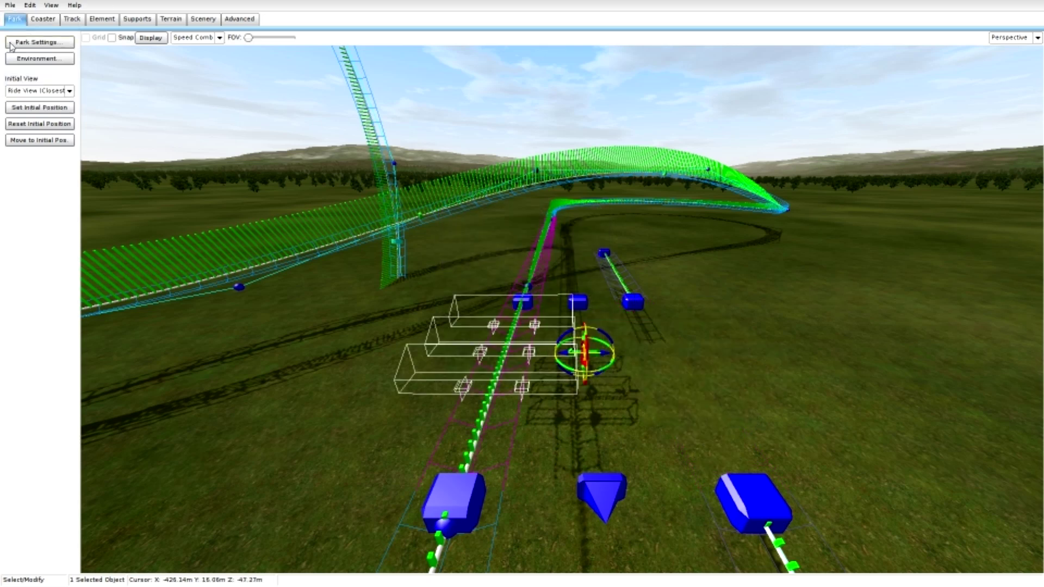